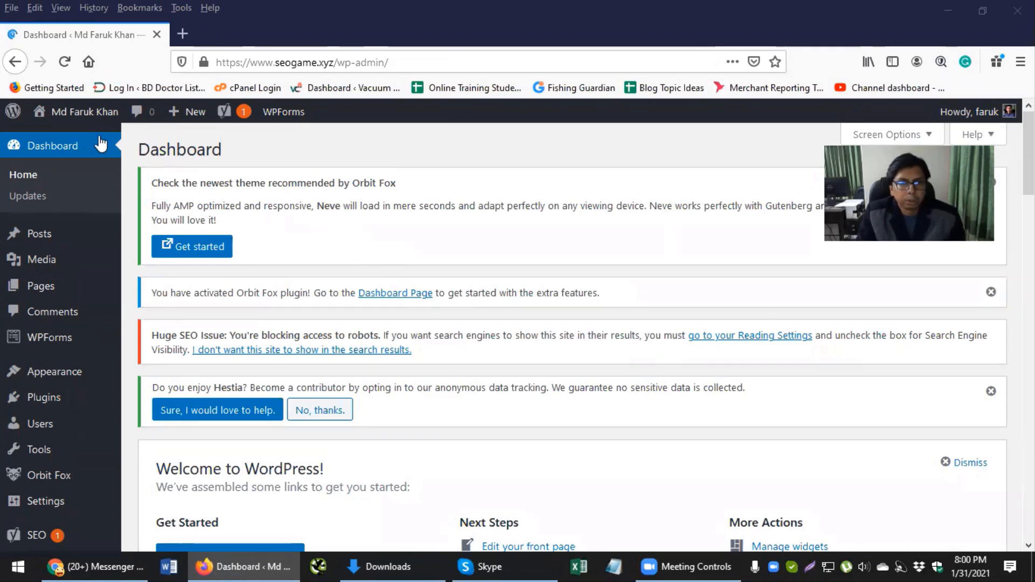
# Open the site's 'New Home' page from the admin bar in a background tab.
pyautogui.middleClick(60, 129)
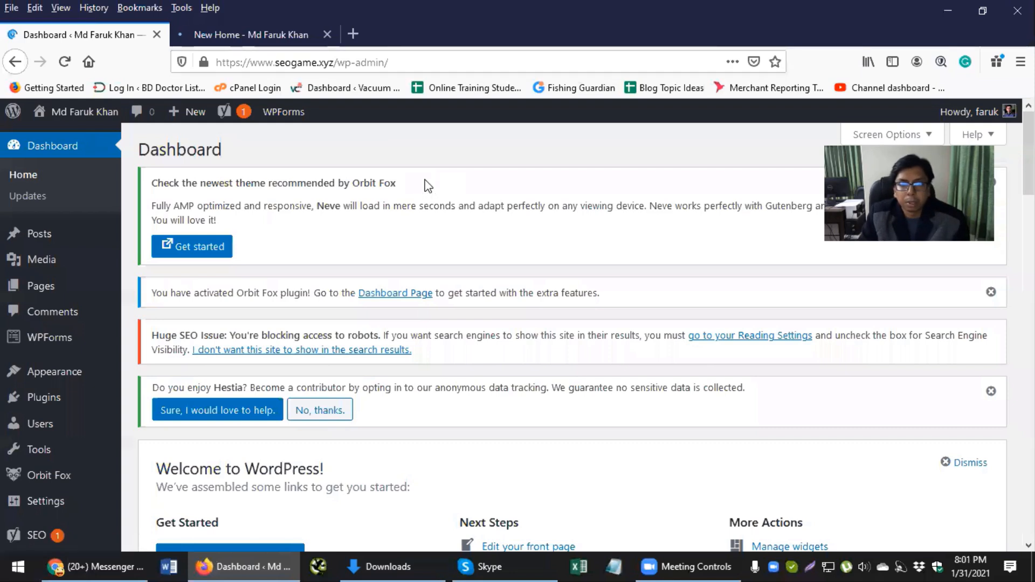
# Review the home page, then open the Contact page in its own tab and view it.
pyautogui.click(268, 37)
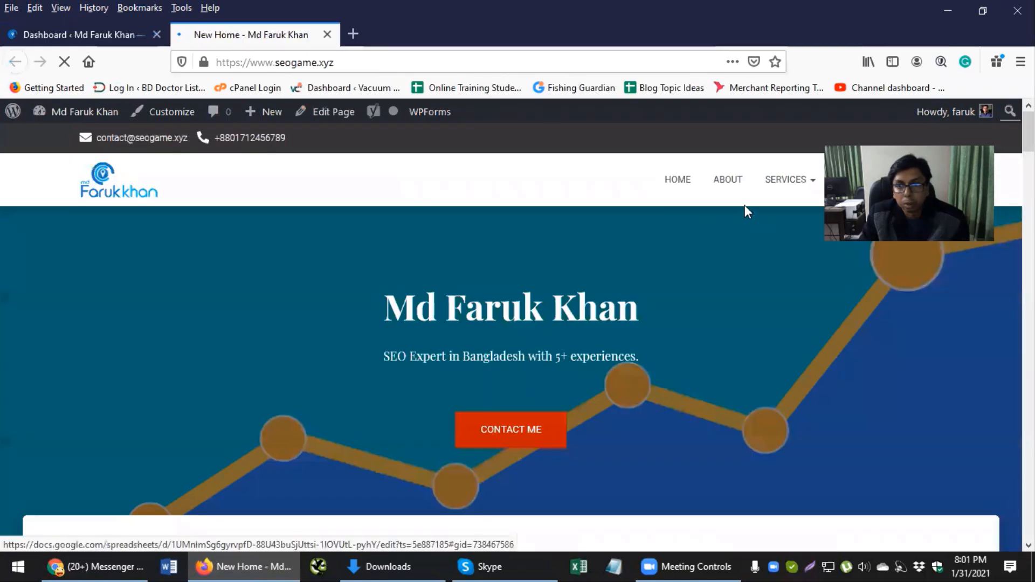
pyautogui.scroll(-3, 711, 237)
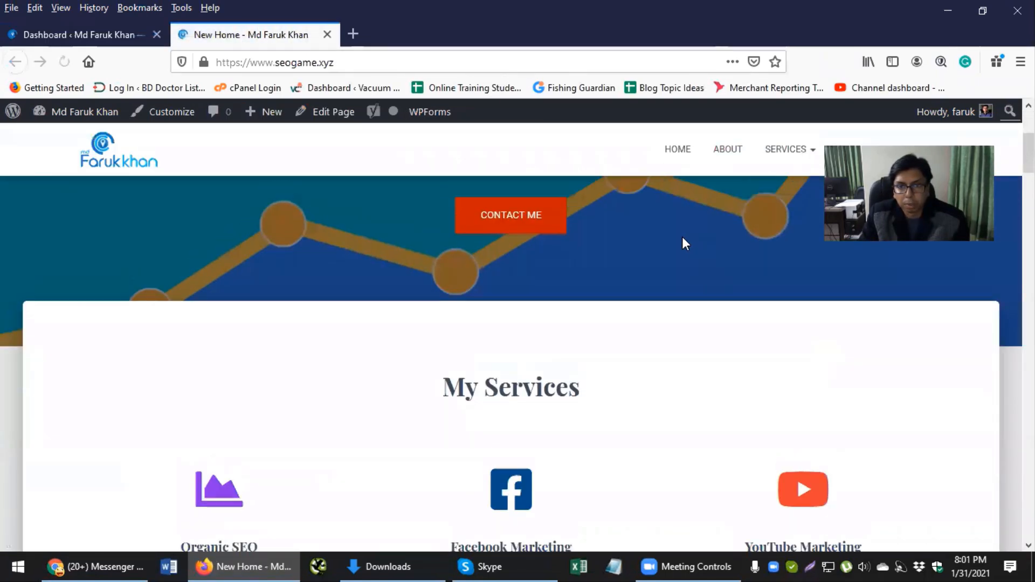
pyautogui.scroll(3, 681, 238)
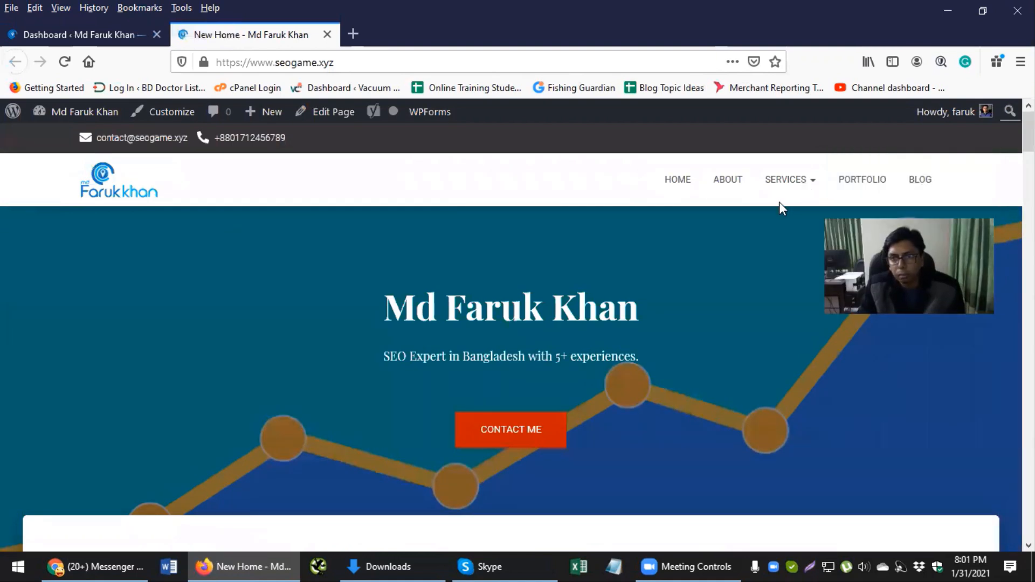
pyautogui.middleClick(492, 431)
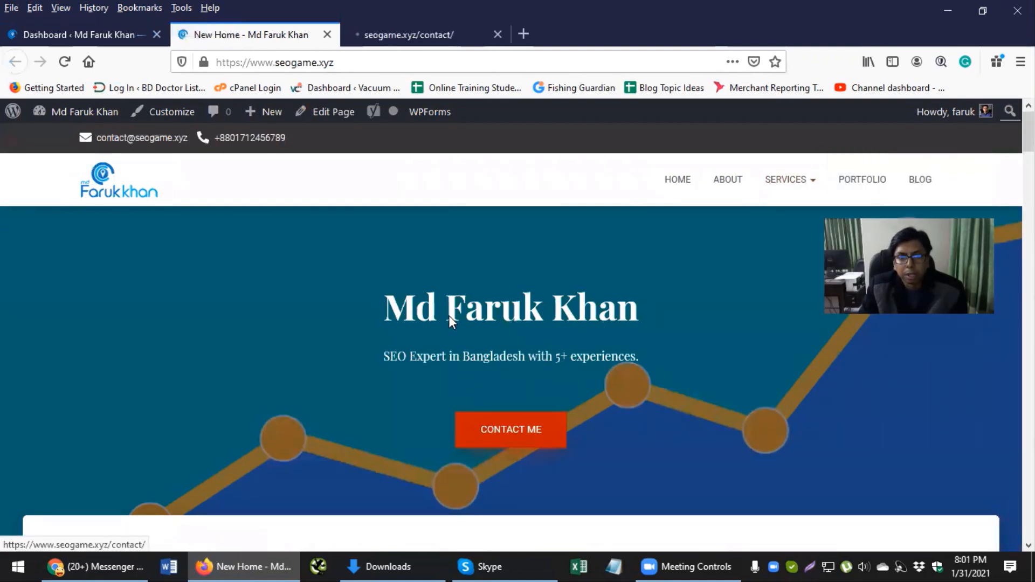
pyautogui.click(413, 32)
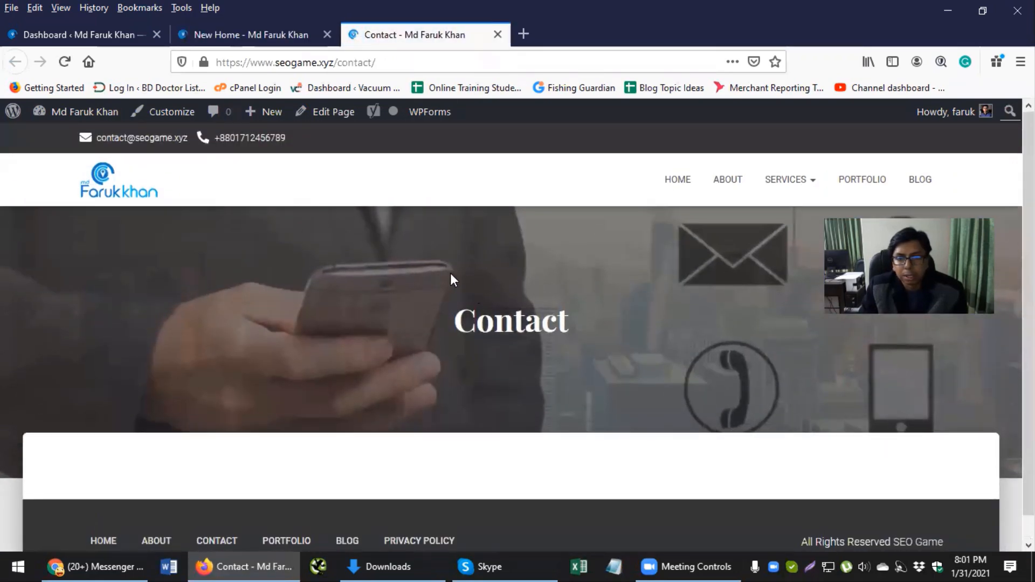
pyautogui.scroll(-2, 571, 281)
pyautogui.scroll(2, 405, 282)
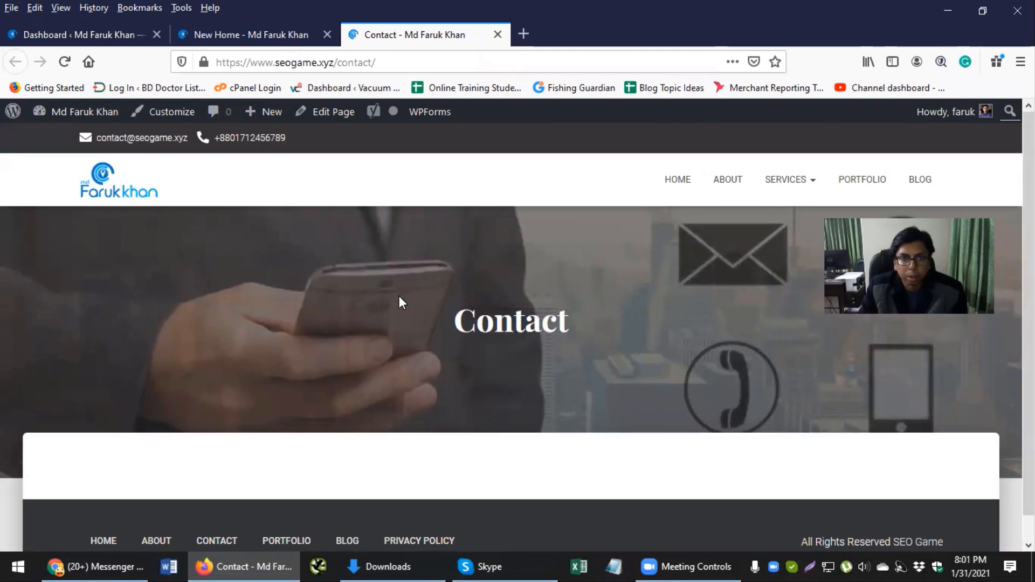
# Scroll the full home page, recheck the Contact page, then return to the admin Dashboard.
pyautogui.click(274, 33)
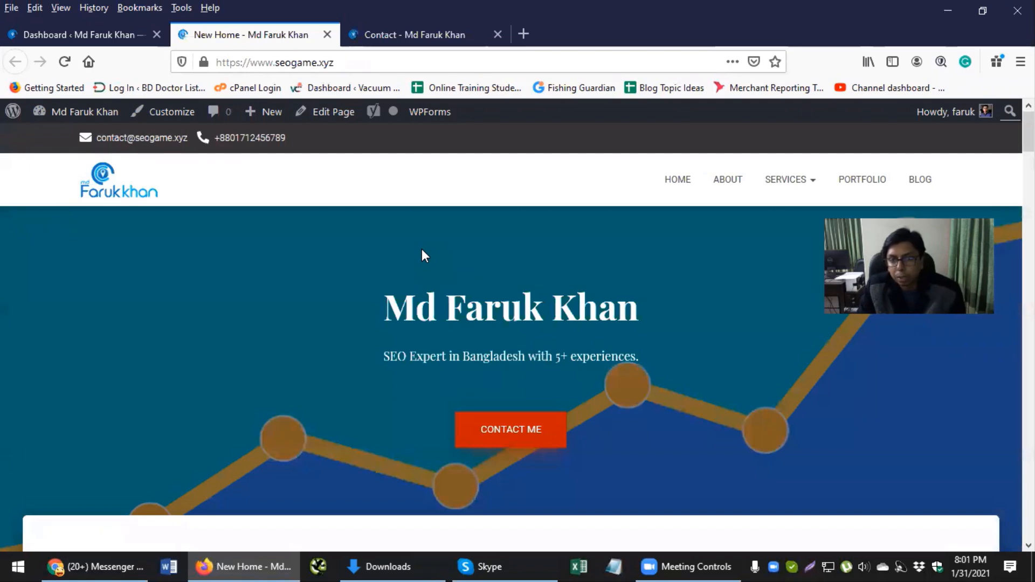
pyautogui.scroll(-8, 655, 267)
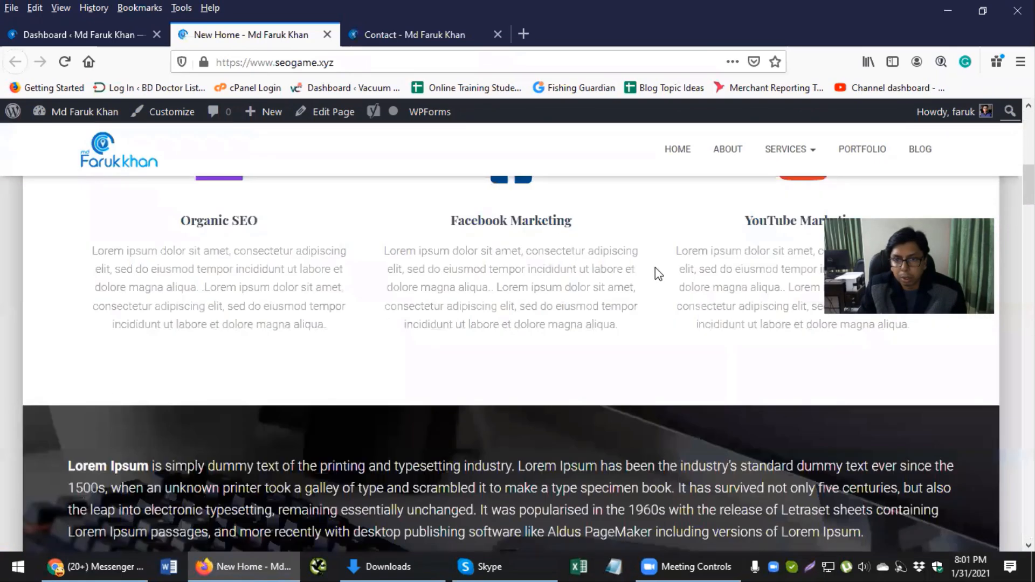
pyautogui.scroll(-4, 655, 267)
pyautogui.scroll(-5, 655, 266)
pyautogui.scroll(-15, 654, 267)
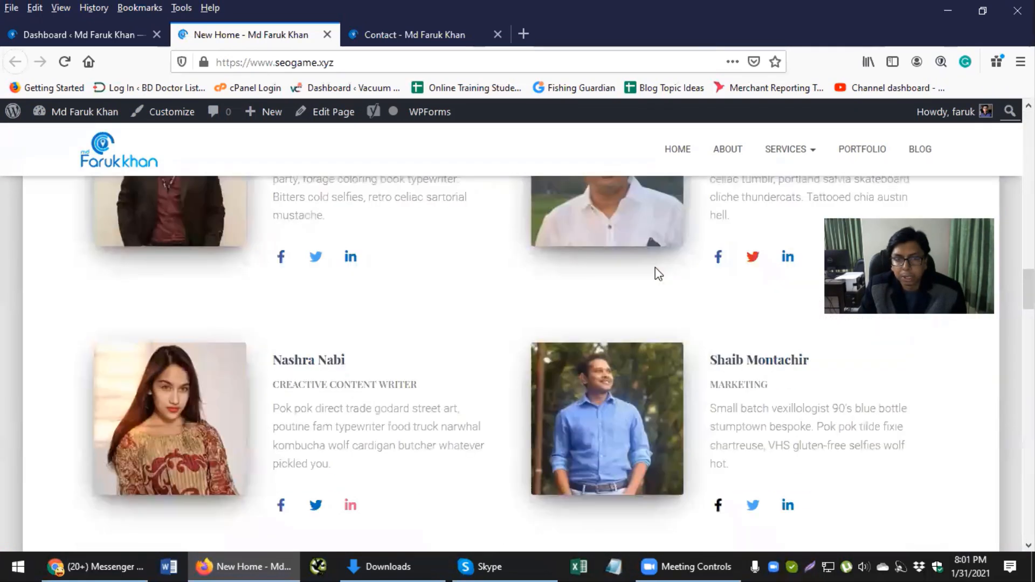
pyautogui.scroll(-10, 670, 279)
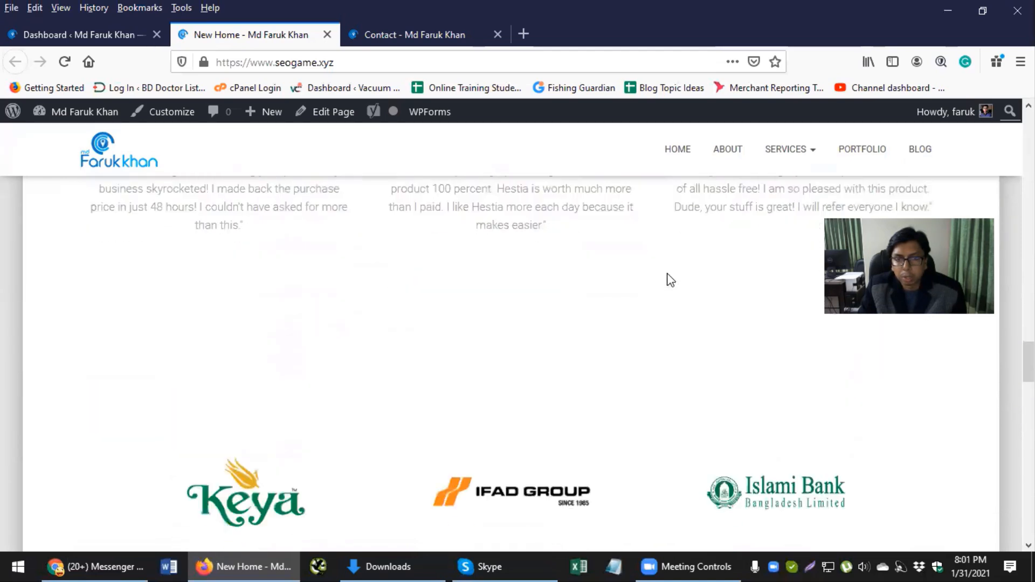
pyautogui.scroll(-10, 670, 279)
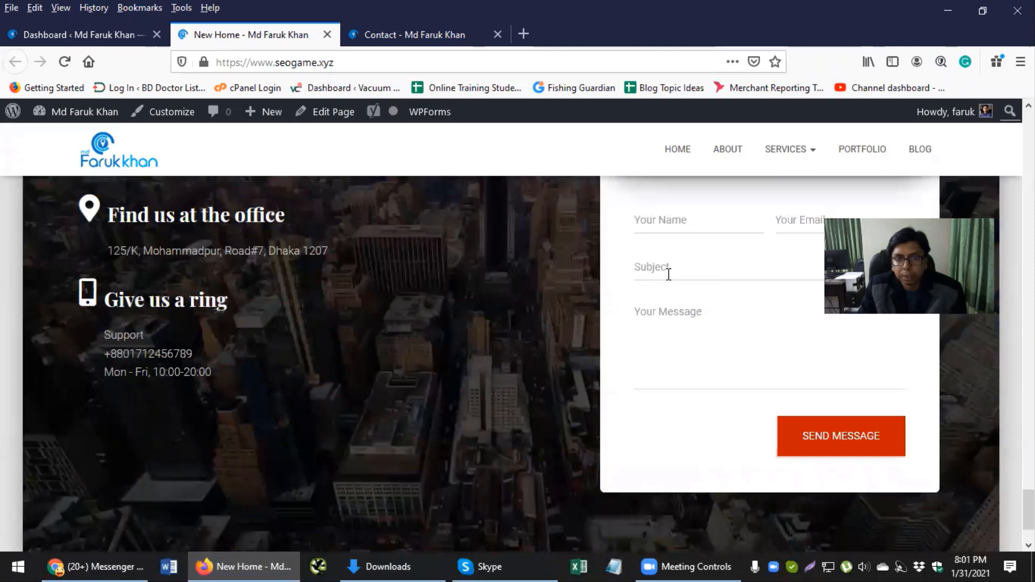
pyautogui.scroll(-2, 668, 274)
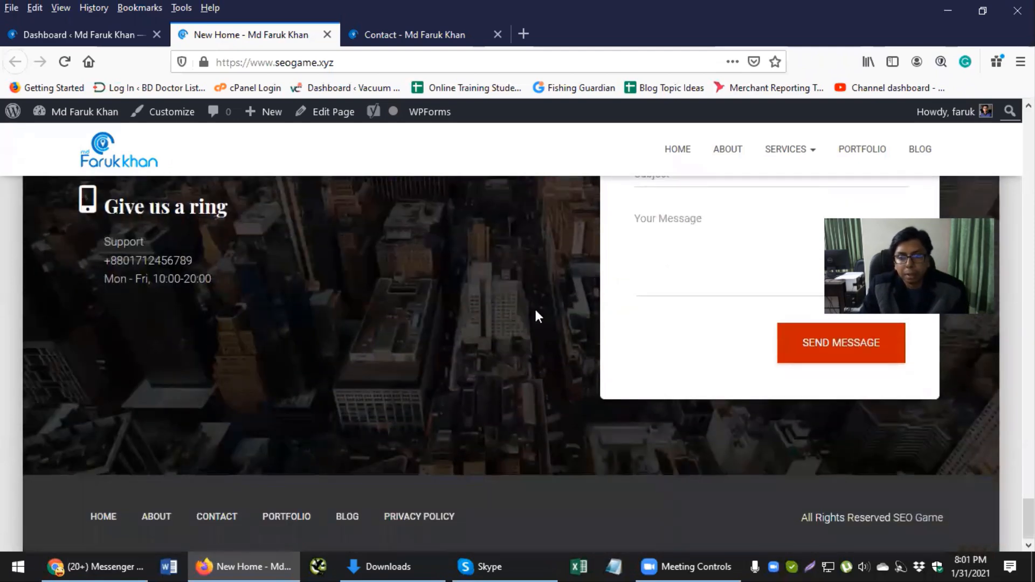
pyautogui.scroll(3, 388, 282)
pyautogui.scroll(3, 425, 288)
pyautogui.click(436, 34)
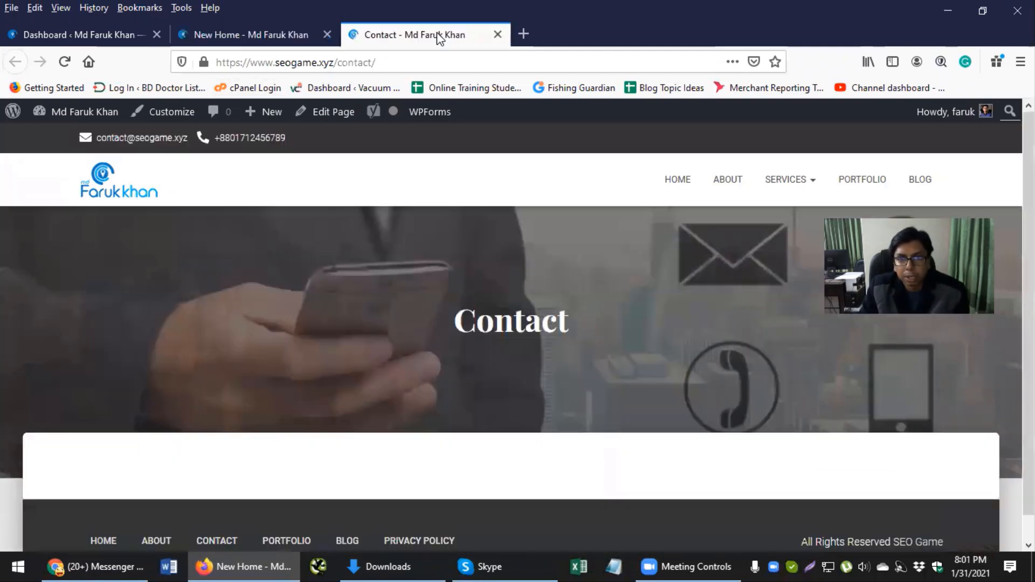
pyautogui.click(299, 35)
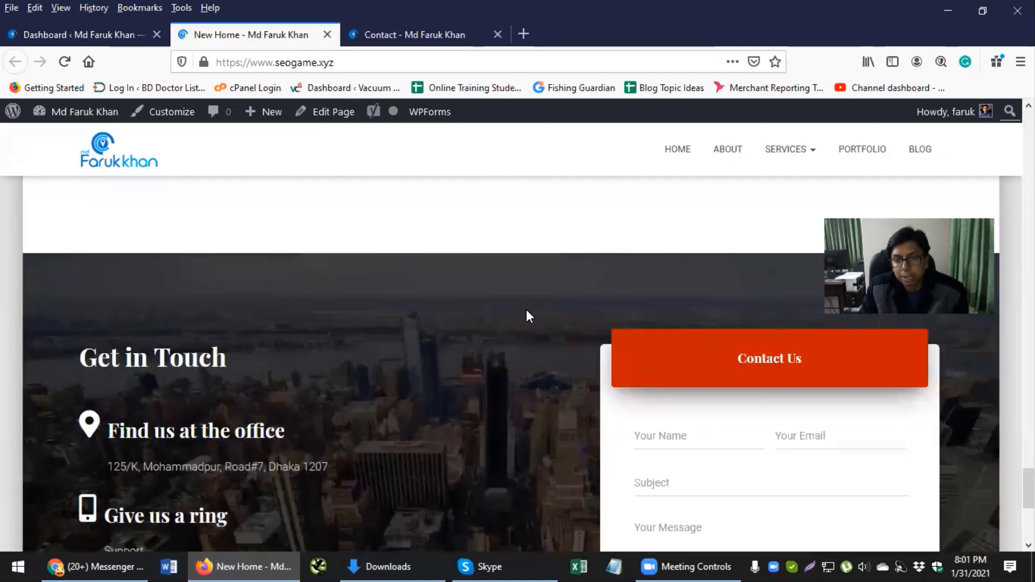
pyautogui.scroll(10, 924, 216)
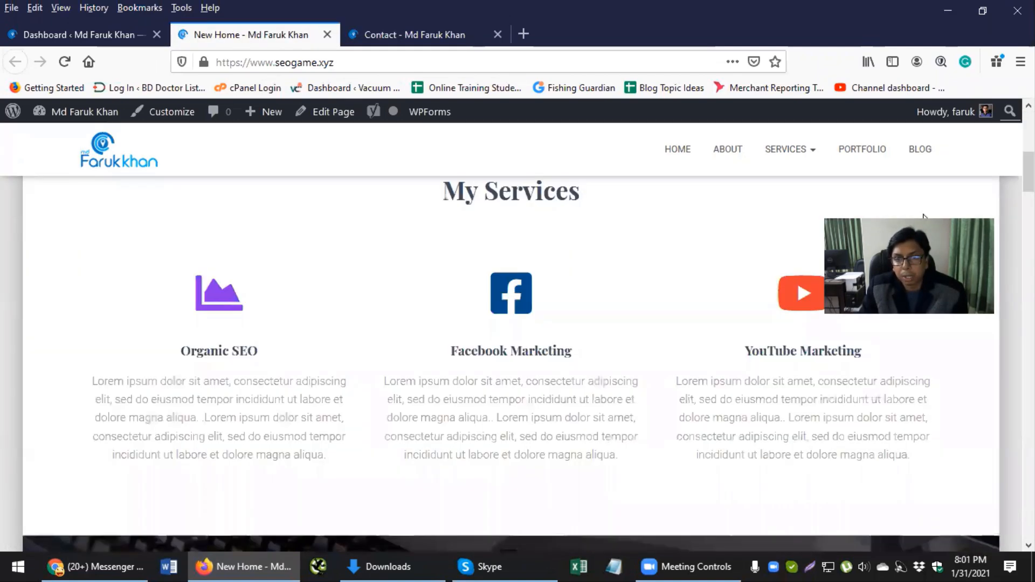
pyautogui.scroll(5, 515, 434)
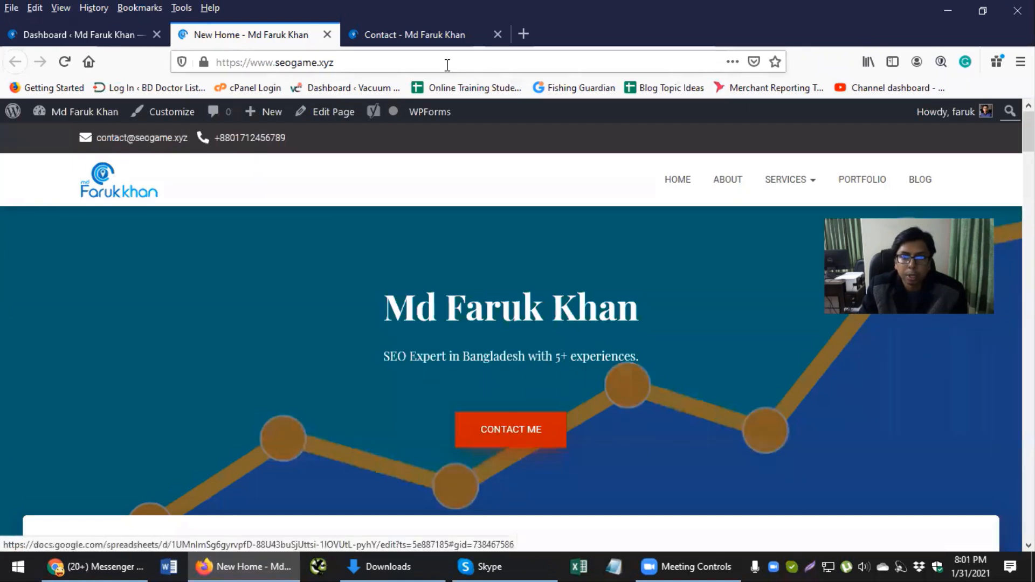
pyautogui.click(444, 38)
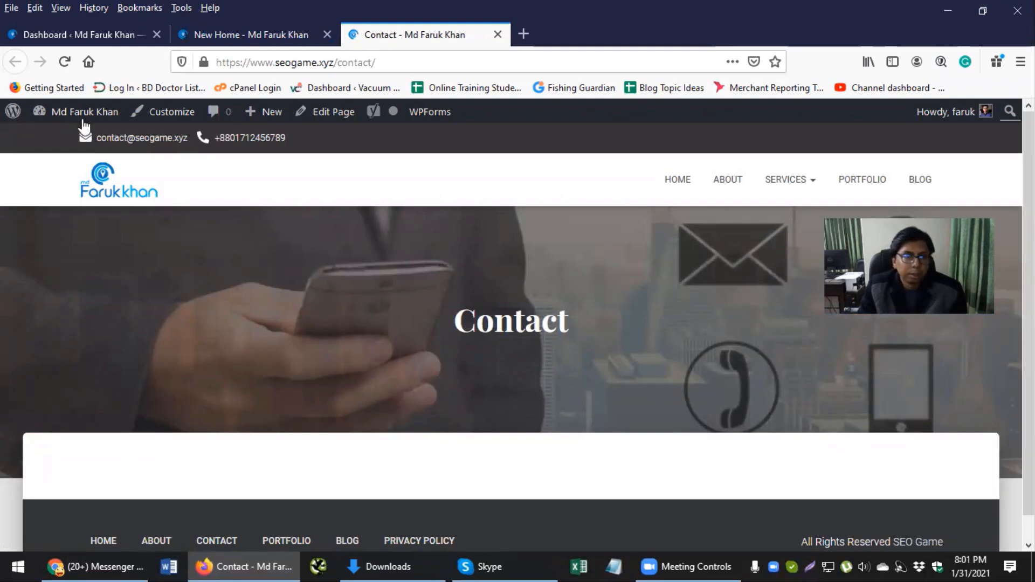
pyautogui.click(123, 35)
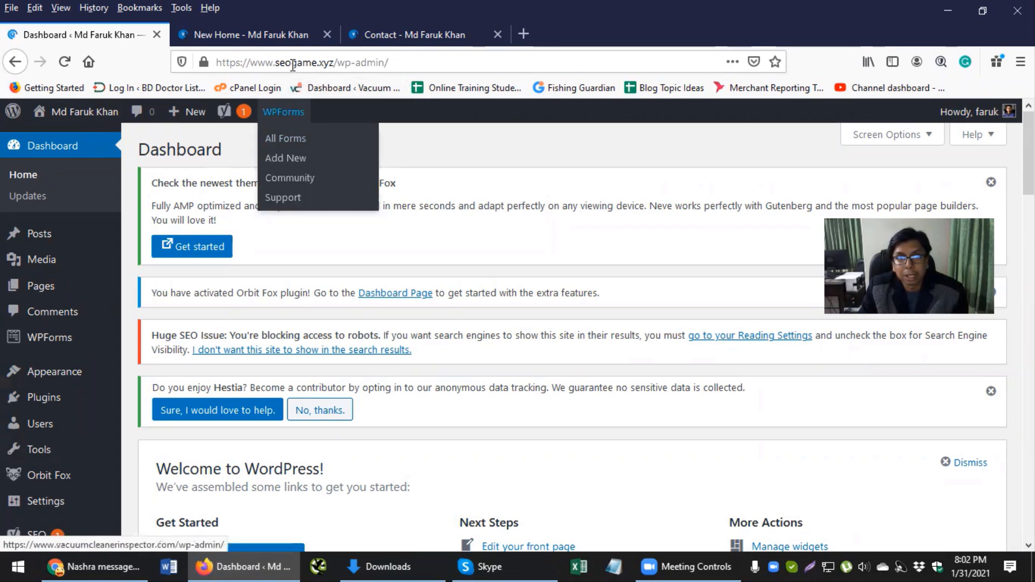
# Glance at the home page tab again and return to the admin Dashboard.
pyautogui.click(267, 37)
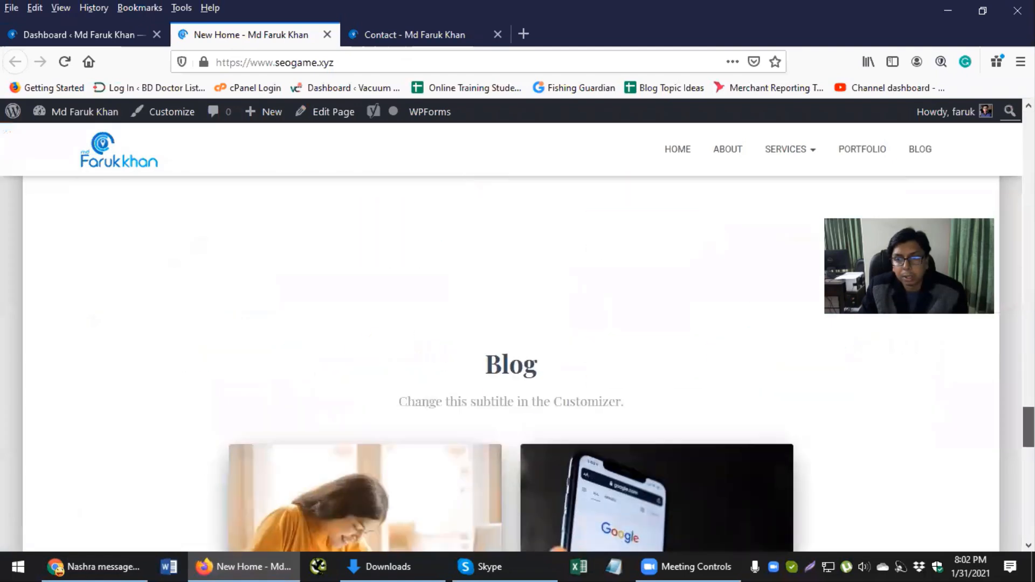
pyautogui.scroll(-10, 710, 305)
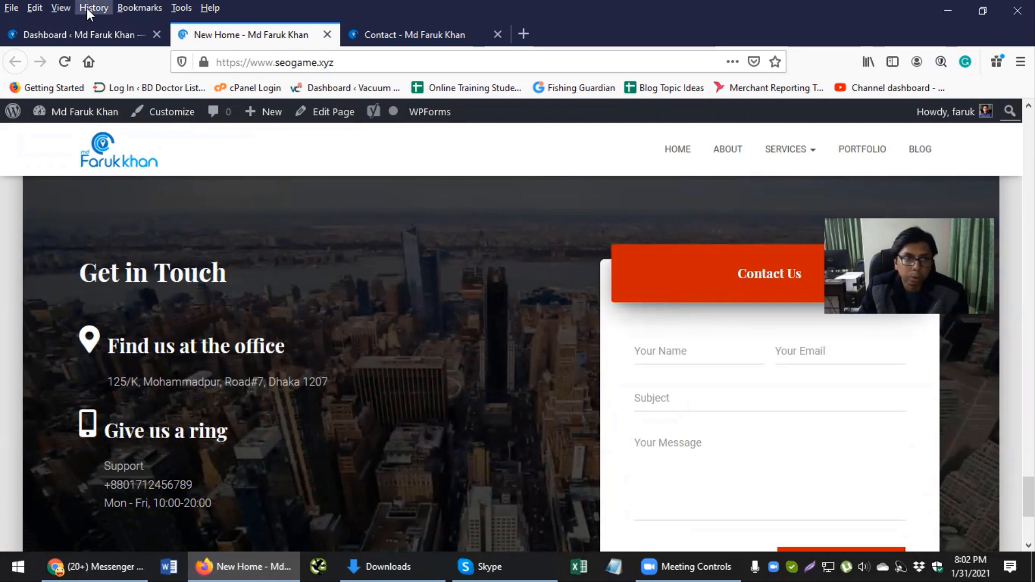
pyautogui.click(81, 34)
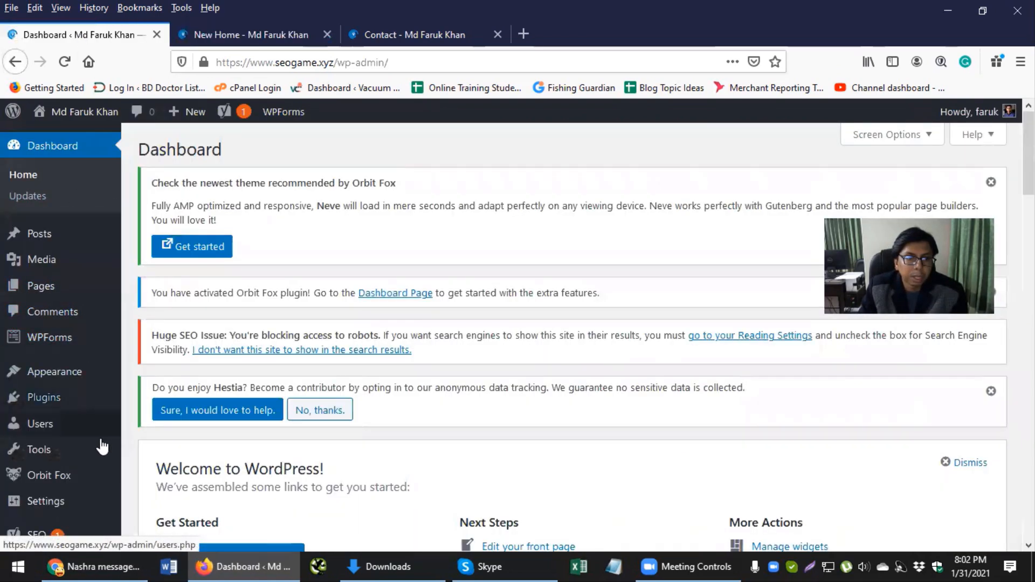
pyautogui.scroll(-2, 57, 431)
# Open the WPForms forms list with the Hestia form and start a new form.
pyautogui.moveTo(60, 285)
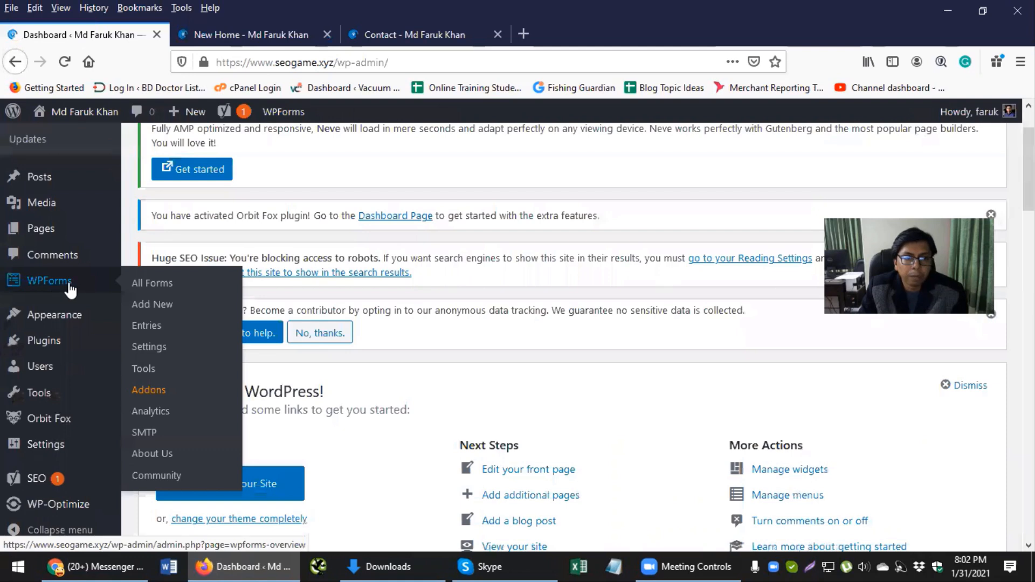
pyautogui.click(69, 288)
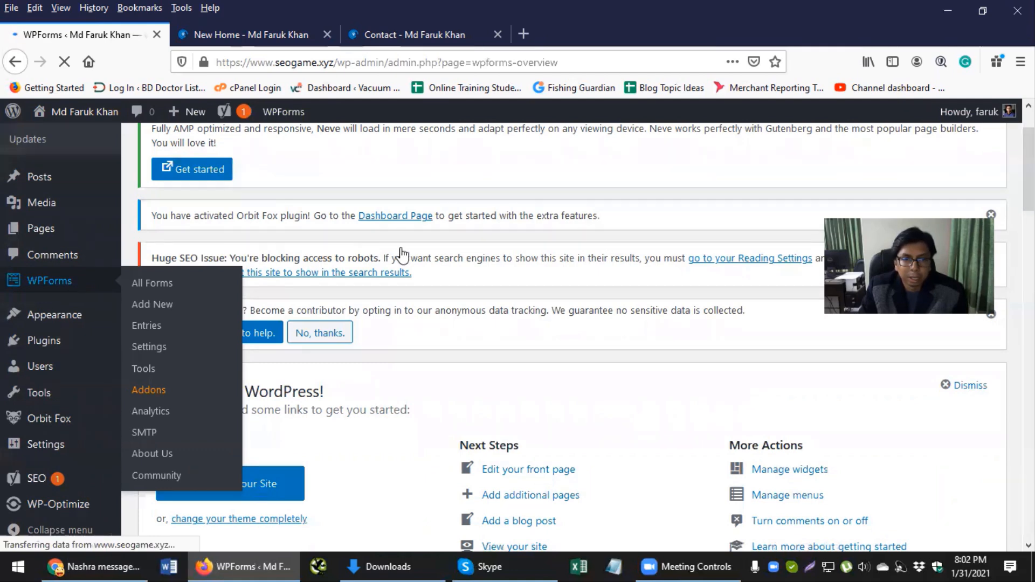
pyautogui.scroll(-2, 377, 280)
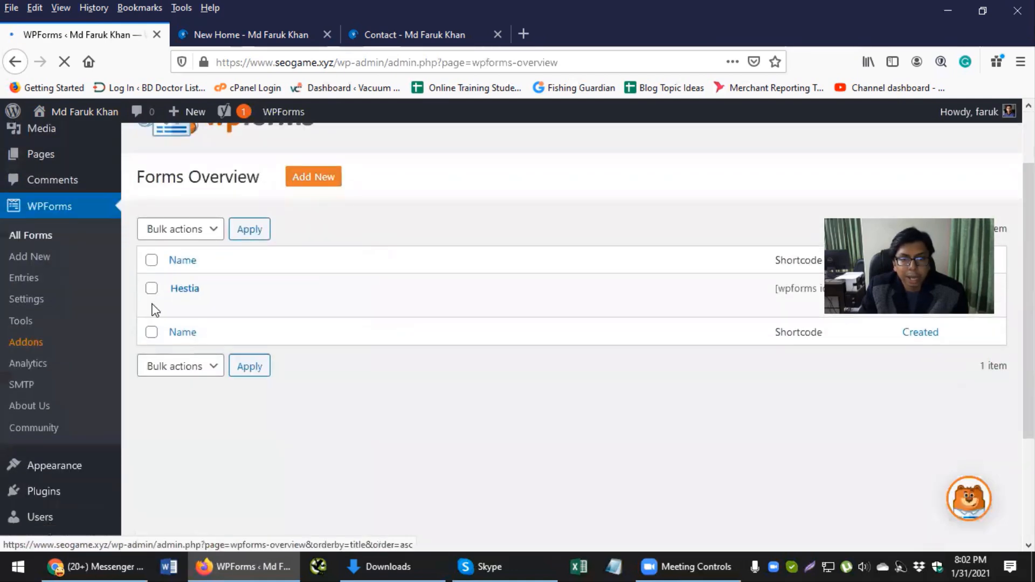
pyautogui.moveTo(185, 296)
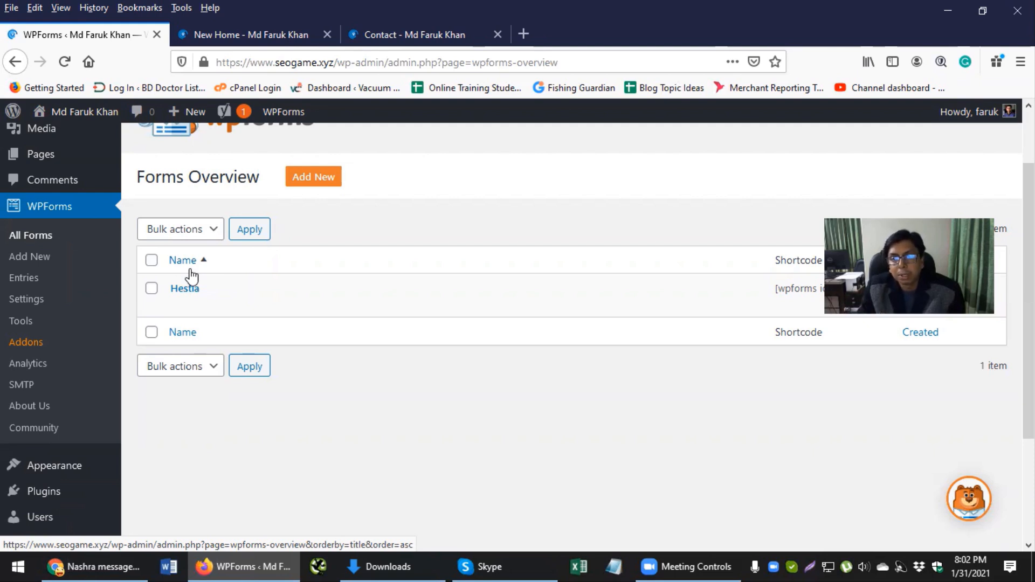
pyautogui.click(317, 183)
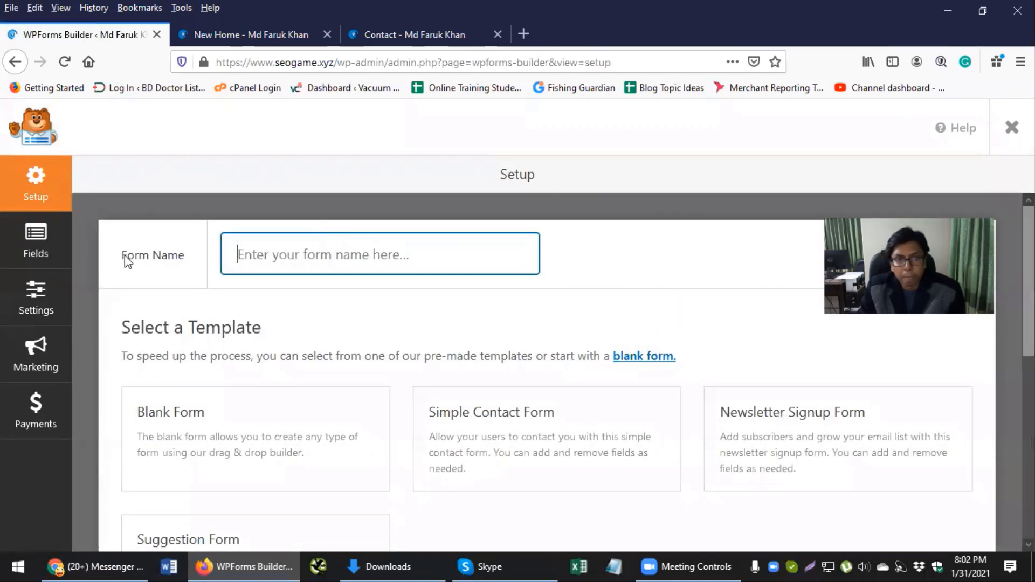
# Enter 'Contact Form' as the form name and create it from the Blank Form template.
pyautogui.click(267, 254)
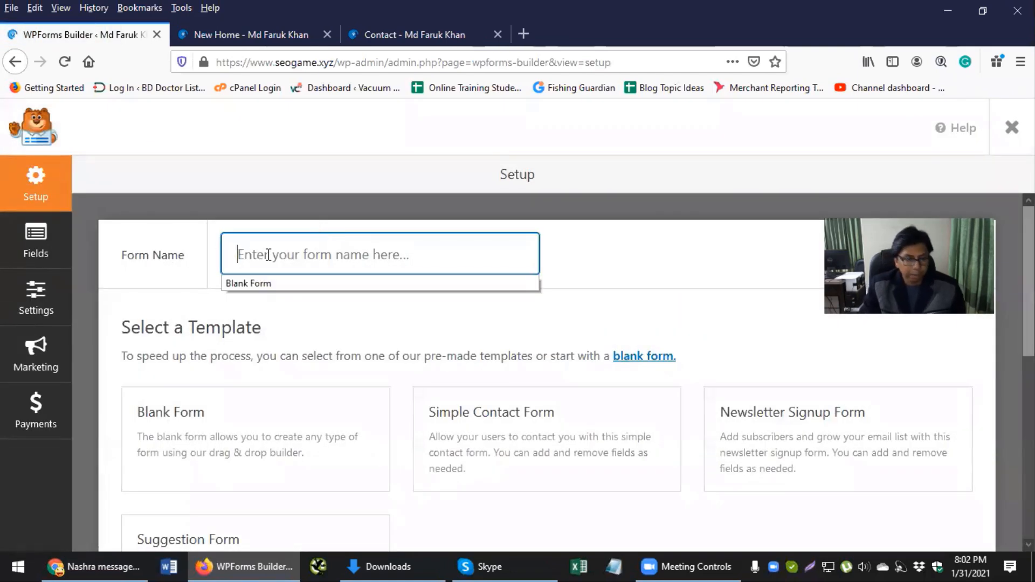
pyautogui.write('C')
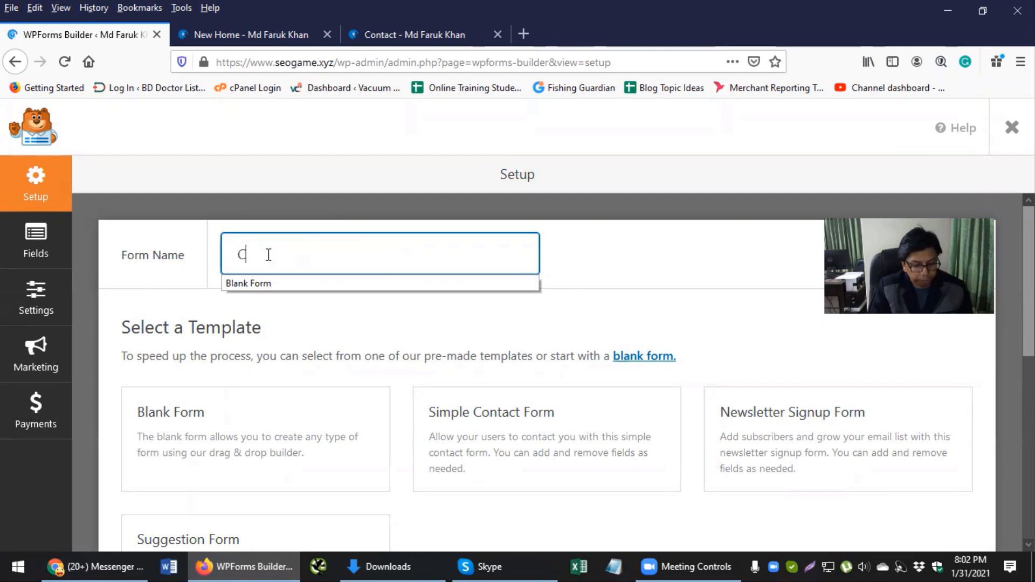
pyautogui.write('ontact Form')
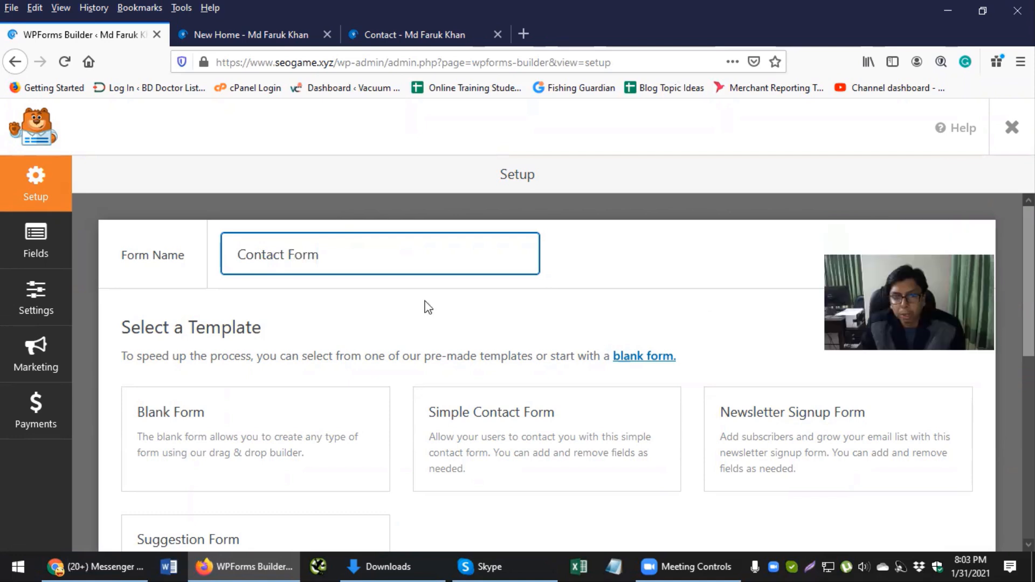
pyautogui.scroll(-4, 407, 280)
pyautogui.scroll(3, 377, 281)
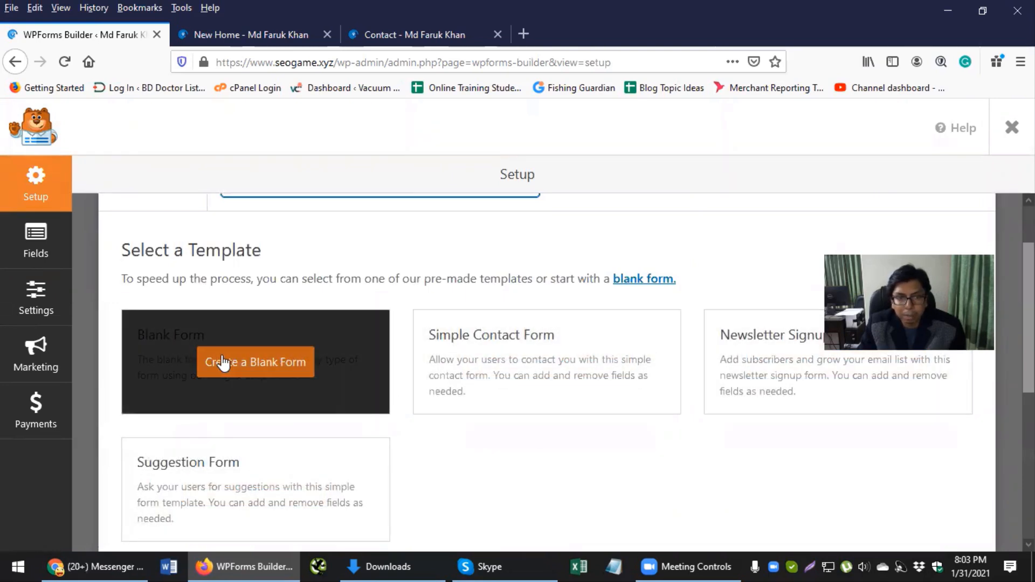
pyautogui.click(254, 366)
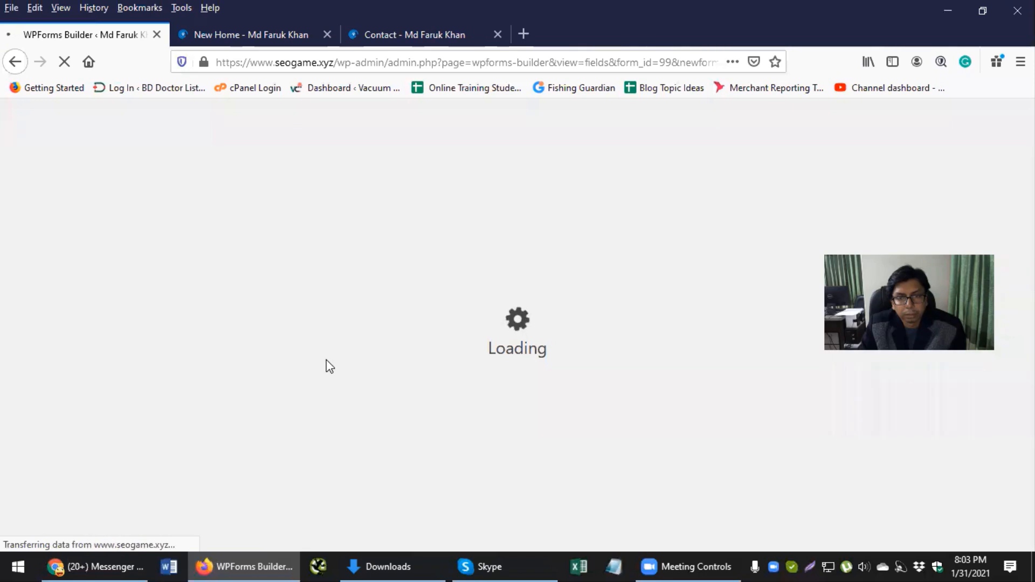
# Add a Single Line Text field to the Contact Form.
pyautogui.scroll(-1, 597, 318)
pyautogui.scroll(1, 596, 317)
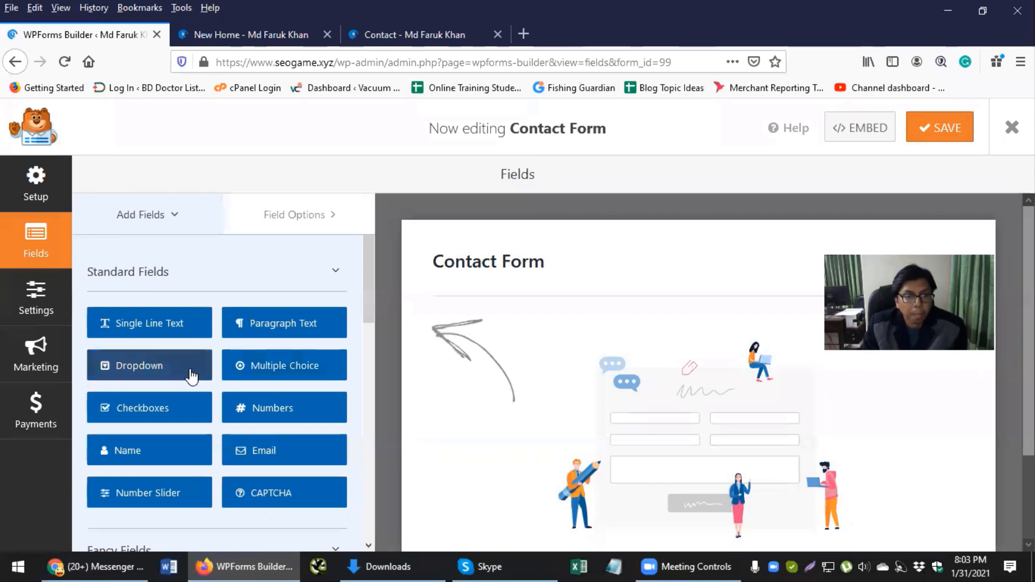
pyautogui.click(147, 323)
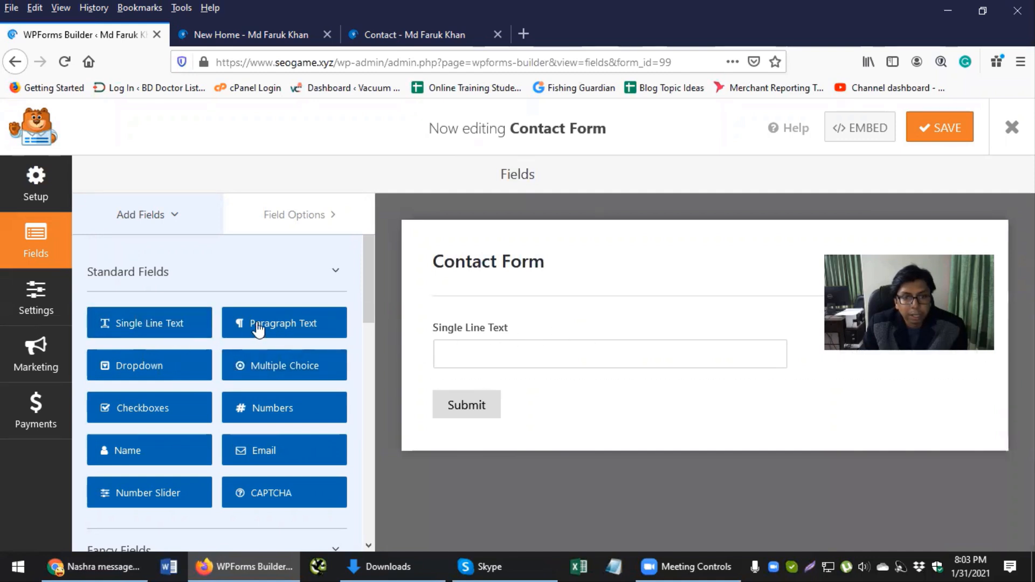
pyautogui.scroll(-3, 218, 350)
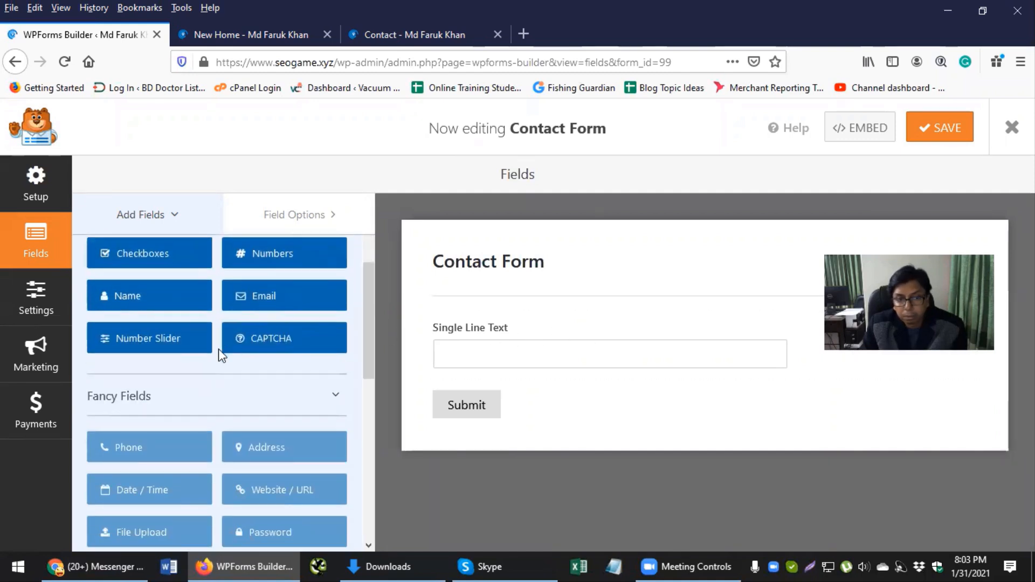
pyautogui.scroll(3, 219, 349)
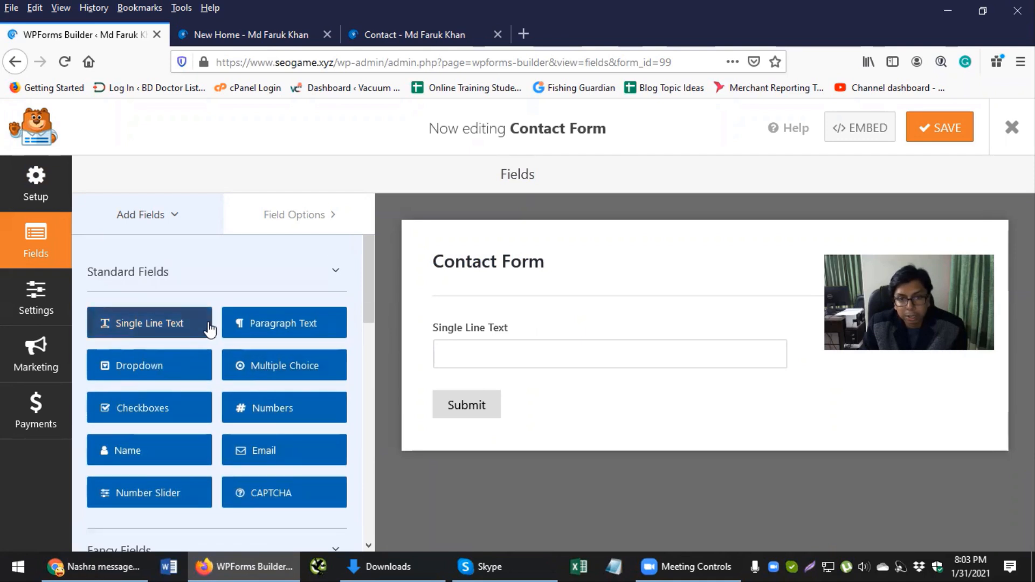
# Remove the text field's label and give it the placeholder 'Name'.
pyautogui.click(836, 366)
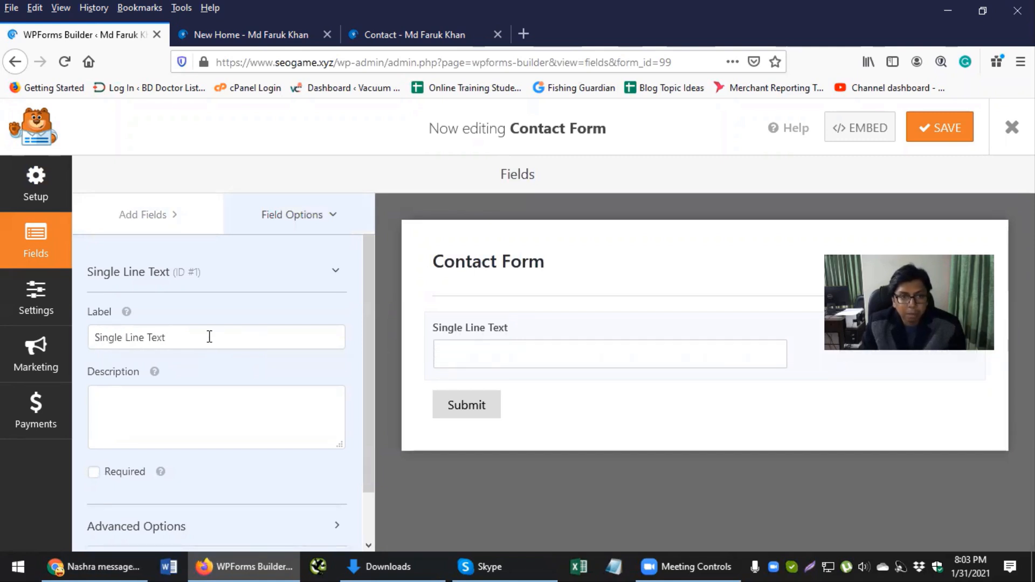
pyautogui.moveTo(208, 338); pyautogui.dragTo(76, 340)
pyautogui.press('BackSpace')
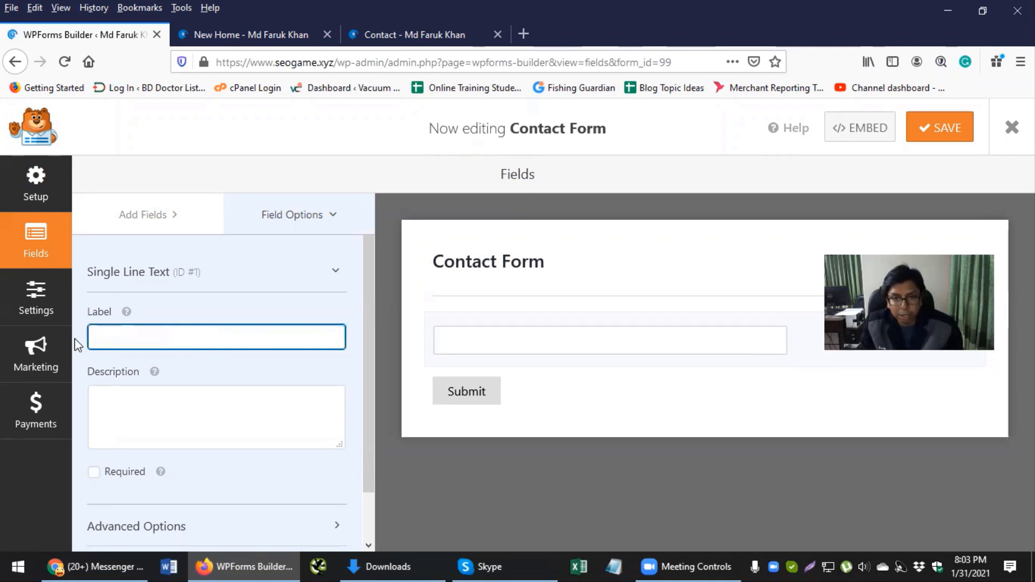
pyautogui.scroll(-1, 139, 350)
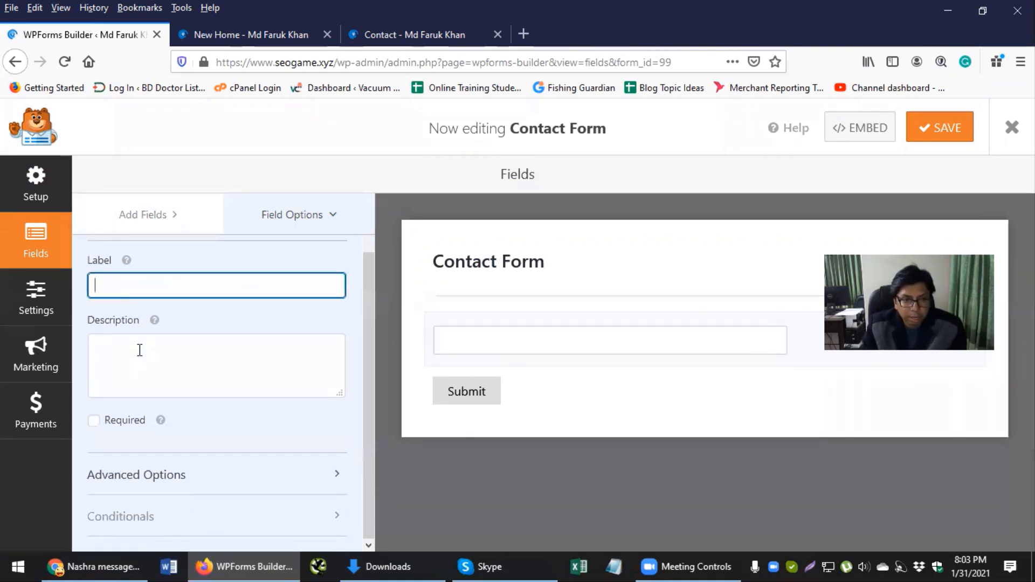
pyautogui.click(182, 484)
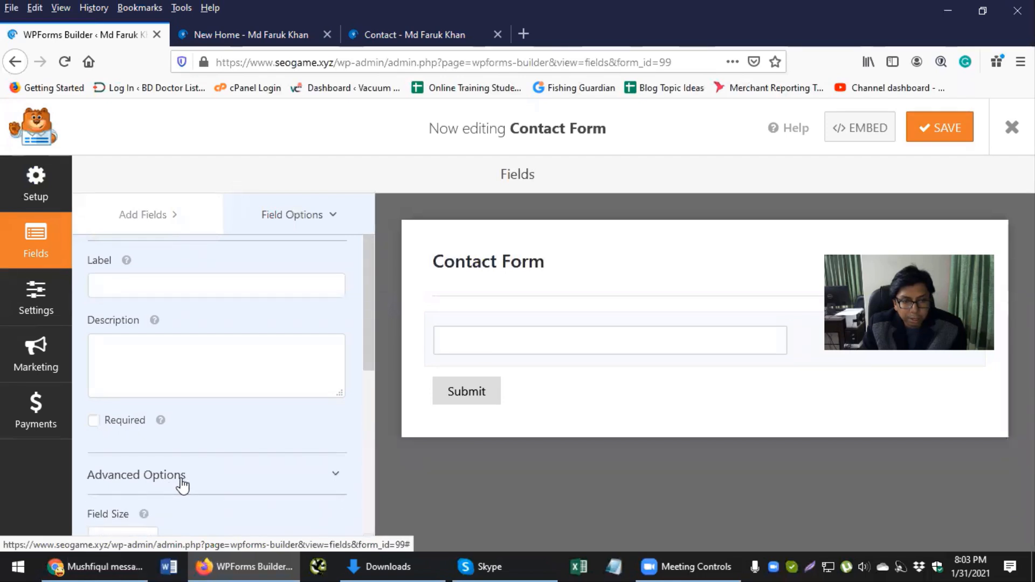
pyautogui.scroll(-5, 182, 484)
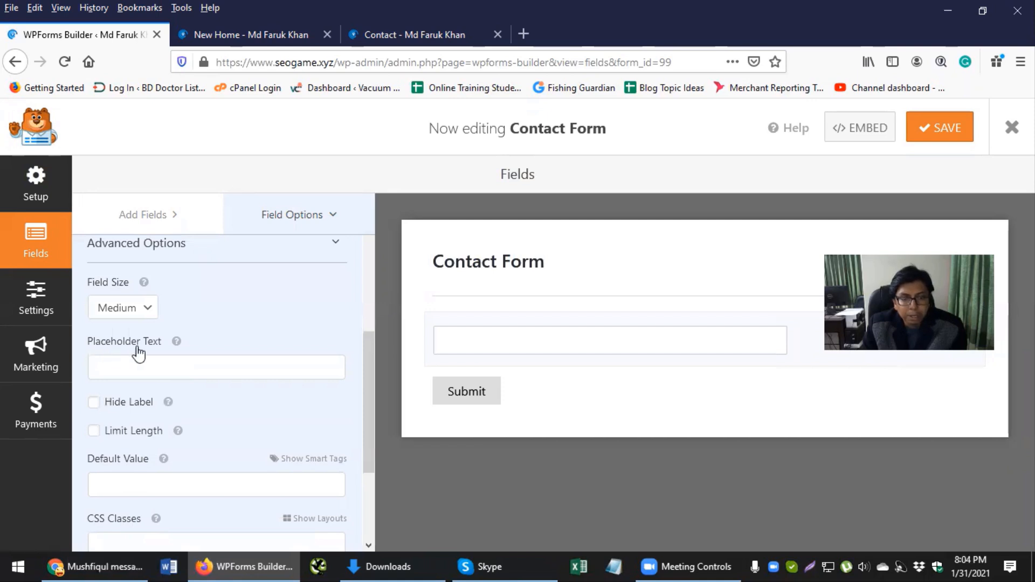
pyautogui.write('Name')
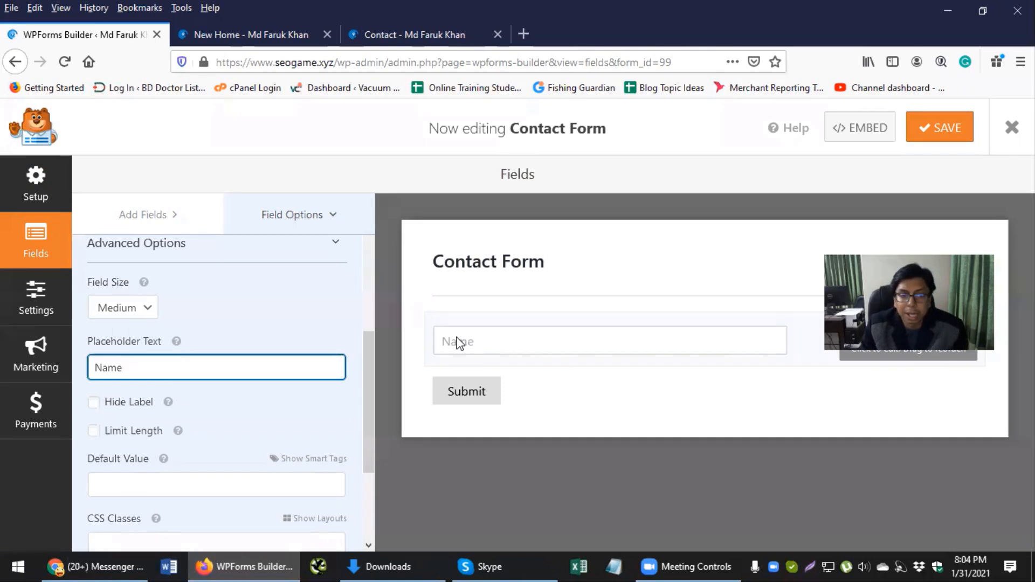
pyautogui.scroll(5, 305, 357)
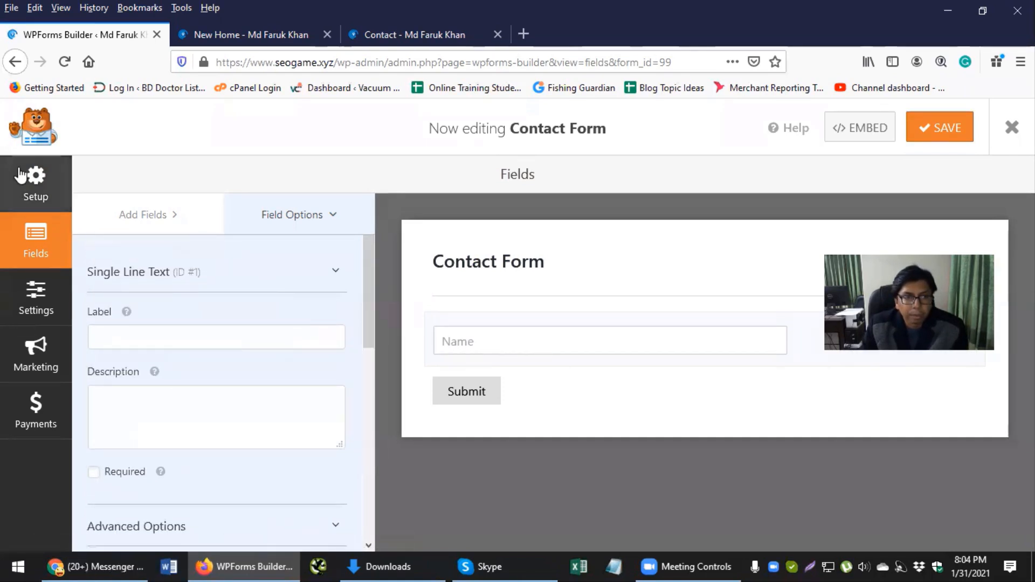
pyautogui.click(140, 217)
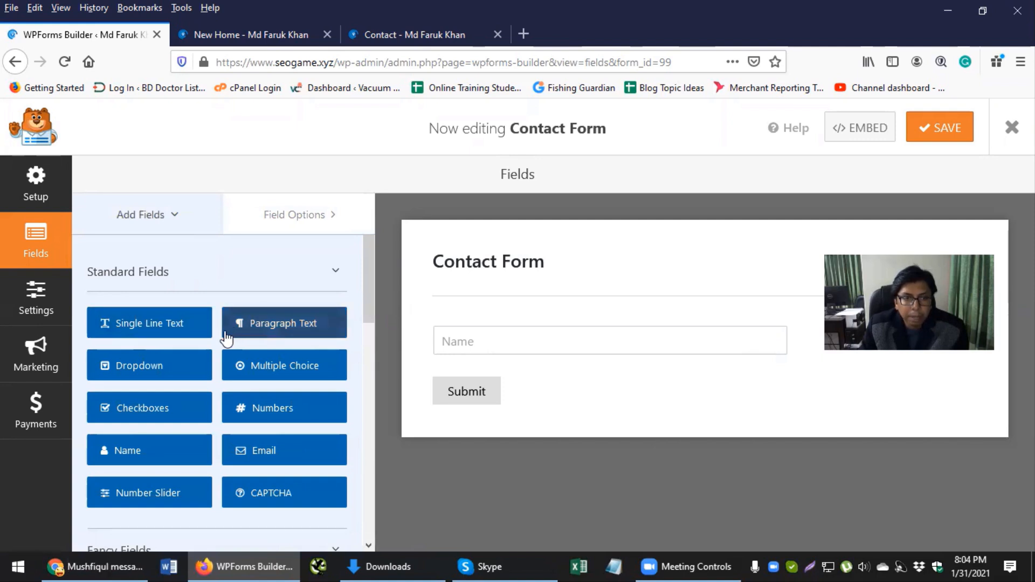
# Add an Email field with no label, placeholder 'Email', and Required unticked.
pyautogui.click(250, 452)
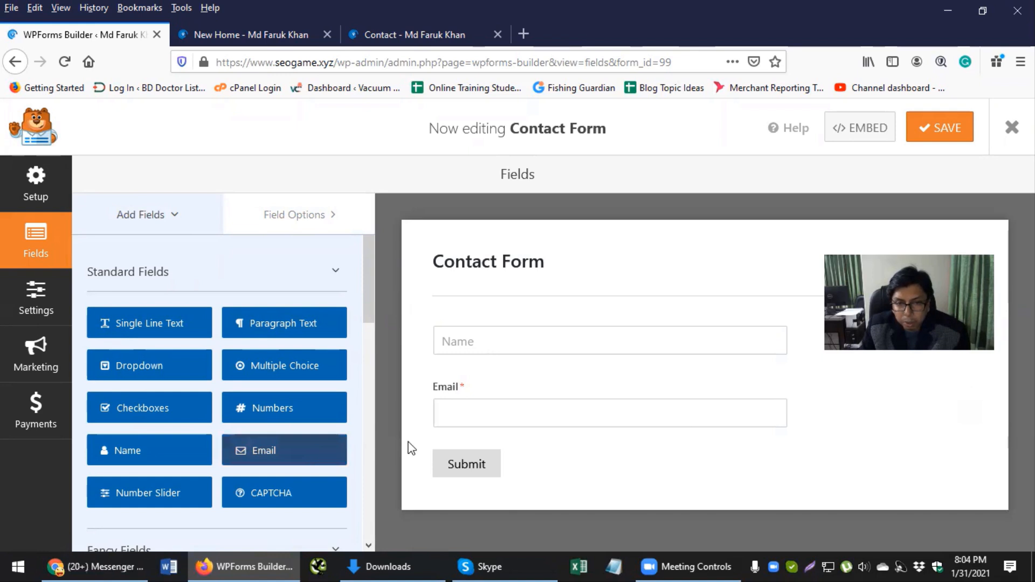
pyautogui.click(869, 416)
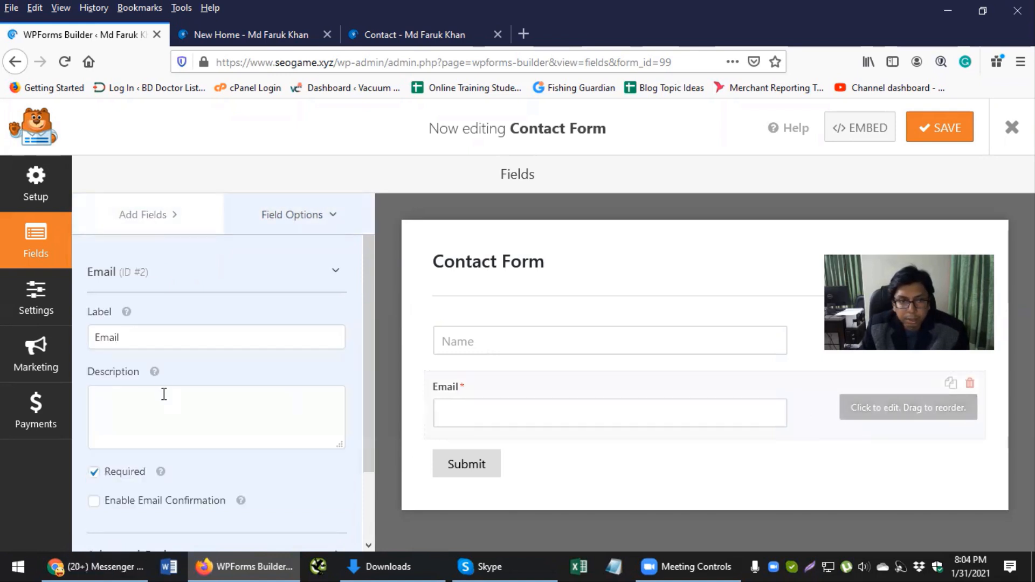
pyautogui.moveTo(134, 334); pyautogui.dragTo(74, 336)
pyautogui.press('BackSpace')
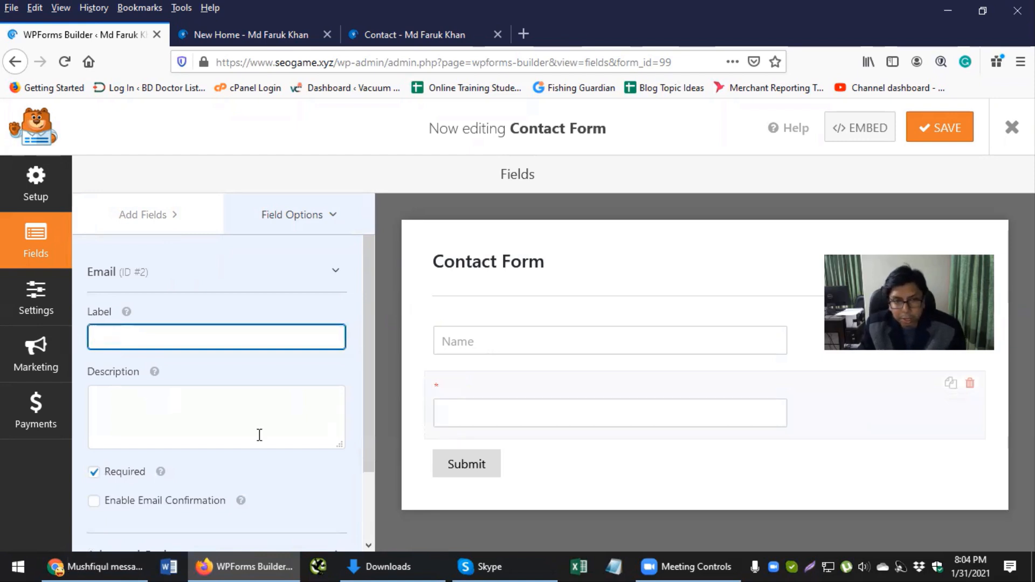
pyautogui.scroll(-3, 232, 426)
pyautogui.click(168, 476)
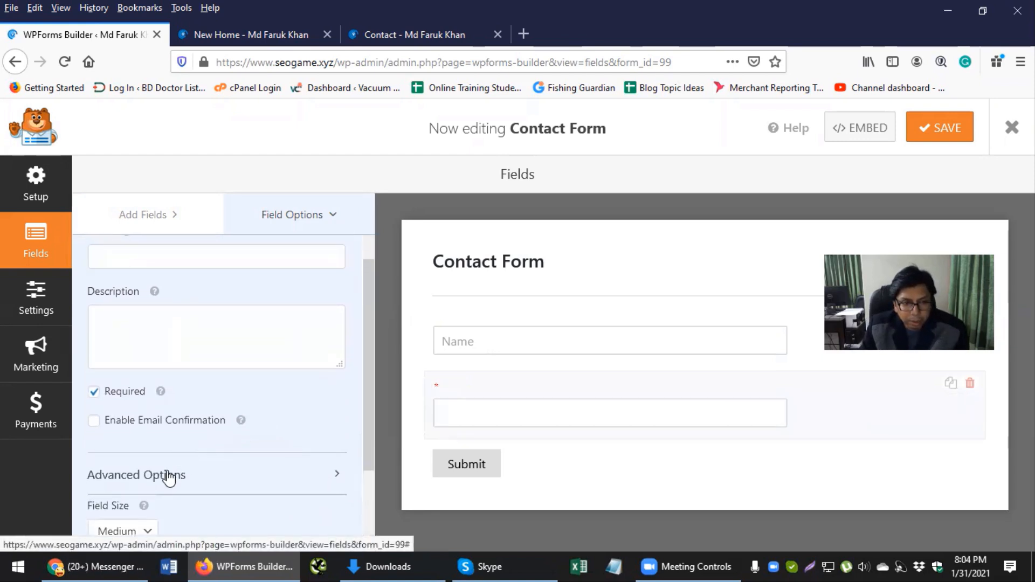
pyautogui.scroll(-5, 169, 477)
pyautogui.click(154, 367)
pyautogui.write('Email')
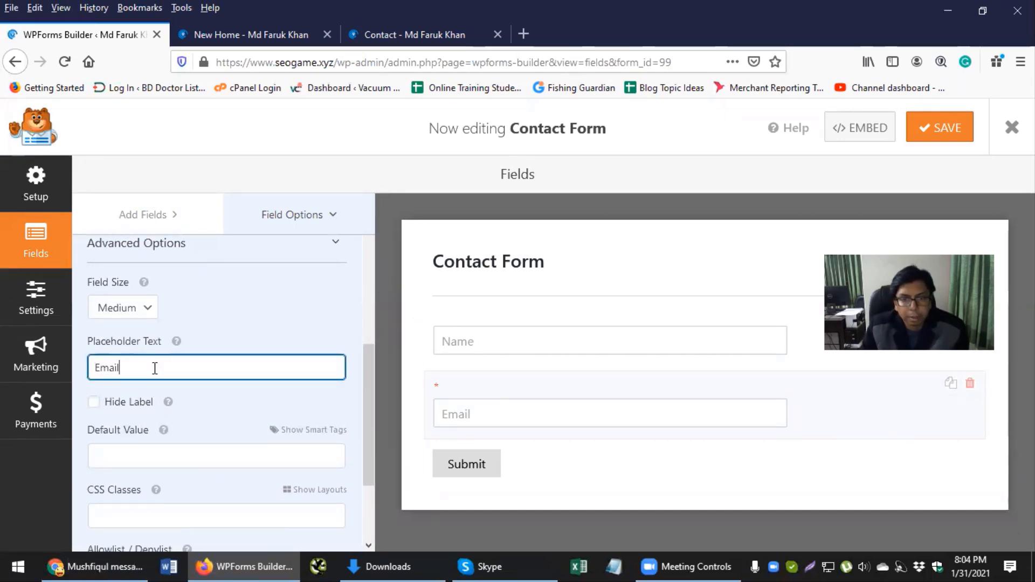
pyautogui.scroll(3, 154, 367)
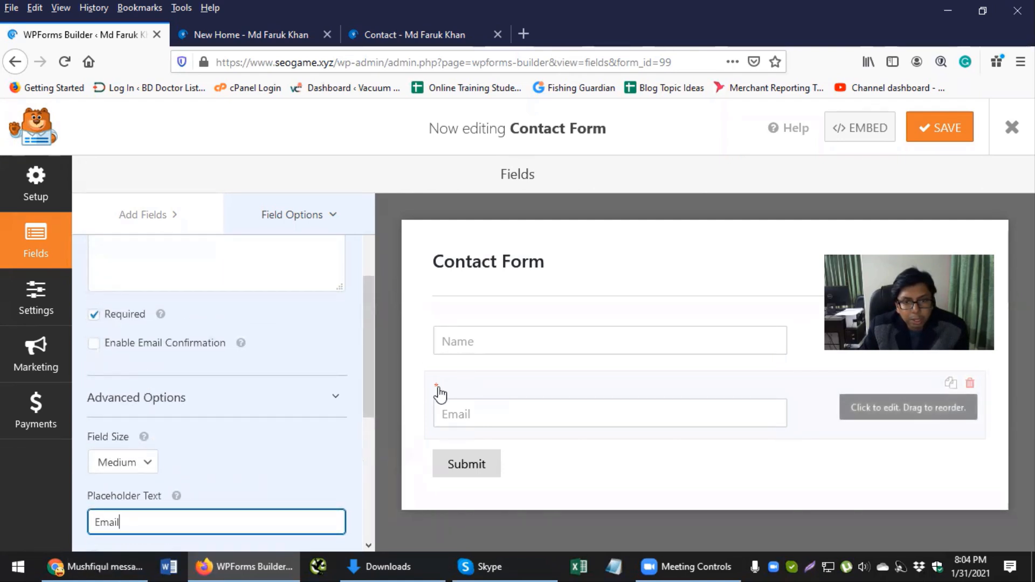
pyautogui.click(95, 314)
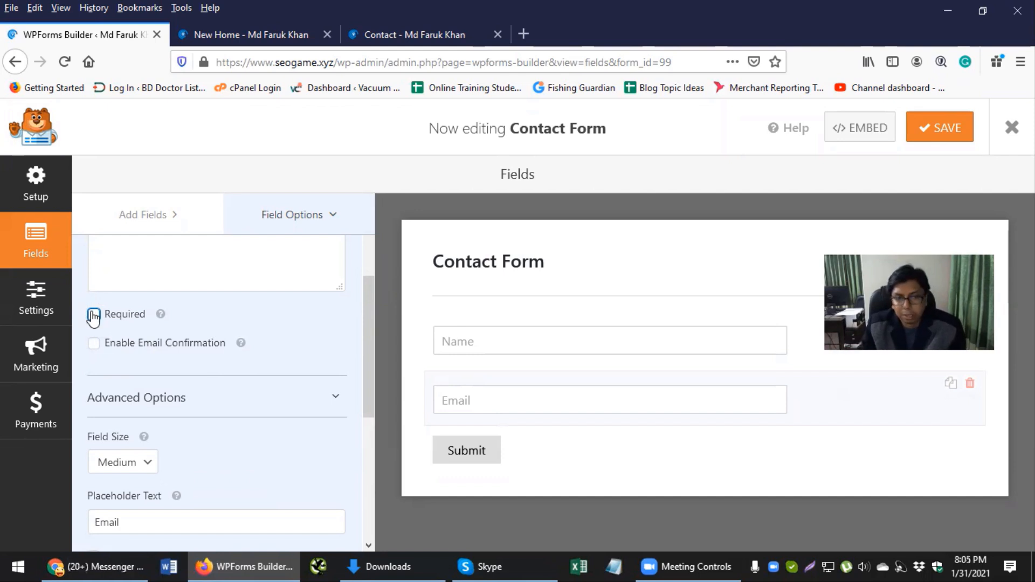
pyautogui.scroll(5, 161, 299)
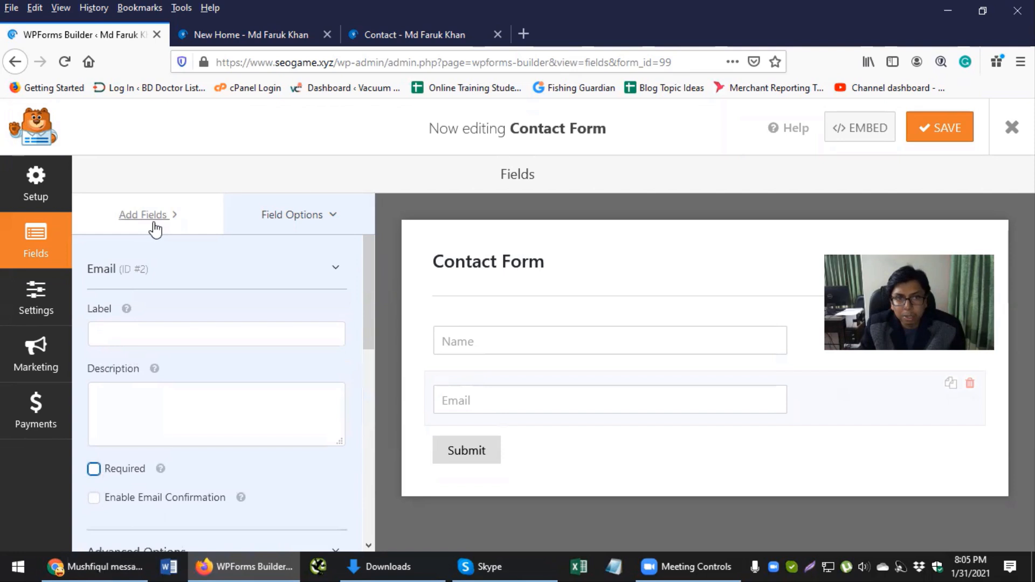
# Add a Numbers field below Email, deleting the accidental duplicate.
pyautogui.click(154, 223)
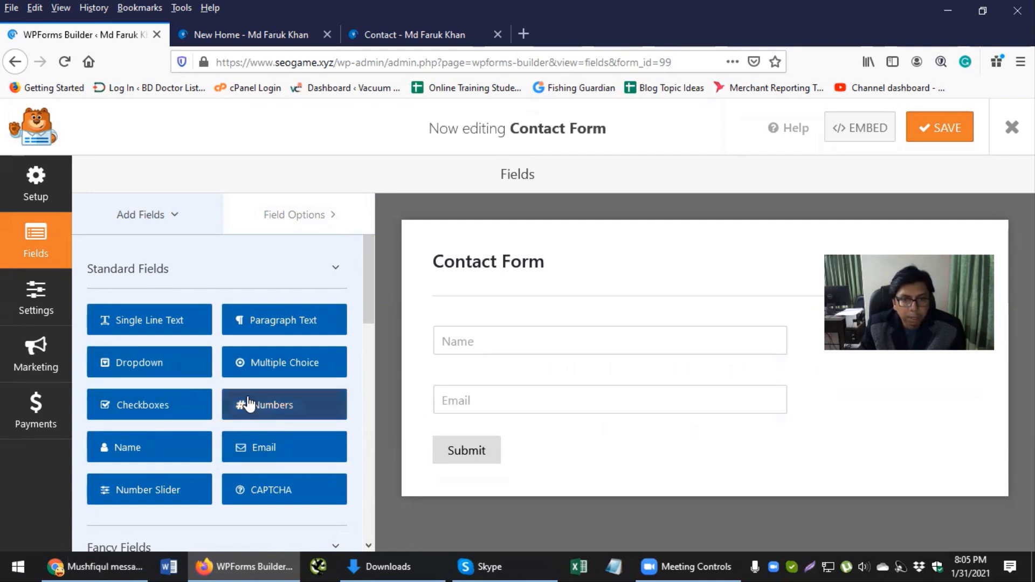
pyautogui.click(274, 408)
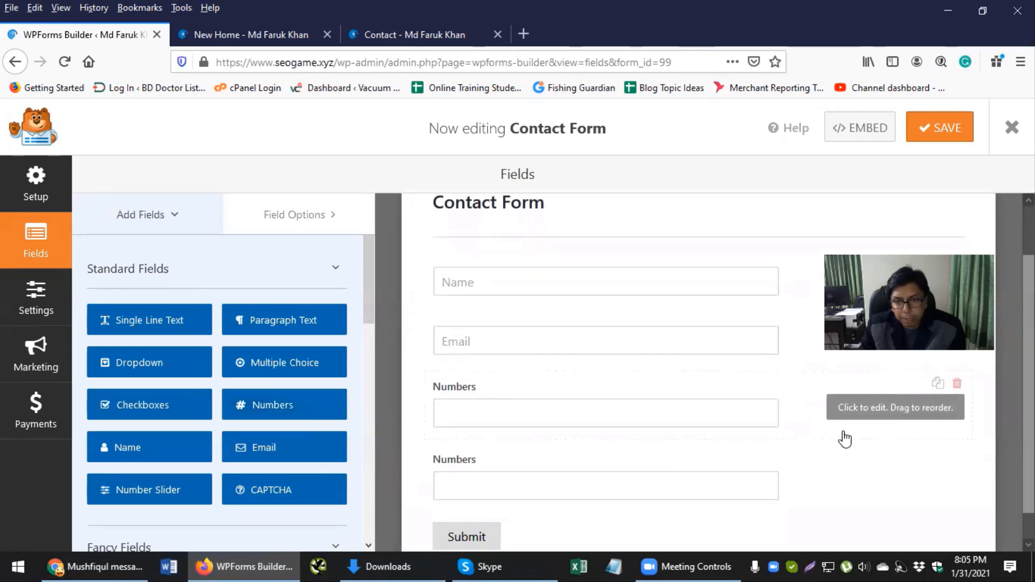
pyautogui.click(957, 372)
pyautogui.click(487, 379)
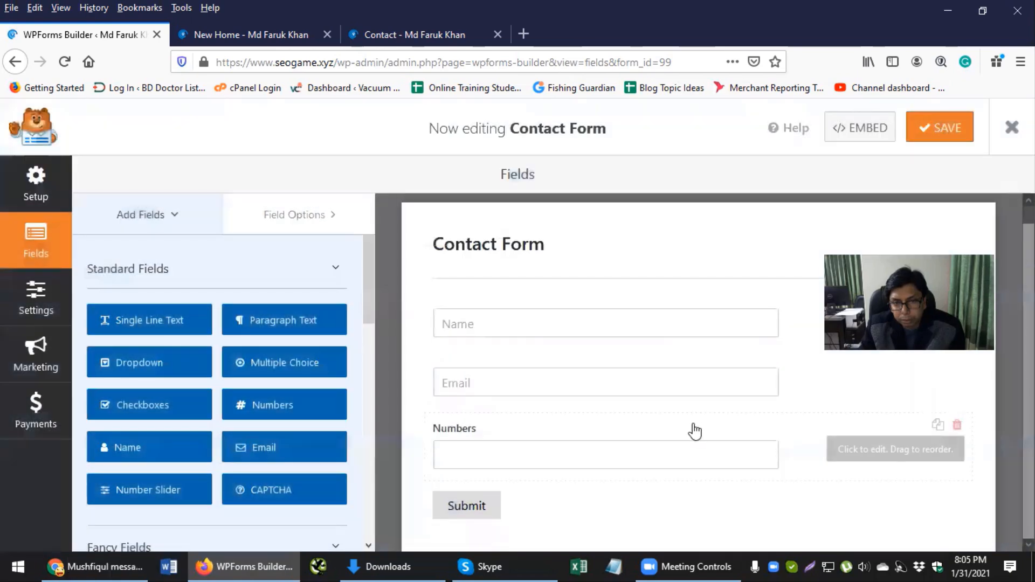
# Remove the Numbers field's label and set its placeholder to 'Mobile'.
pyautogui.click(905, 456)
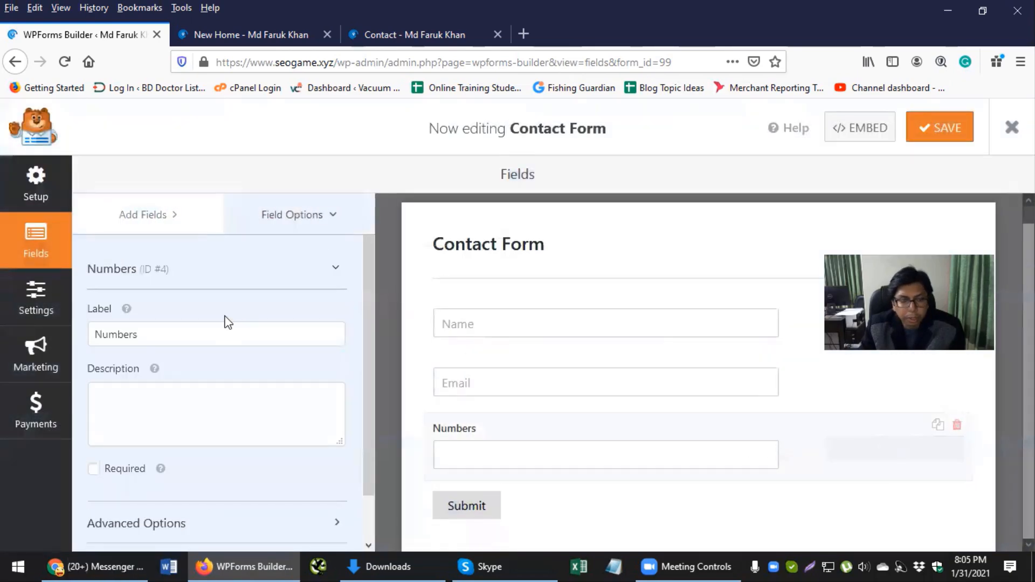
pyautogui.moveTo(152, 332); pyautogui.dragTo(94, 327)
pyautogui.press('BackSpace')
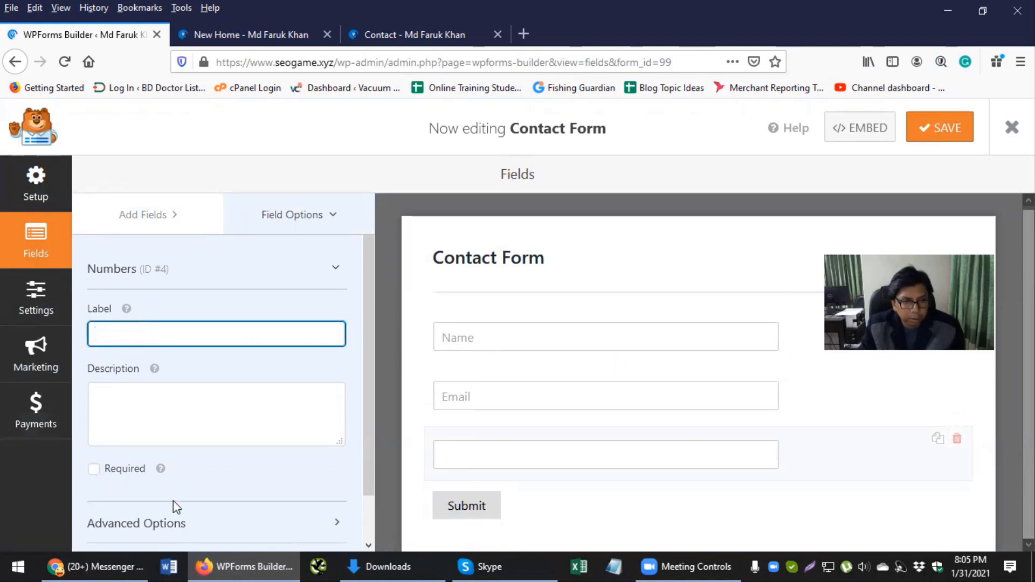
pyautogui.click(139, 523)
pyautogui.scroll(-4, 180, 443)
pyautogui.click(175, 418)
pyautogui.write('Mobile')
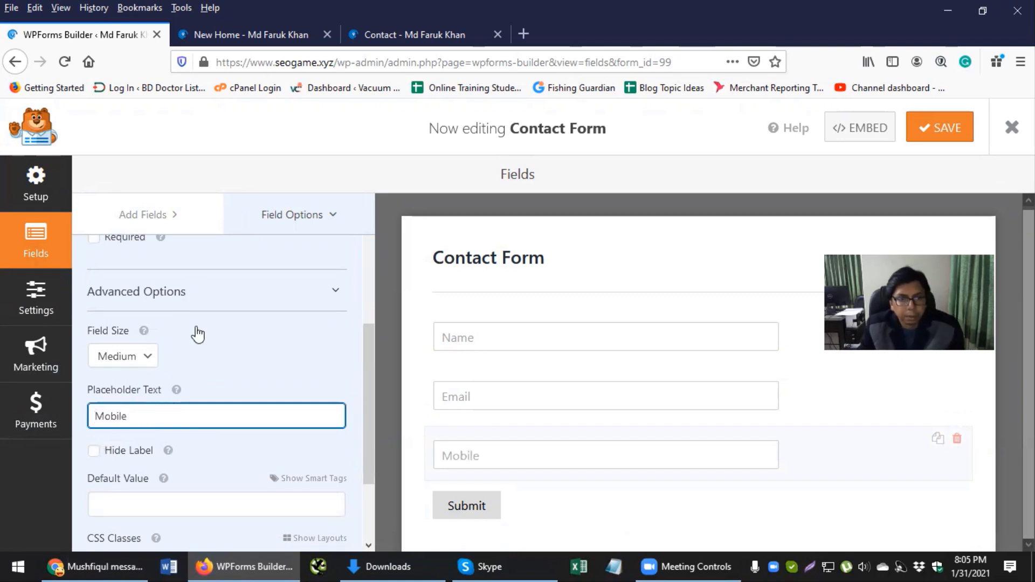
pyautogui.scroll(3, 198, 334)
pyautogui.scroll(5, 197, 339)
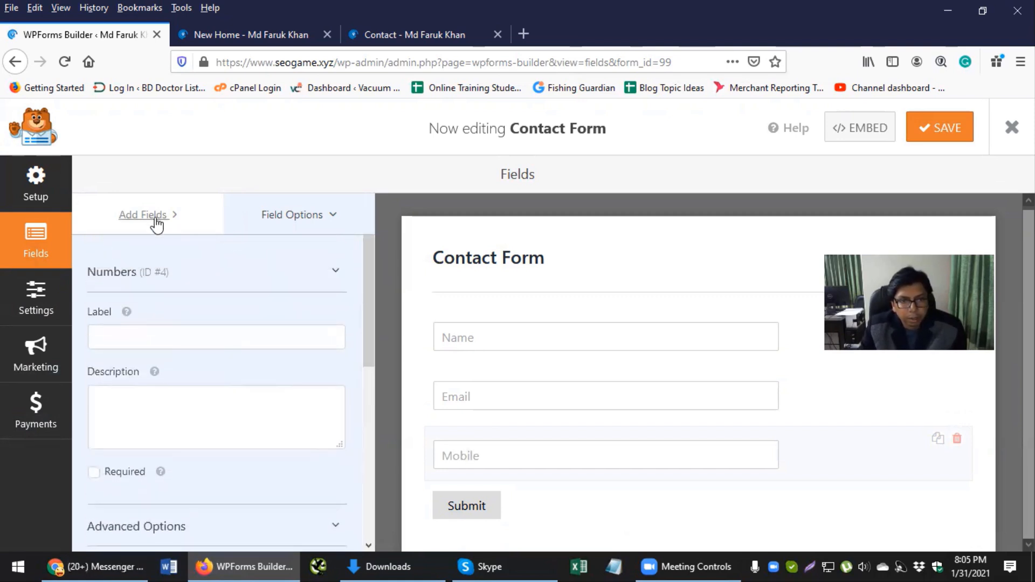
# Go back to the Add Fields list to add the Checkboxes field.
pyautogui.click(151, 215)
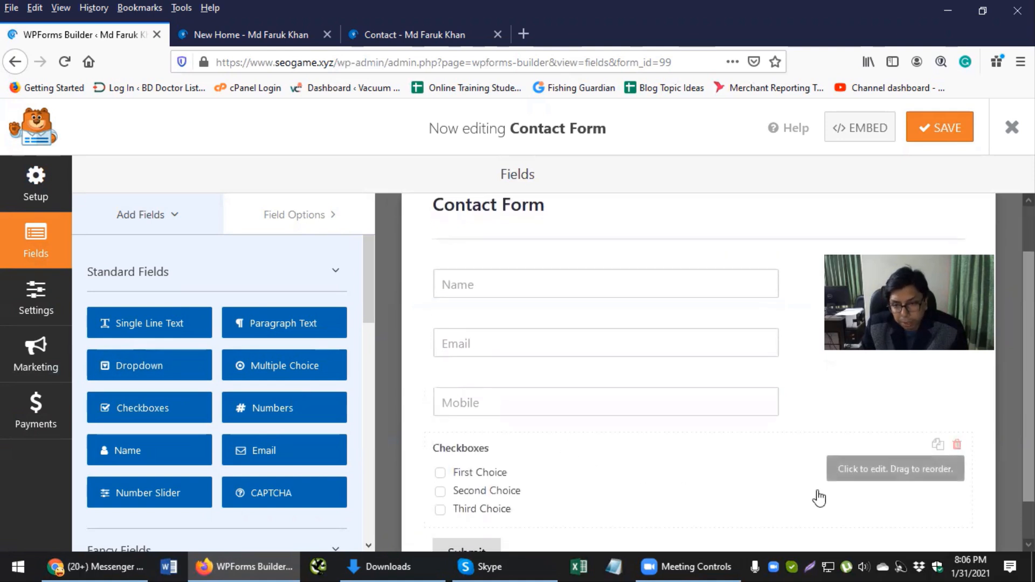
# Rename the Checkboxes field's first choice to 'Organic SEO'.
pyautogui.click(912, 474)
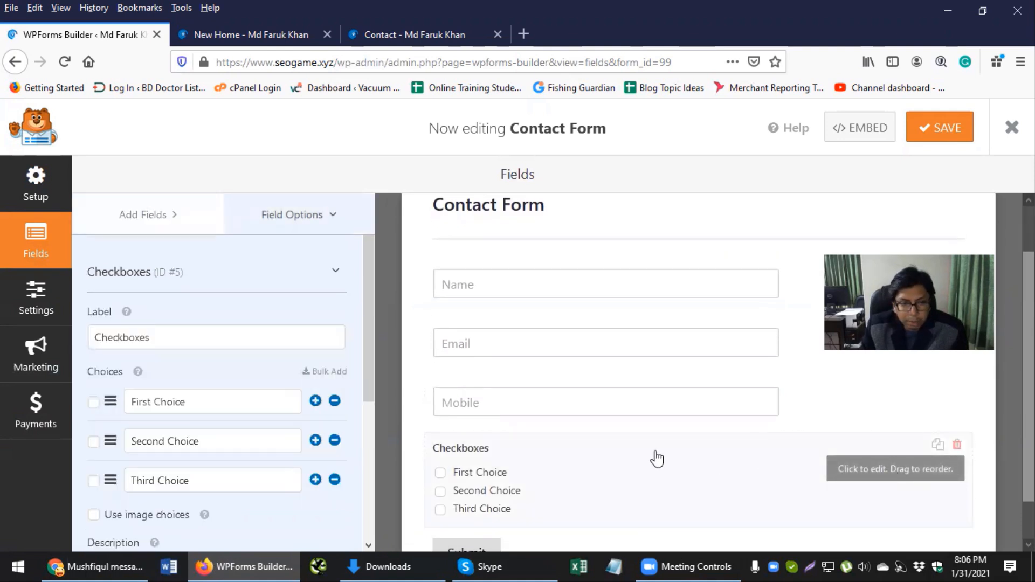
pyautogui.moveTo(203, 403); pyautogui.dragTo(132, 401)
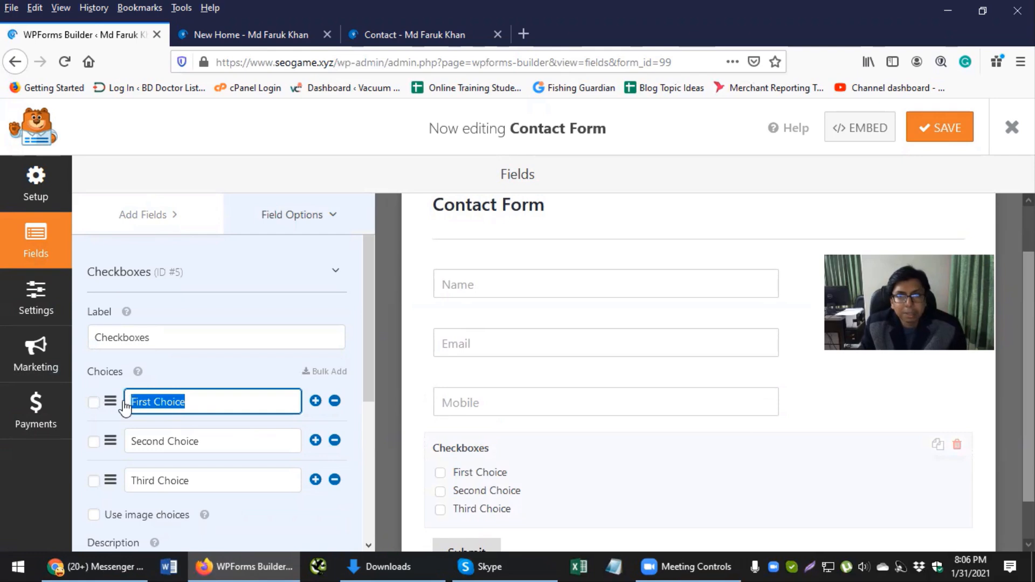
pyautogui.click(260, 33)
pyautogui.moveTo(787, 157)
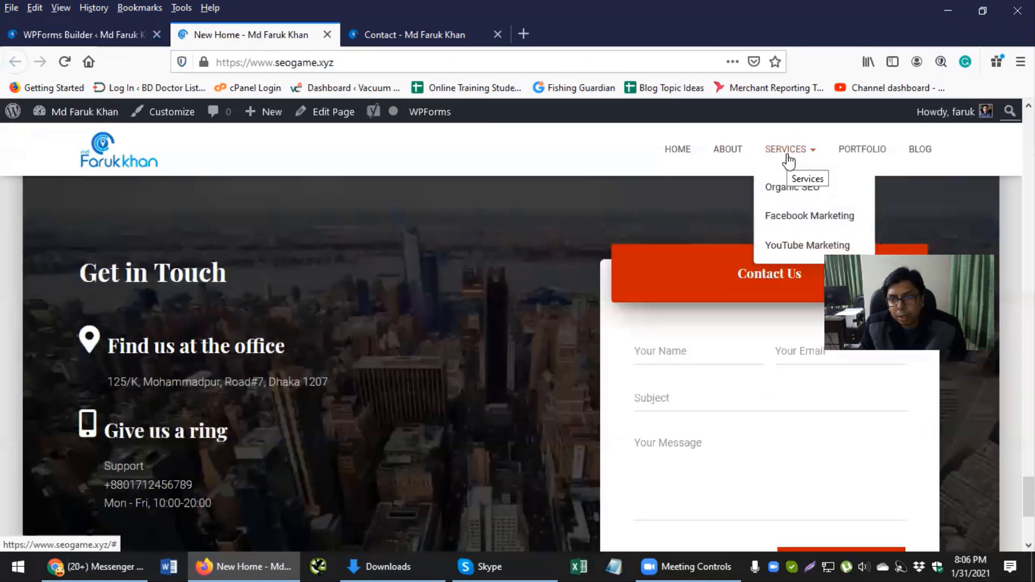
pyautogui.click(120, 36)
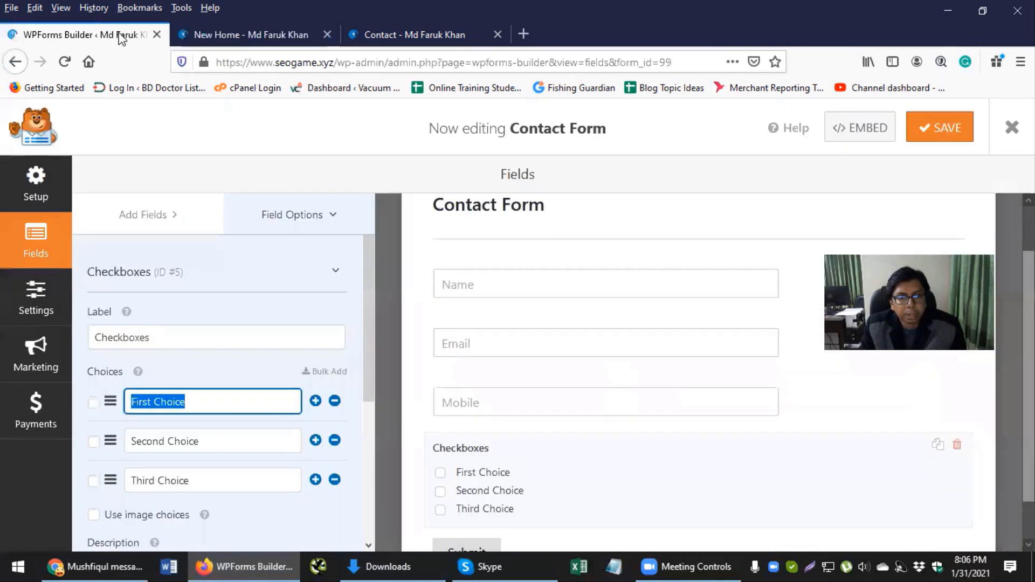
pyautogui.write('Organic SEO')
# Rename the second and third choices to 'Facebook Marketing' and 'YouTube Marketing'.
pyautogui.moveTo(225, 441); pyautogui.dragTo(124, 442)
pyautogui.write('Facebook Marketing')
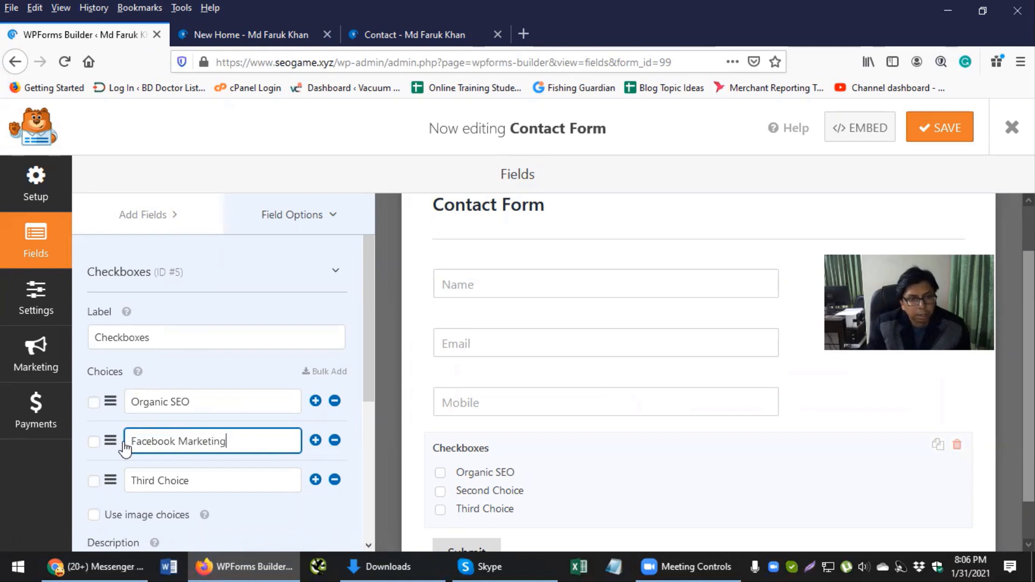
pyautogui.moveTo(200, 479); pyautogui.dragTo(110, 479)
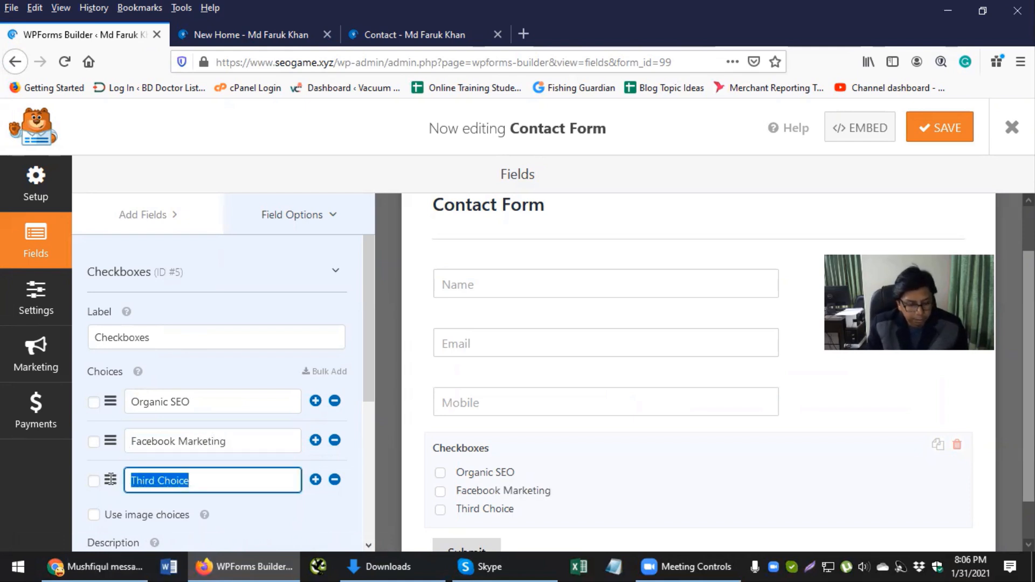
pyautogui.write('YouTube')
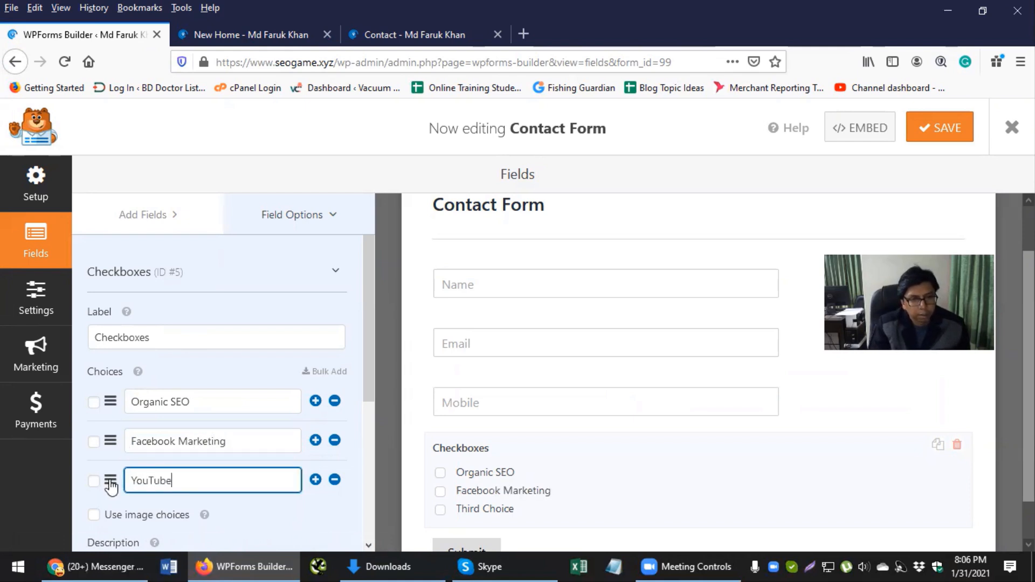
pyautogui.write(' Marketing')
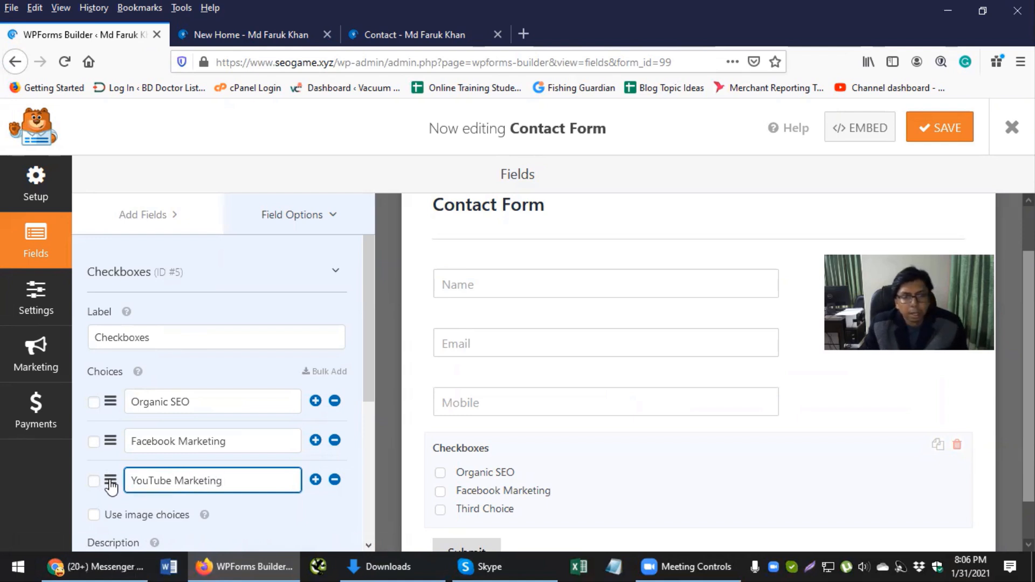
pyautogui.click(236, 441)
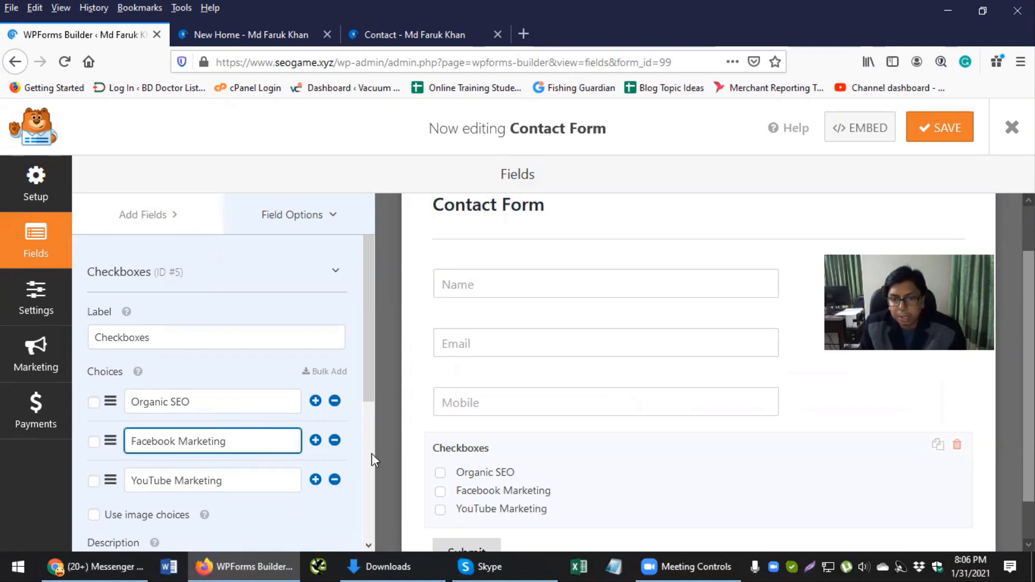
pyautogui.scroll(-2, 204, 458)
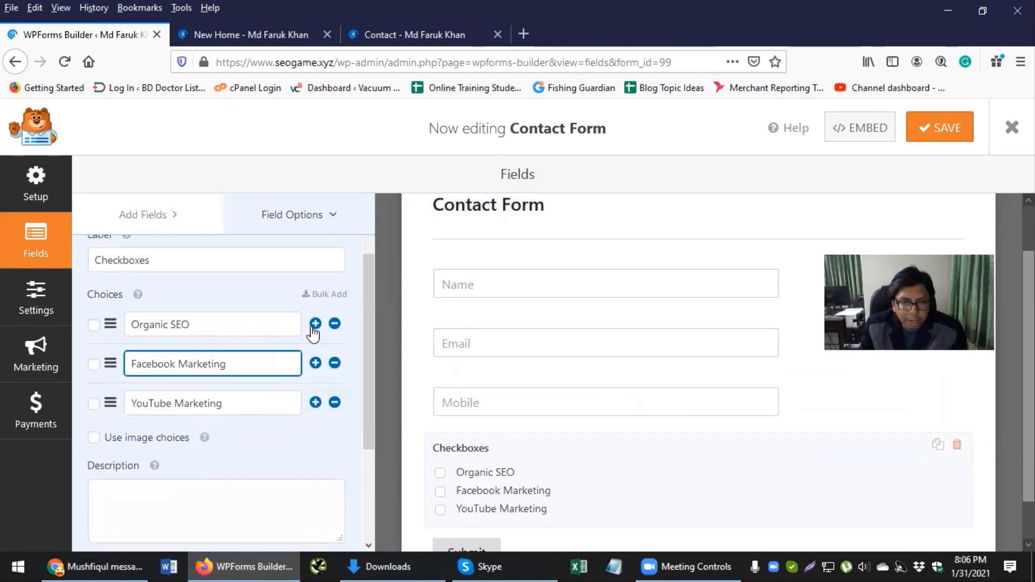
# Bulk-add 'Others' as a fourth checkbox choice.
pyautogui.click(317, 295)
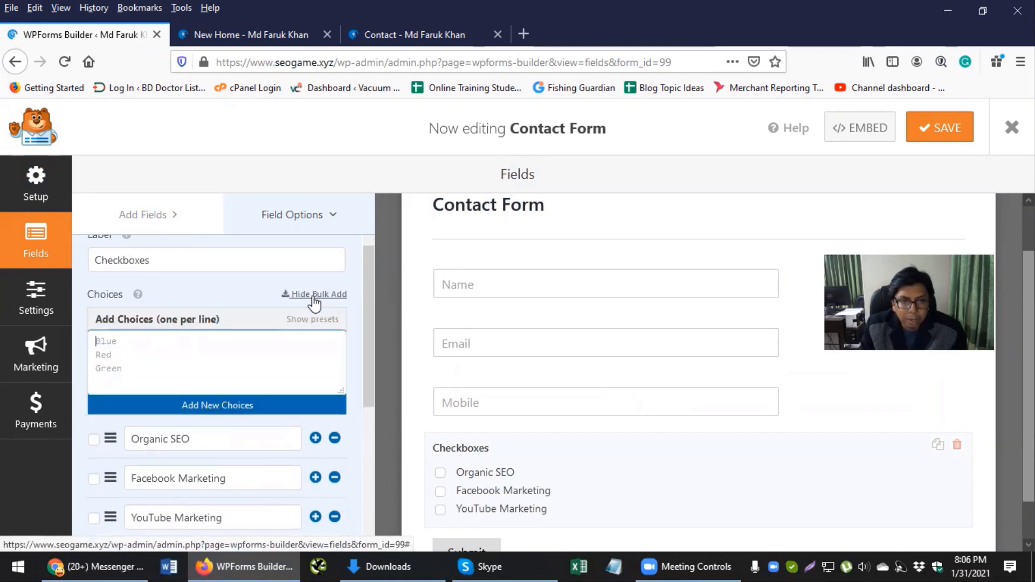
pyautogui.write('others')
pyautogui.click(203, 405)
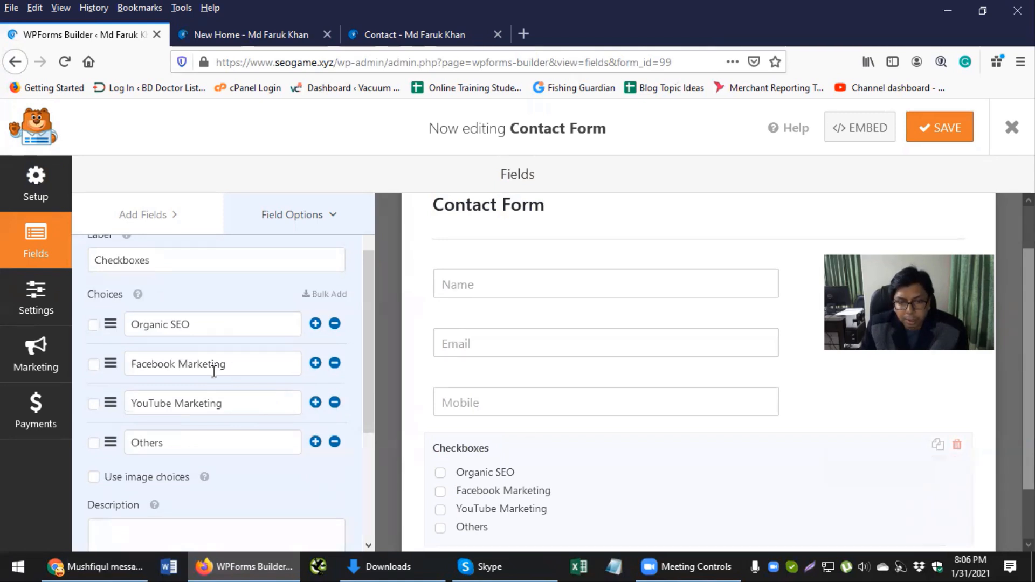
pyautogui.scroll(-2, 527, 446)
pyautogui.scroll(-1, 265, 436)
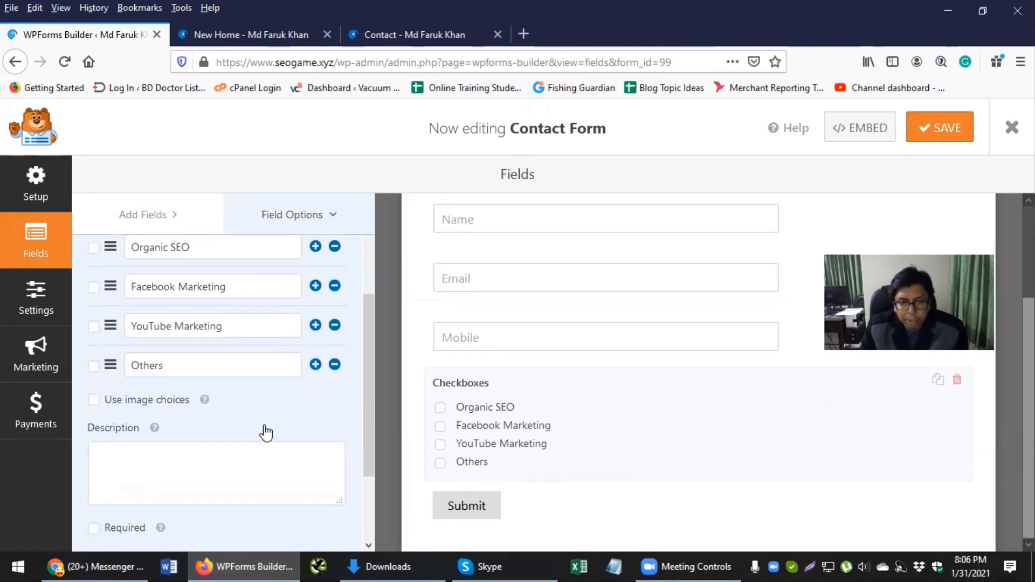
pyautogui.scroll(1, 232, 413)
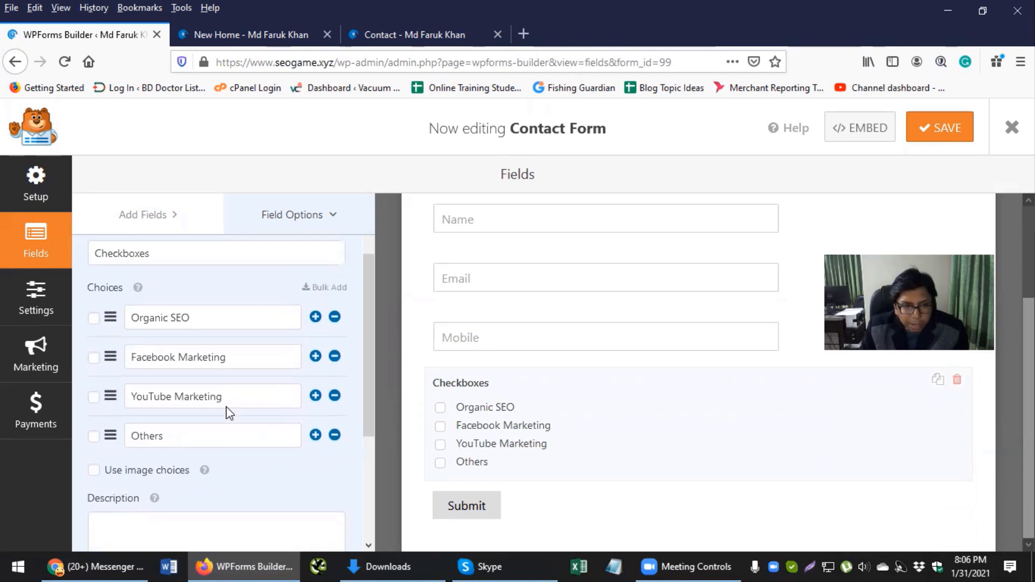
pyautogui.scroll(1, 165, 338)
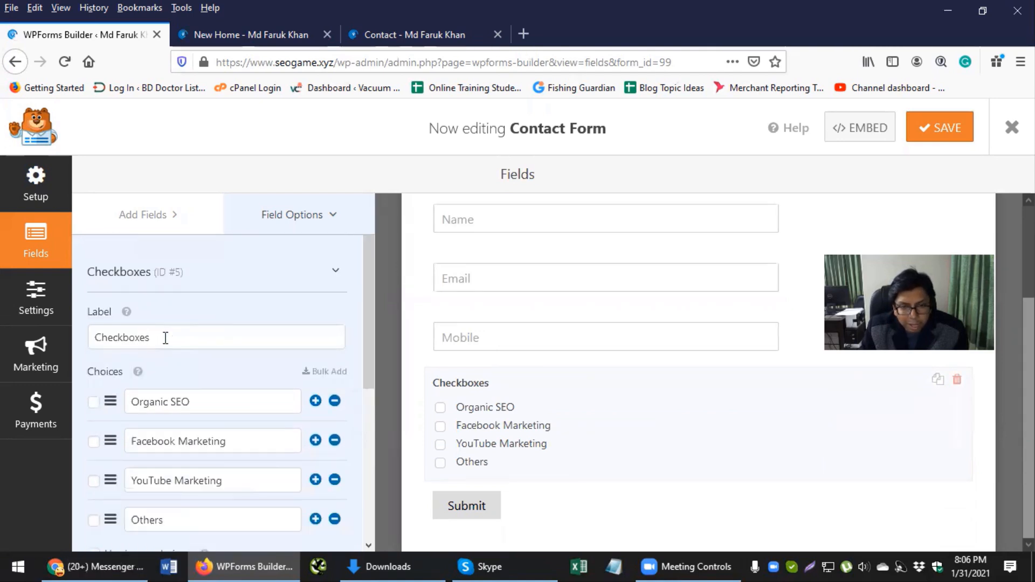
# Change the Checkboxes field label to 'Select Services'.
pyautogui.moveTo(156, 337); pyautogui.dragTo(87, 334)
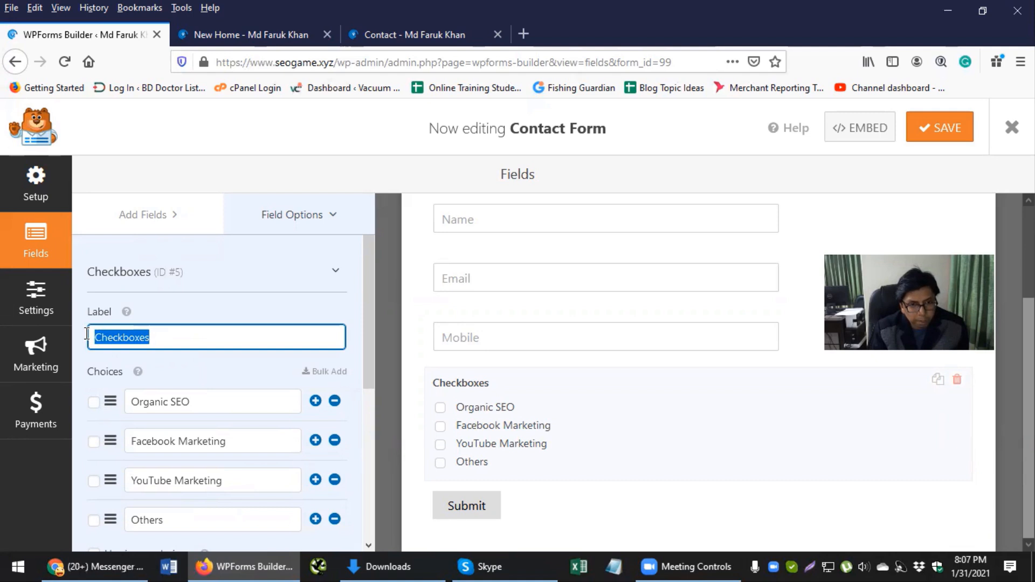
pyautogui.write('Services')
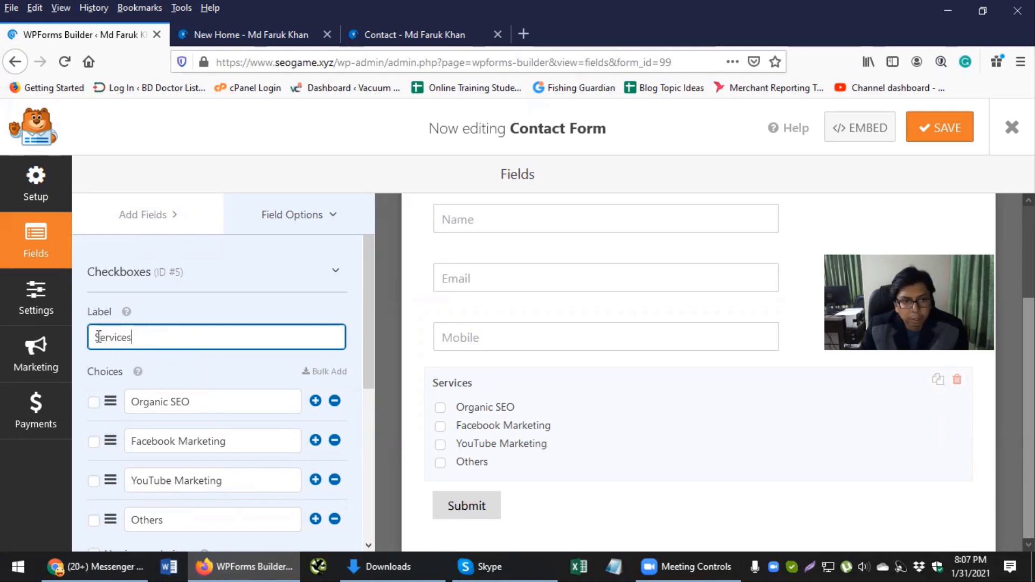
pyautogui.click(97, 338)
pyautogui.write('Select')
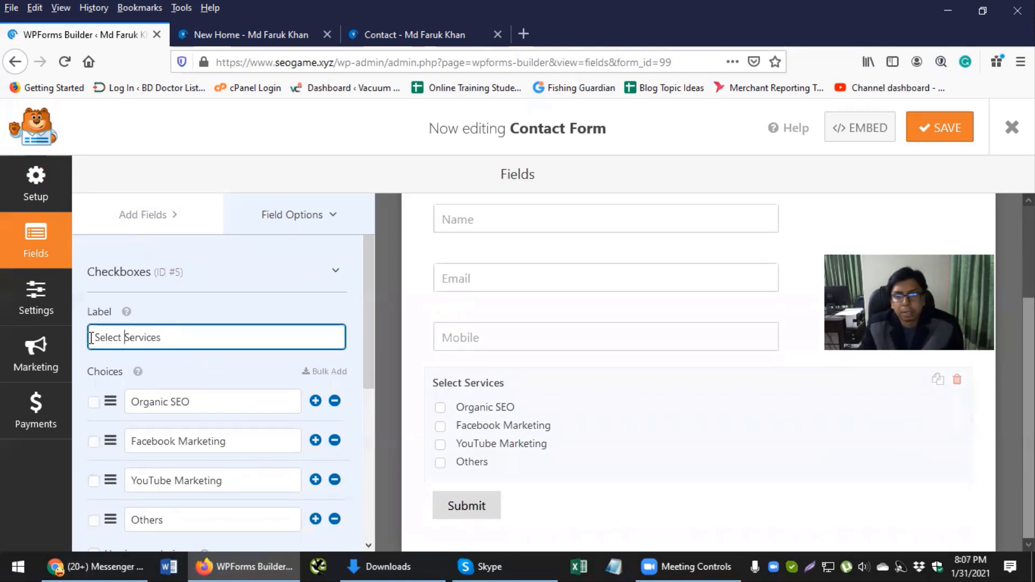
# Add a Single Line Text field below Select Services and clear its label.
pyautogui.click(151, 219)
pyautogui.scroll(2, 464, 377)
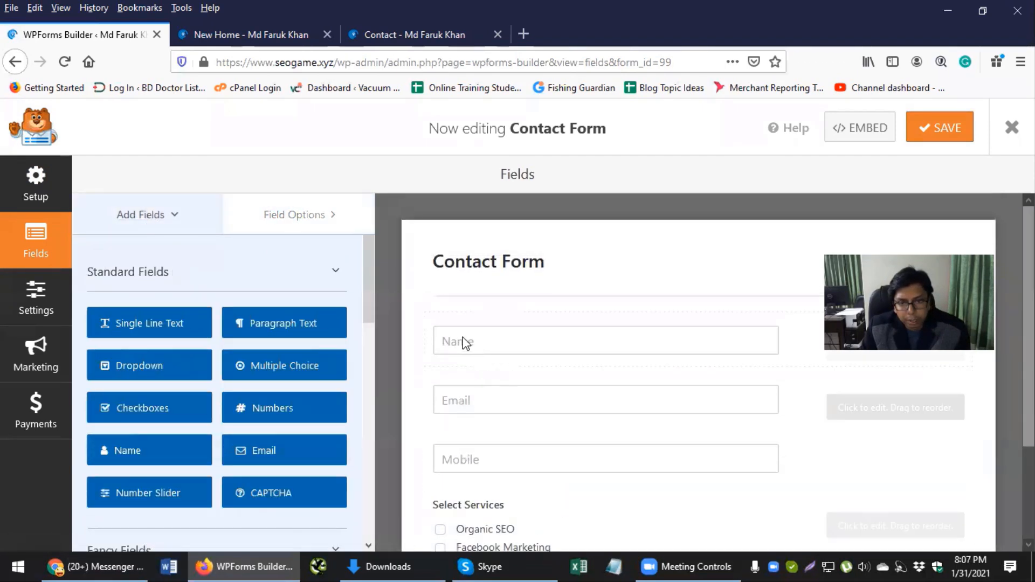
pyautogui.scroll(-2, 460, 398)
pyautogui.scroll(-1, 475, 407)
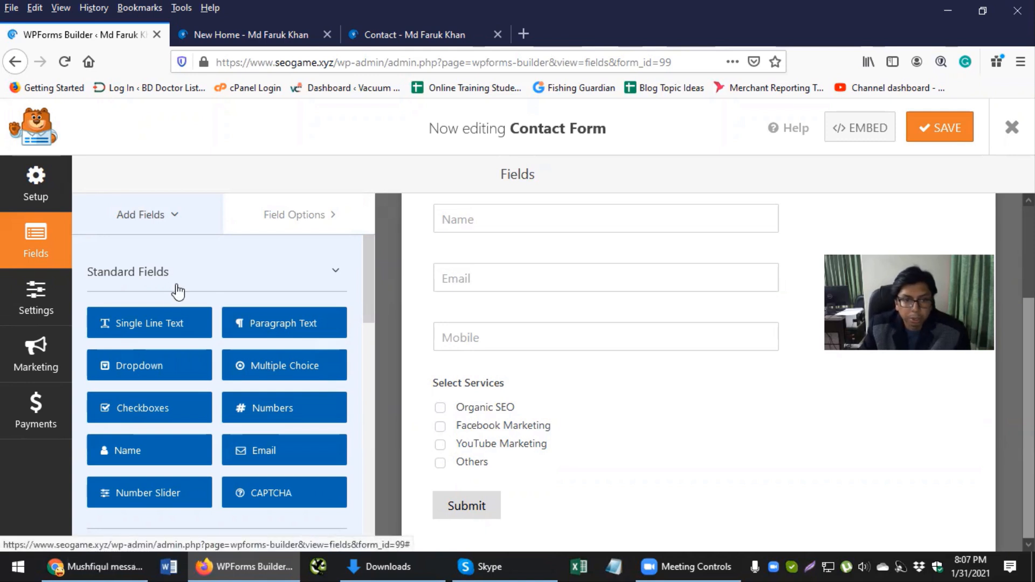
pyautogui.click(152, 324)
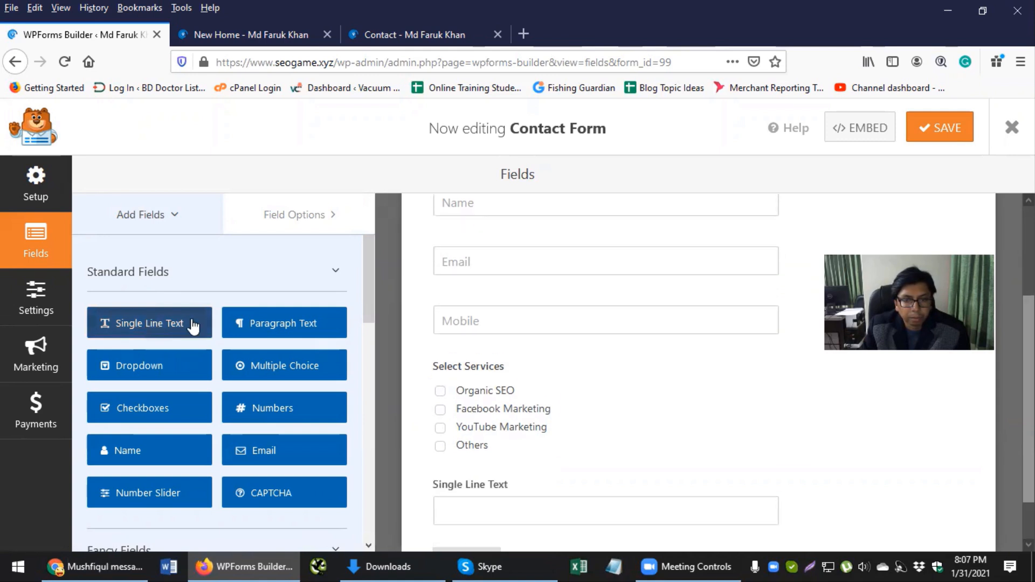
pyautogui.click(882, 477)
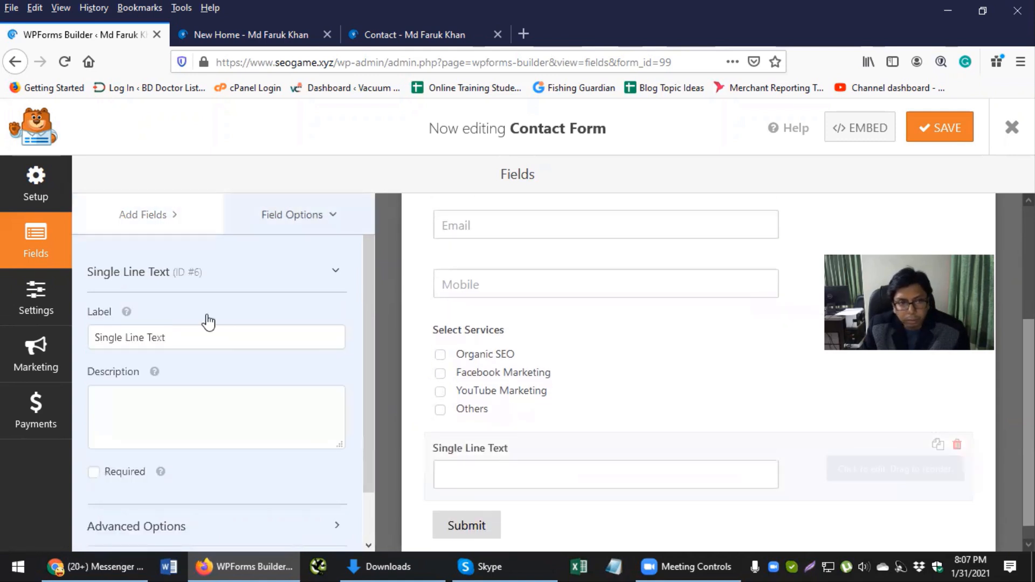
pyautogui.moveTo(189, 332); pyautogui.dragTo(86, 337)
pyautogui.press('BackSpace')
# Set the new field's placeholder text to 'Website' in its advanced options.
pyautogui.scroll(-2, 260, 486)
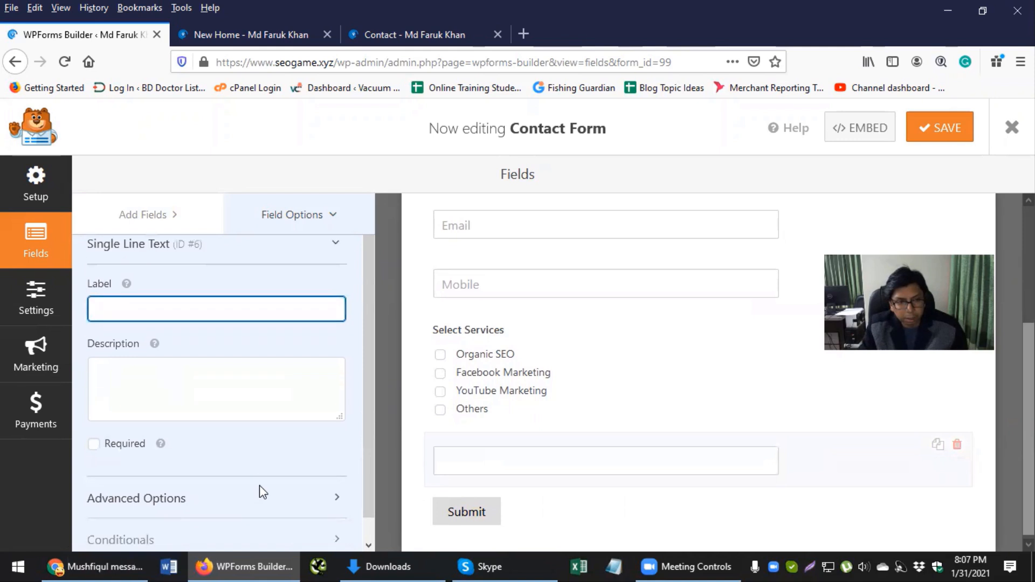
pyautogui.click(258, 472)
pyautogui.scroll(-3, 253, 467)
pyautogui.click(193, 445)
pyautogui.write('Website')
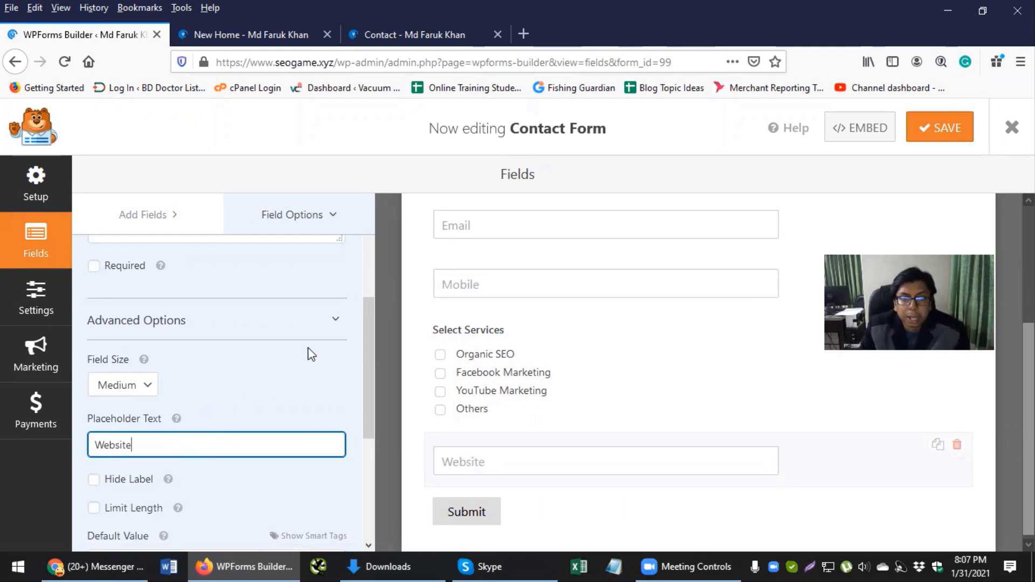
pyautogui.click(335, 322)
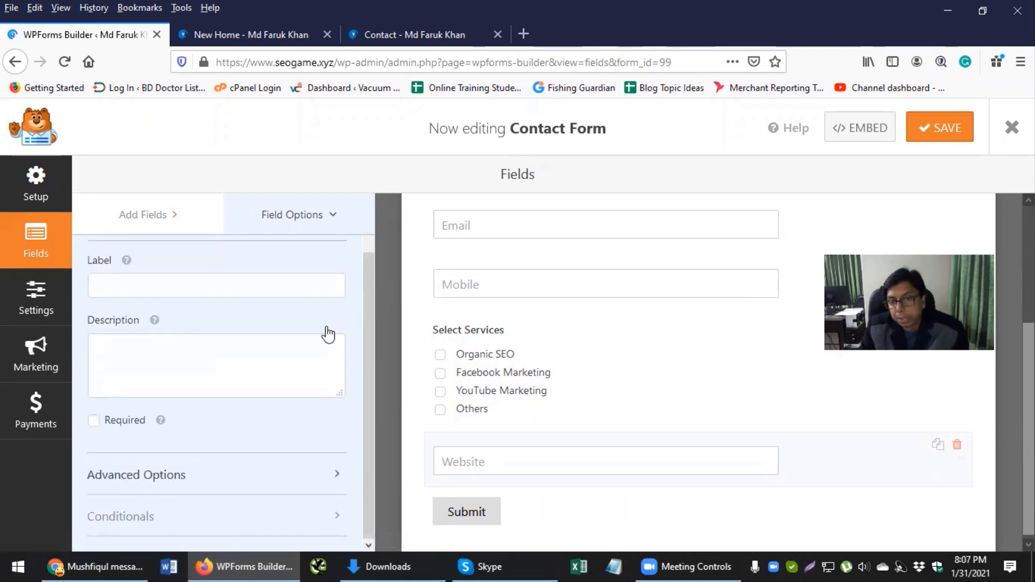
pyautogui.click(477, 463)
pyautogui.click(153, 218)
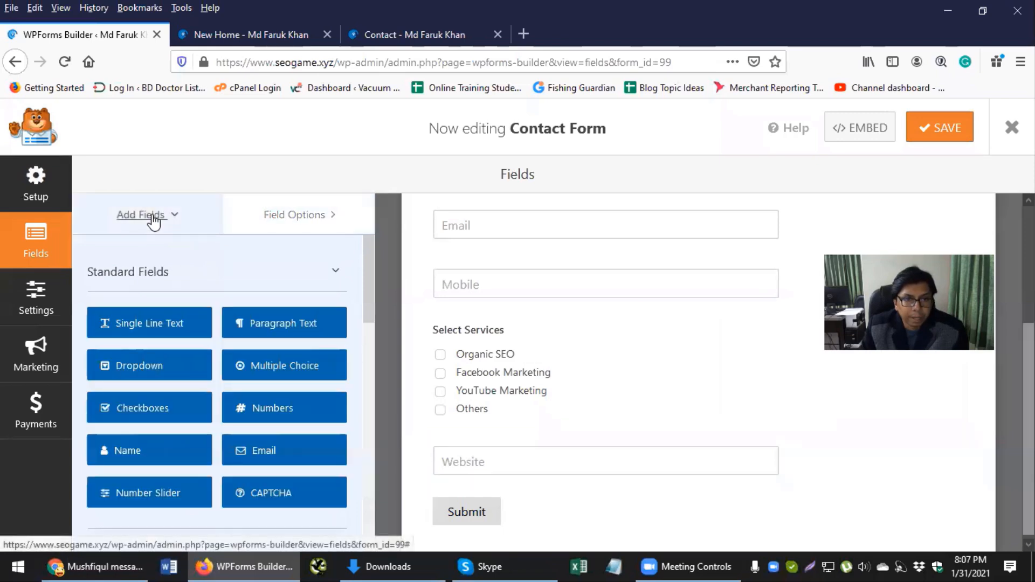
# Add an unlabelled Single Line Text field below Website with placeholder 'Designation (If have)'.
pyautogui.click(174, 325)
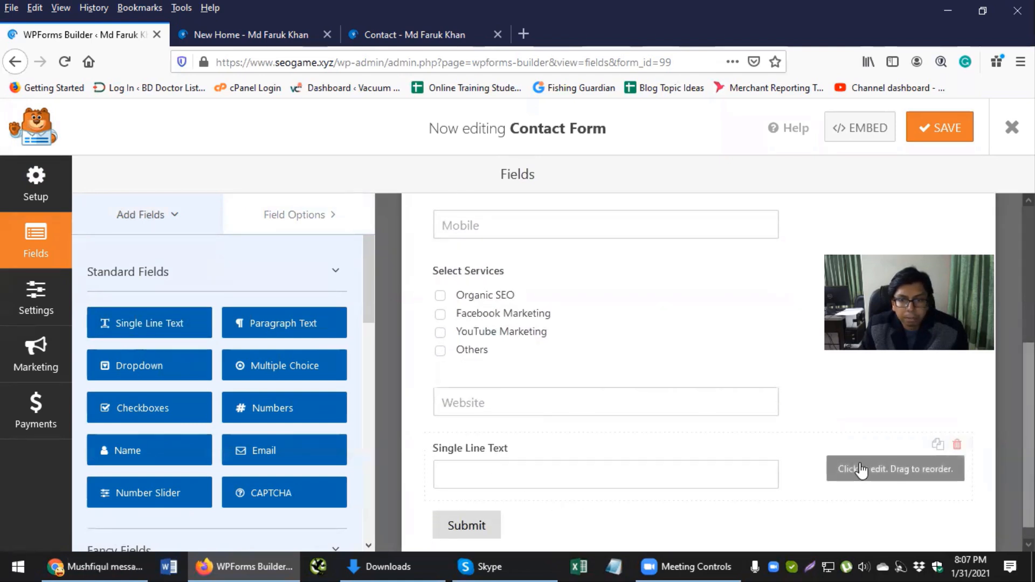
pyautogui.click(861, 469)
pyautogui.tripleClick(255, 337)
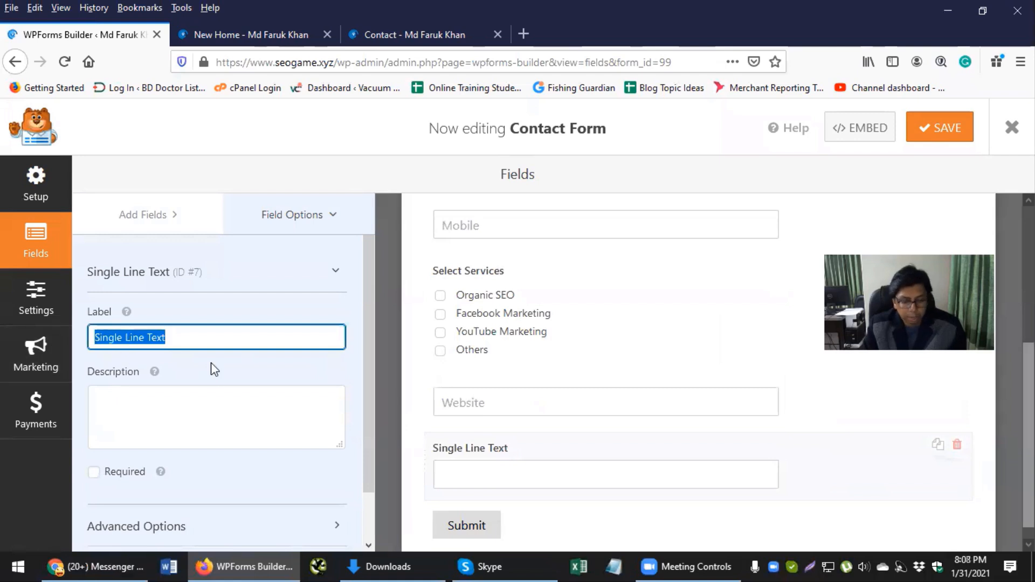
pyautogui.press('BackSpace')
pyautogui.scroll(-1, 174, 423)
pyautogui.scroll(-1, 156, 458)
pyautogui.click(133, 484)
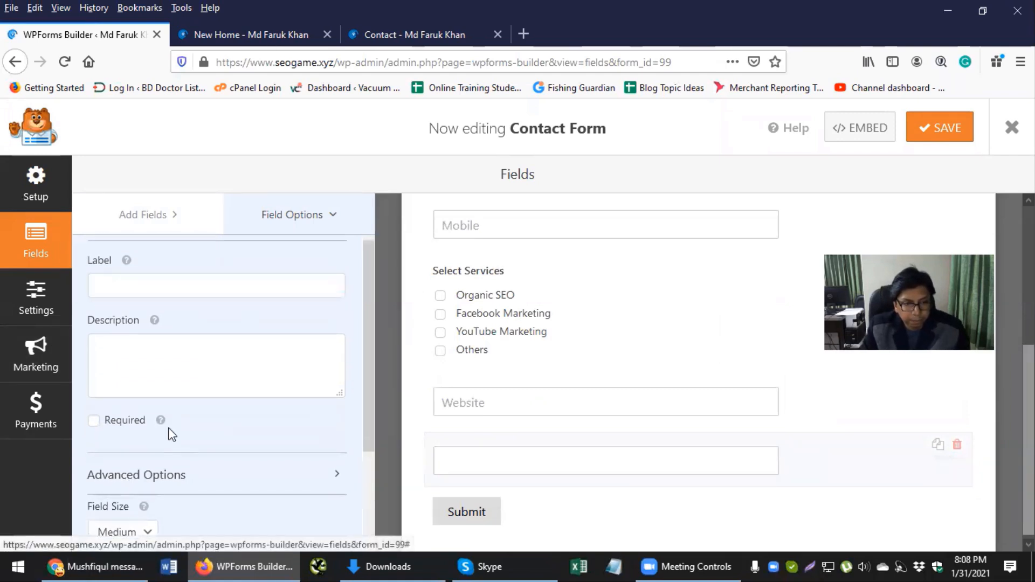
pyautogui.scroll(-5, 161, 437)
pyautogui.click(156, 441)
pyautogui.write('Designation')
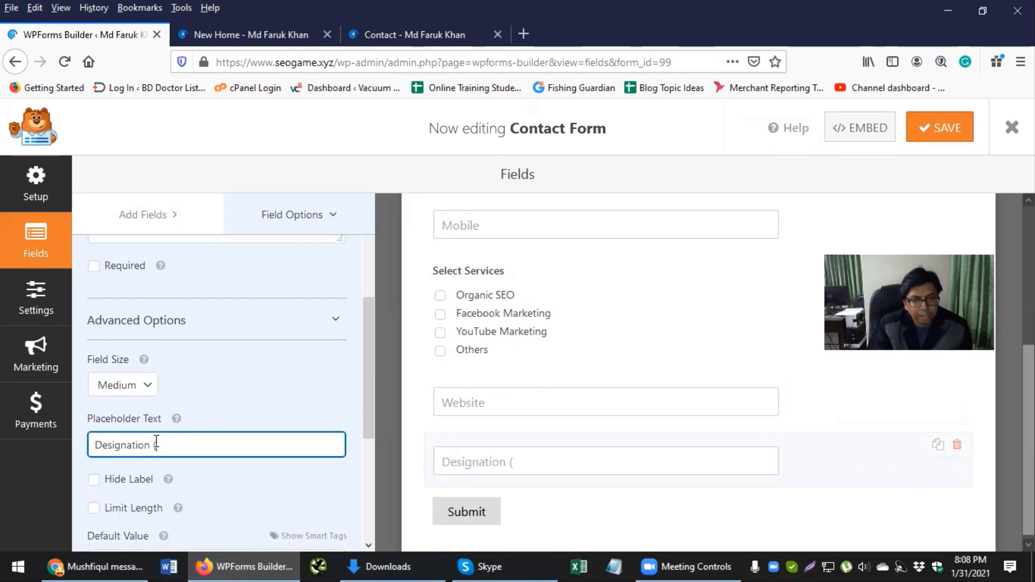
pyautogui.write(' (If have')
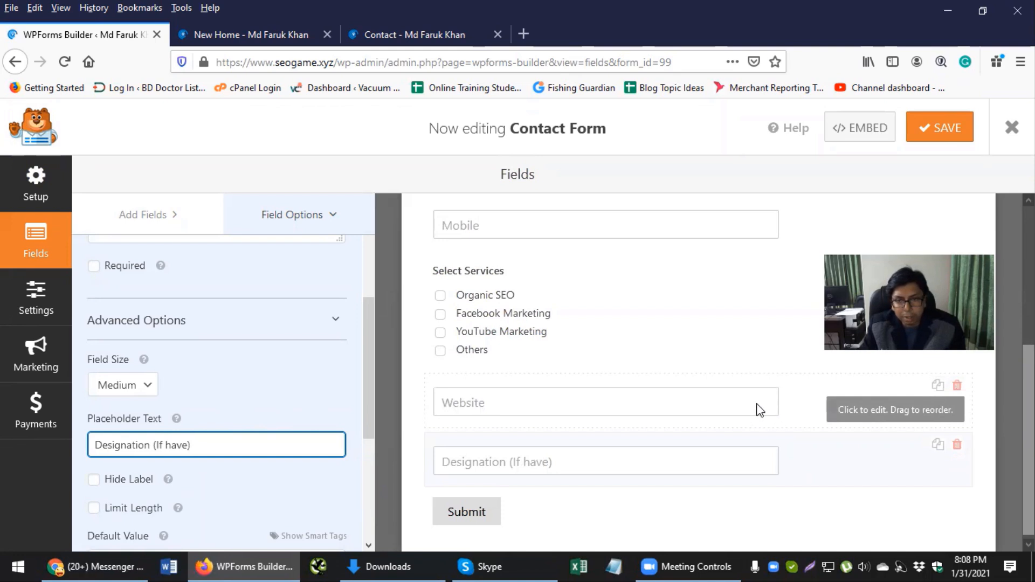
# Change the Website field's placeholder to 'Website (if have)'.
pyautogui.click(880, 415)
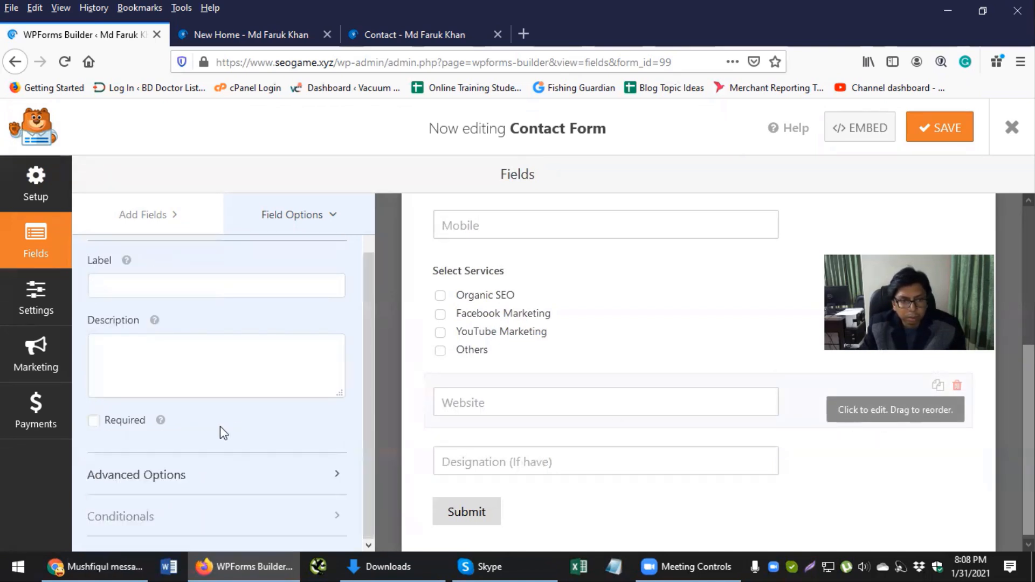
pyautogui.click(173, 475)
pyautogui.scroll(-3, 180, 452)
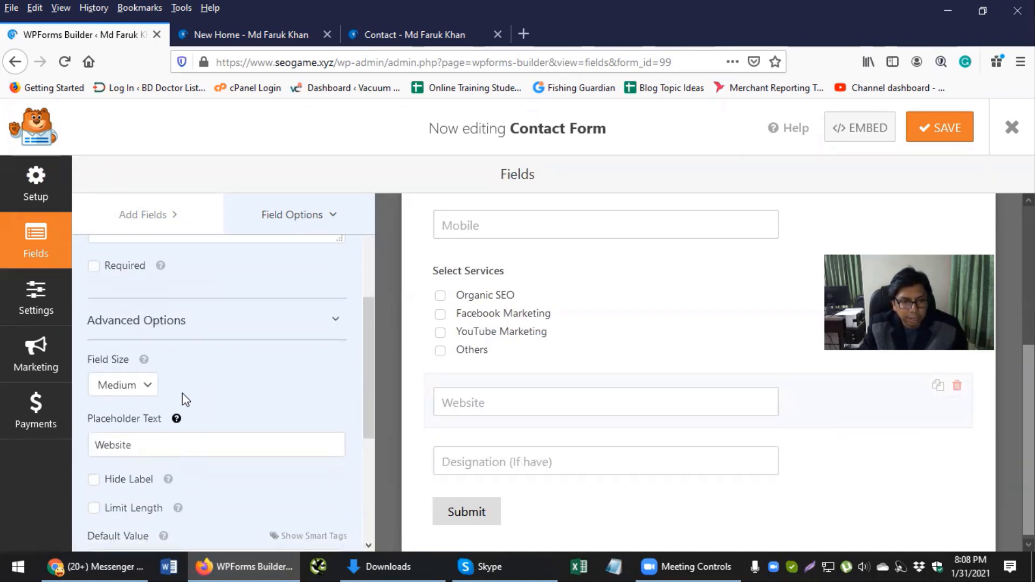
pyautogui.click(181, 447)
pyautogui.write('(if have)')
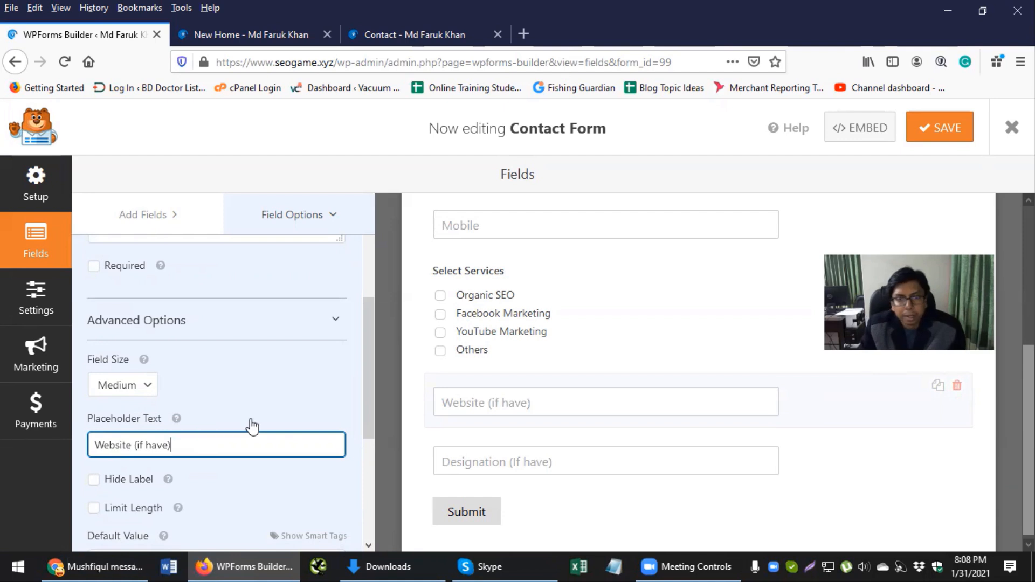
pyautogui.scroll(3, 250, 426)
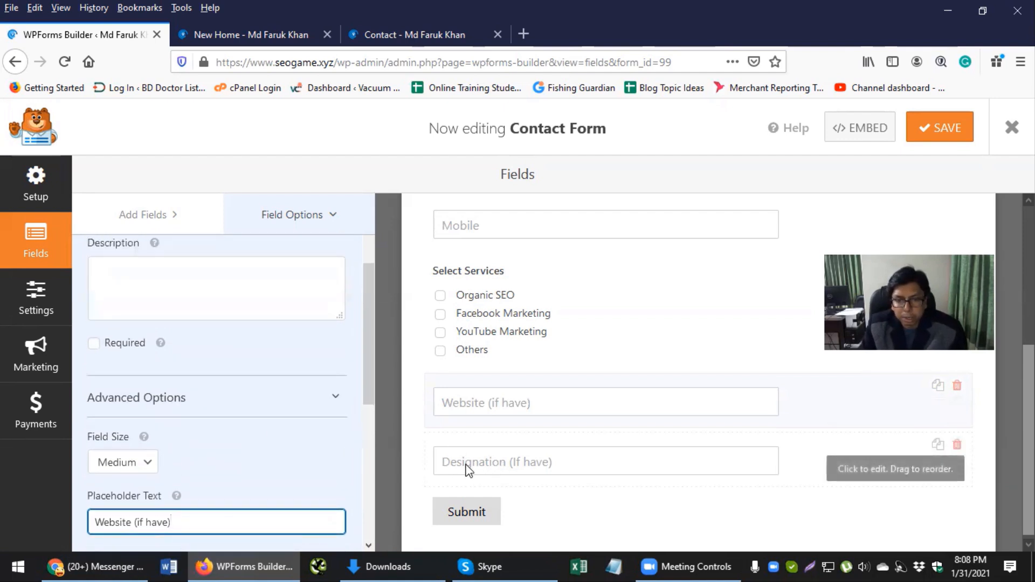
# Add a Paragraph Text field below Designation.
pyautogui.scroll(3, 161, 289)
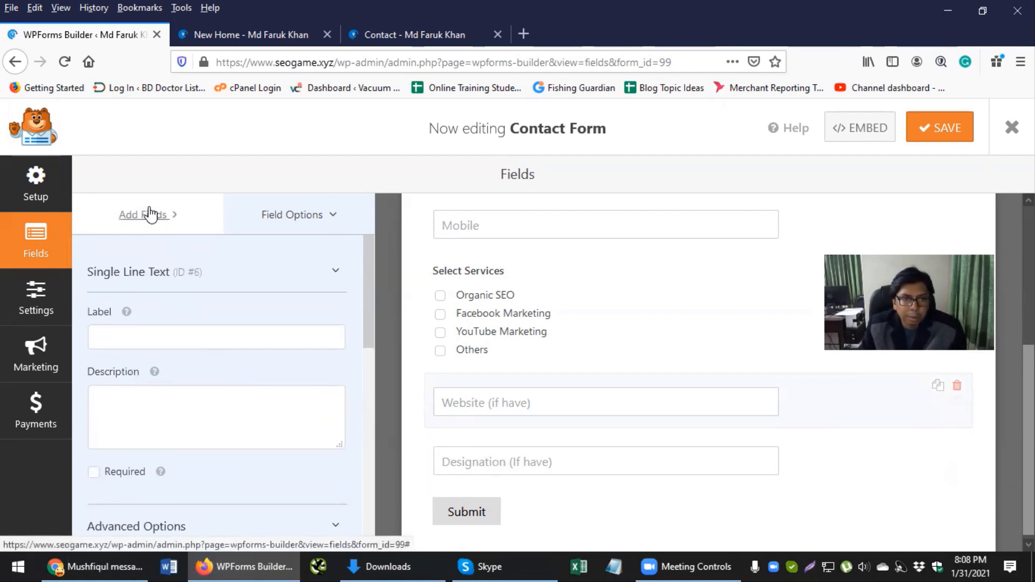
pyautogui.click(151, 214)
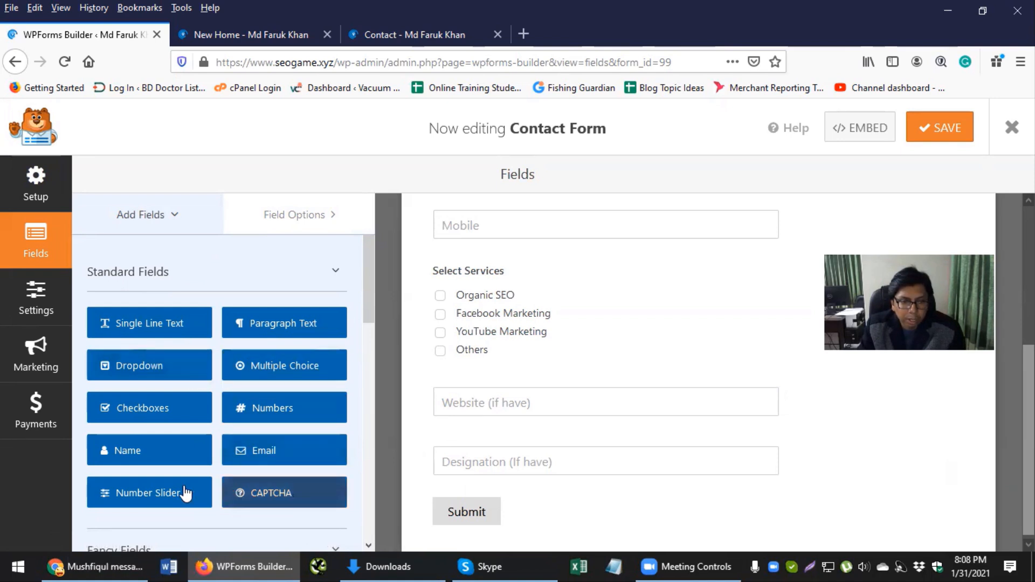
pyautogui.click(255, 333)
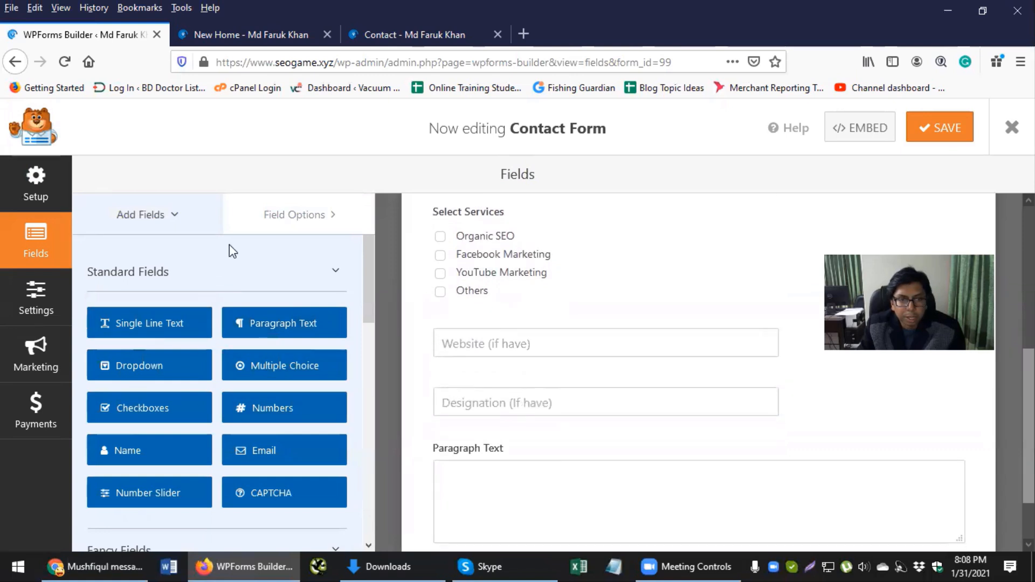
pyautogui.click(866, 458)
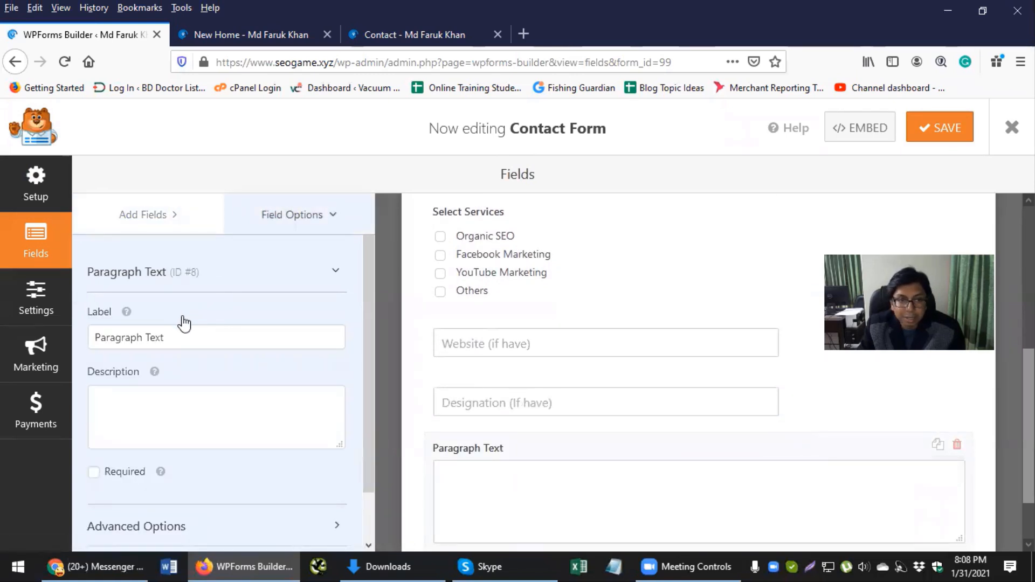
pyautogui.click(16, 313)
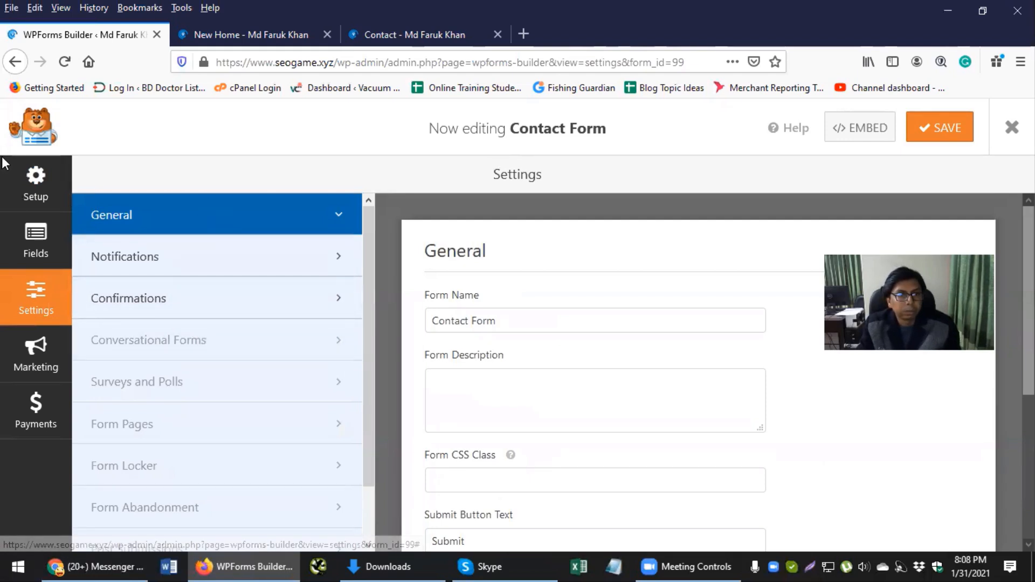
pyautogui.click(31, 178)
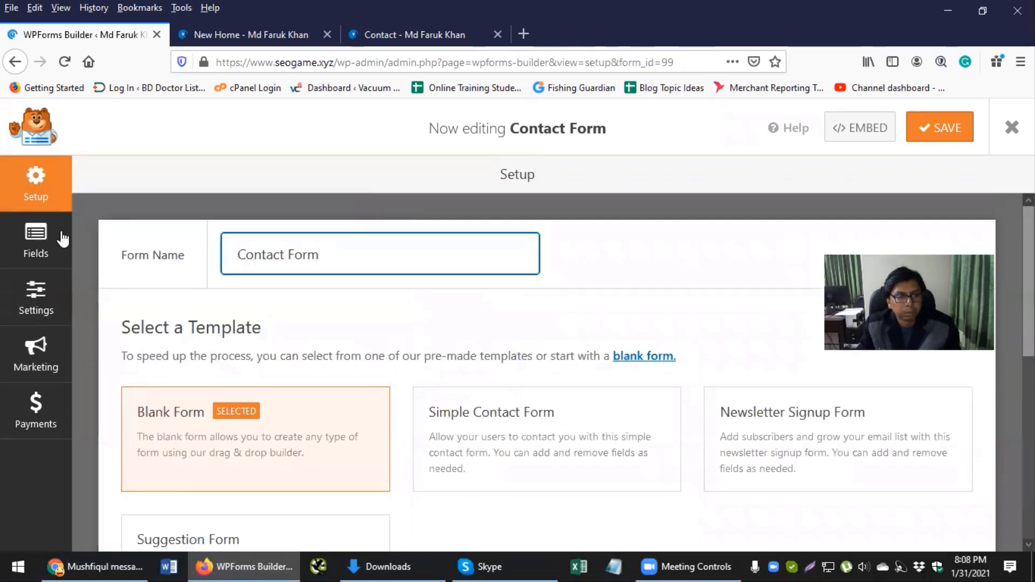
pyautogui.click(54, 237)
# Clear the paragraph field's label and set its placeholder to 'Additional Message'.
pyautogui.tripleClick(123, 340)
pyautogui.press('BackSpace')
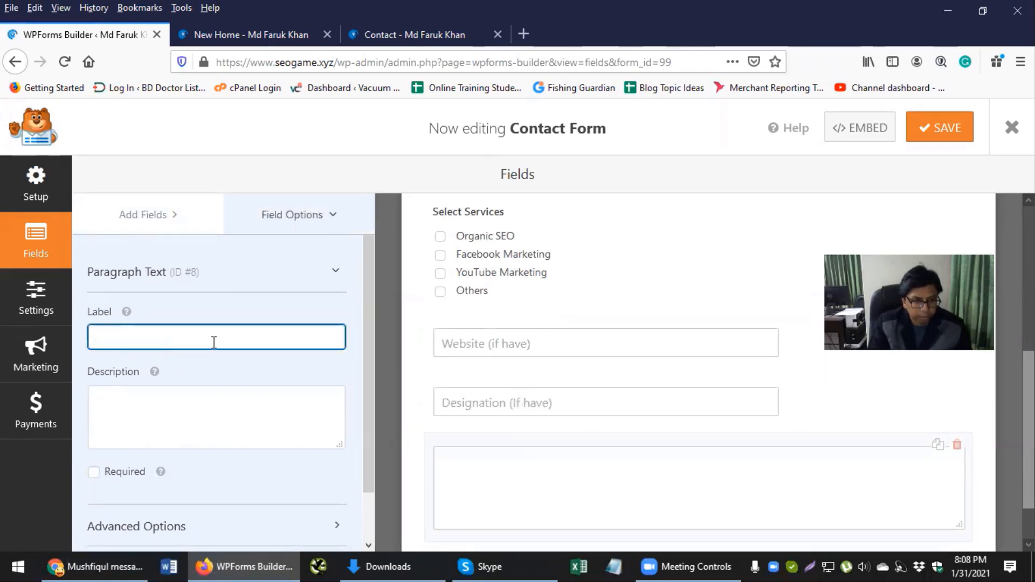
pyautogui.scroll(-2, 212, 381)
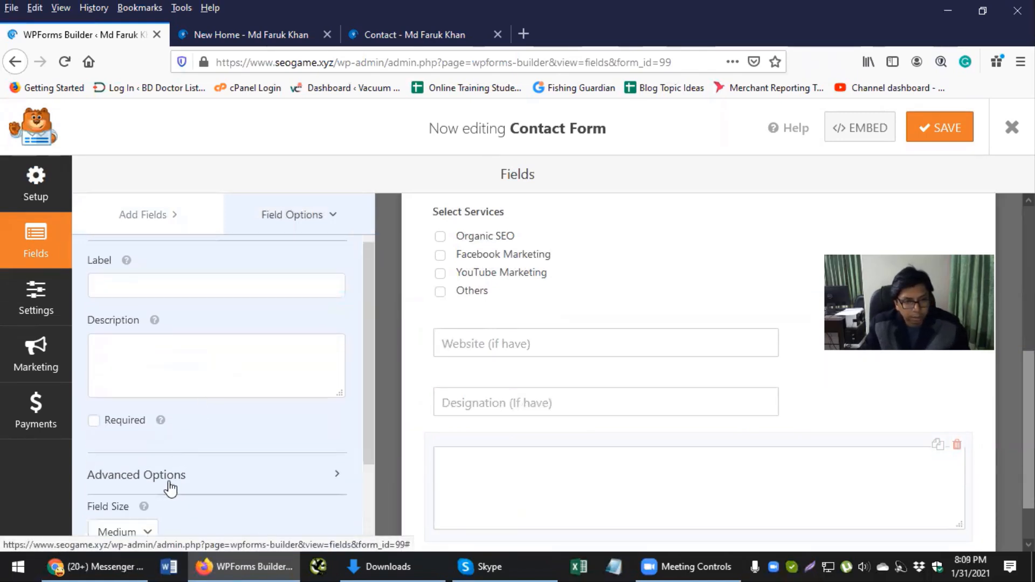
pyautogui.click(170, 487)
pyautogui.scroll(-3, 168, 484)
pyautogui.click(160, 444)
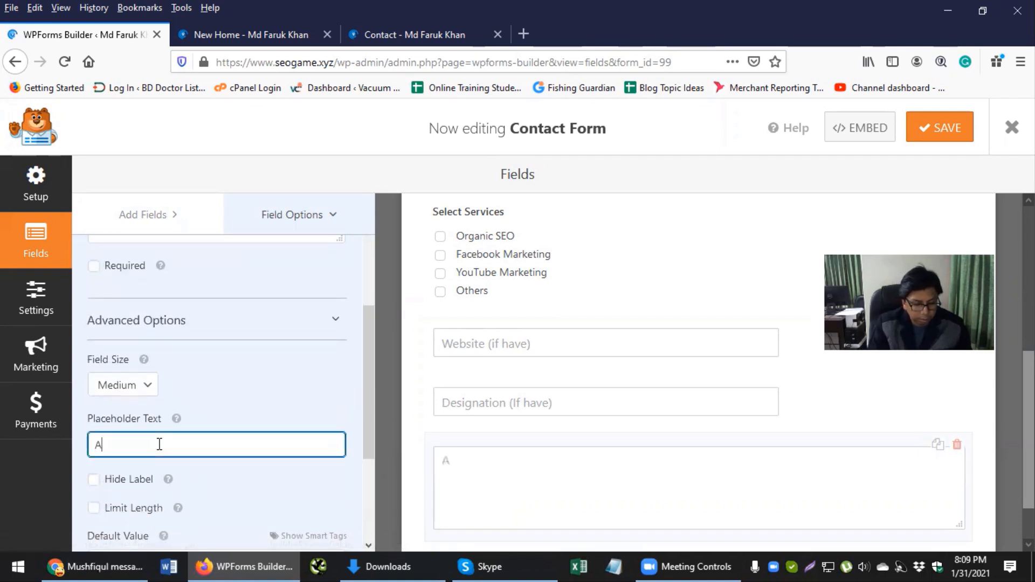
pyautogui.write('Additional Message')
pyautogui.scroll(-3, 231, 427)
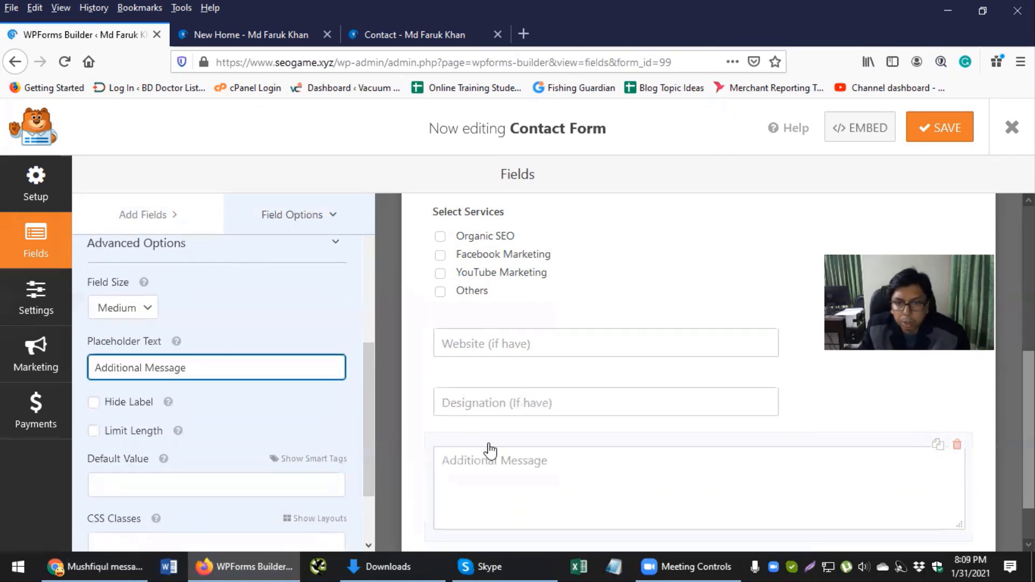
pyautogui.scroll(-2, 451, 438)
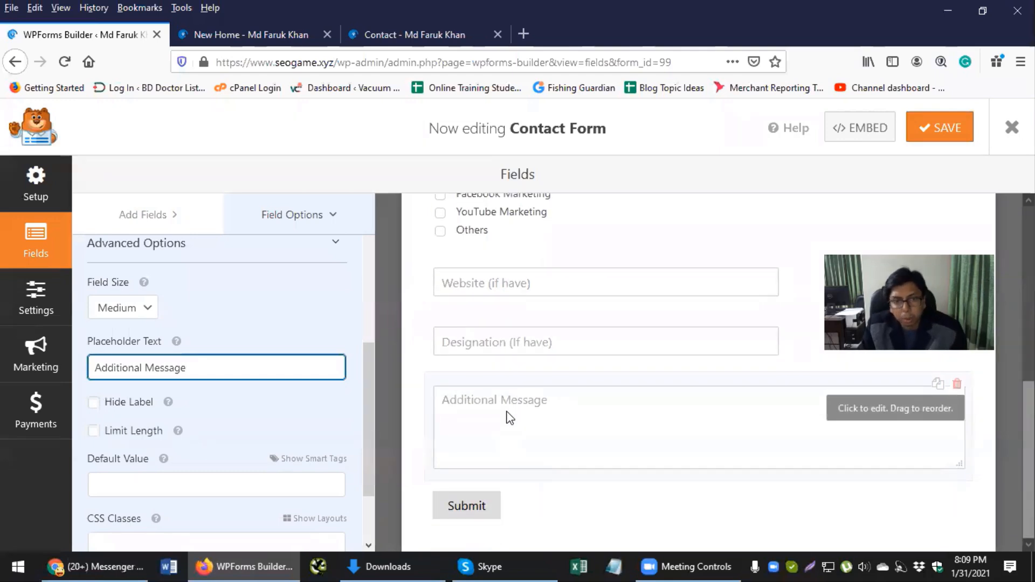
pyautogui.scroll(6, 291, 396)
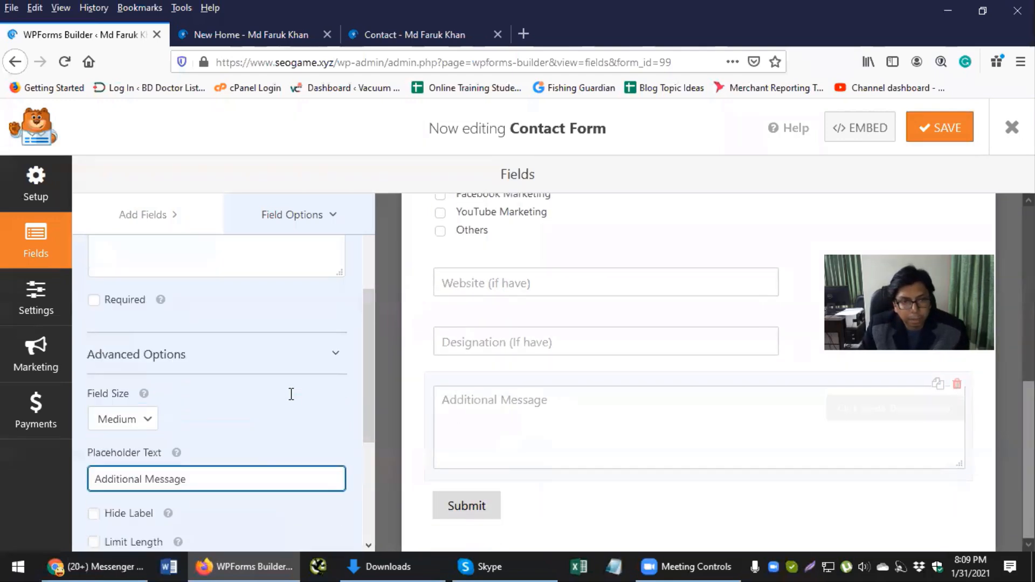
pyautogui.click(495, 513)
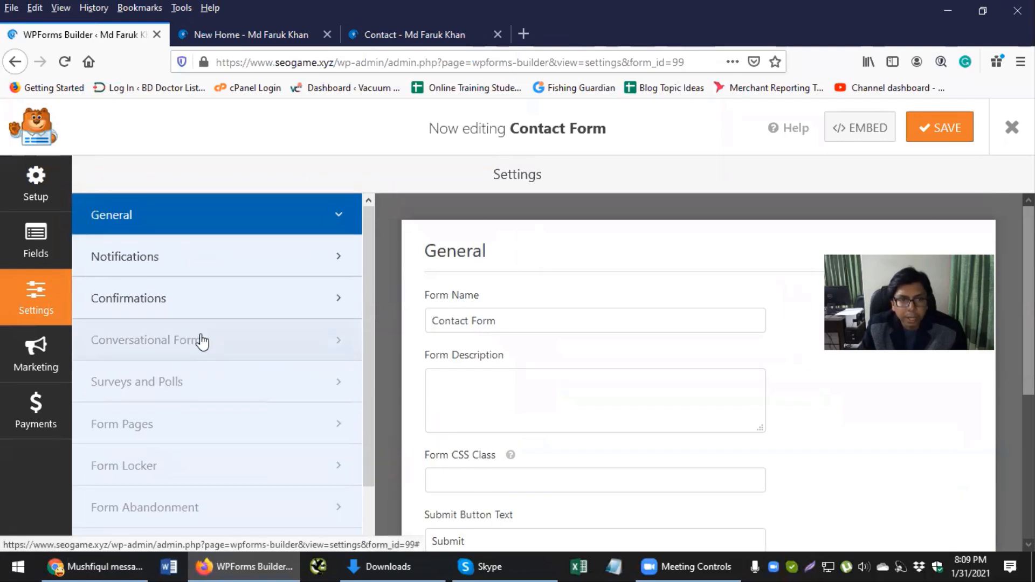
pyautogui.click(48, 232)
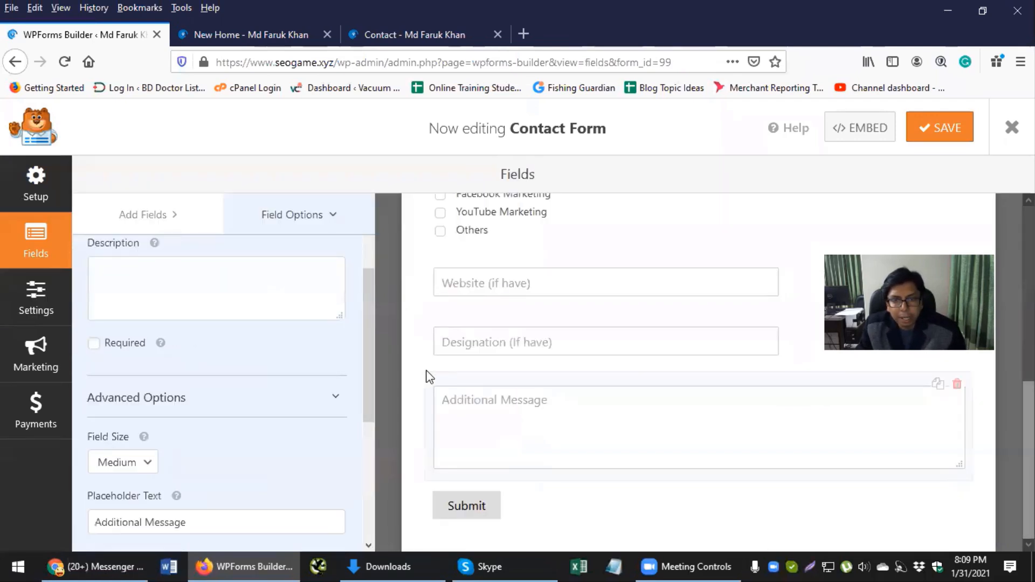
pyautogui.scroll(6, 425, 376)
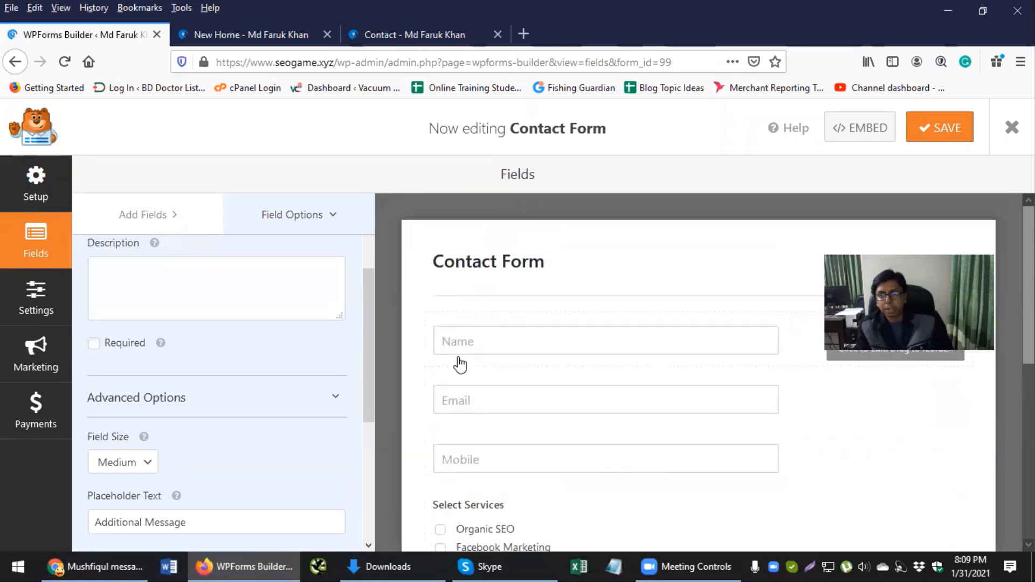
pyautogui.scroll(-3, 455, 340)
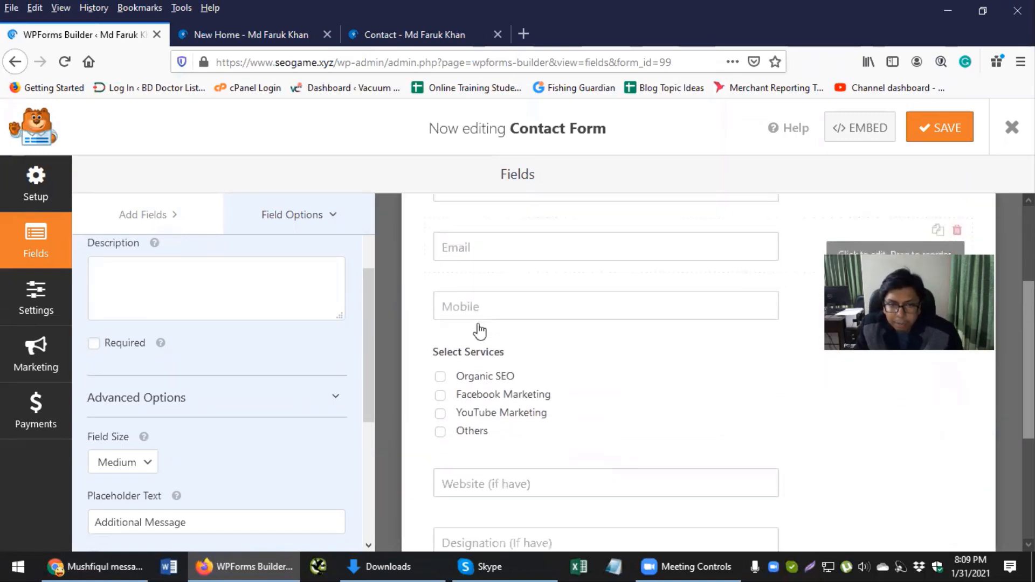
pyautogui.scroll(-2, 485, 313)
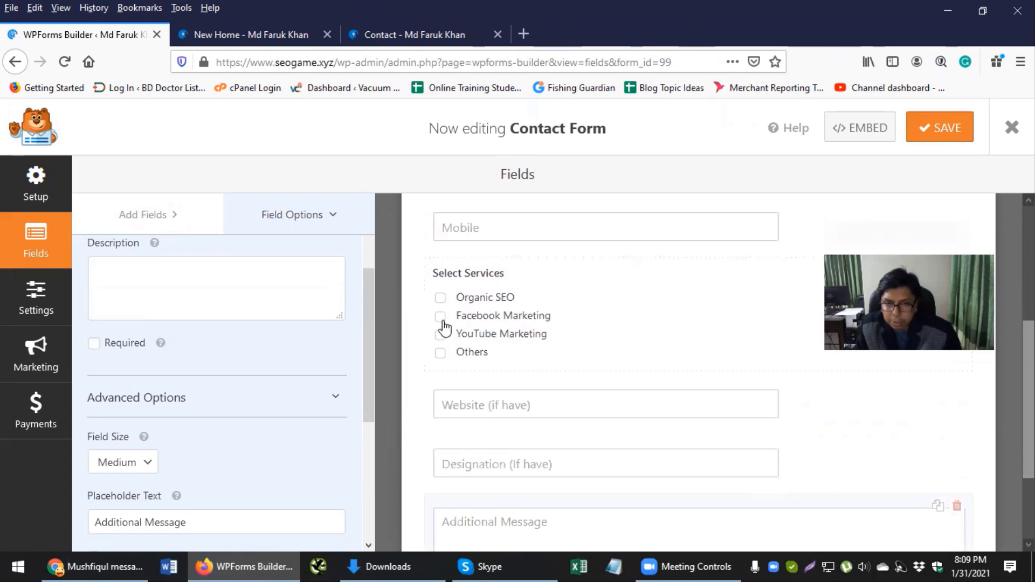
pyautogui.scroll(-2, 443, 326)
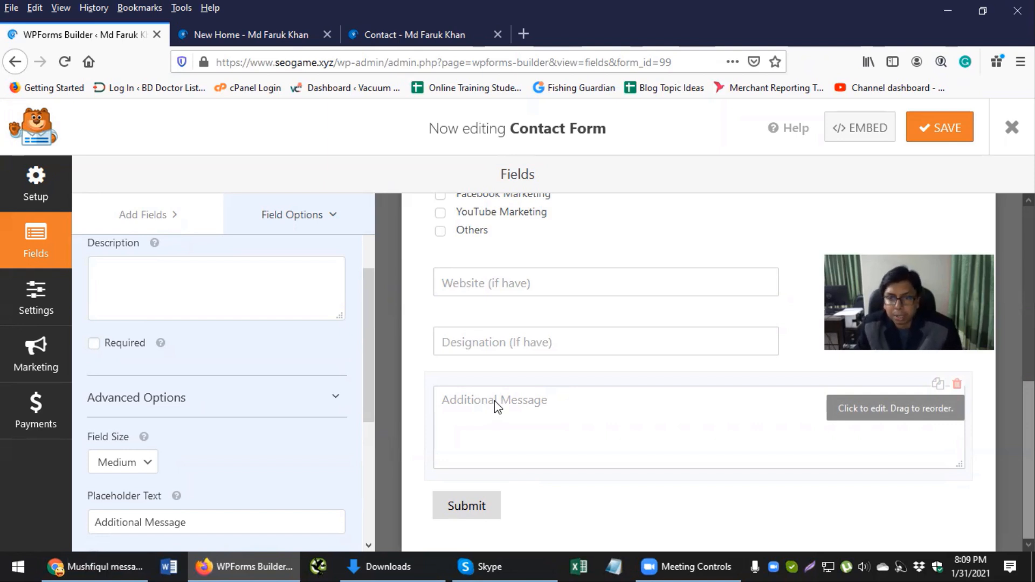
pyautogui.click(477, 505)
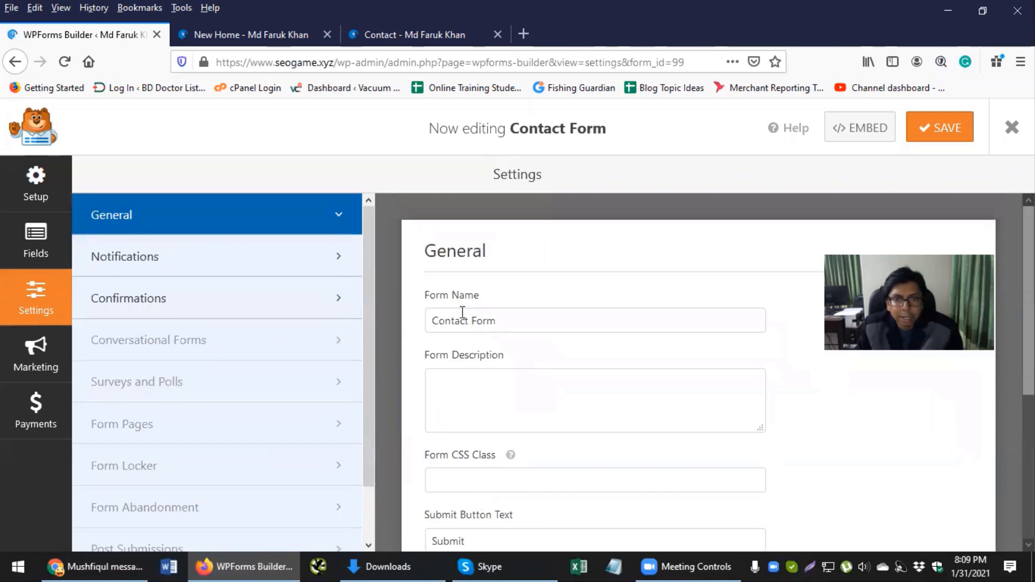
pyautogui.scroll(-2, 465, 329)
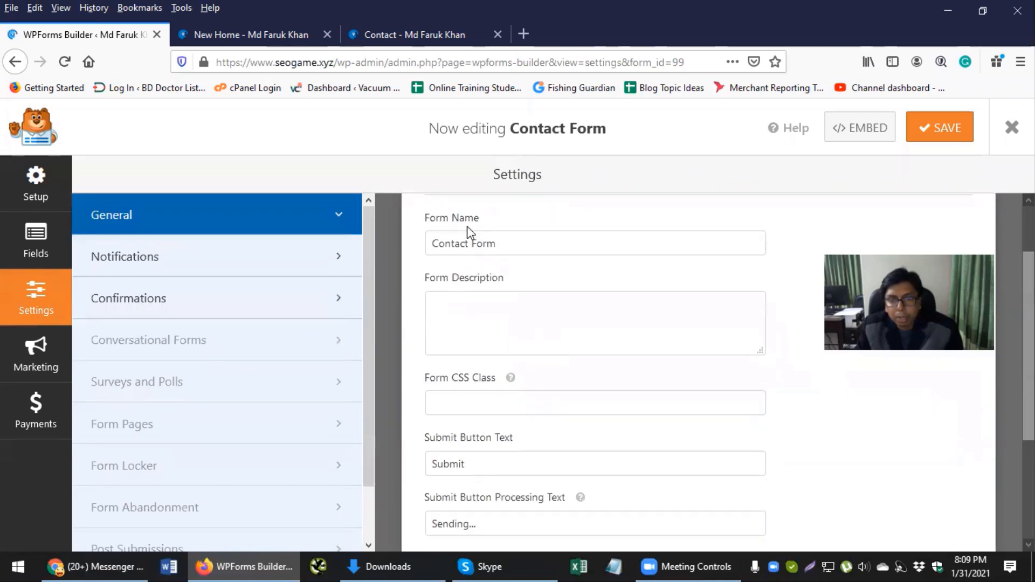
pyautogui.scroll(-2, 491, 239)
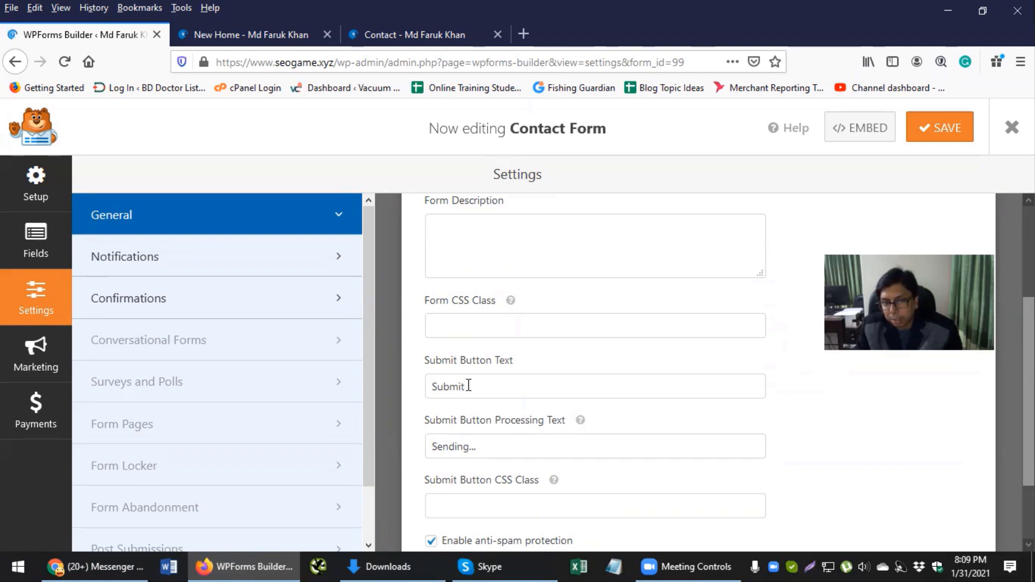
pyautogui.scroll(-2, 469, 386)
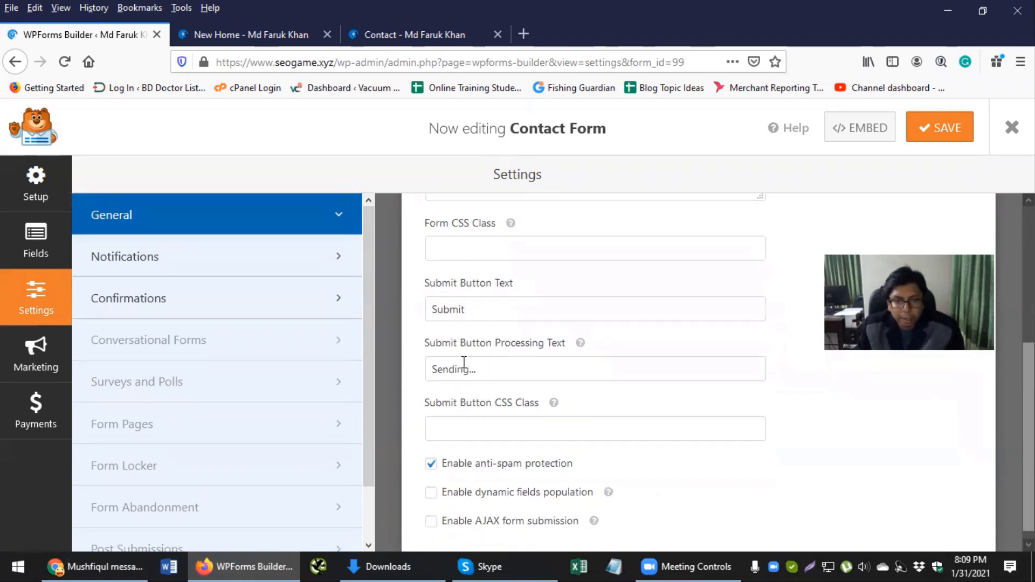
pyautogui.scroll(-1, 462, 365)
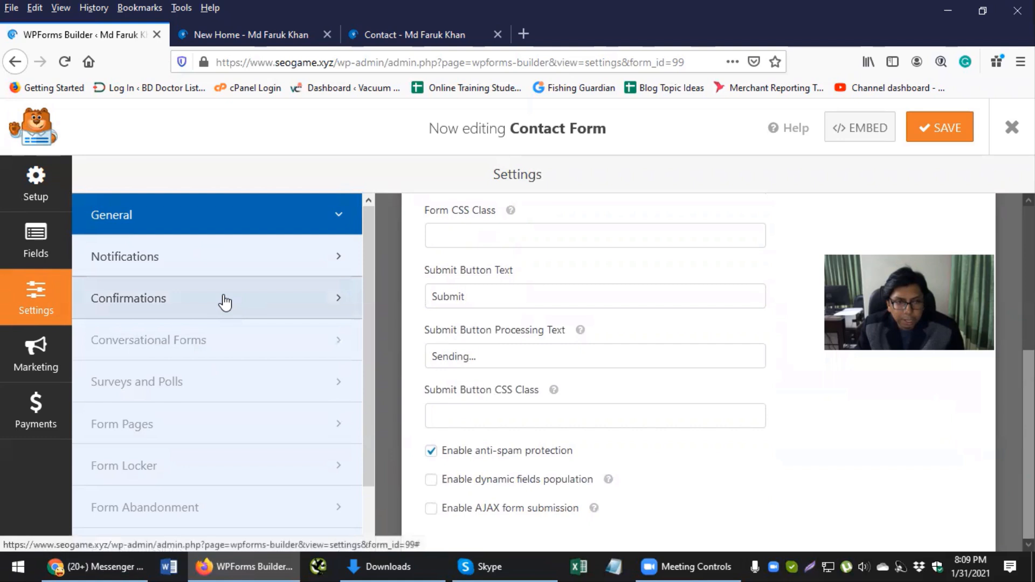
# Append 'Or, call us:' with a phone number to the confirmation message and save the form.
pyautogui.click(220, 269)
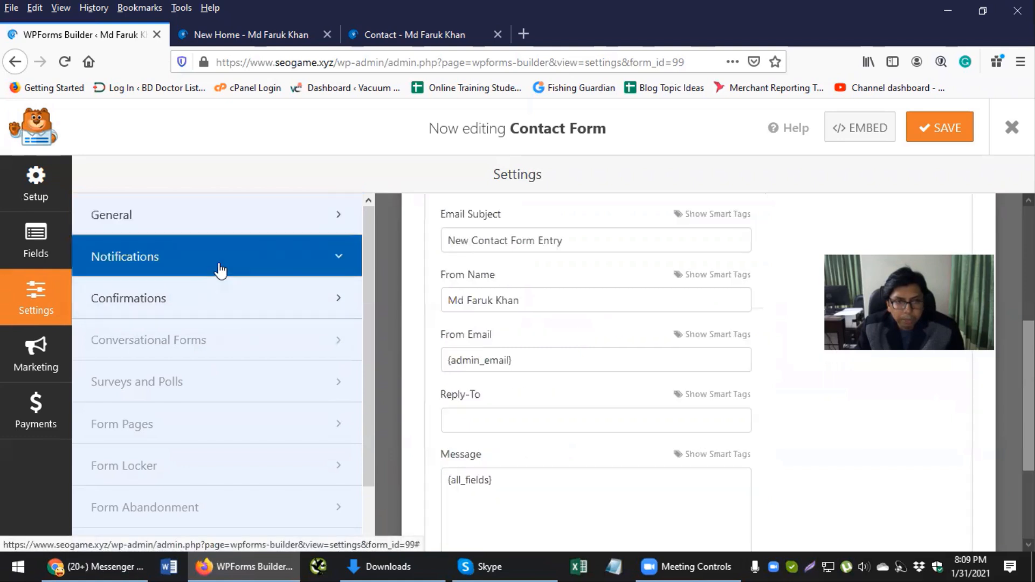
pyautogui.click(221, 298)
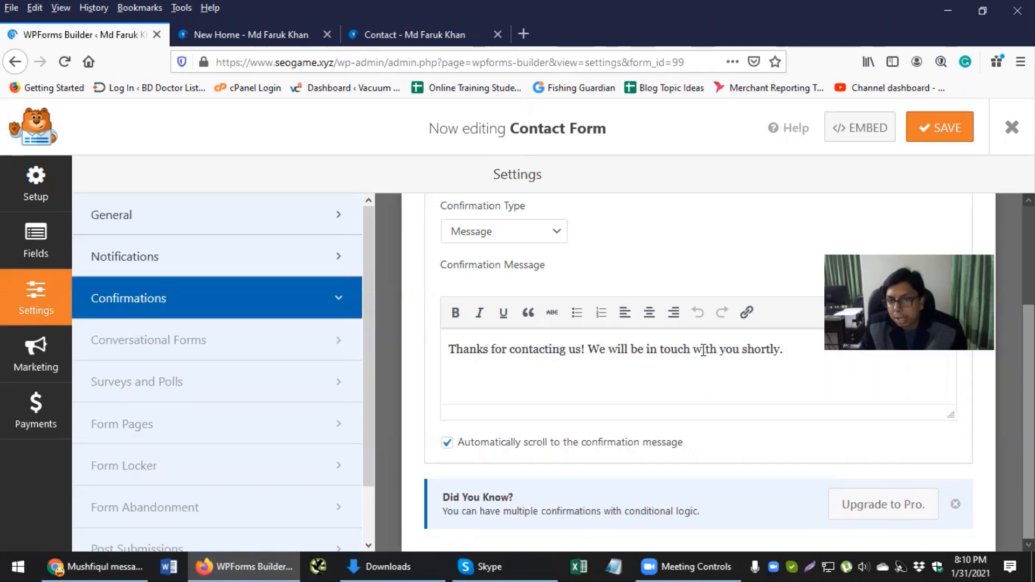
pyautogui.click(787, 350)
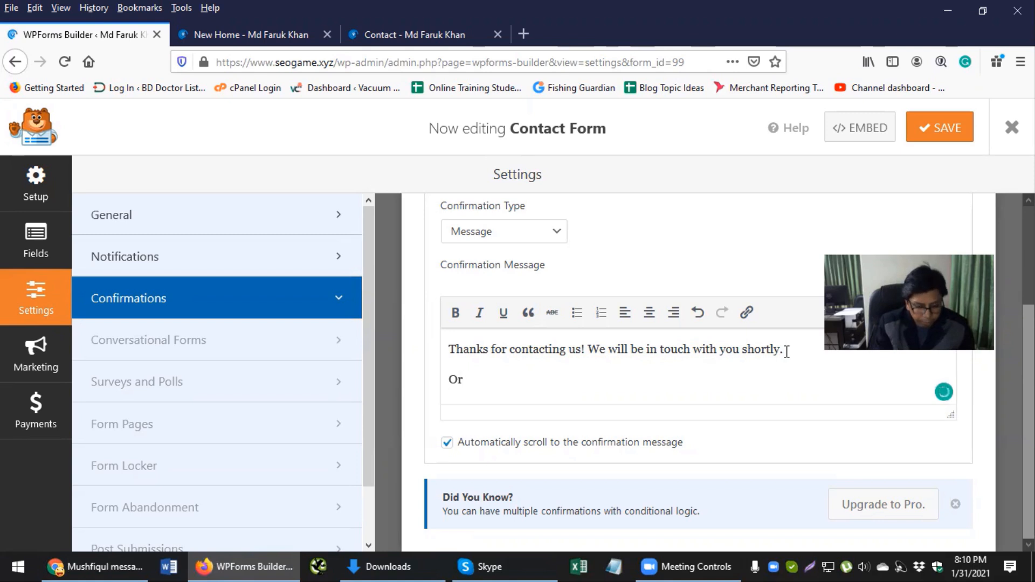
pyautogui.write('all us:')
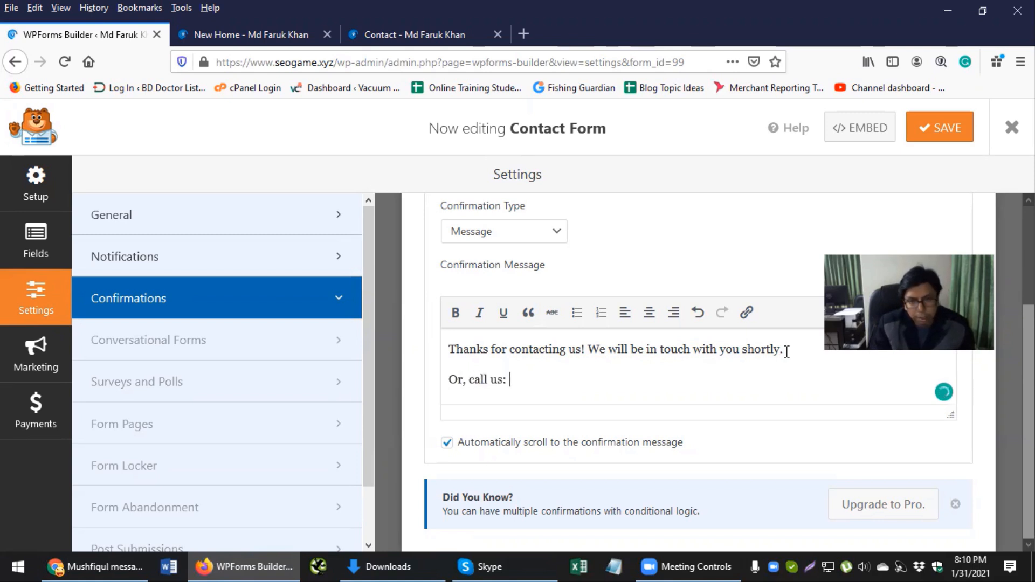
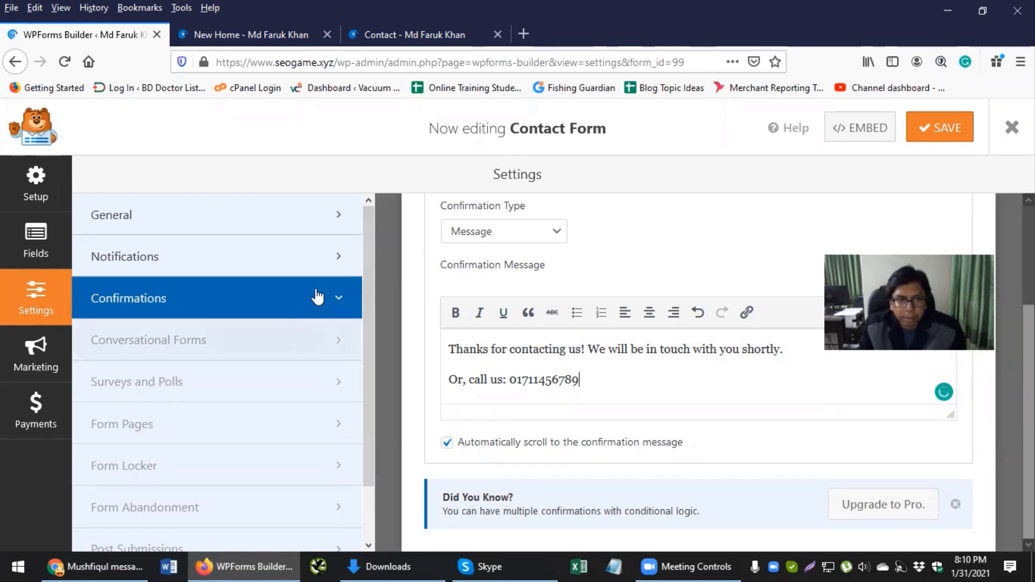
pyautogui.click(921, 139)
pyautogui.scroll(3, 527, 372)
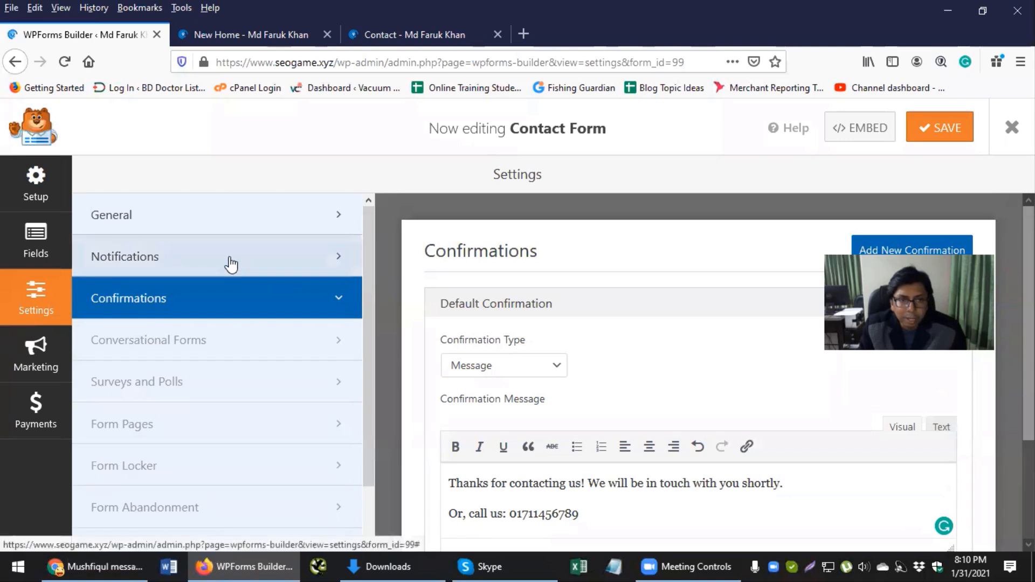
pyautogui.click(231, 216)
# Review the Notifications settings sending to {admin_email} and save the Contact Form.
pyautogui.scroll(-5, 461, 302)
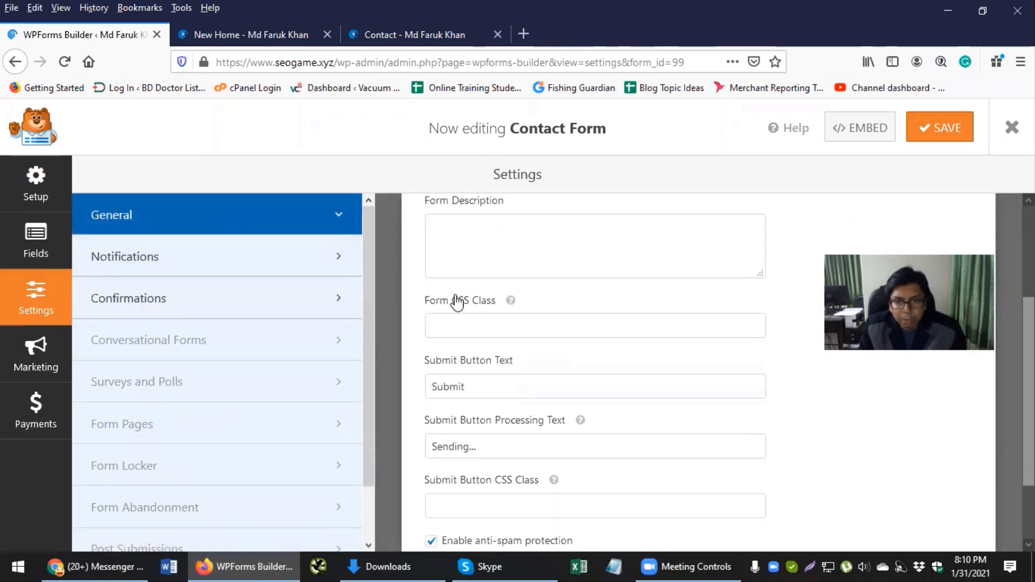
pyautogui.click(237, 267)
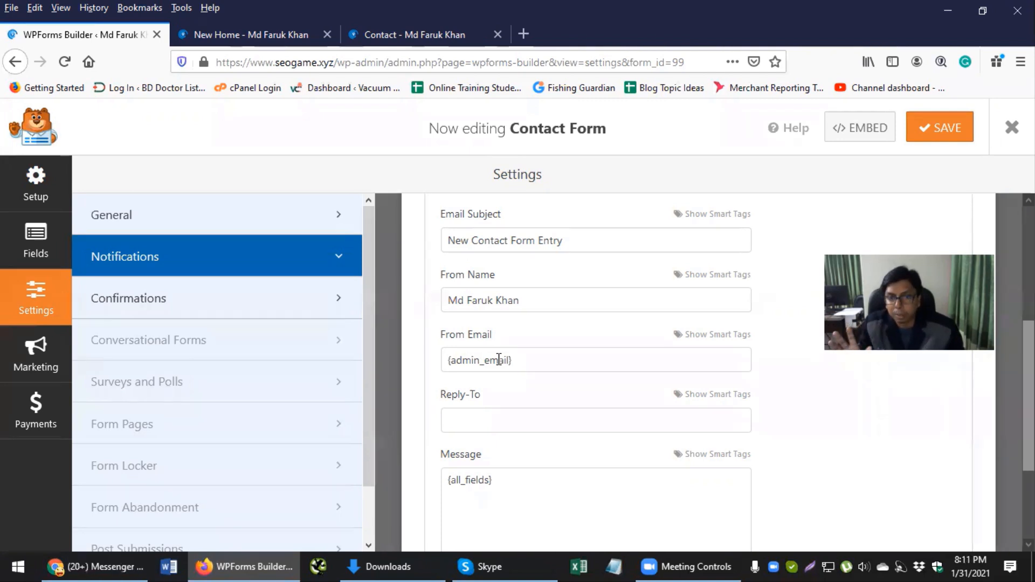
pyautogui.scroll(-3, 594, 325)
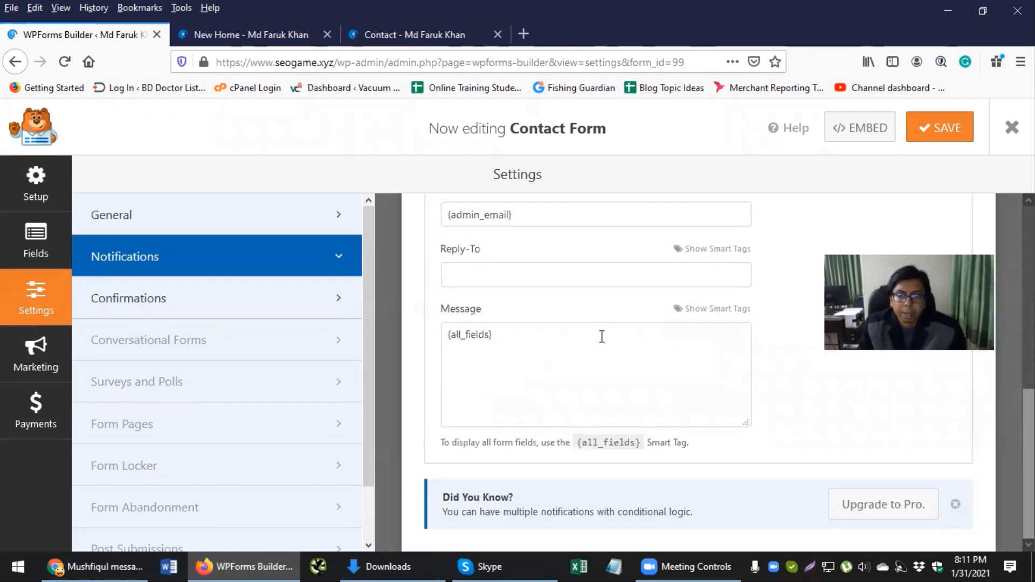
pyautogui.scroll(4, 570, 361)
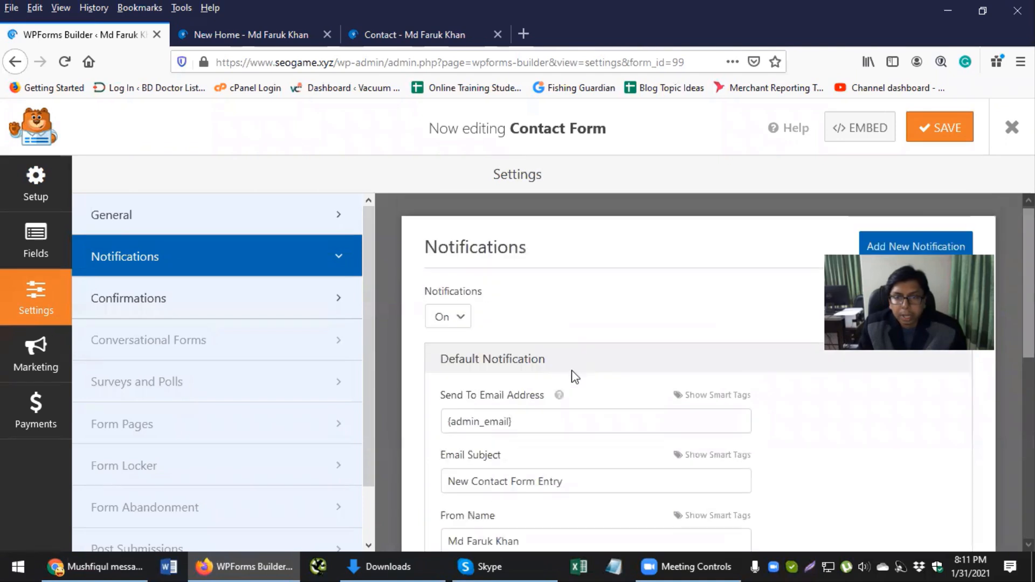
pyautogui.click(928, 135)
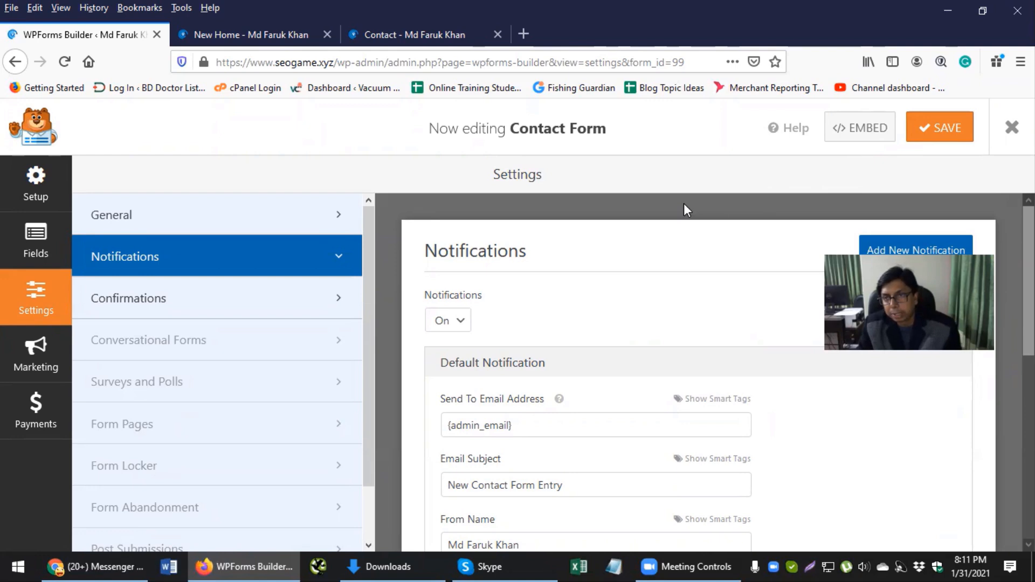
pyautogui.click(842, 130)
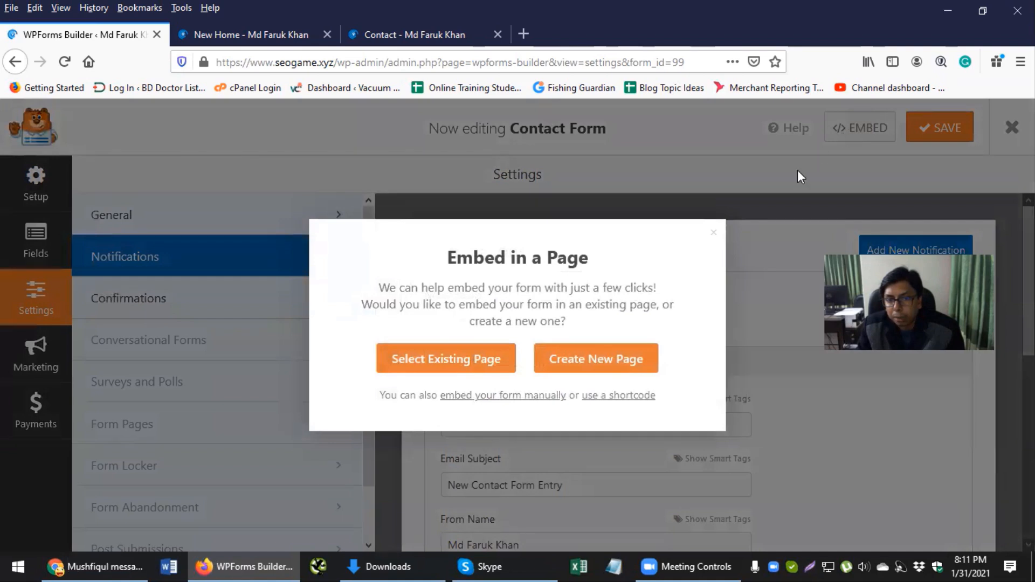
pyautogui.click(604, 397)
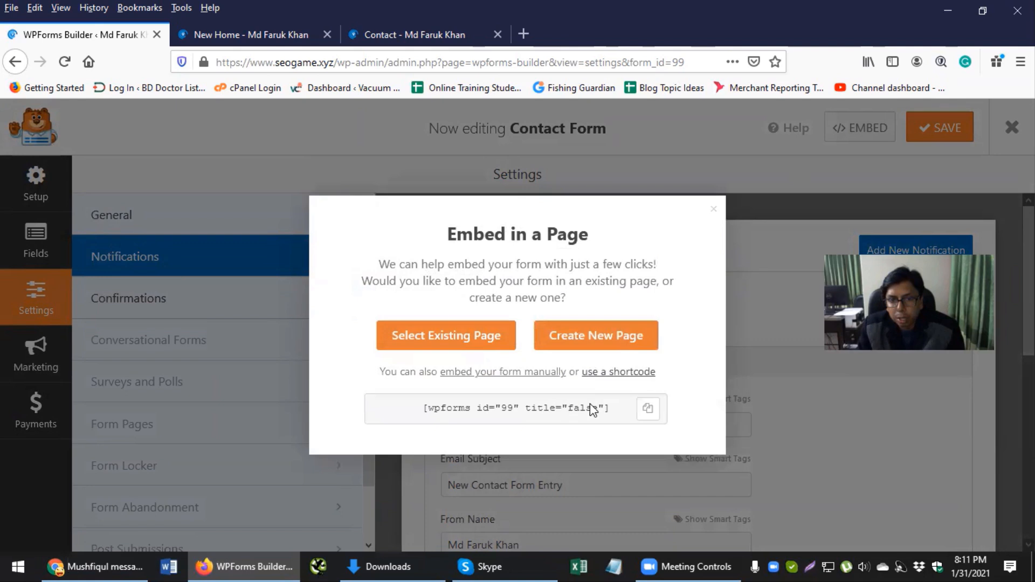
pyautogui.click(648, 409)
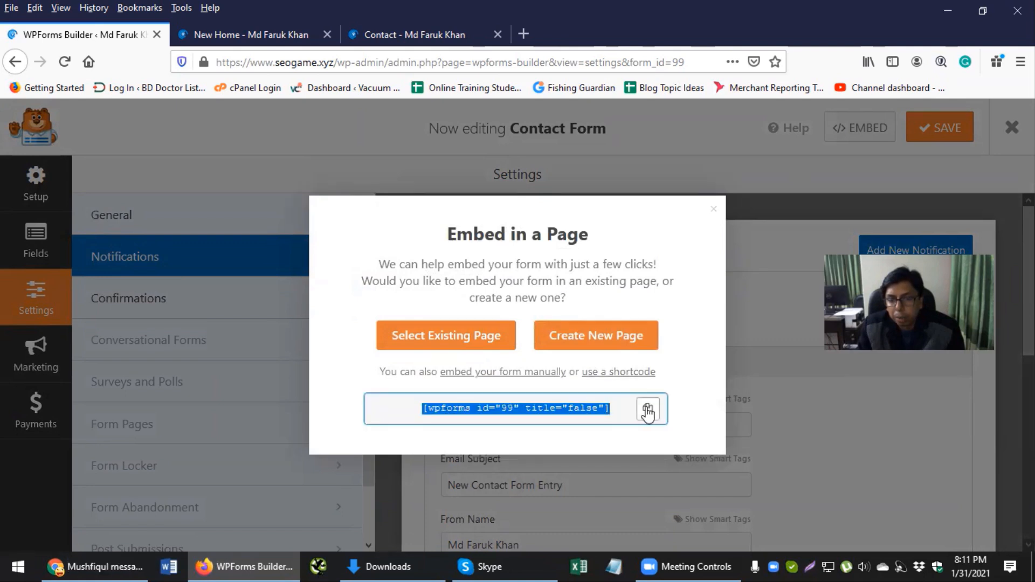
pyautogui.click(713, 212)
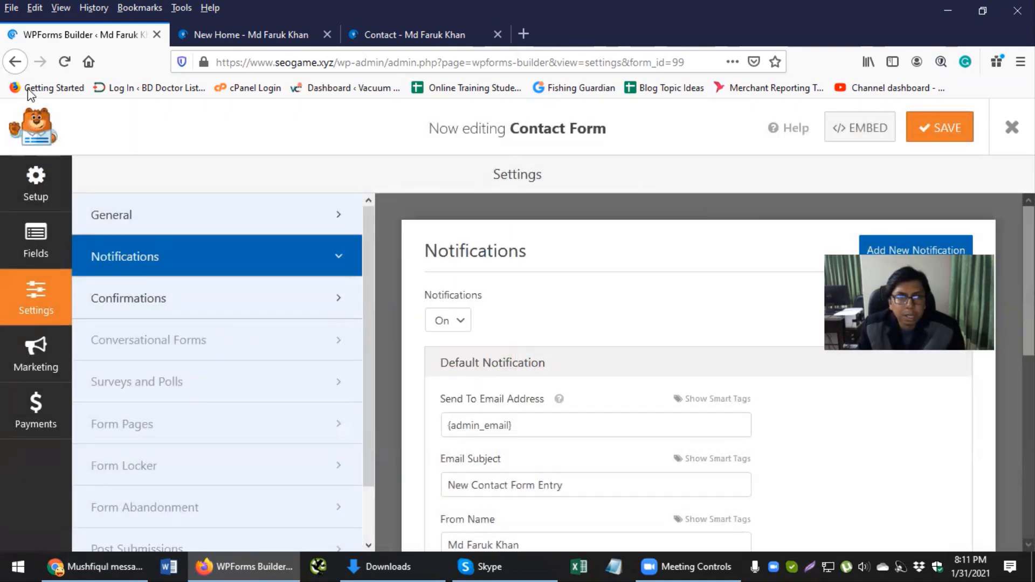
# Return to the WordPress dashboard and open the Contact page from All Pages for editing.
pyautogui.click(15, 62)
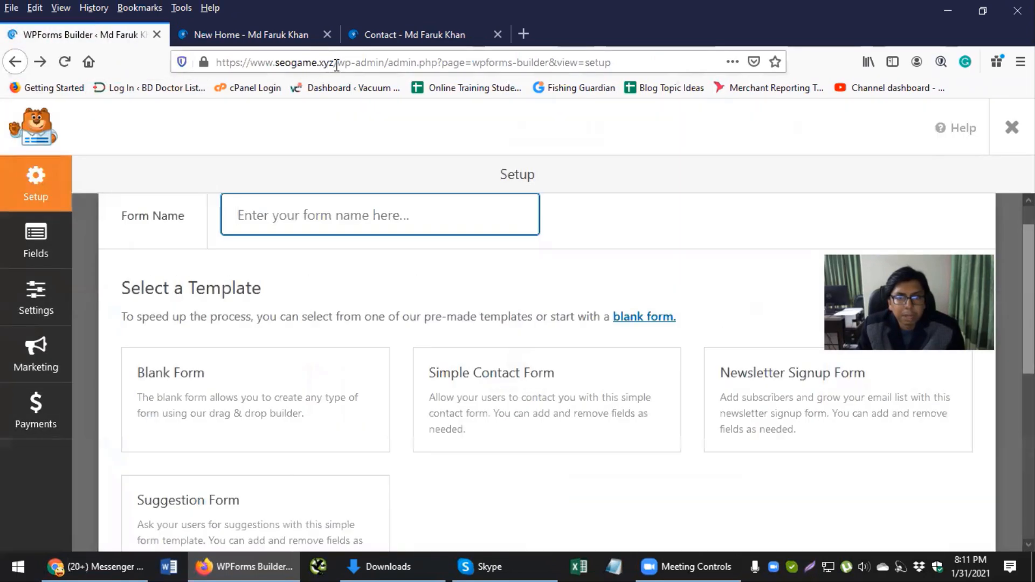
pyautogui.moveTo(336, 64); pyautogui.dragTo(647, 65)
pyautogui.press('BackSpace')
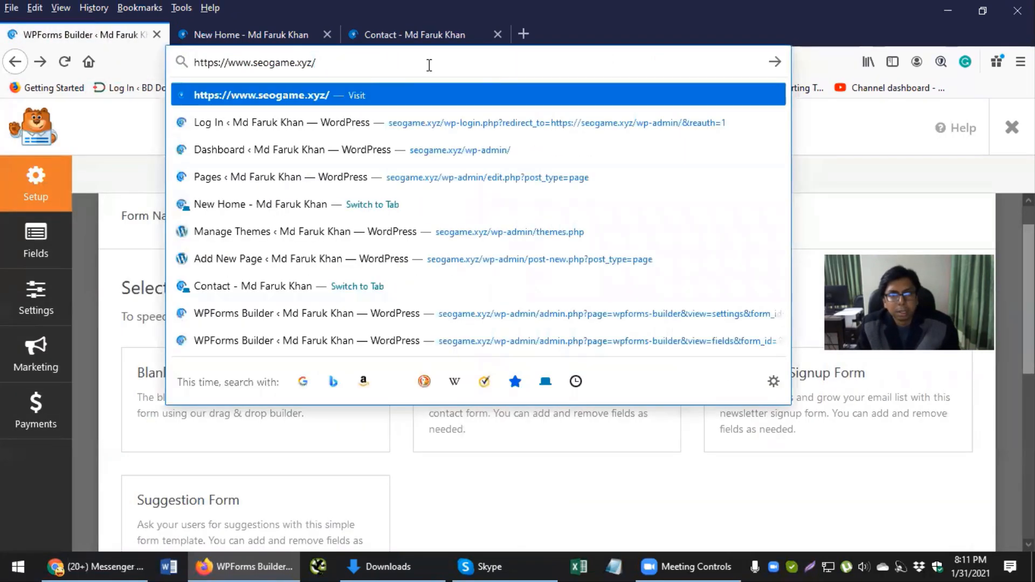
pyautogui.click(397, 150)
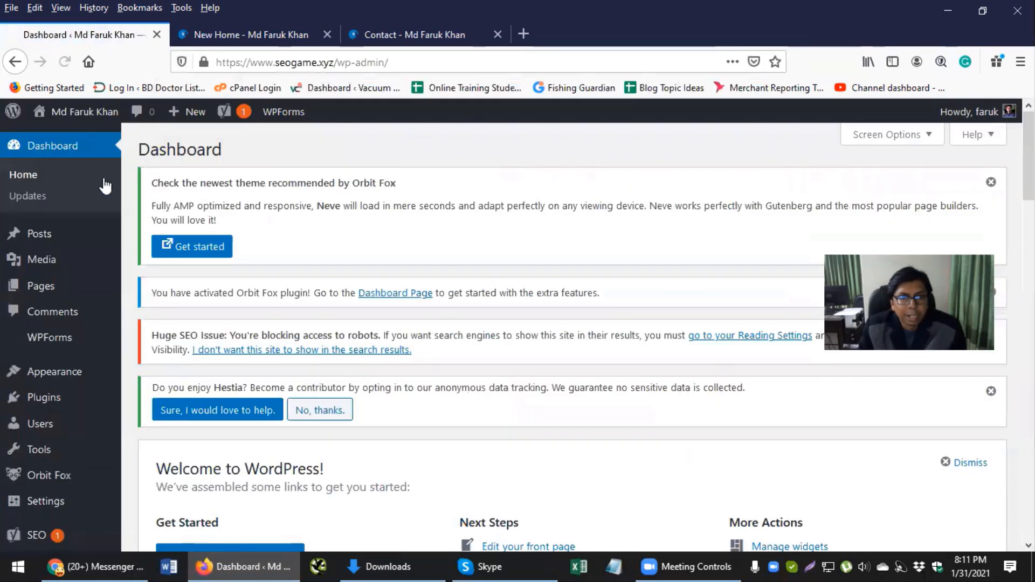
pyautogui.moveTo(111, 237)
pyautogui.click(40, 289)
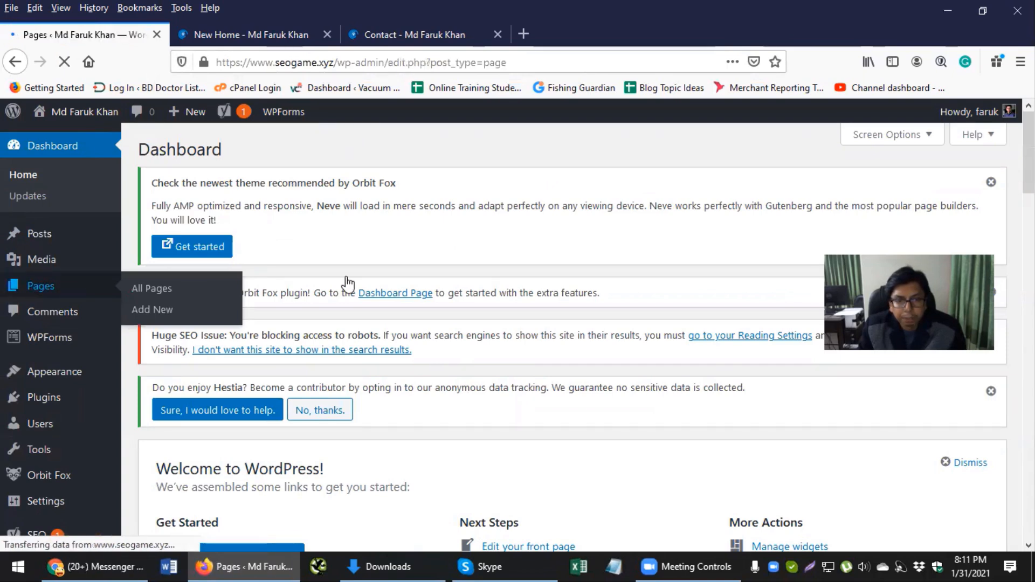
pyautogui.scroll(-4, 347, 279)
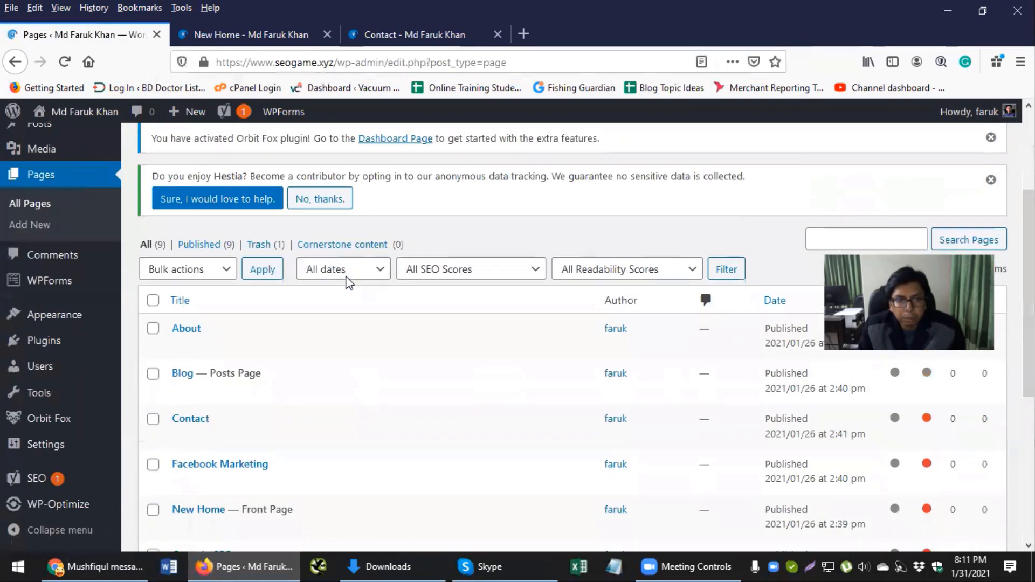
pyautogui.click(180, 360)
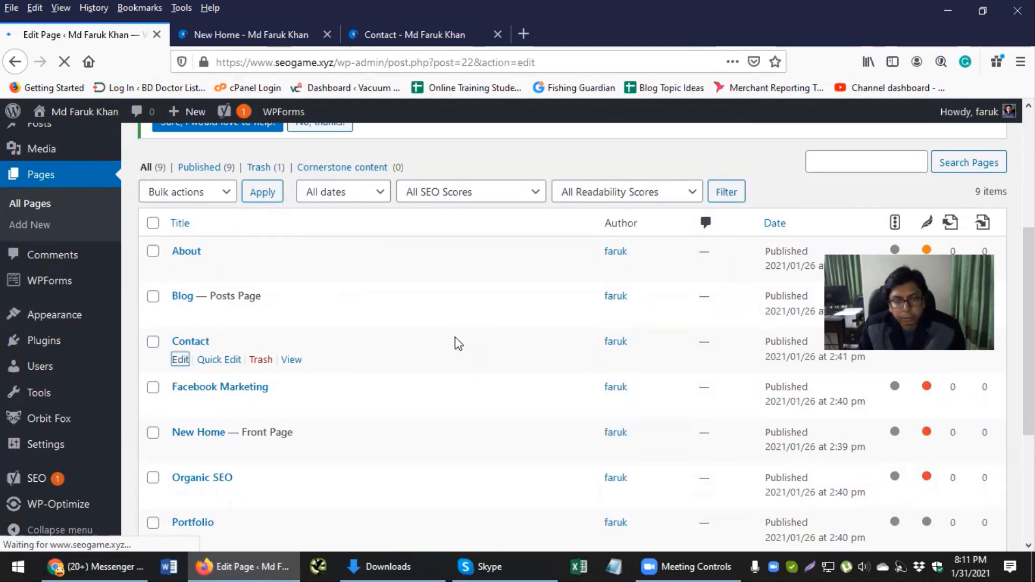
# Insert a WPForms block showing Contact Form under the title, update, and view it live.
pyautogui.click(412, 35)
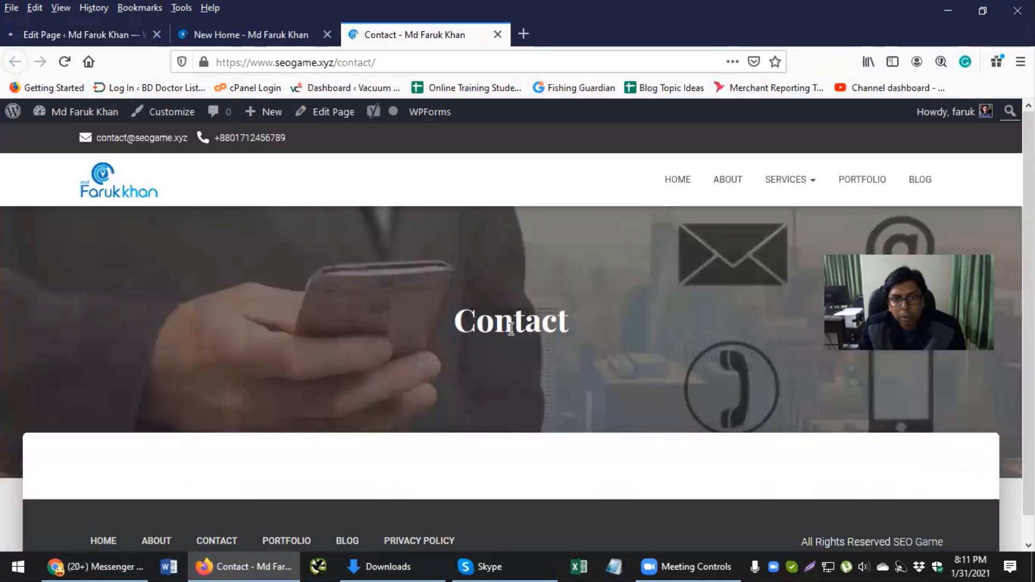
pyautogui.click(66, 32)
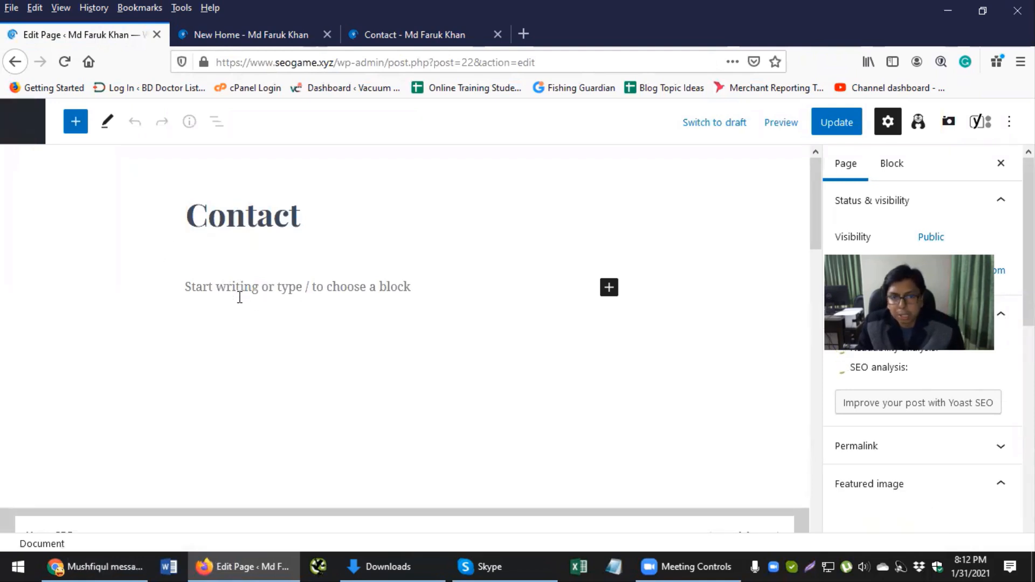
pyautogui.click(261, 282)
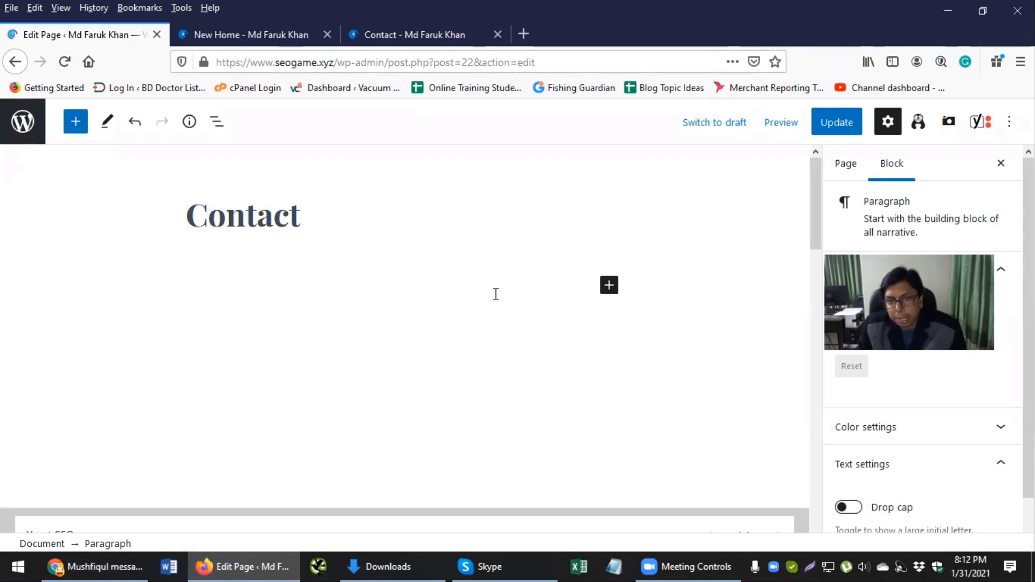
pyautogui.click(608, 289)
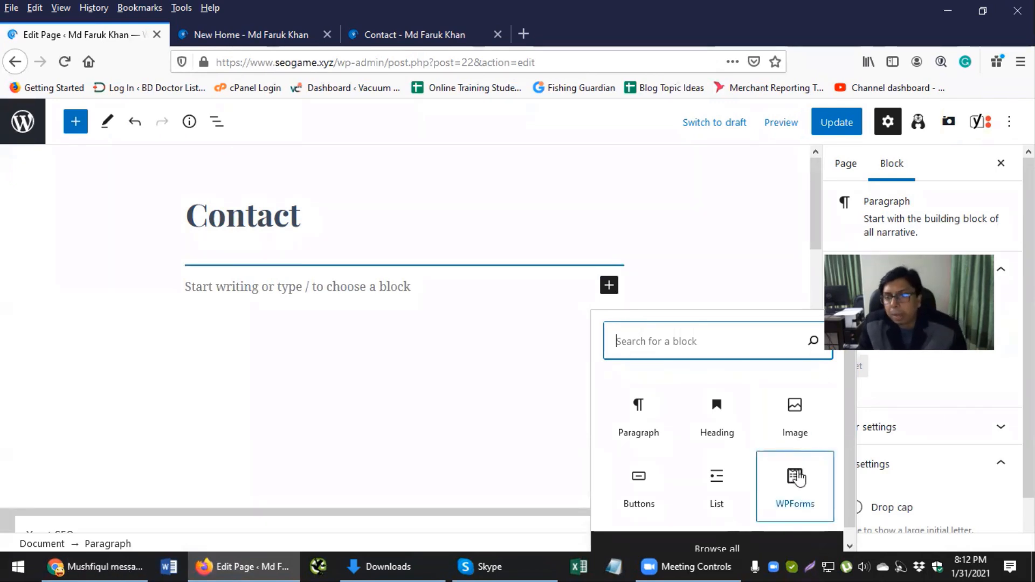
pyautogui.click(795, 478)
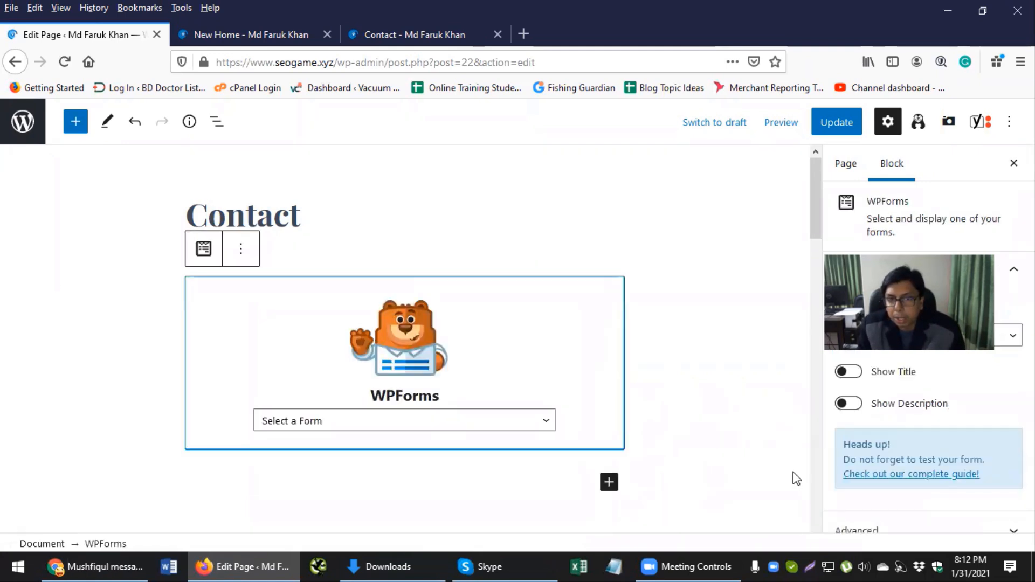
pyautogui.click(547, 424)
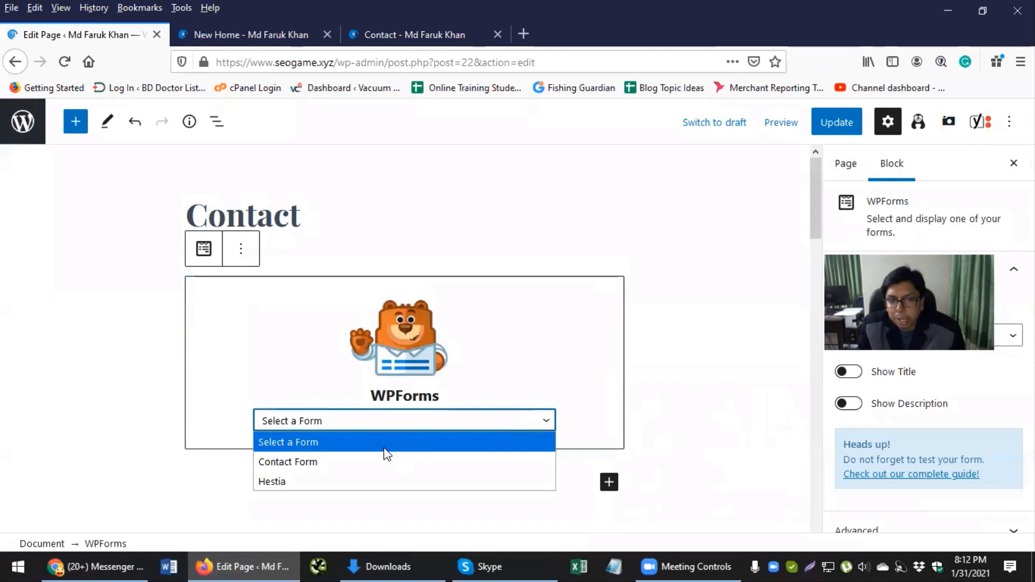
pyautogui.click(302, 462)
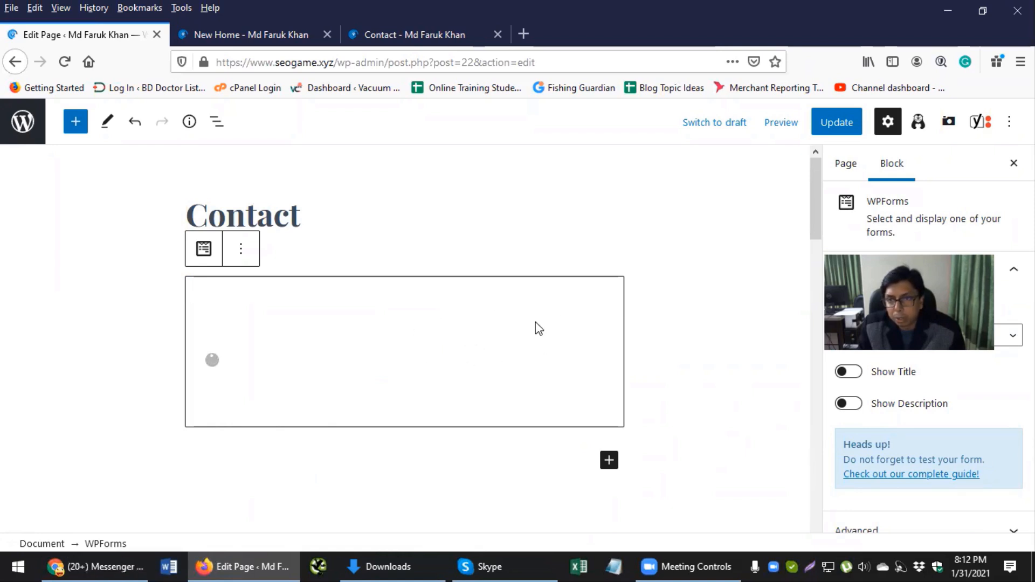
pyautogui.click(842, 134)
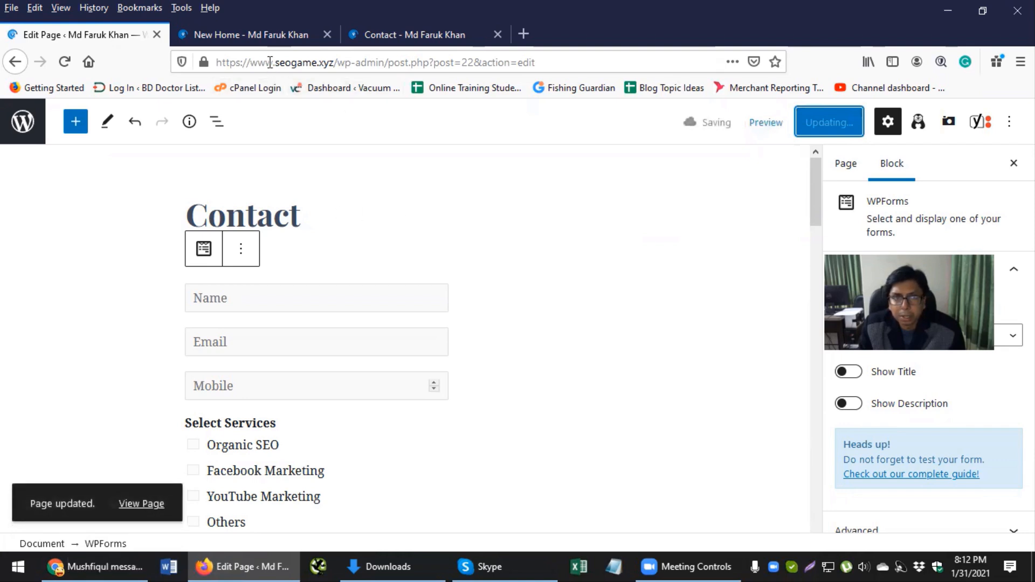
pyautogui.click(409, 34)
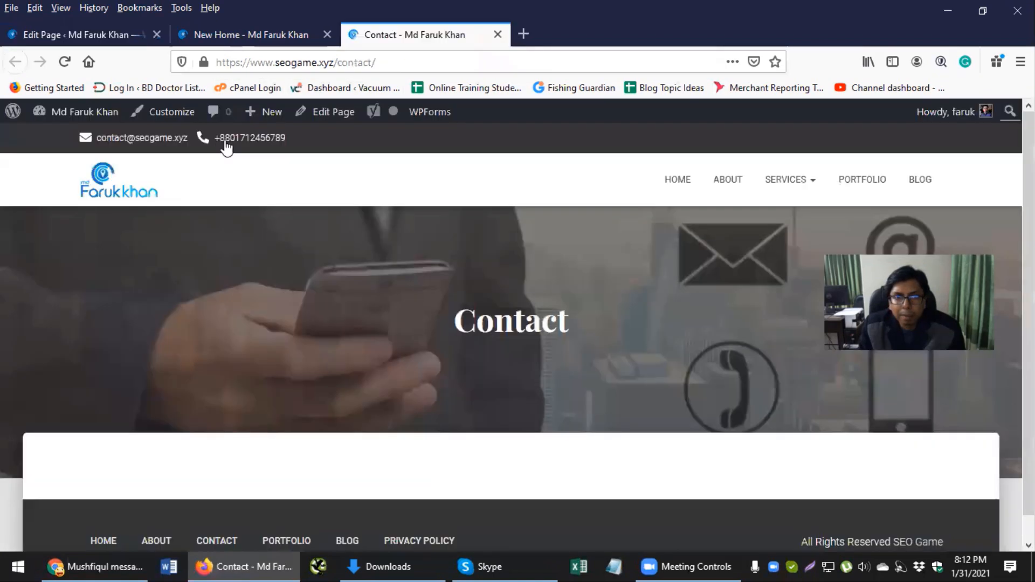
# Reload the live Contact page and check each form field from Name to Additional Message.
pyautogui.click(65, 63)
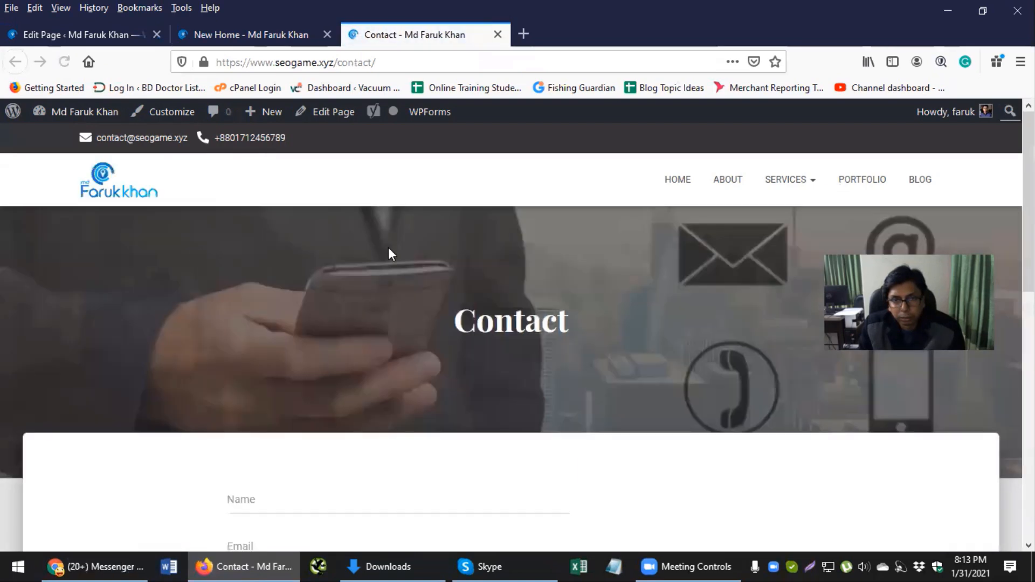
pyautogui.scroll(-4, 388, 247)
pyautogui.scroll(-3, 388, 248)
pyautogui.scroll(3, 388, 247)
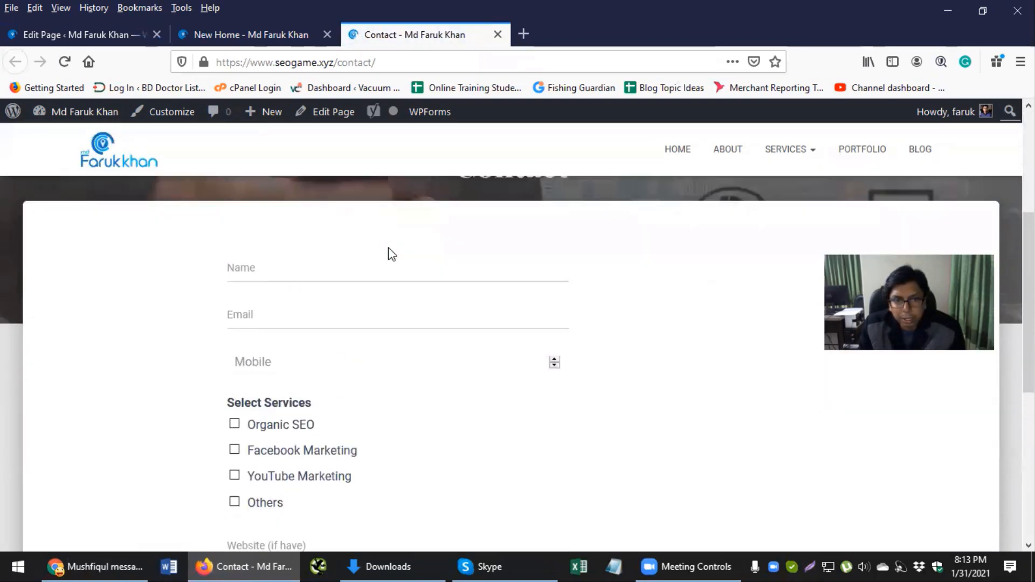
pyautogui.click(277, 273)
pyautogui.click(255, 315)
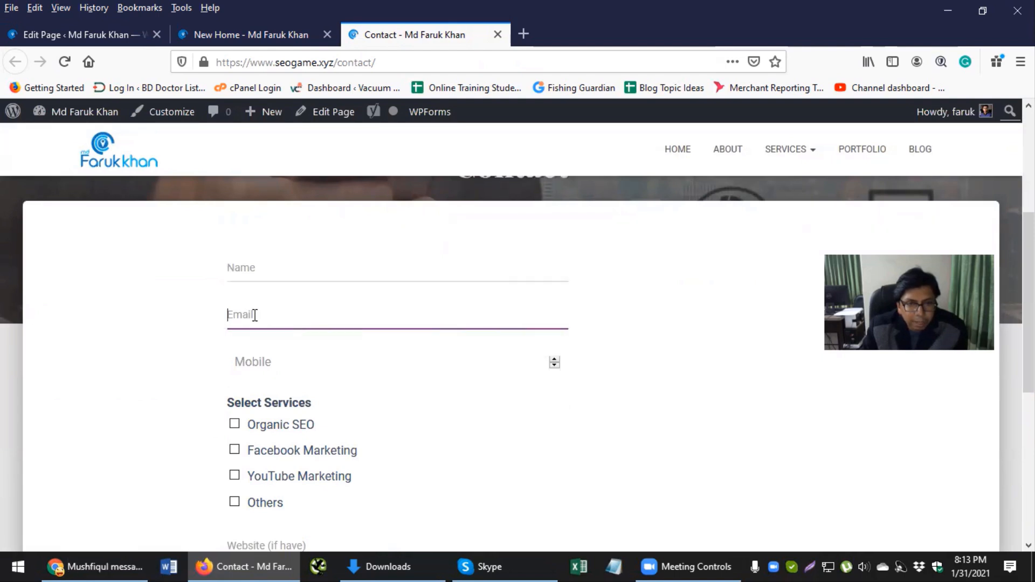
pyautogui.click(249, 355)
pyautogui.scroll(-2, 249, 359)
pyautogui.press('BackSpace')
pyautogui.press('BackSpace')
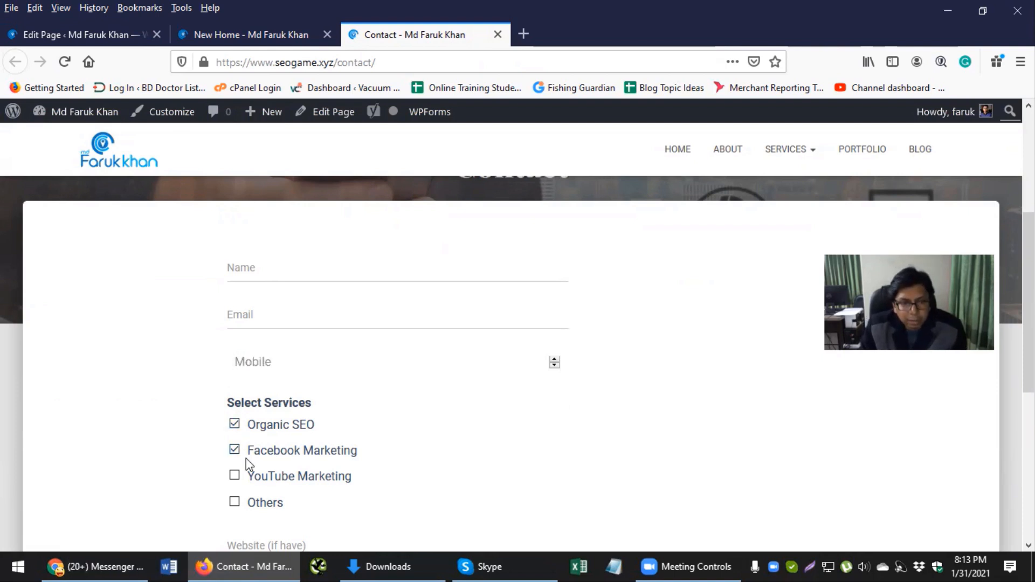
pyautogui.scroll(-4, 244, 458)
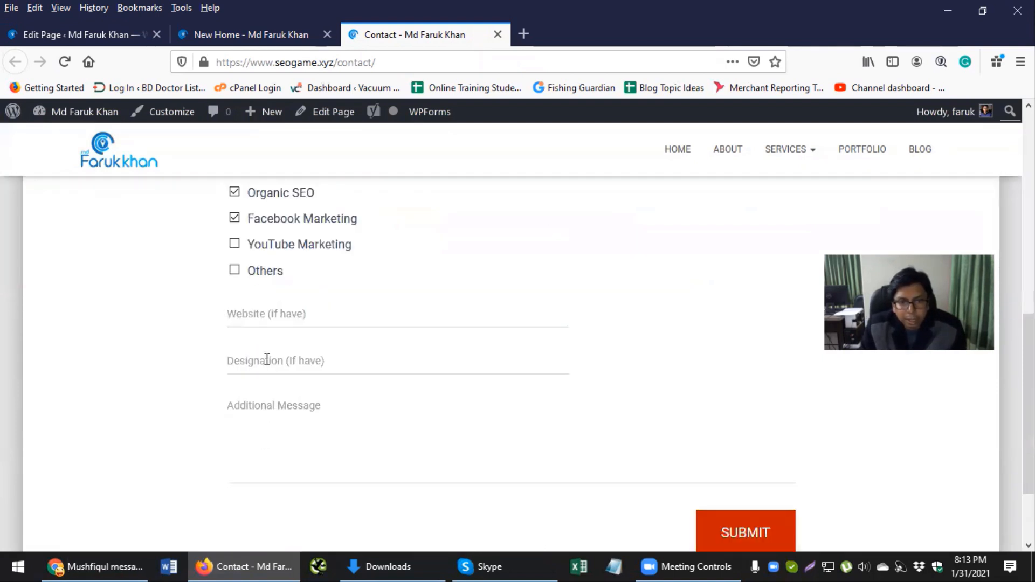
pyautogui.click(273, 318)
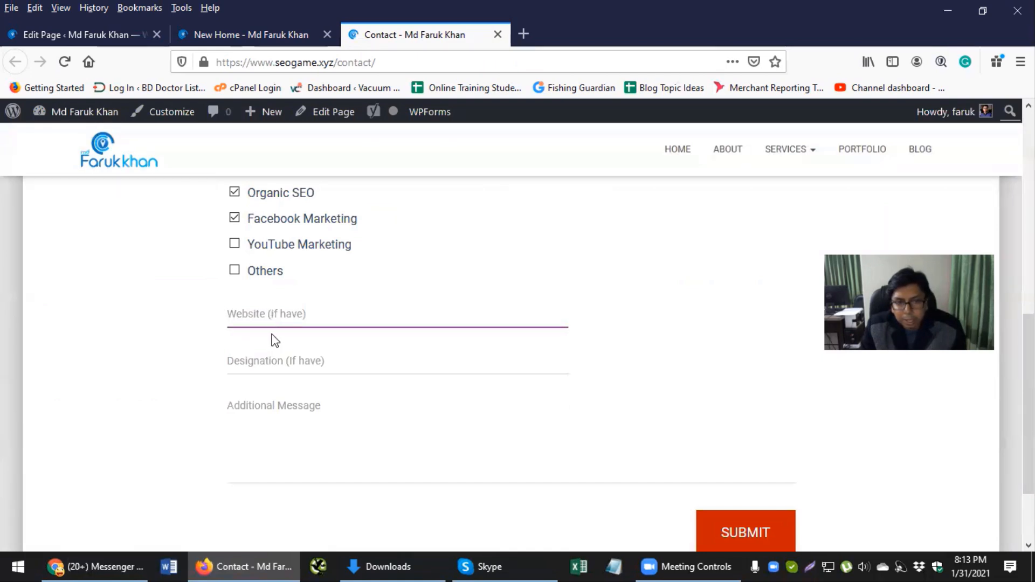
pyautogui.click(266, 360)
pyautogui.click(264, 405)
pyautogui.scroll(-2, 314, 413)
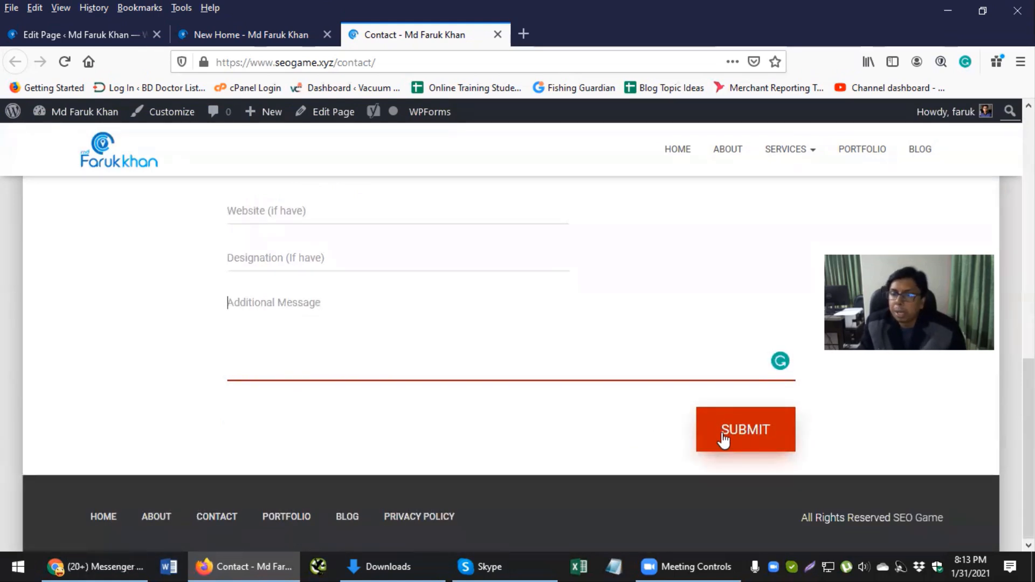
pyautogui.scroll(7, 309, 370)
# Fill in test name, e-mail, mobile, website 'asdfas' and message 'asdf'.
pyautogui.click(257, 323)
pyautogui.write('fasf')
pyautogui.click(259, 365)
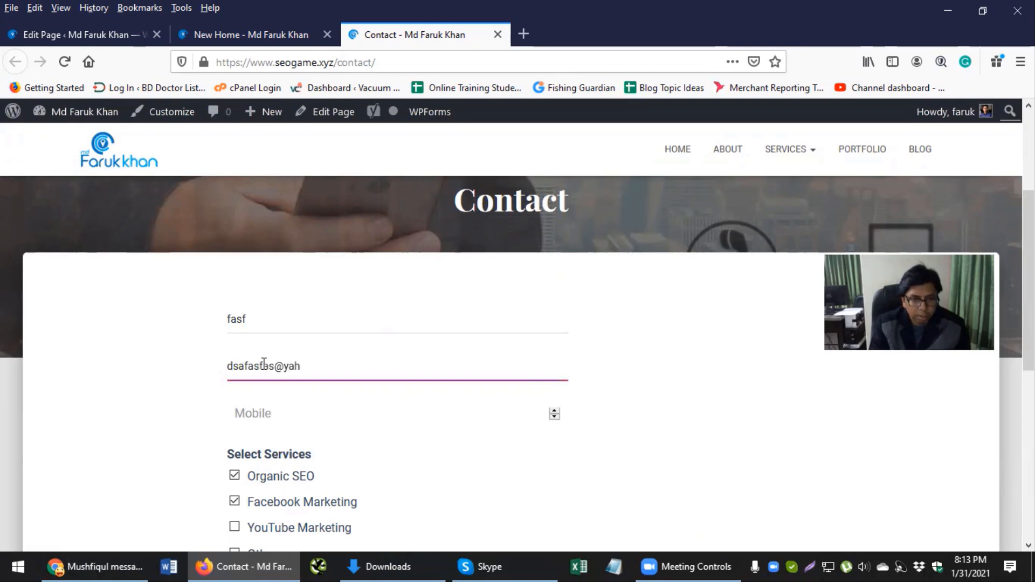
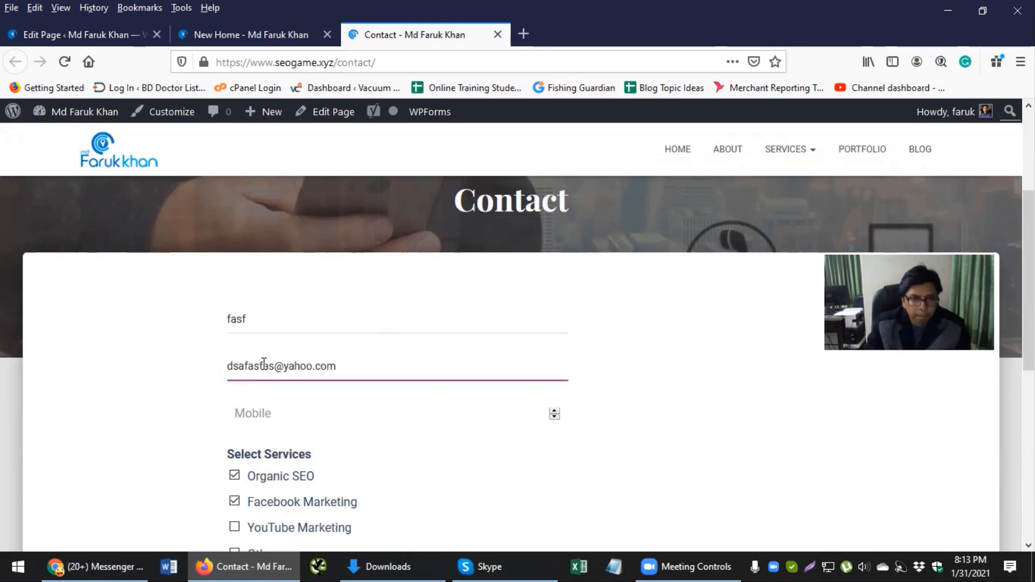
pyautogui.click(248, 414)
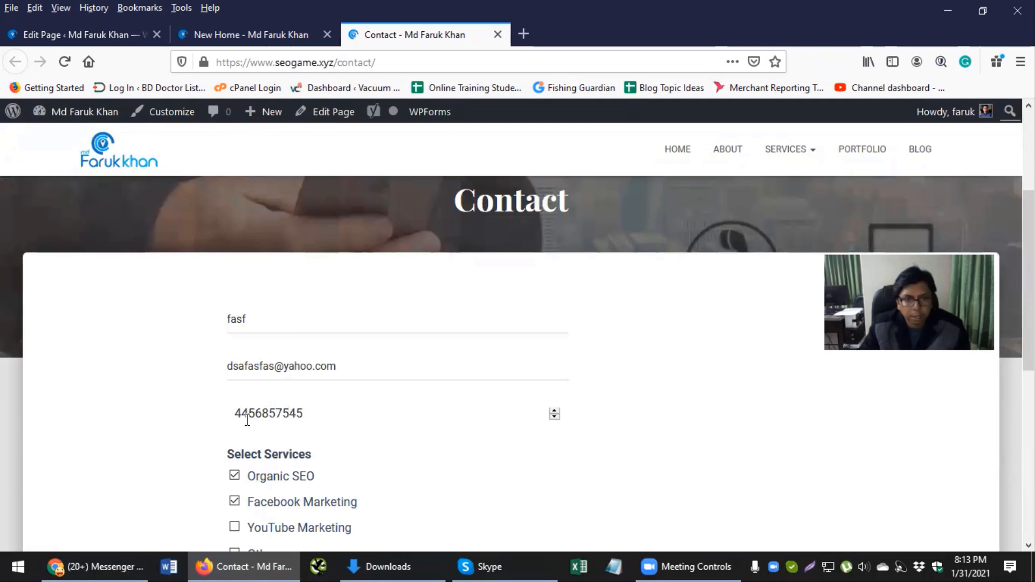
pyautogui.scroll(-4, 248, 415)
pyautogui.click(258, 365)
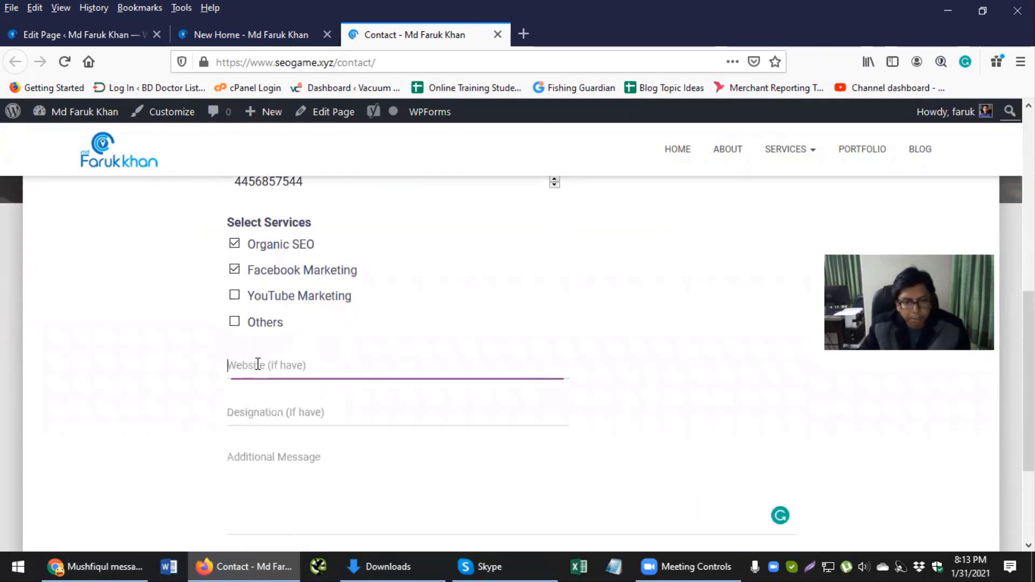
pyautogui.write('asdfas')
pyautogui.click(253, 458)
pyautogui.write('asdf')
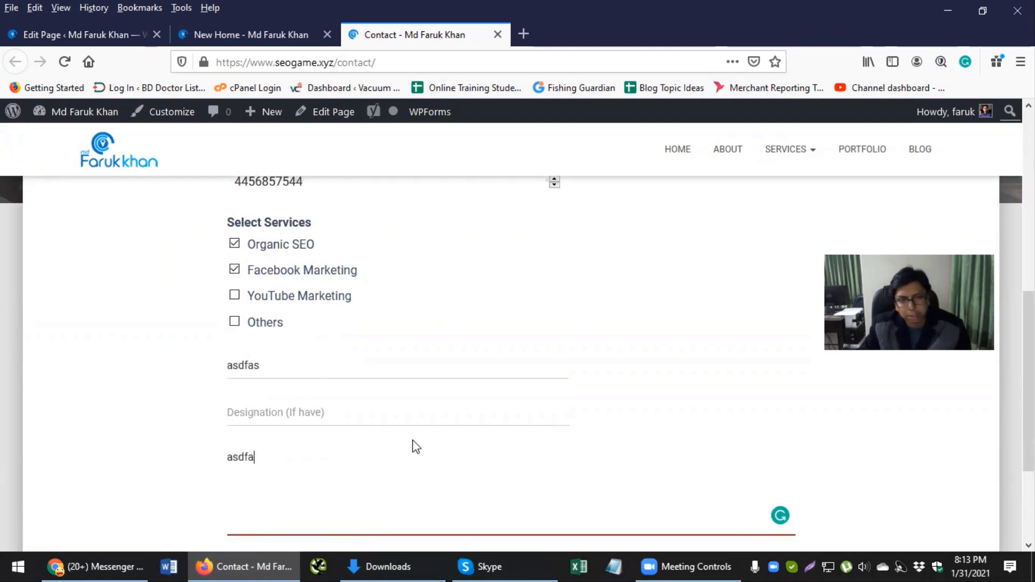
pyautogui.scroll(-3, 413, 449)
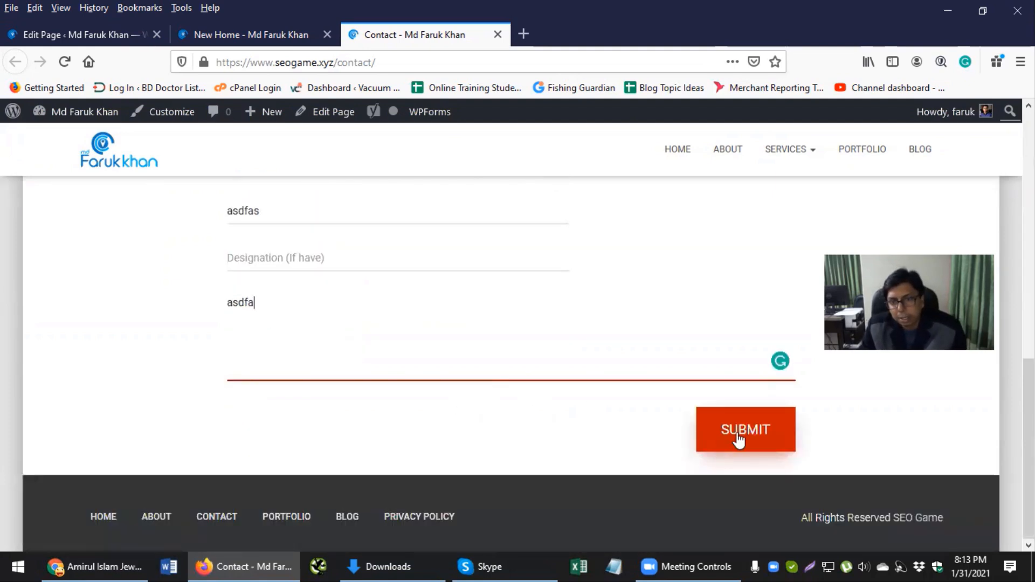
# Submit the test entry, check the thank-you confirmation, and return to the home page tab.
pyautogui.click(736, 433)
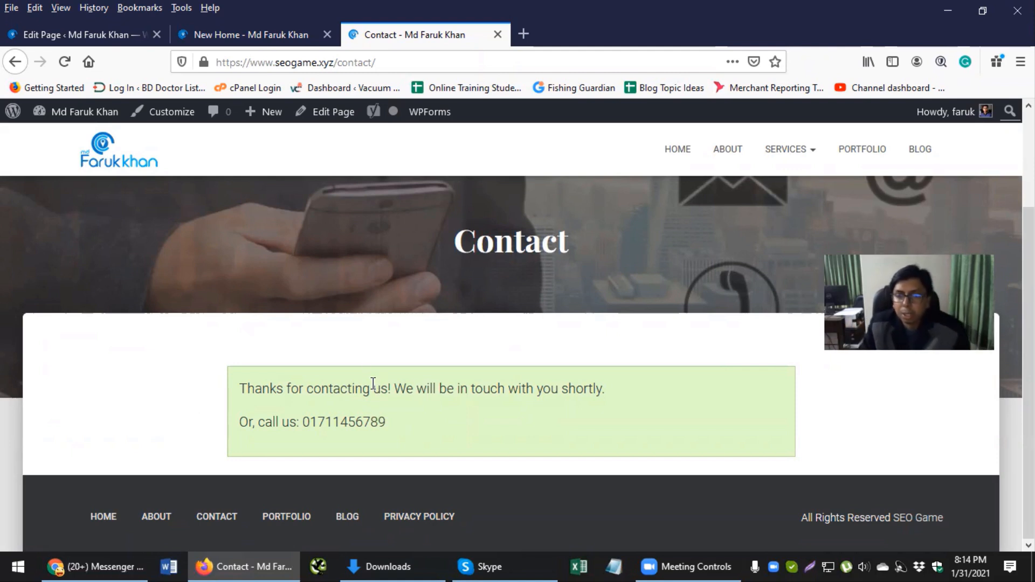
pyautogui.click(237, 31)
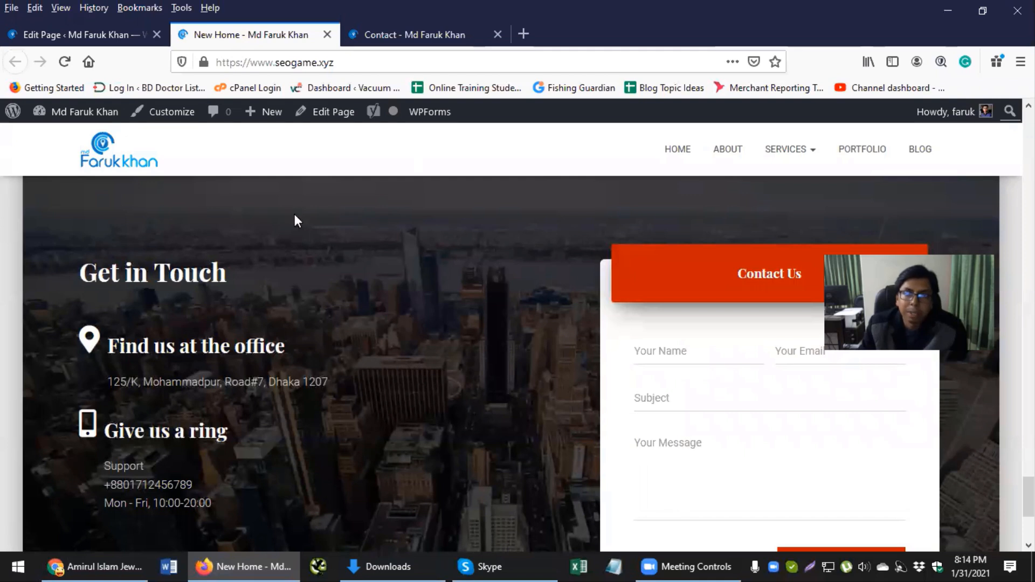
pyautogui.moveTo(69, 117)
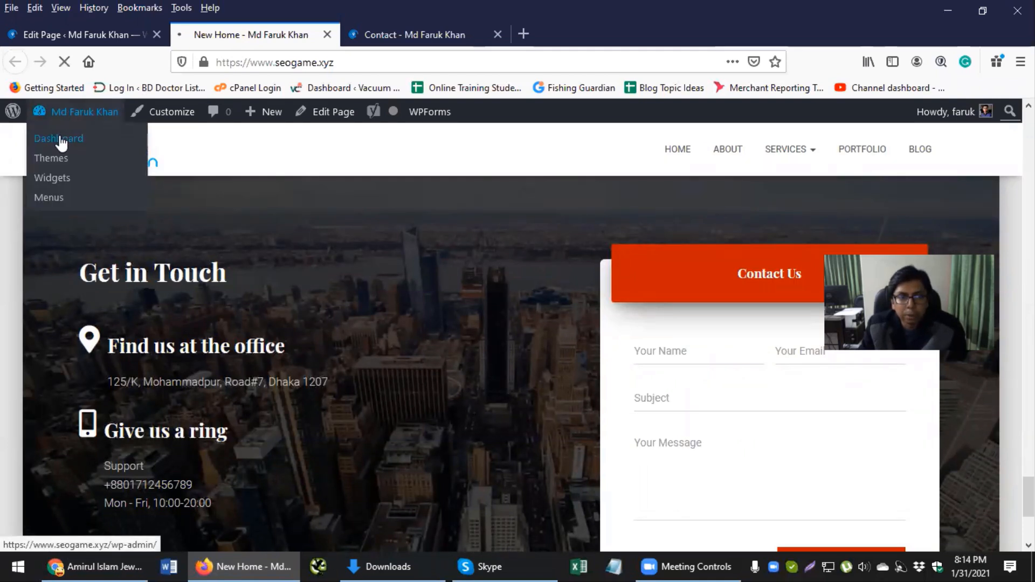
# Open Settings > General from the dashboard and select the Administration Email Address.
pyautogui.click(85, 143)
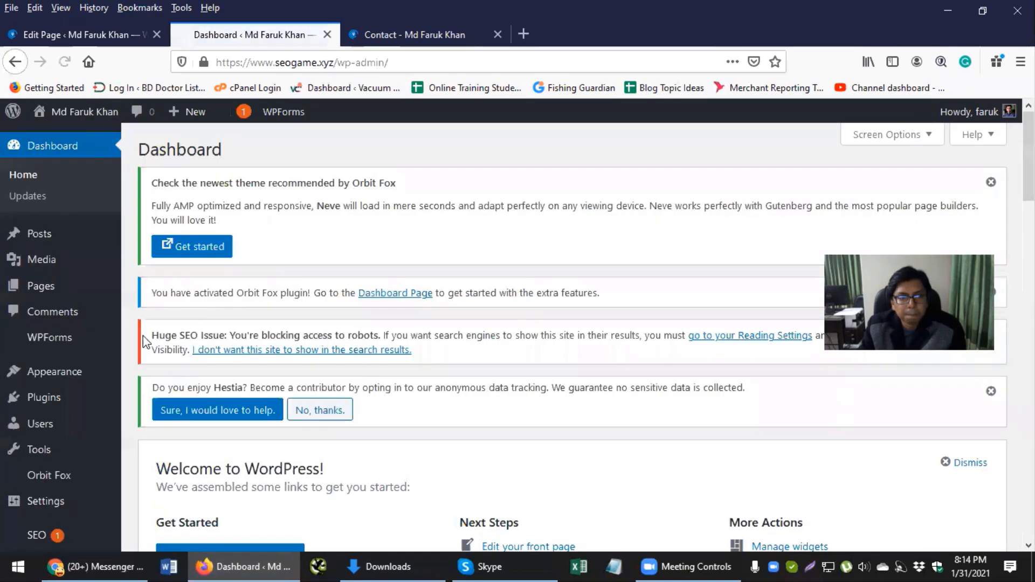
pyautogui.scroll(-3, 41, 474)
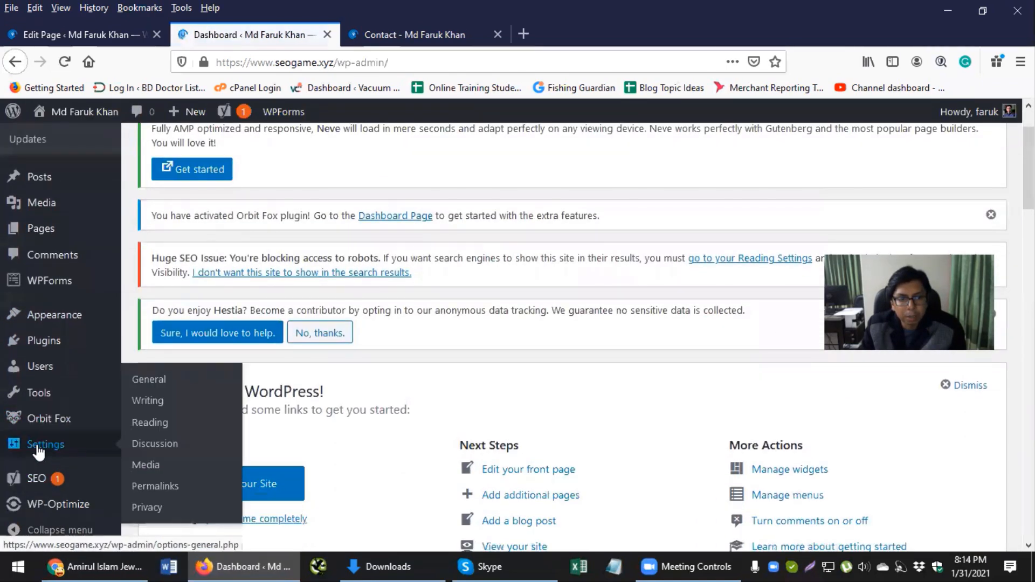
pyautogui.click(43, 452)
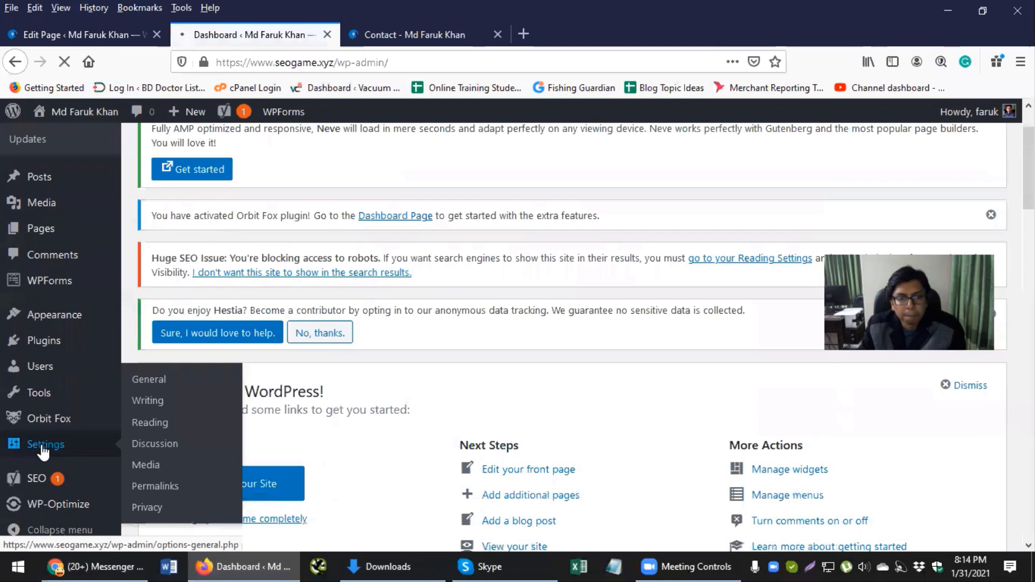
pyautogui.scroll(-5, 436, 355)
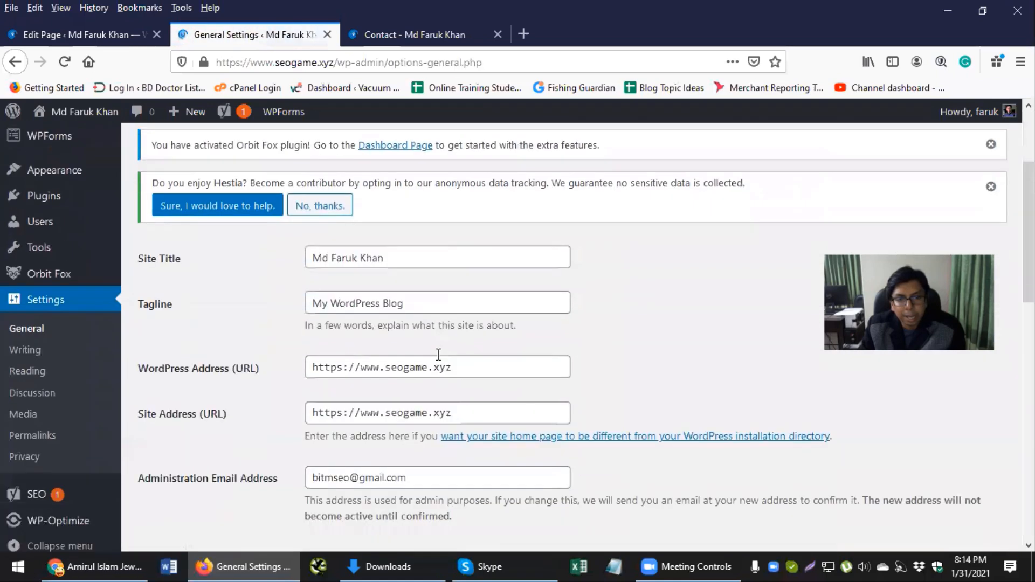
pyautogui.scroll(-6, 436, 355)
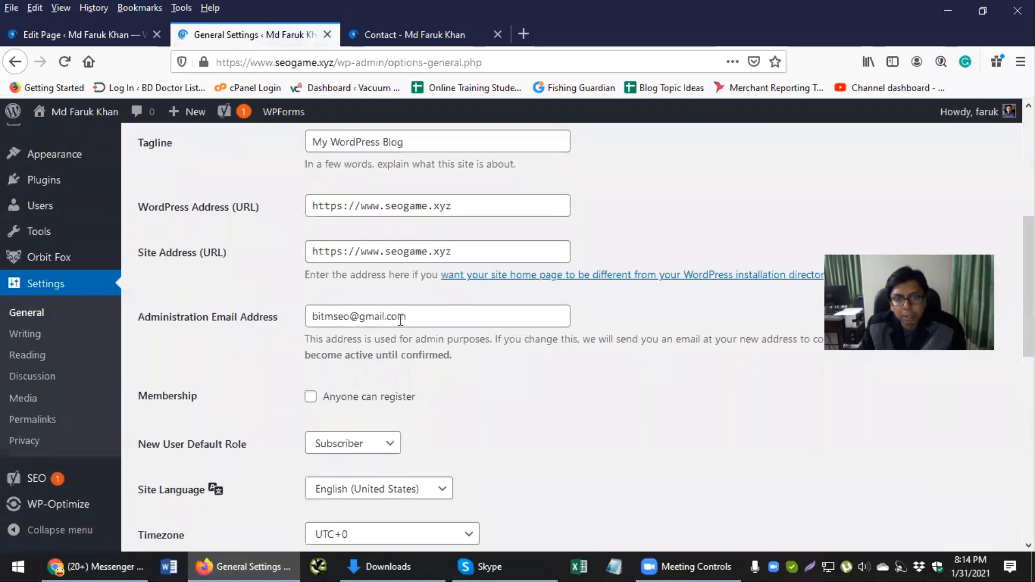
pyautogui.moveTo(411, 318); pyautogui.dragTo(294, 311)
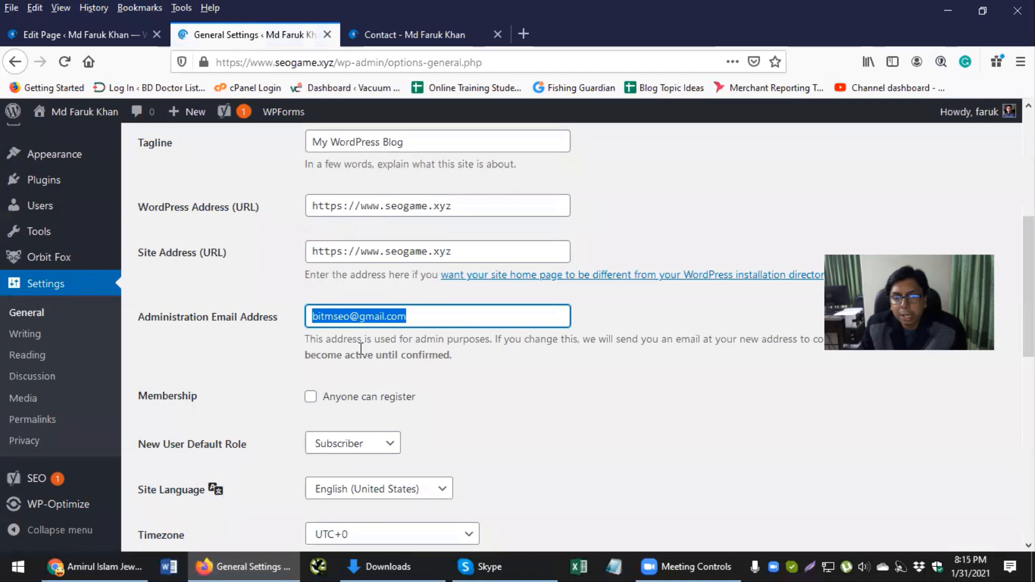
pyautogui.scroll(-2, 361, 318)
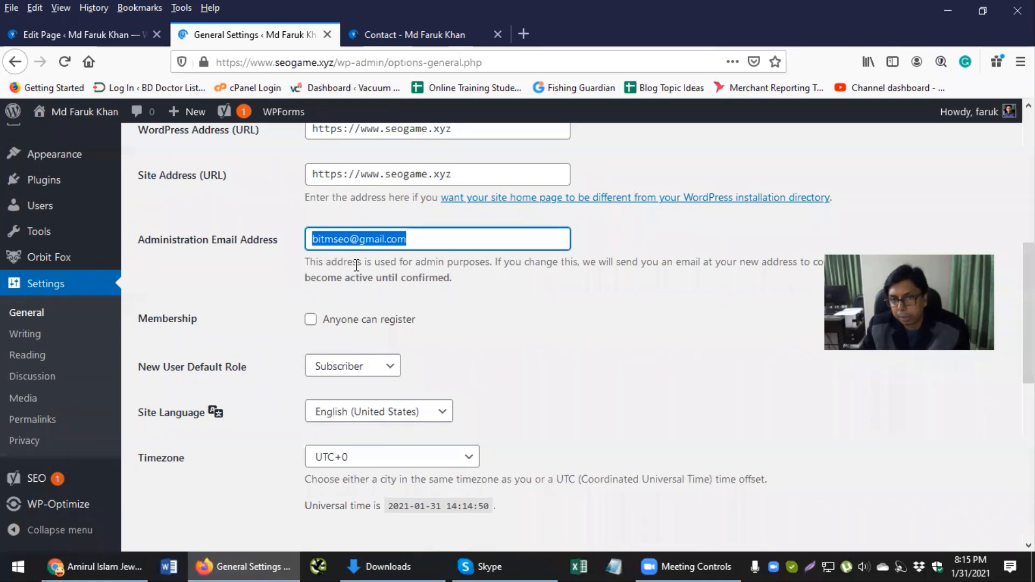
pyautogui.scroll(5, 356, 266)
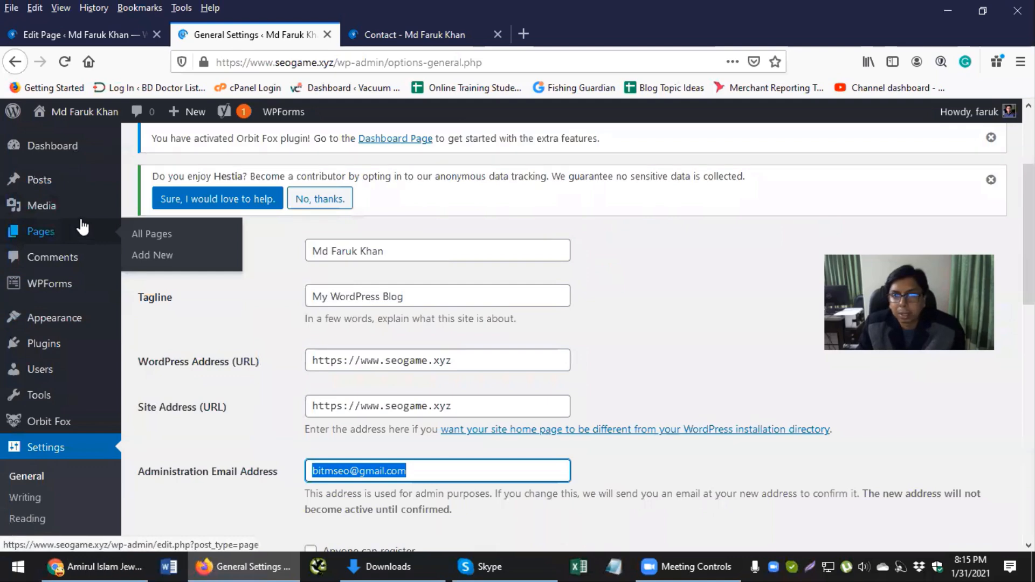
pyautogui.click(384, 38)
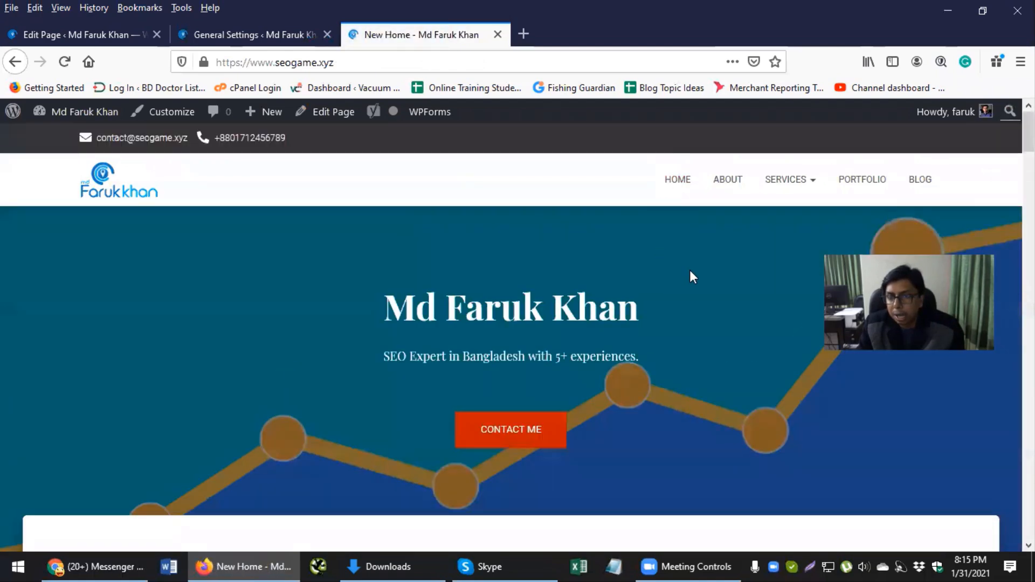
pyautogui.moveTo(797, 185)
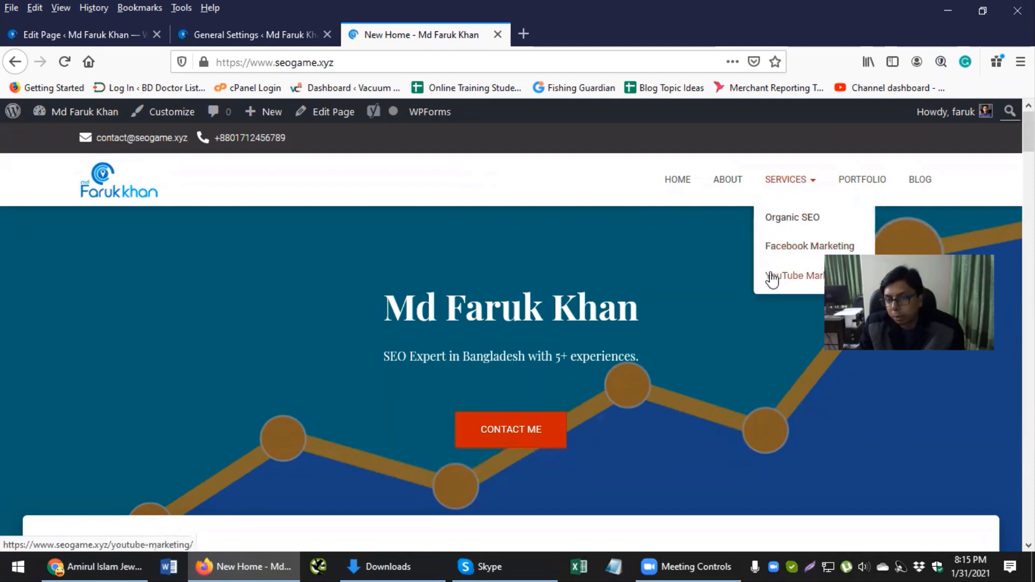
pyautogui.click(780, 225)
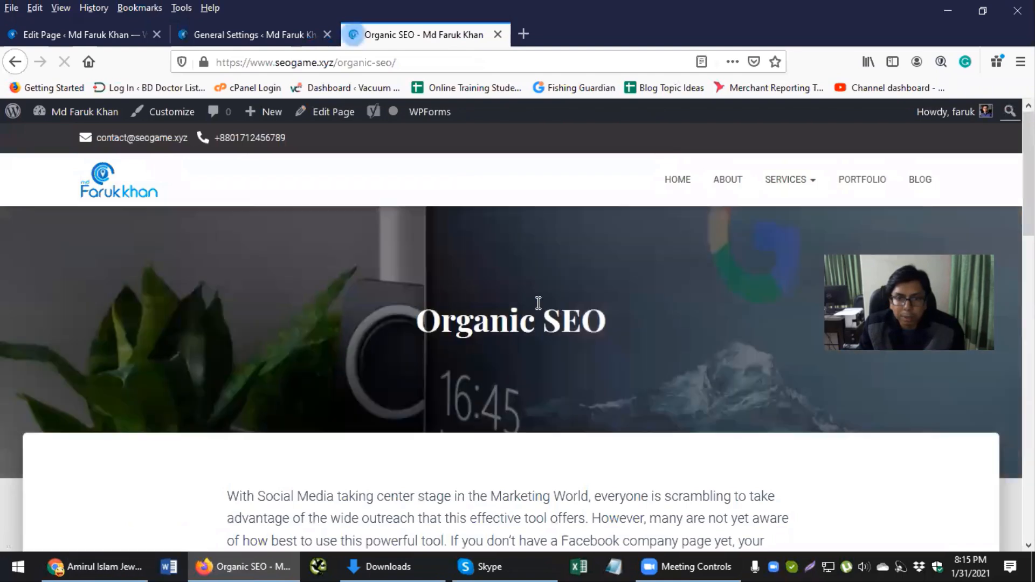
pyautogui.scroll(-4, 517, 315)
pyautogui.scroll(-10, 512, 314)
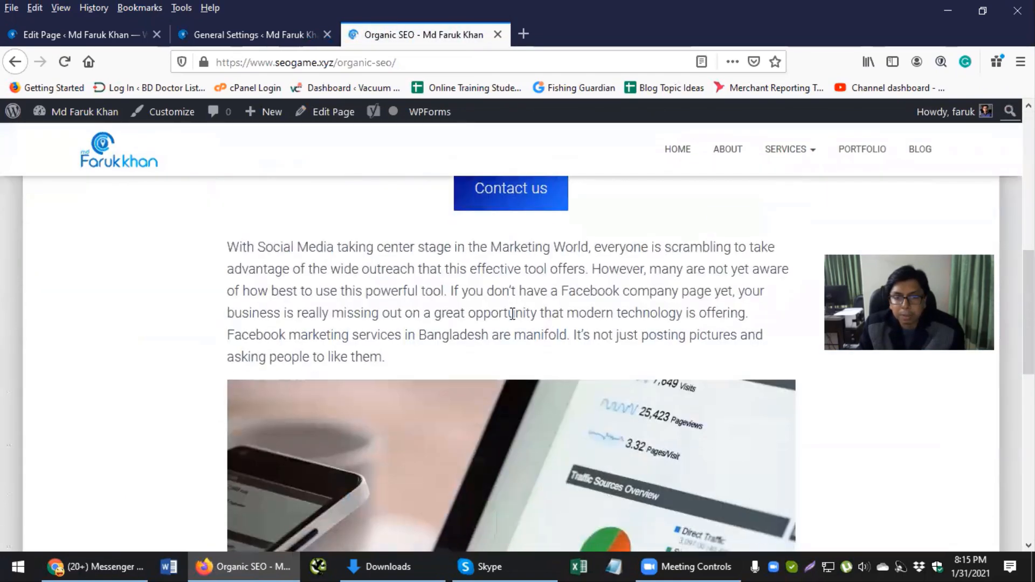
pyautogui.scroll(14, 512, 315)
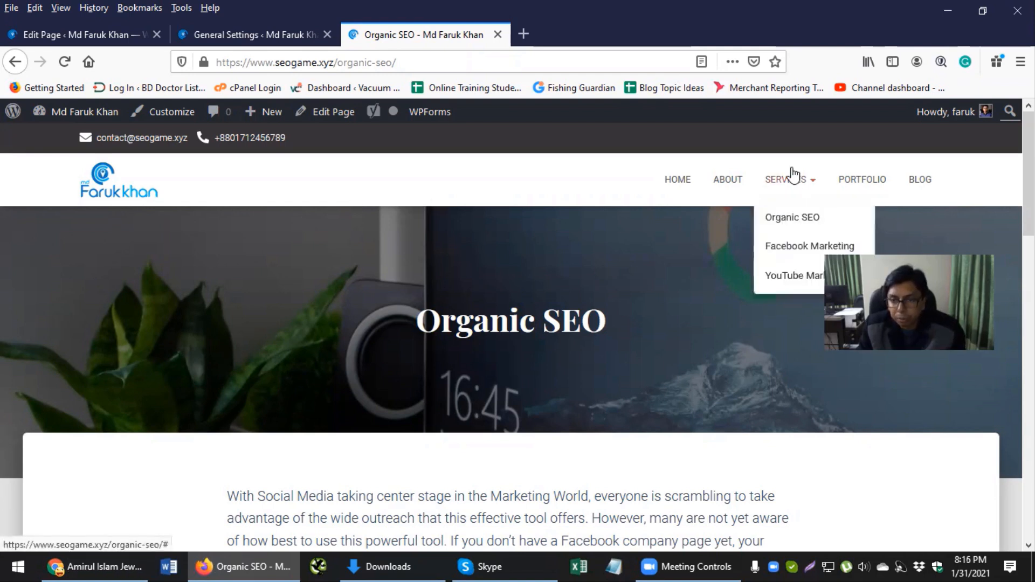
pyautogui.click(782, 249)
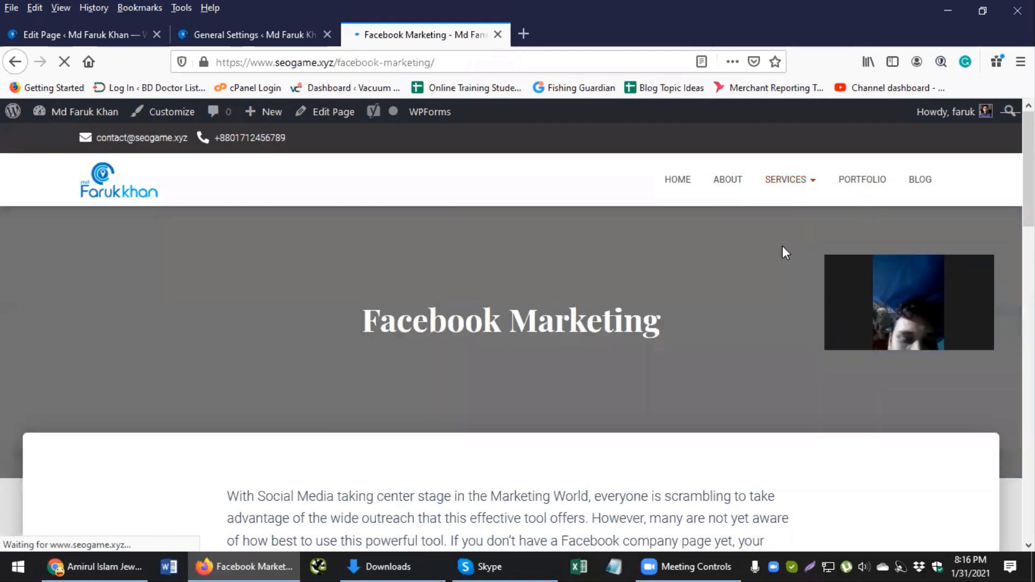
pyautogui.scroll(-15, 574, 310)
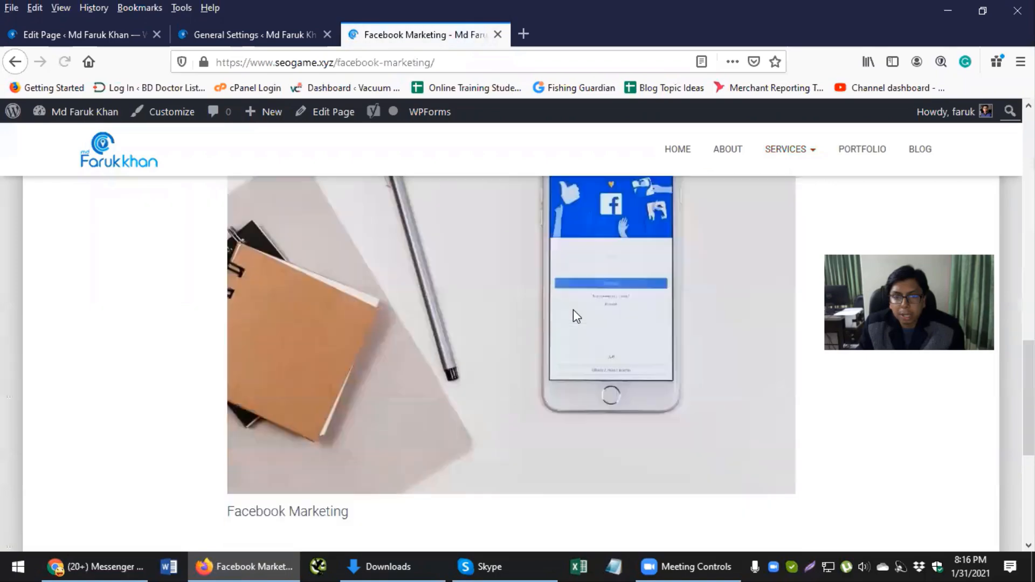
pyautogui.scroll(-5, 574, 310)
pyautogui.scroll(15, 574, 310)
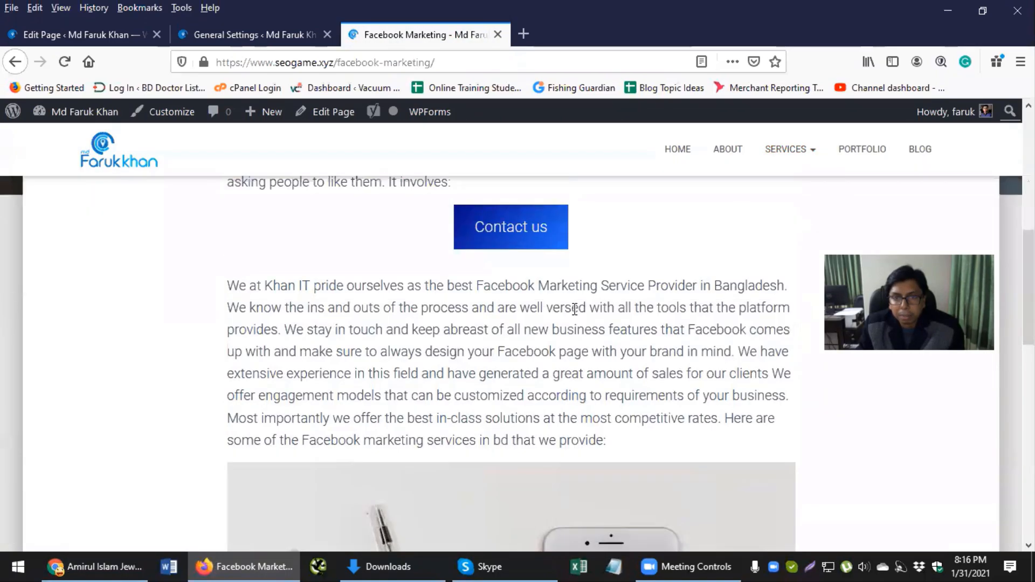
pyautogui.scroll(-15, 539, 302)
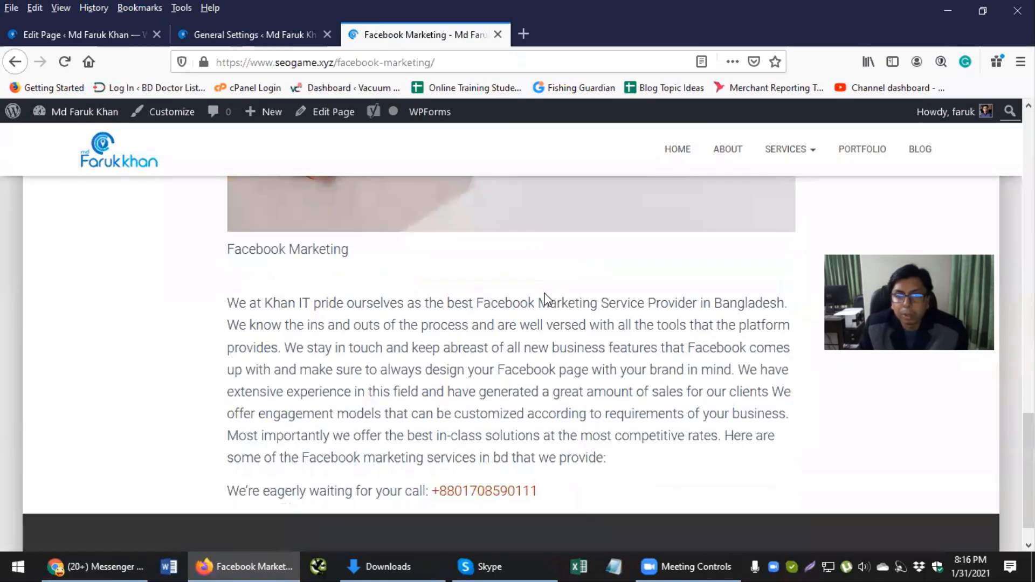
pyautogui.scroll(4, 546, 298)
pyautogui.moveTo(784, 157)
pyautogui.click(802, 246)
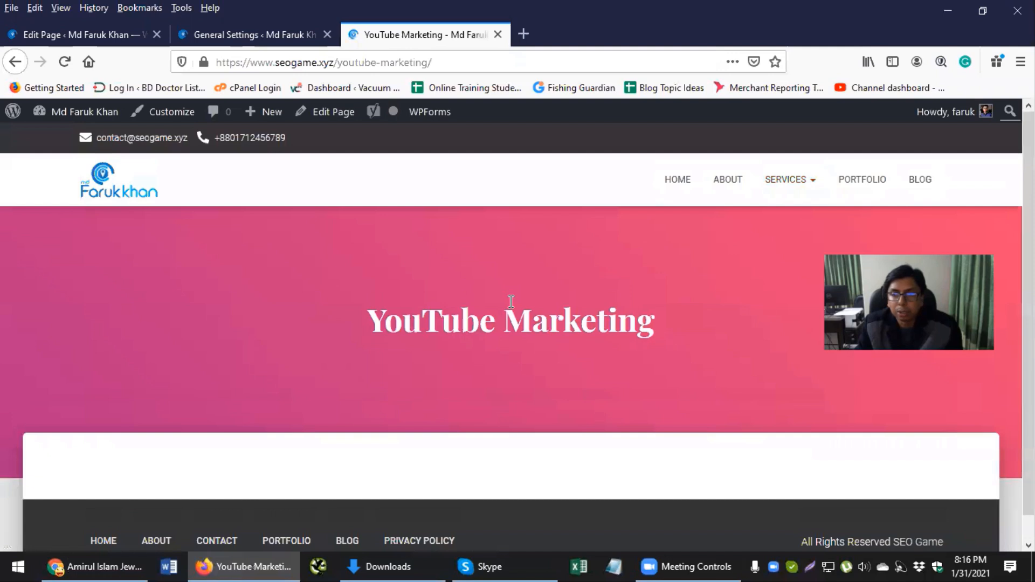
pyautogui.moveTo(769, 185)
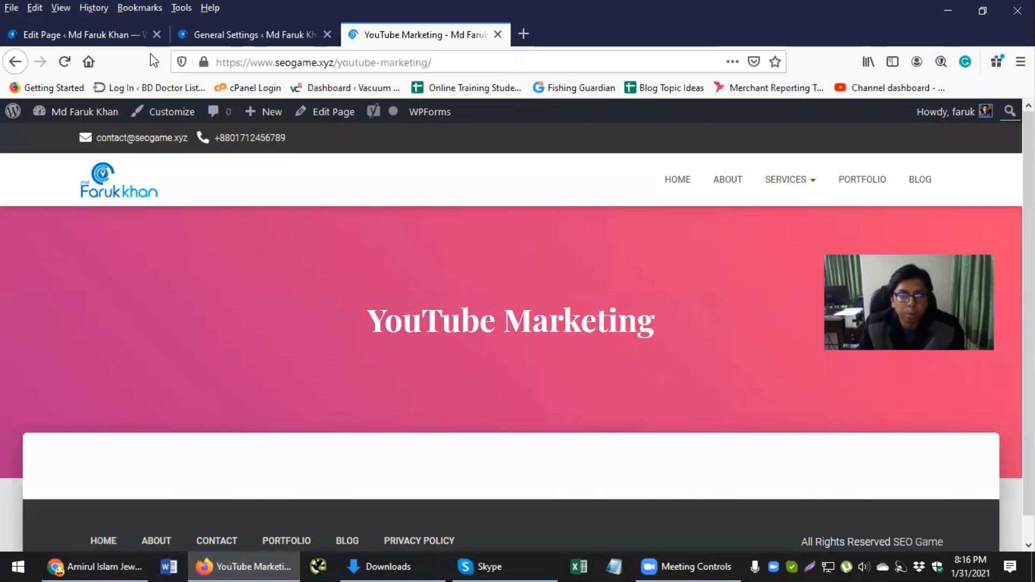
pyautogui.click(195, 42)
# Open the YouTube Marketing page in the editor, checking the live page and the Organic SEO page.
pyautogui.click(40, 231)
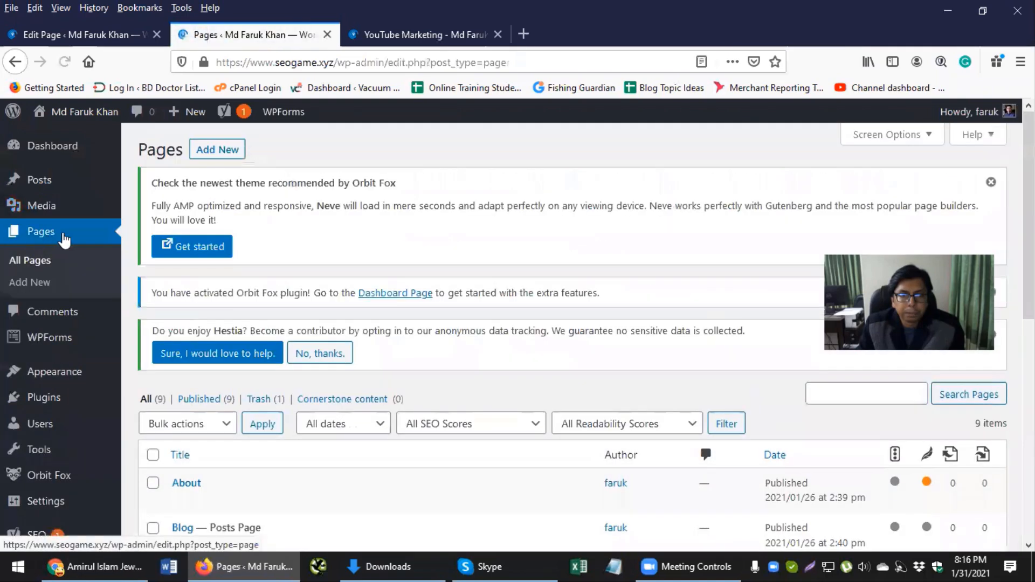
pyautogui.scroll(-7, 299, 246)
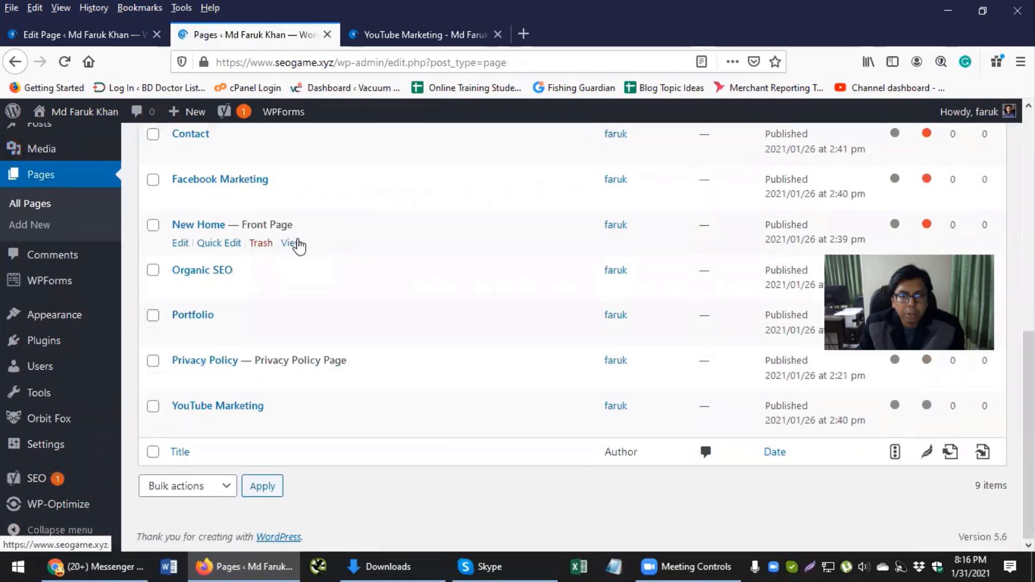
pyautogui.click(178, 424)
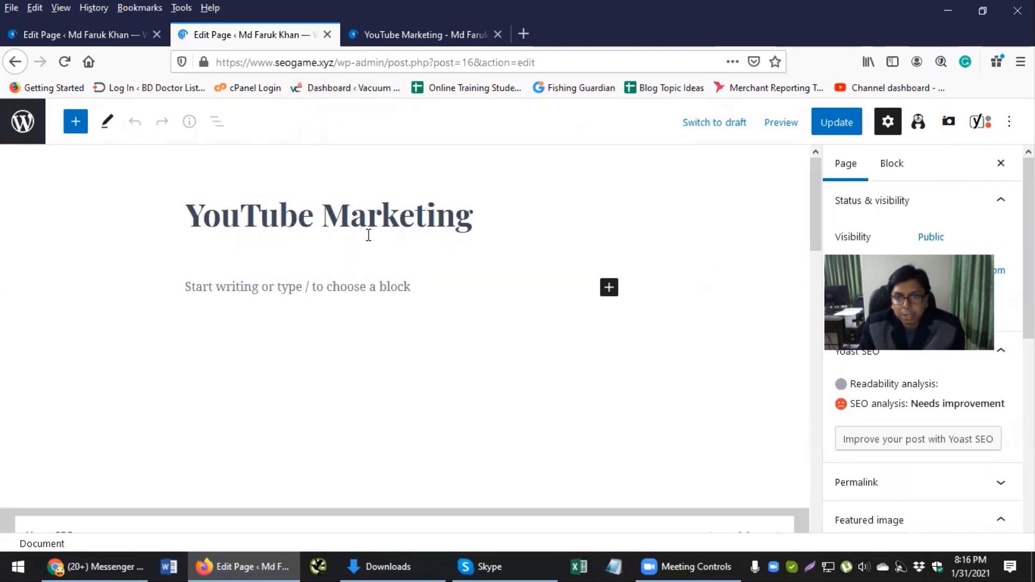
pyautogui.click(421, 35)
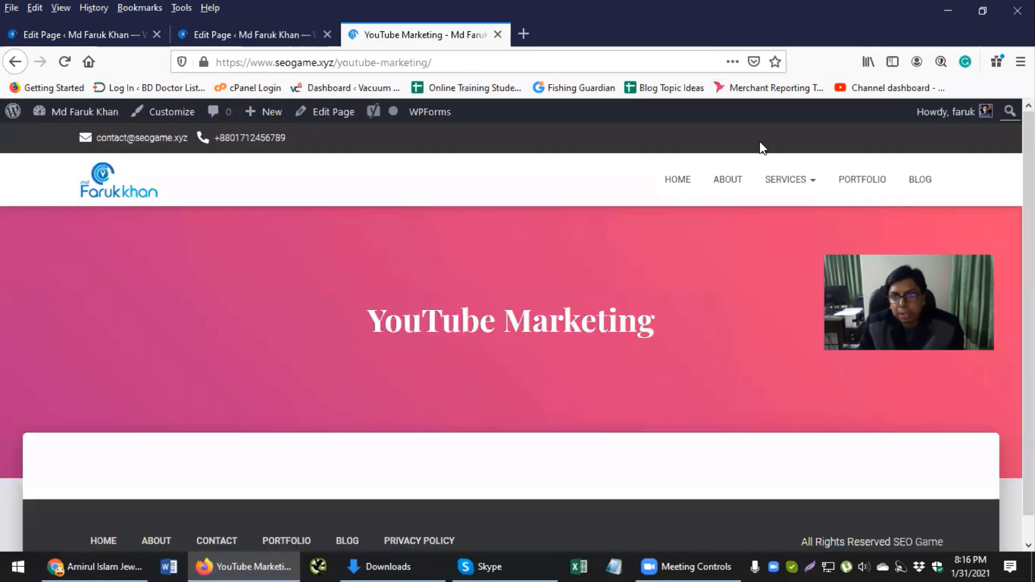
pyautogui.click(773, 220)
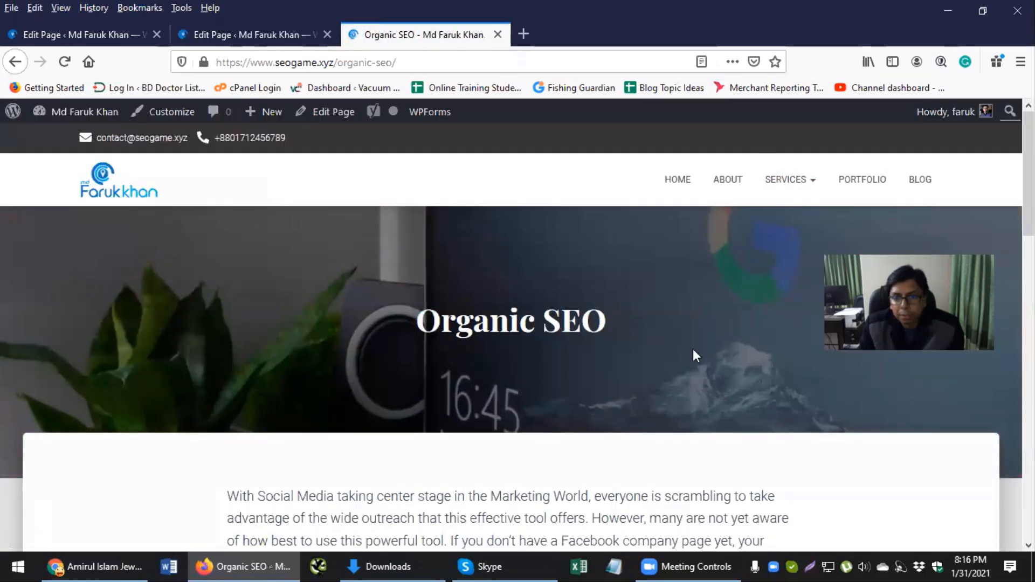
pyautogui.click(280, 35)
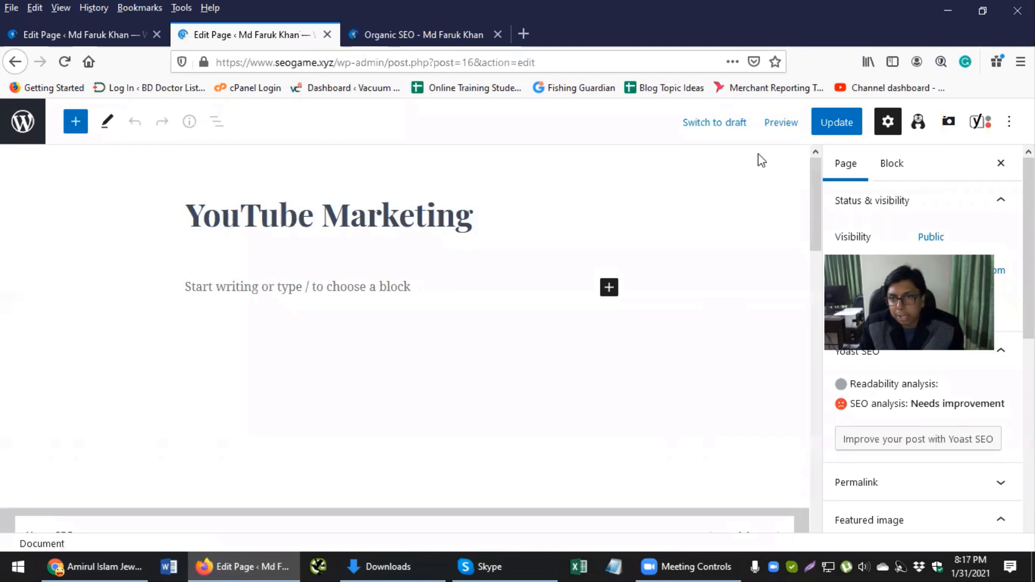
pyautogui.scroll(-4, 906, 305)
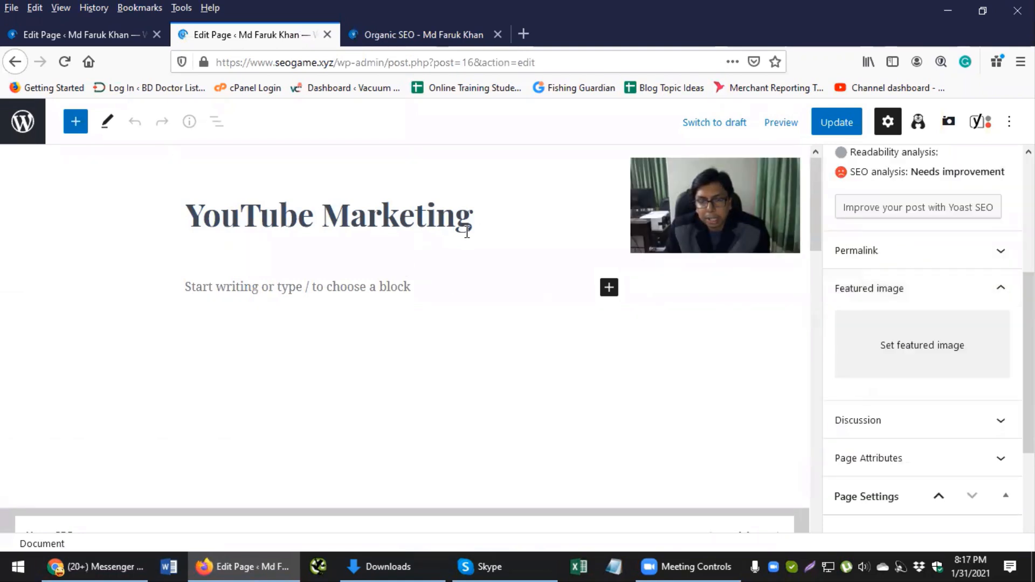
# Upload Youtbue.jpg from Desktop > seo 10 and set it as the page's featured image.
pyautogui.click(930, 347)
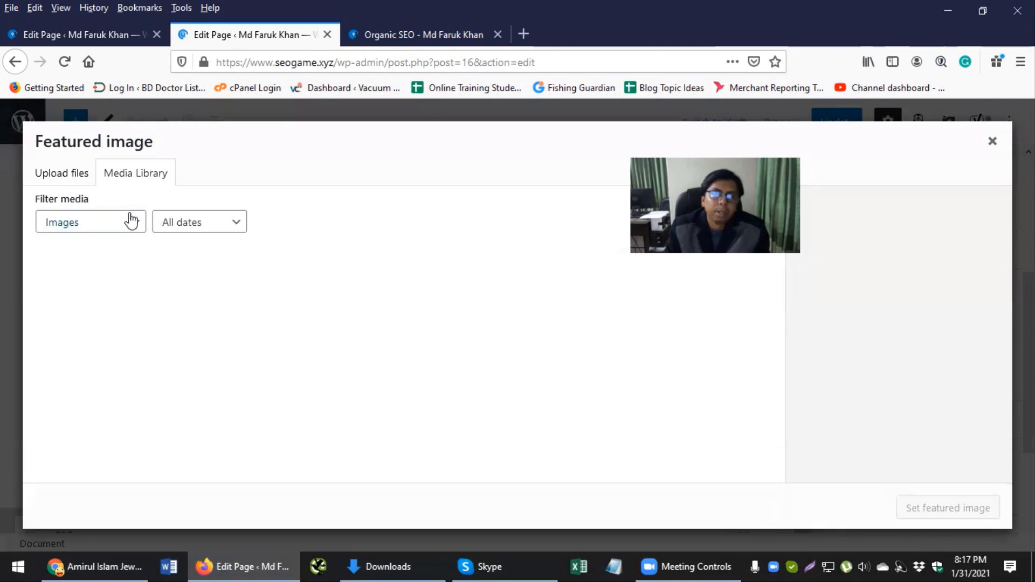
pyautogui.click(78, 180)
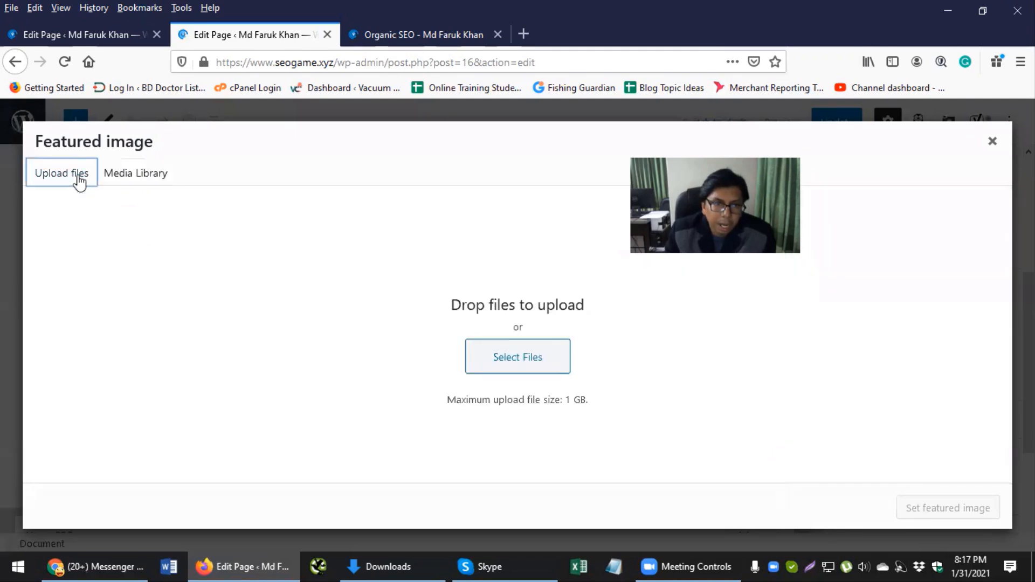
pyautogui.click(484, 356)
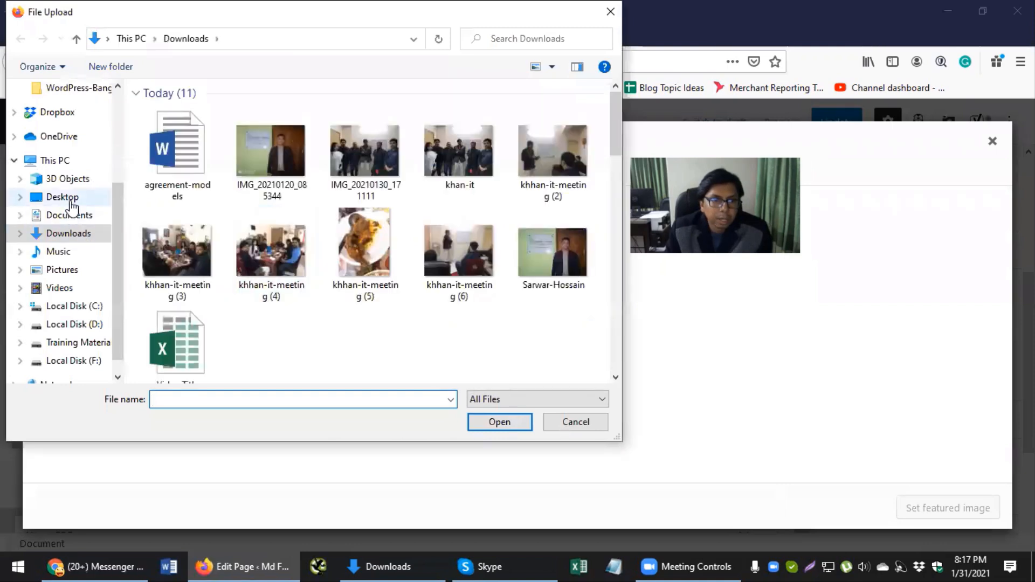
pyautogui.click(71, 201)
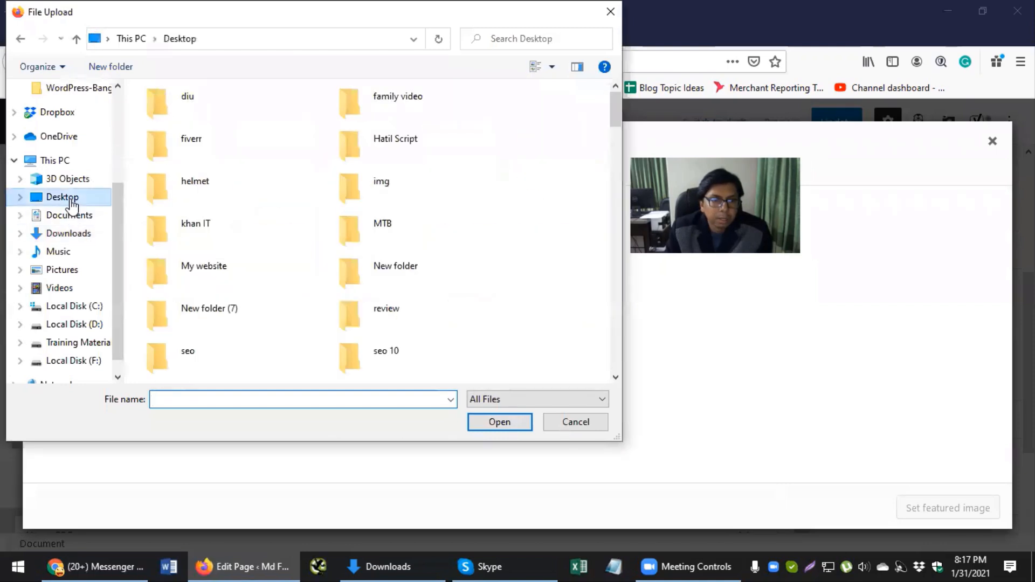
pyautogui.doubleClick(366, 267)
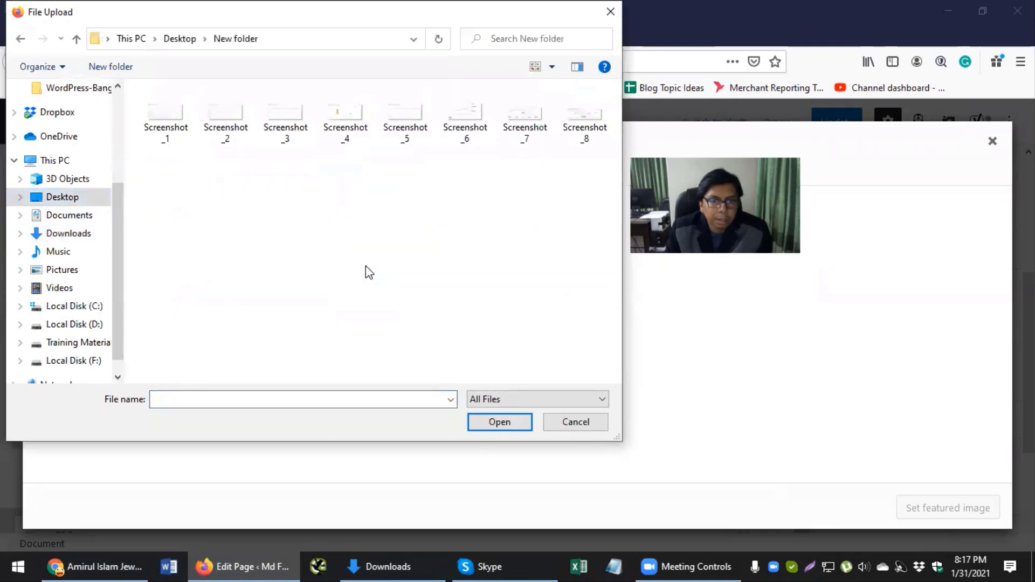
pyautogui.click(76, 38)
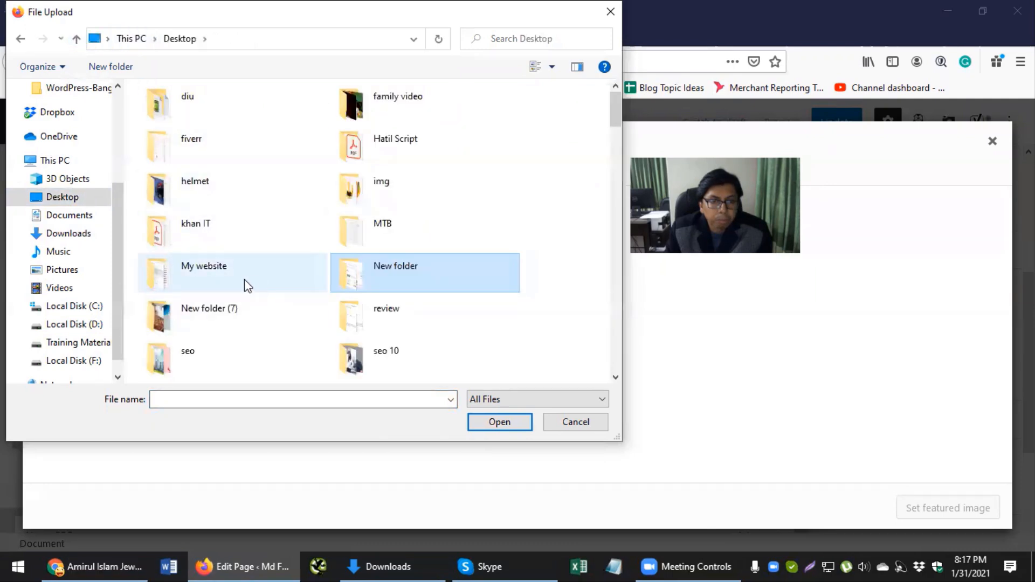
pyautogui.doubleClick(350, 369)
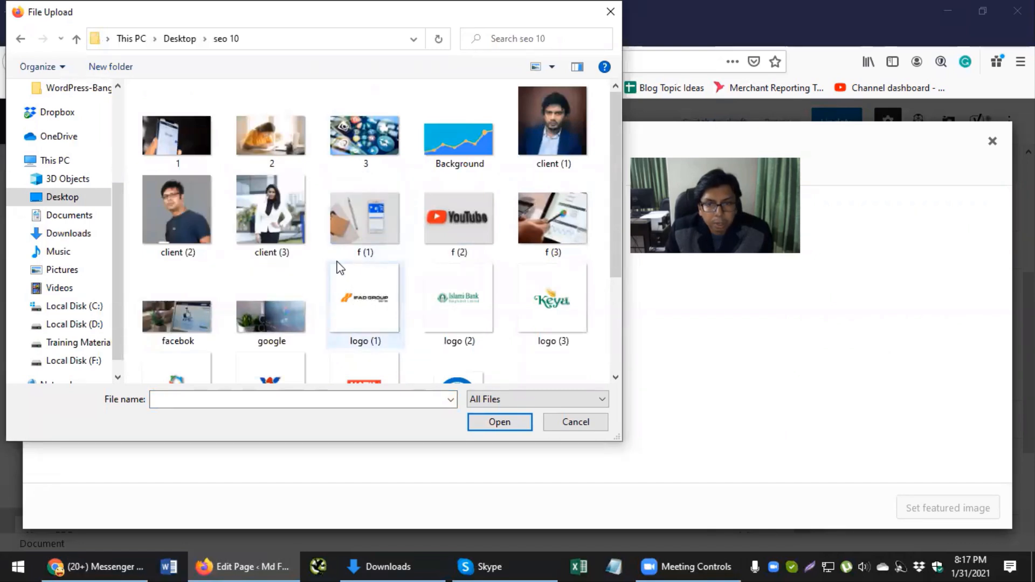
pyautogui.scroll(-3, 340, 268)
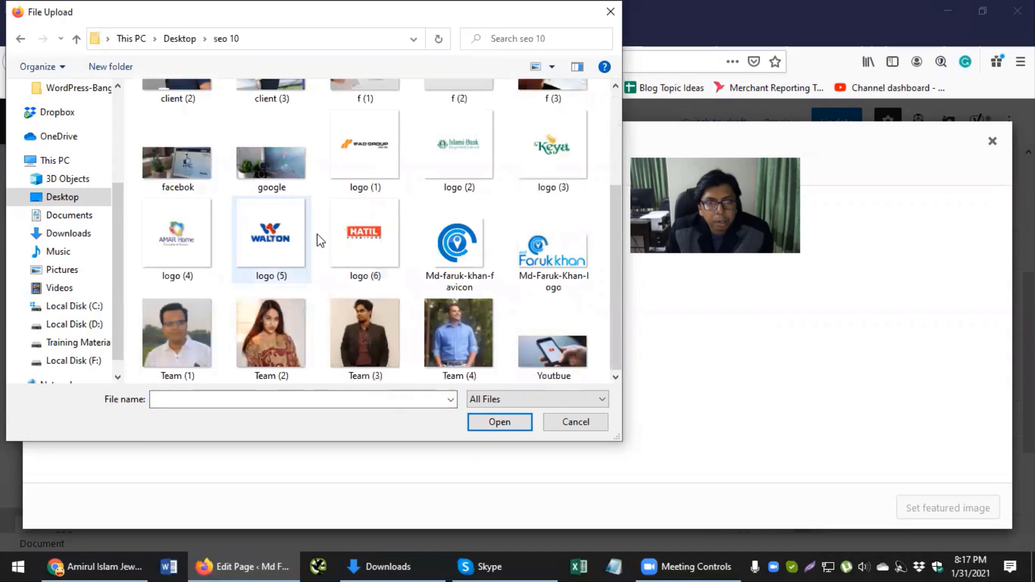
pyautogui.moveTo(616, 248); pyautogui.dragTo(614, 282)
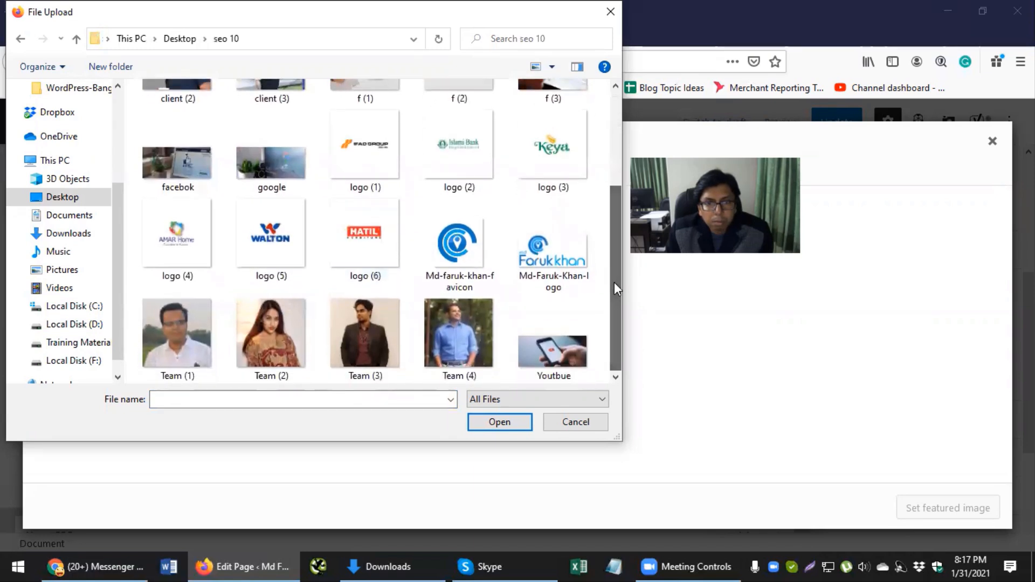
pyautogui.click(556, 348)
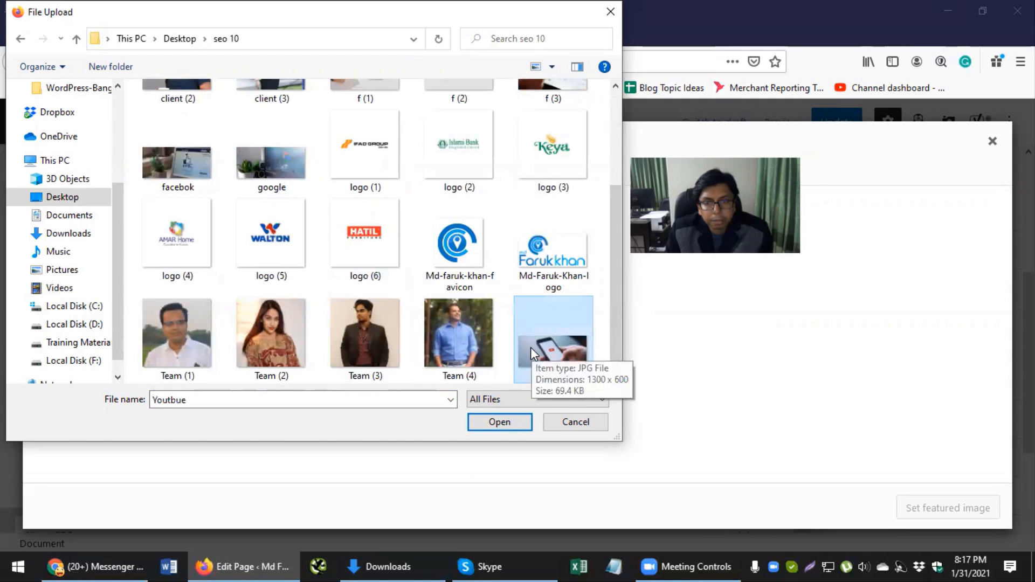
pyautogui.click(478, 425)
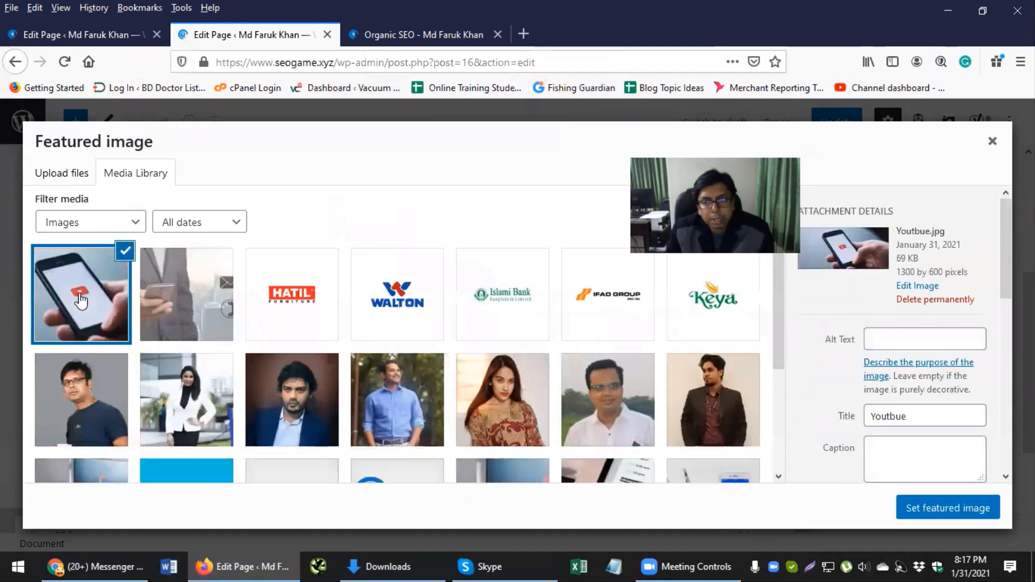
pyautogui.click(903, 507)
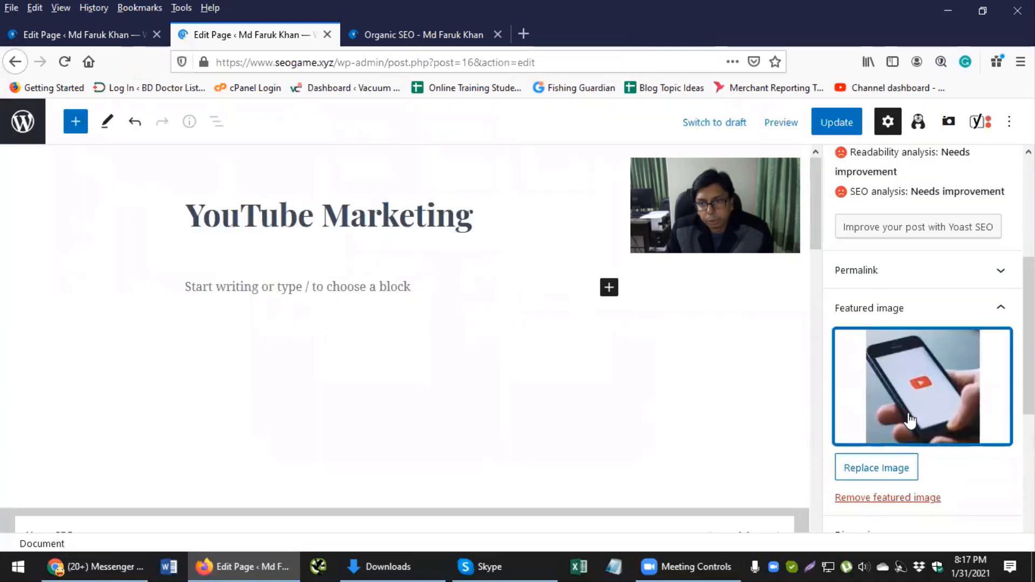
# Update the page, then open the live YouTube Marketing page in a new tab from Organic SEO's Services menu.
pyautogui.click(851, 129)
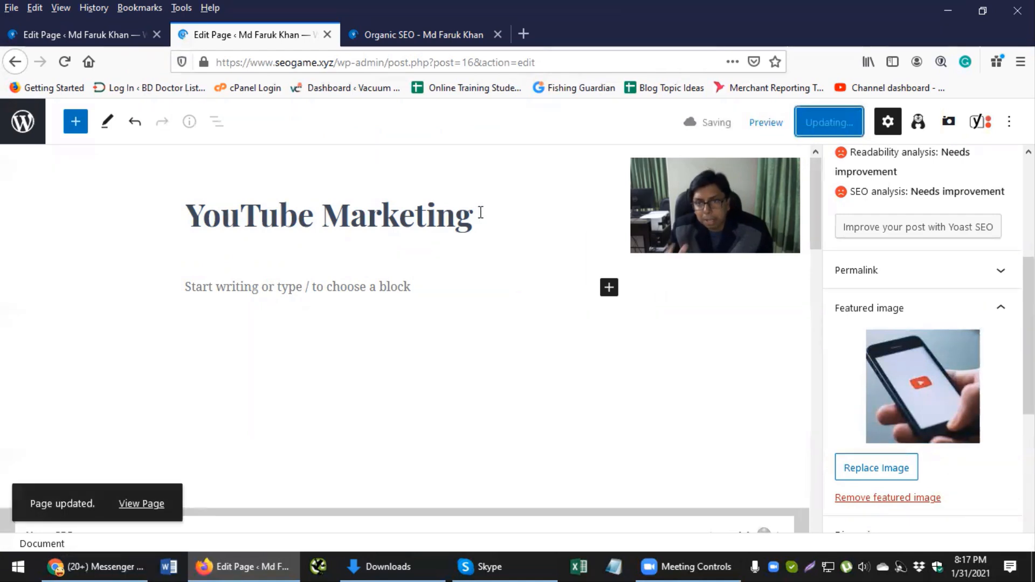
pyautogui.click(463, 38)
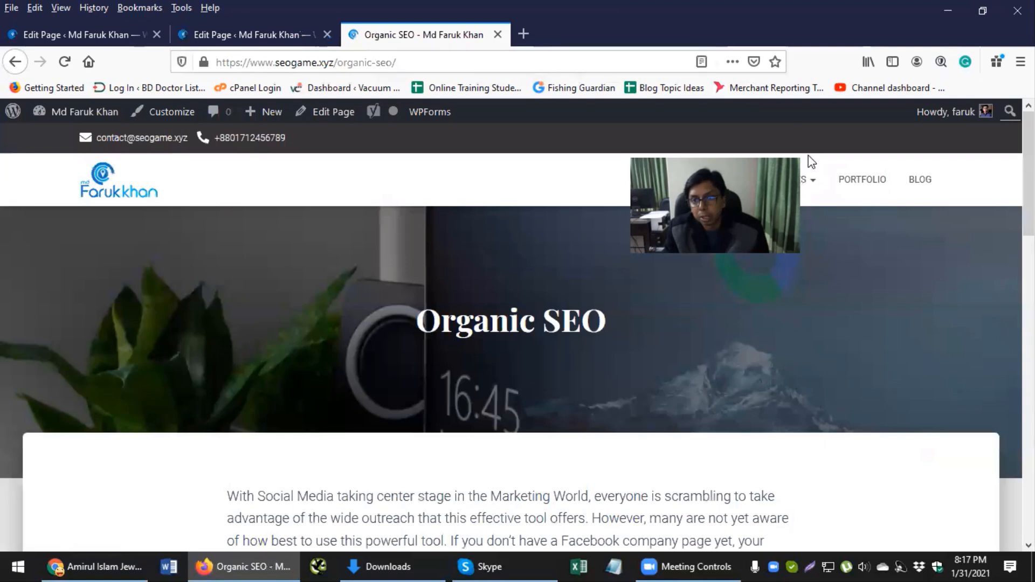
pyautogui.middleClick(815, 276)
pyautogui.click(552, 33)
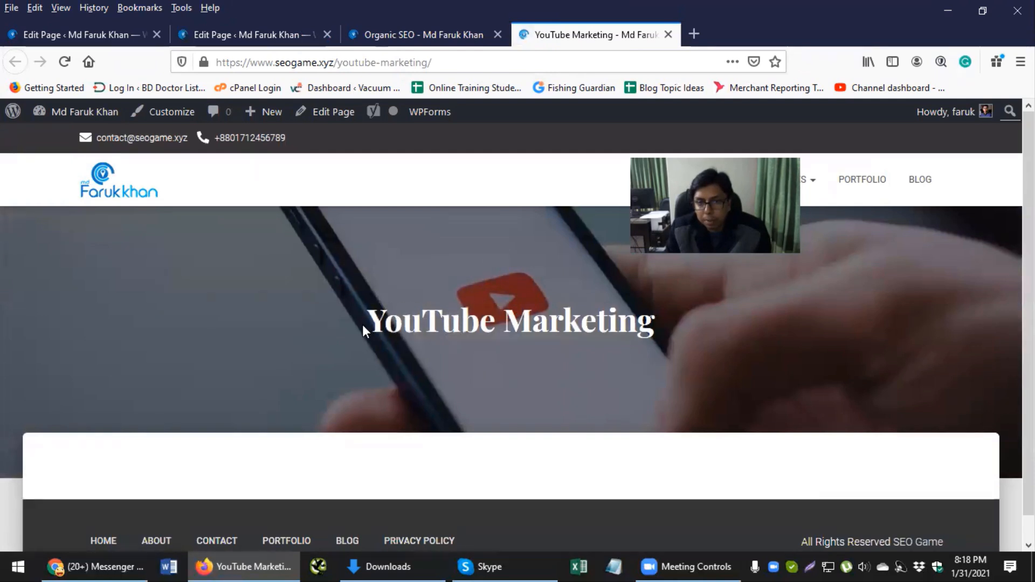
pyautogui.click(273, 32)
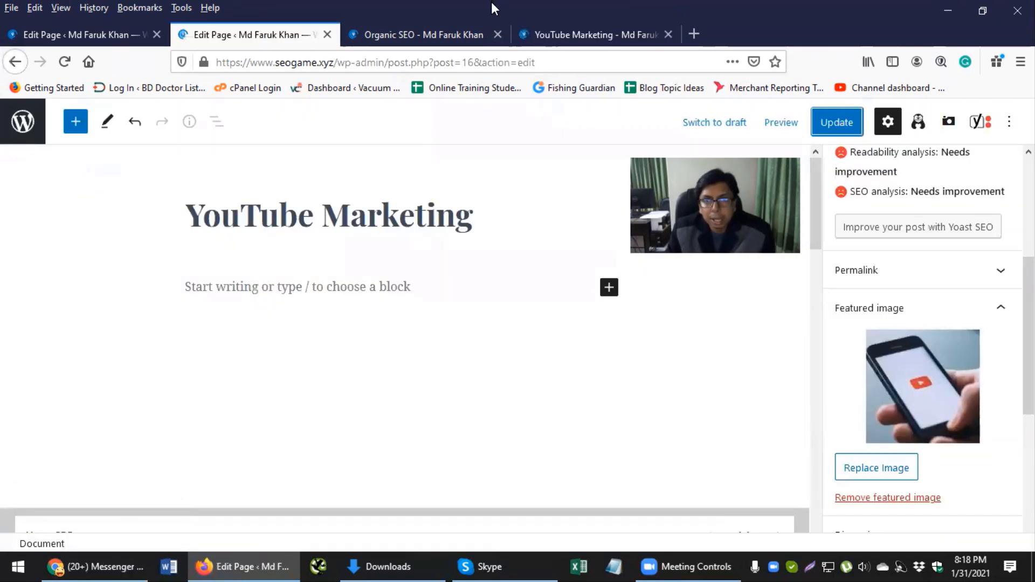
pyautogui.click(431, 35)
# Copy the Organic SEO social media intro paragraph and paste it as the page's first paragraph.
pyautogui.scroll(-4, 431, 347)
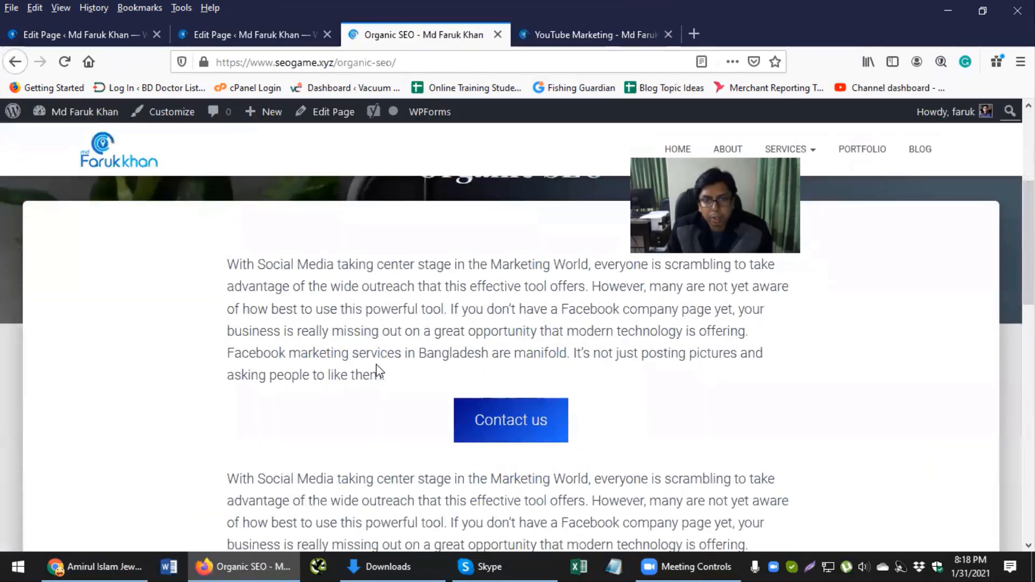
pyautogui.moveTo(390, 377); pyautogui.dragTo(231, 261)
pyautogui.hotkey('ctrl', 'c')
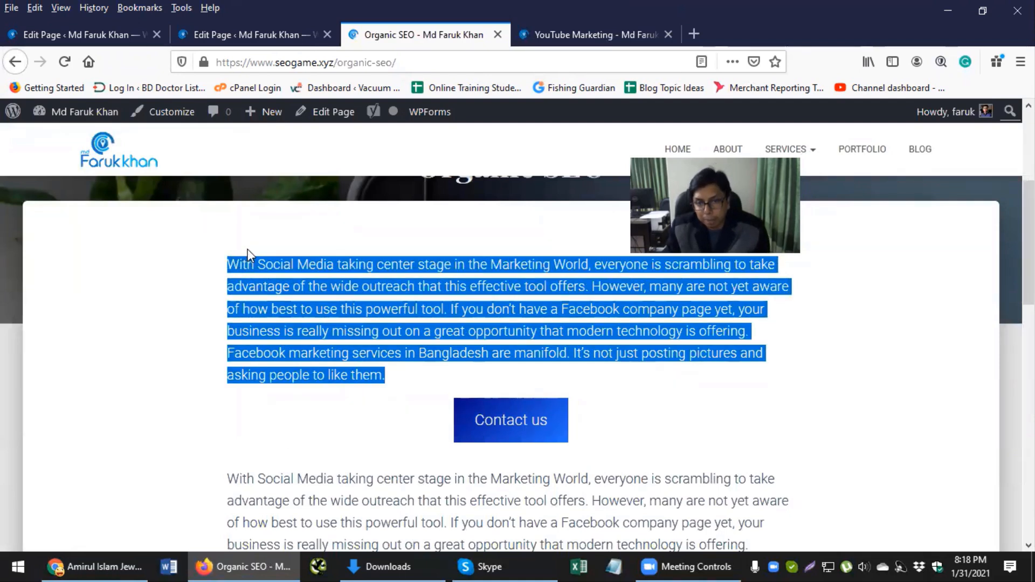
pyautogui.click(277, 33)
pyautogui.click(298, 286)
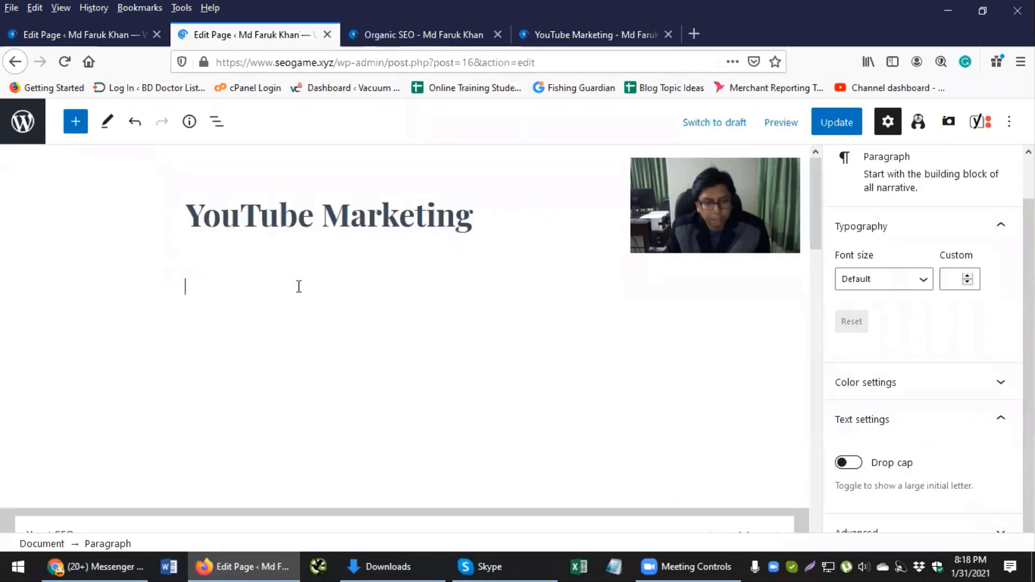
pyautogui.hotkey('ctrl', 'v')
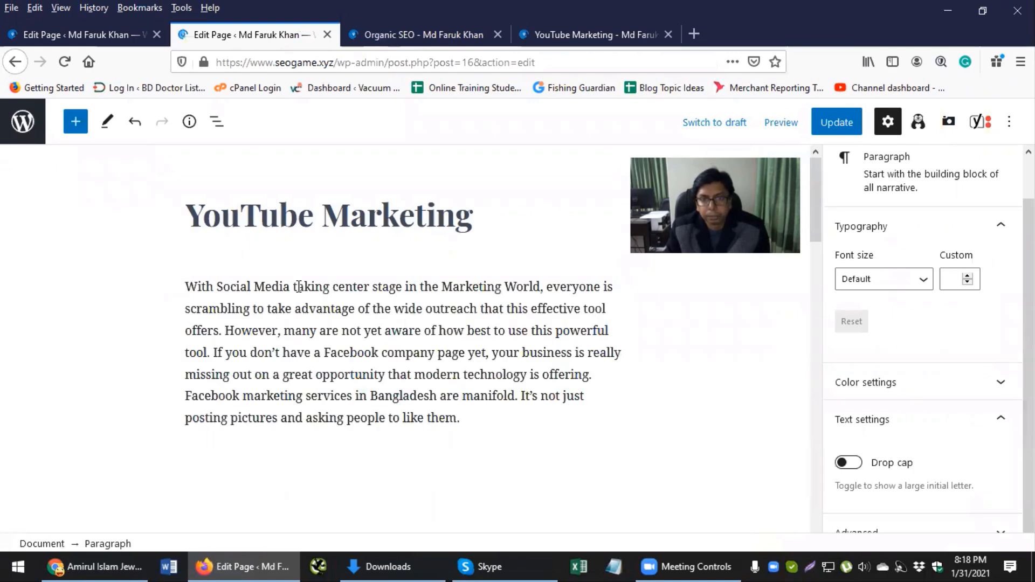
pyautogui.press('Return')
pyautogui.scroll(-3, 367, 345)
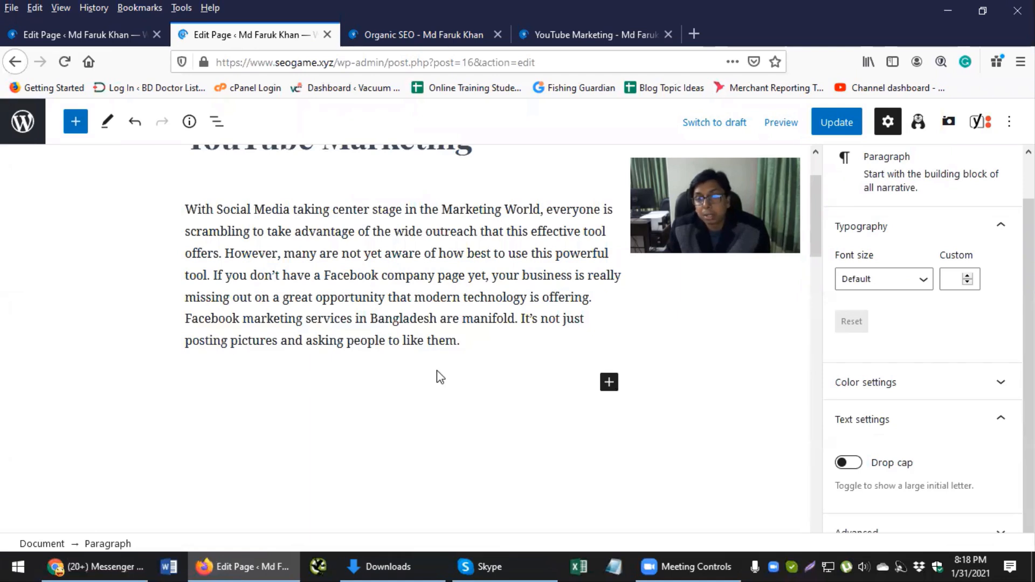
pyautogui.scroll(3, 427, 353)
pyautogui.scroll(-3, 402, 380)
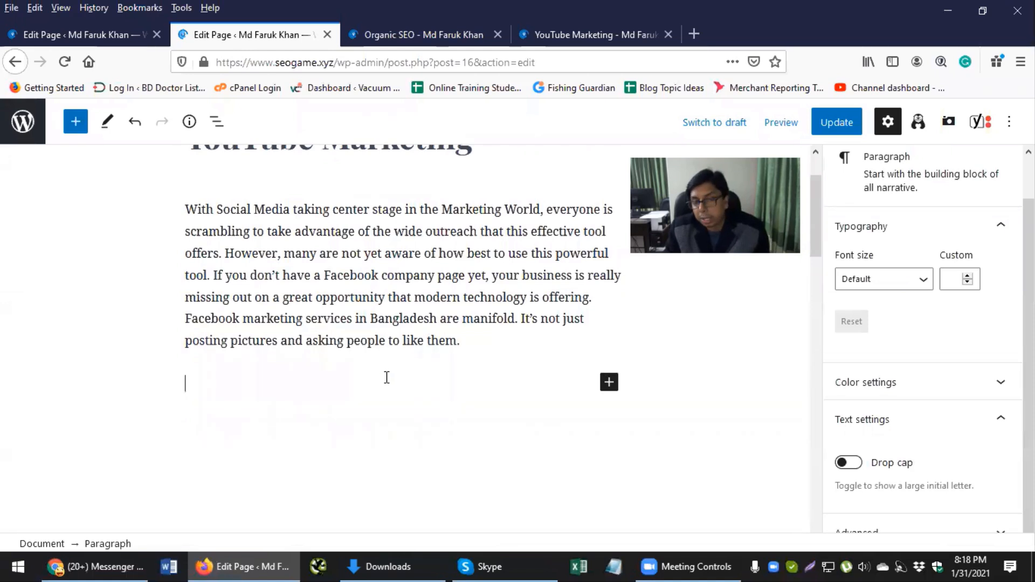
pyautogui.click(609, 382)
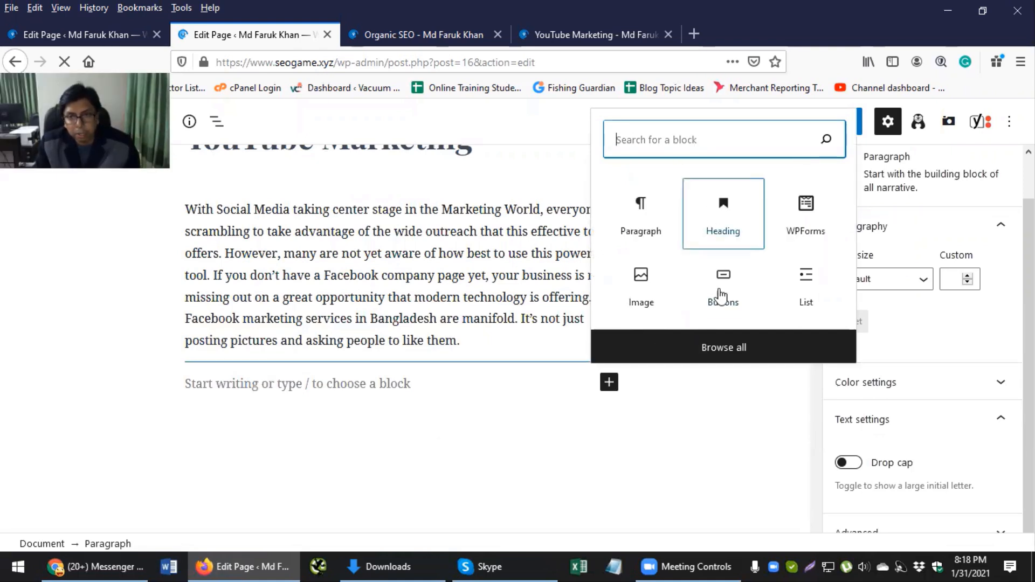
# Insert a Buttons block labelled 'Contact Us' below the paragraph and centre-align it.
pyautogui.write('butt')
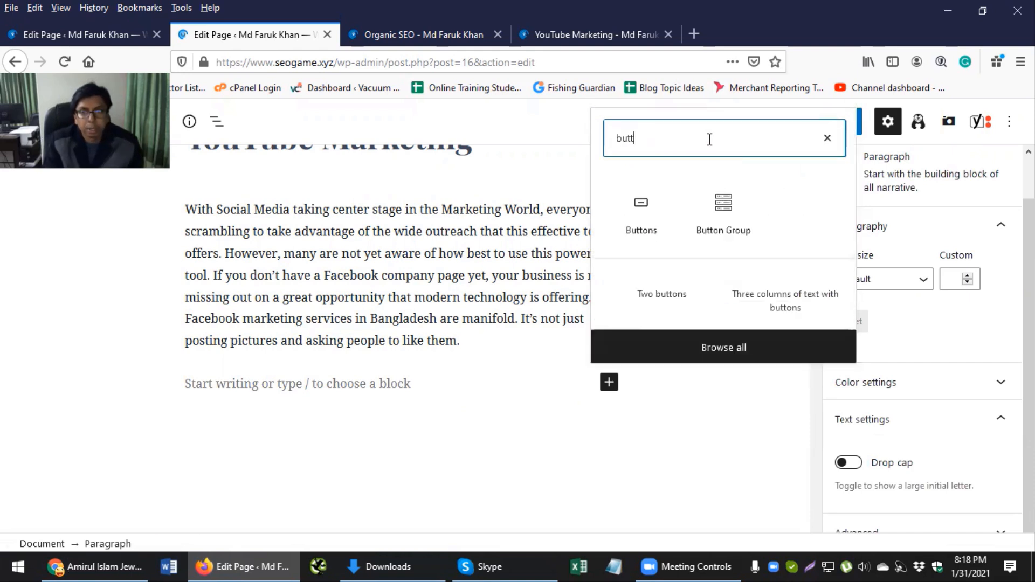
pyautogui.click(639, 215)
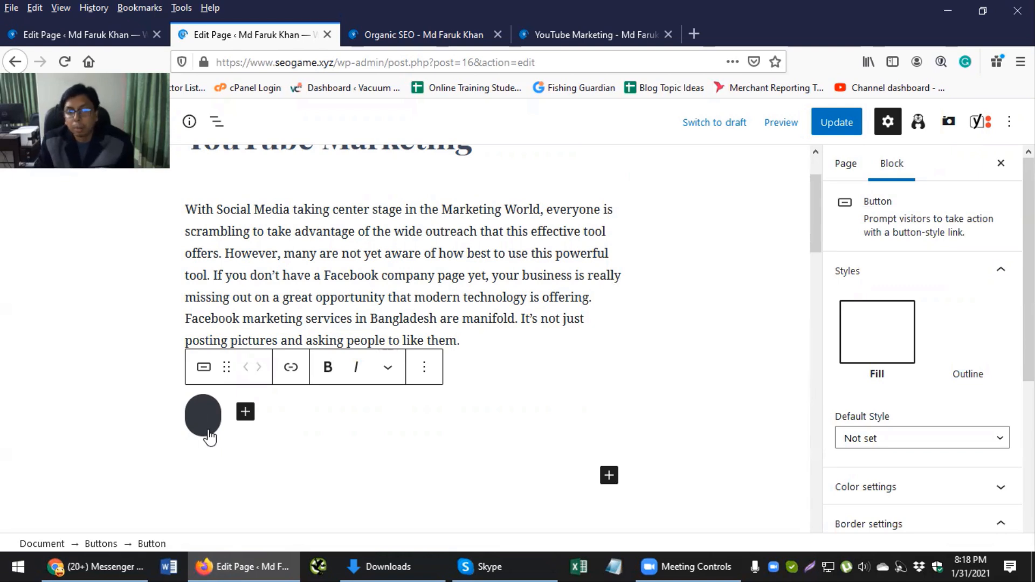
pyautogui.write('Cona')
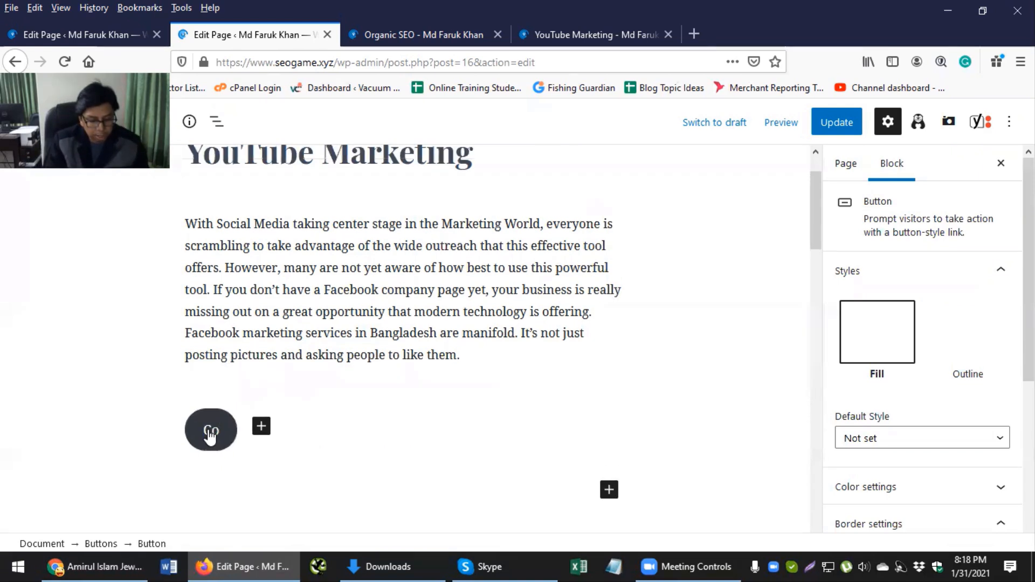
pyautogui.press('BackSpace')
pyautogui.press('BackSpace')
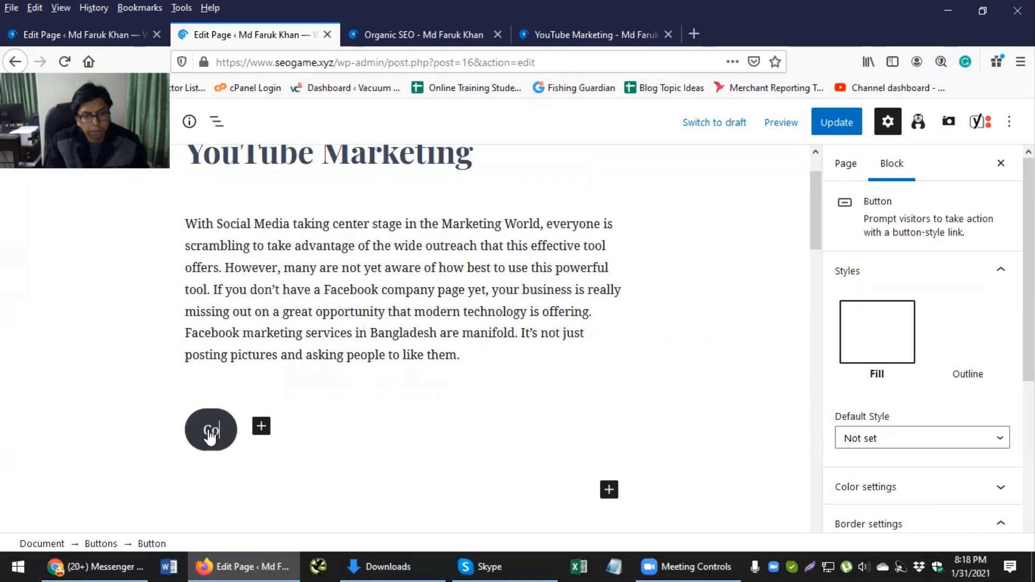
pyautogui.write('ntact Us')
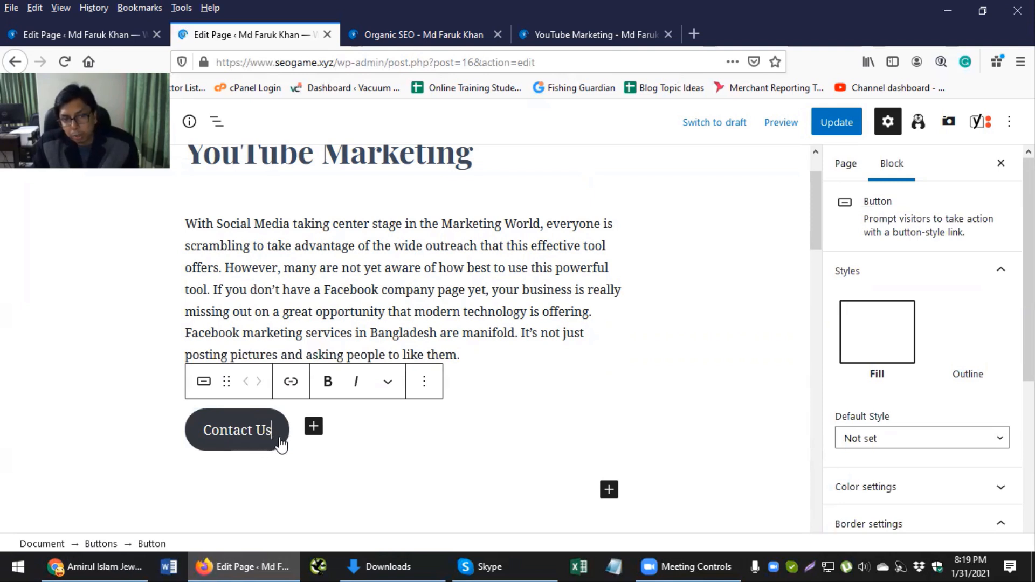
pyautogui.click(303, 451)
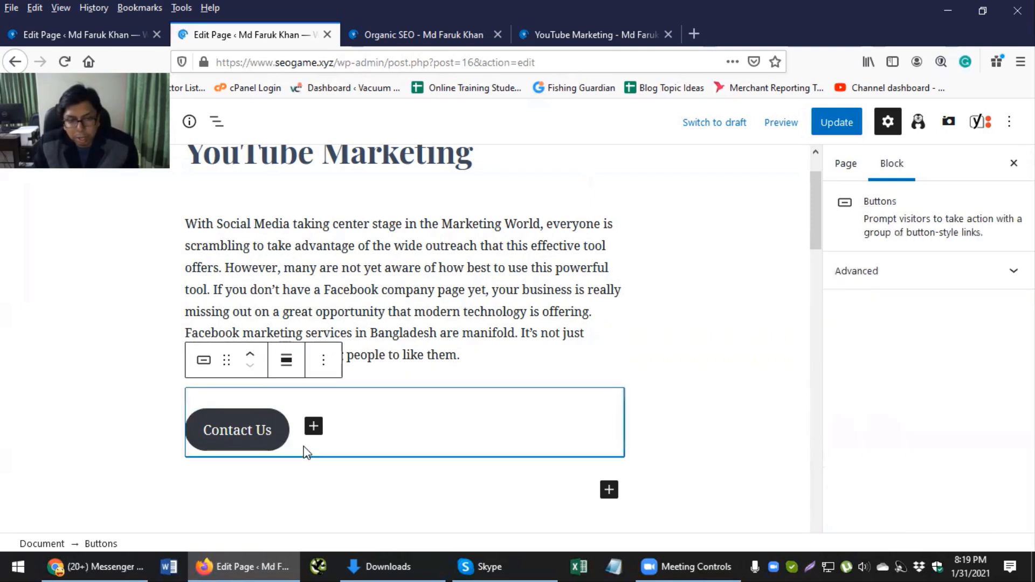
pyautogui.click(326, 481)
pyautogui.click(326, 452)
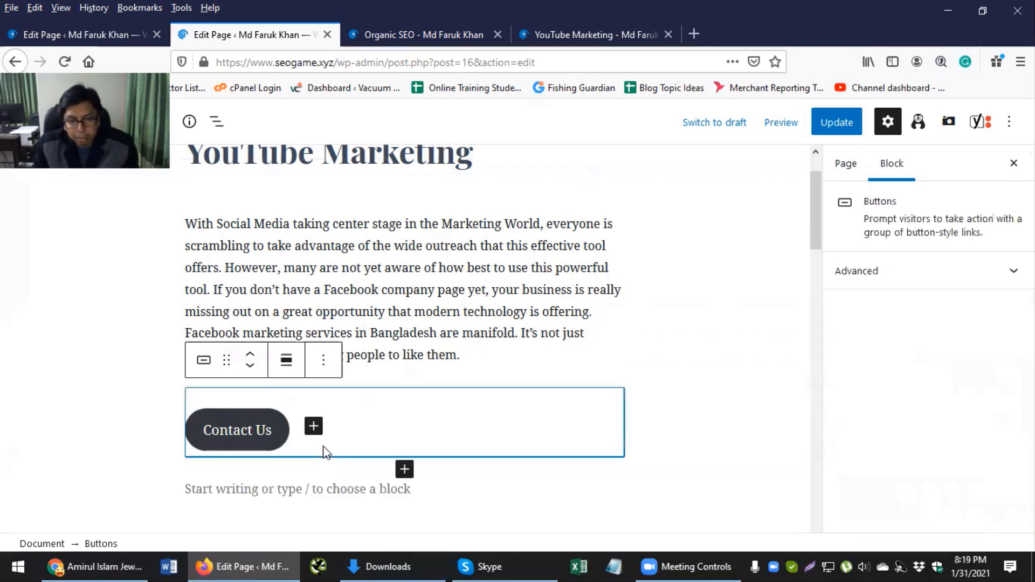
pyautogui.click(285, 363)
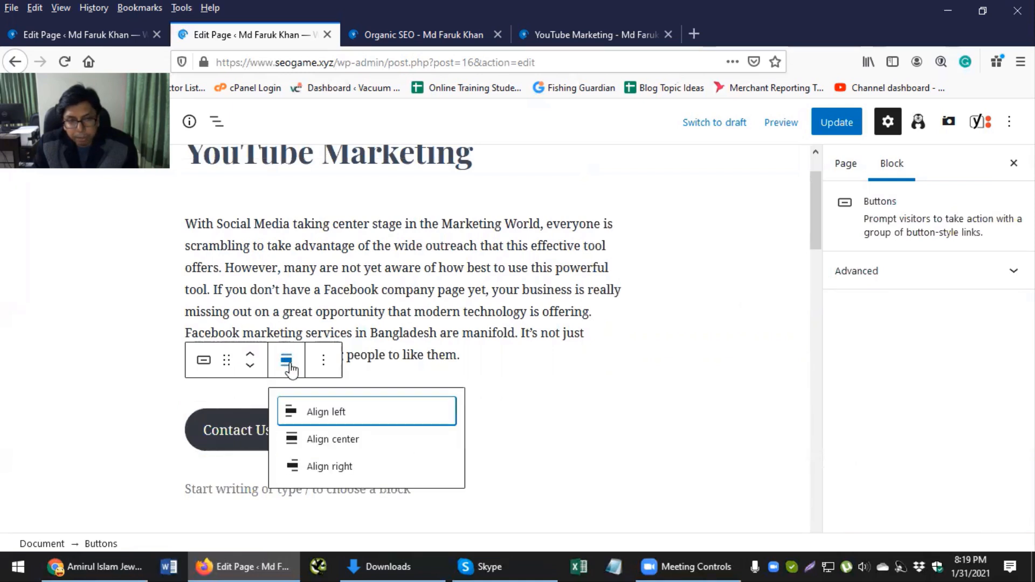
pyautogui.click(323, 442)
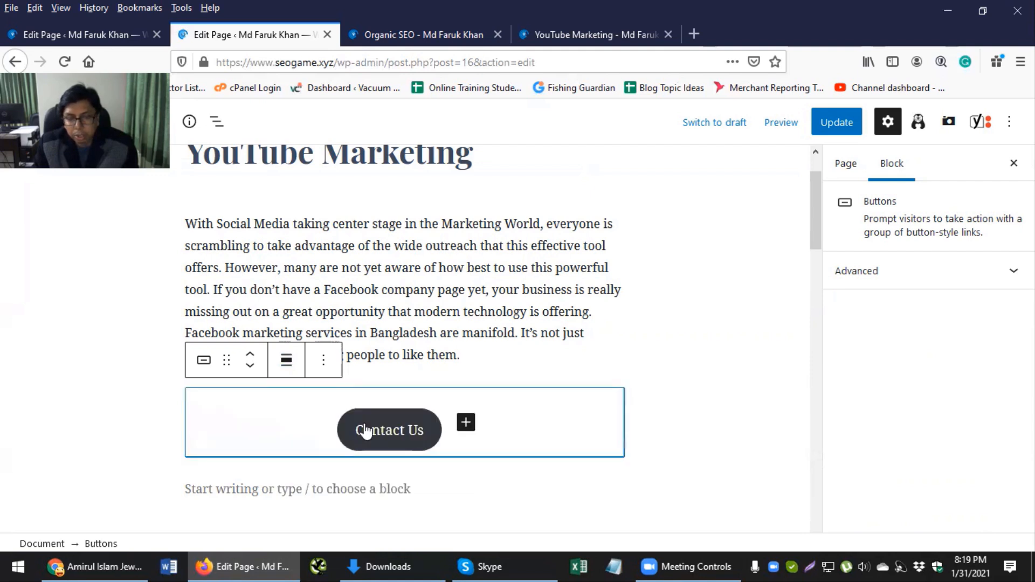
pyautogui.click(431, 448)
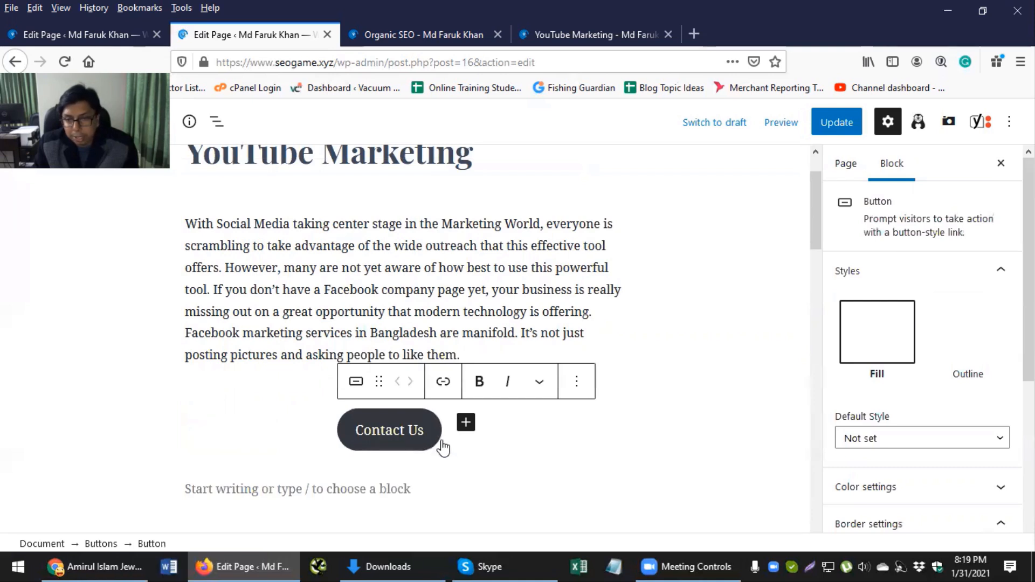
# Set the Contact Us button's border radius to 0 and give it a dark-blue gradient background.
pyautogui.scroll(-3, 958, 383)
pyautogui.scroll(-1, 954, 372)
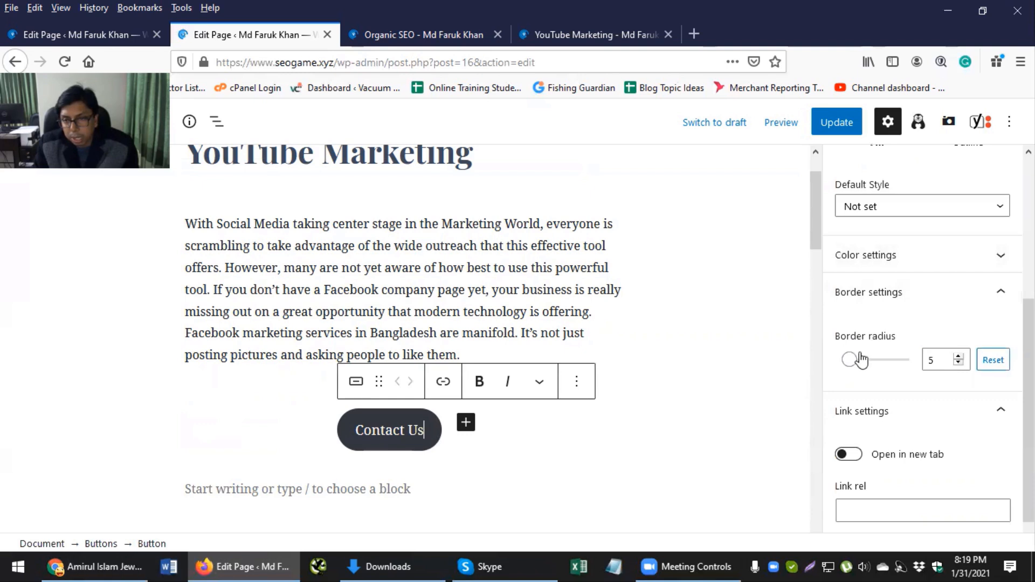
pyautogui.moveTo(853, 366); pyautogui.dragTo(837, 366)
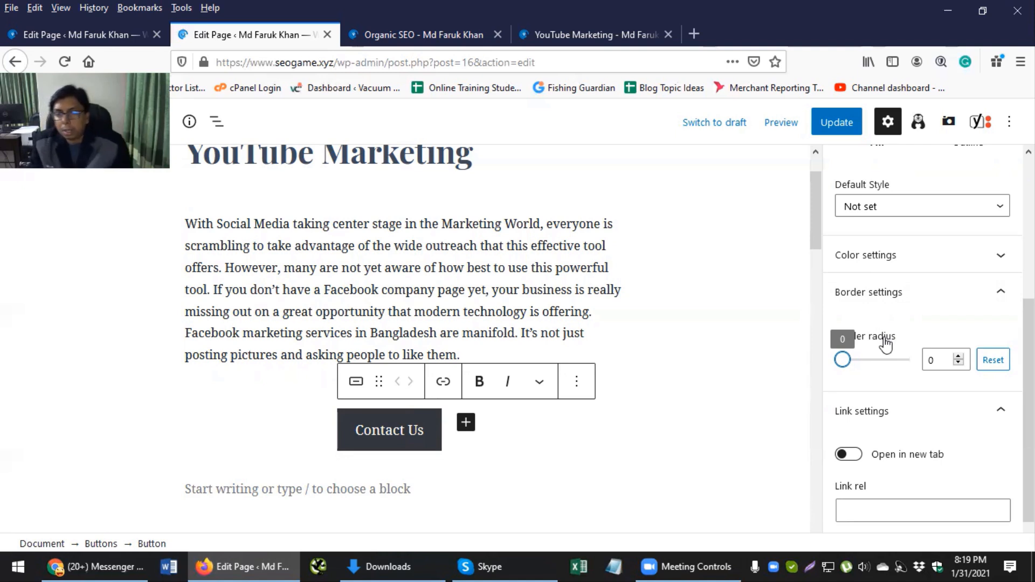
pyautogui.click(944, 263)
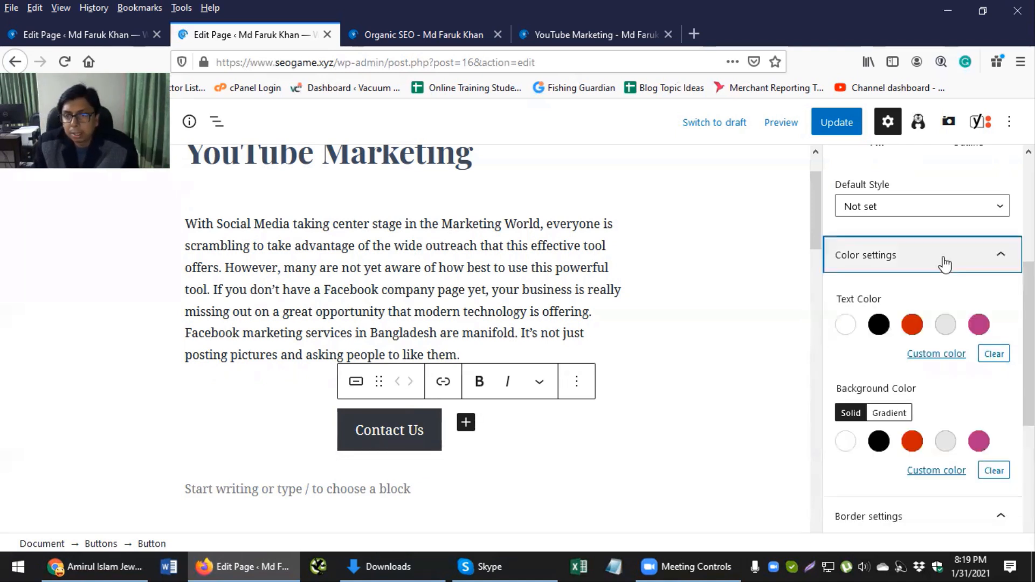
pyautogui.scroll(-2, 833, 352)
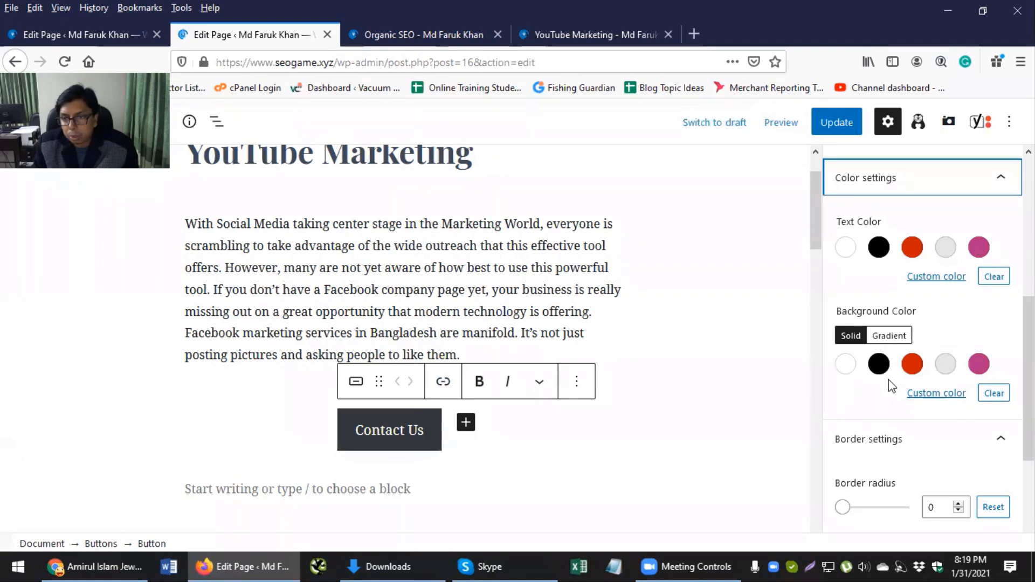
pyautogui.click(888, 339)
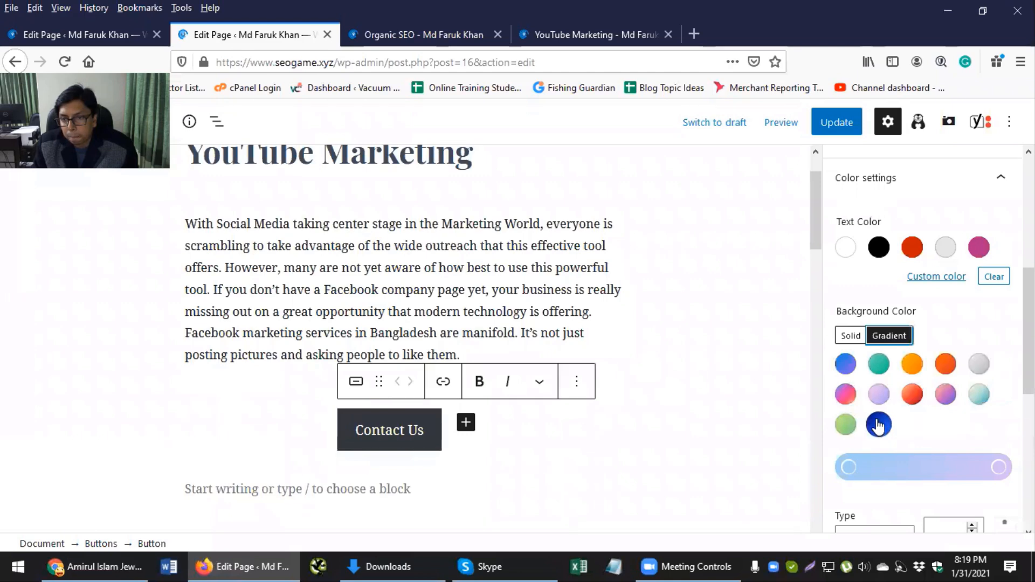
pyautogui.click(879, 424)
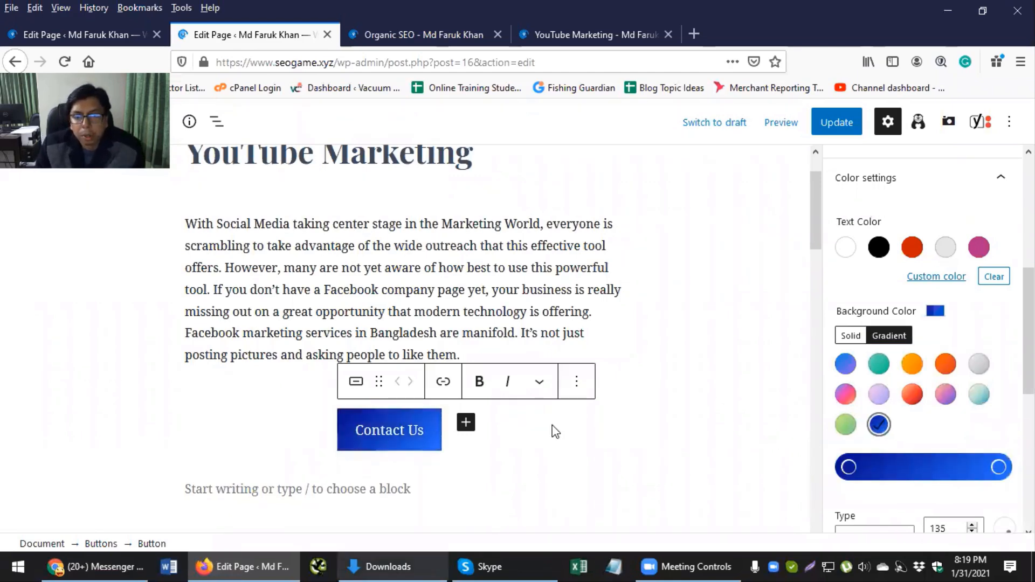
pyautogui.scroll(-2, 555, 431)
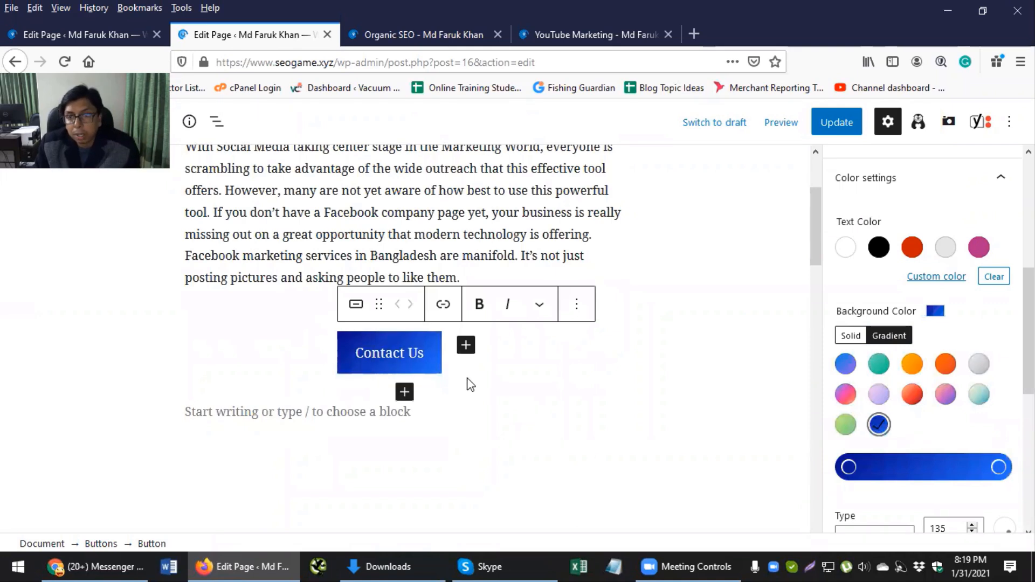
pyautogui.click(470, 384)
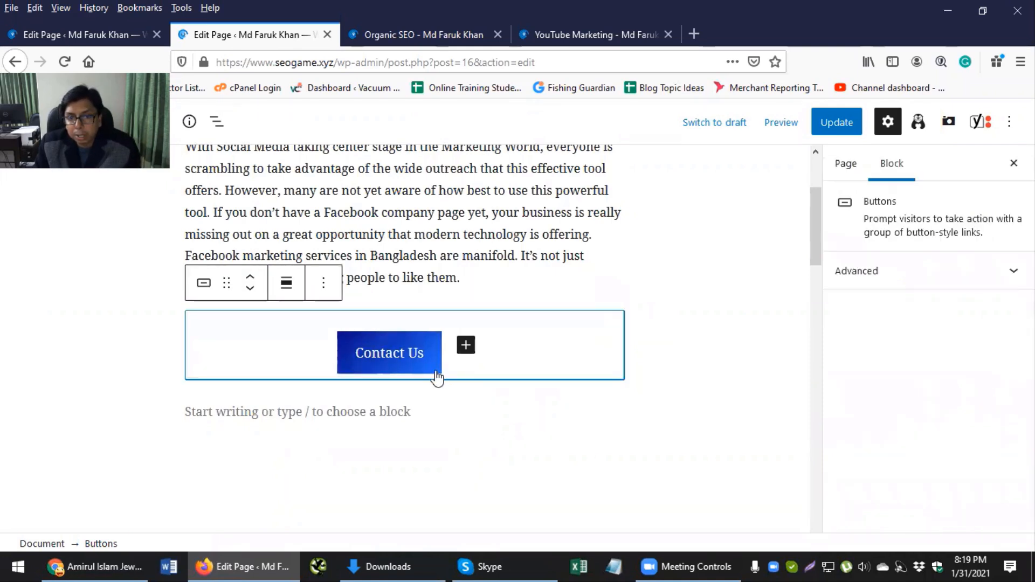
pyautogui.click(436, 372)
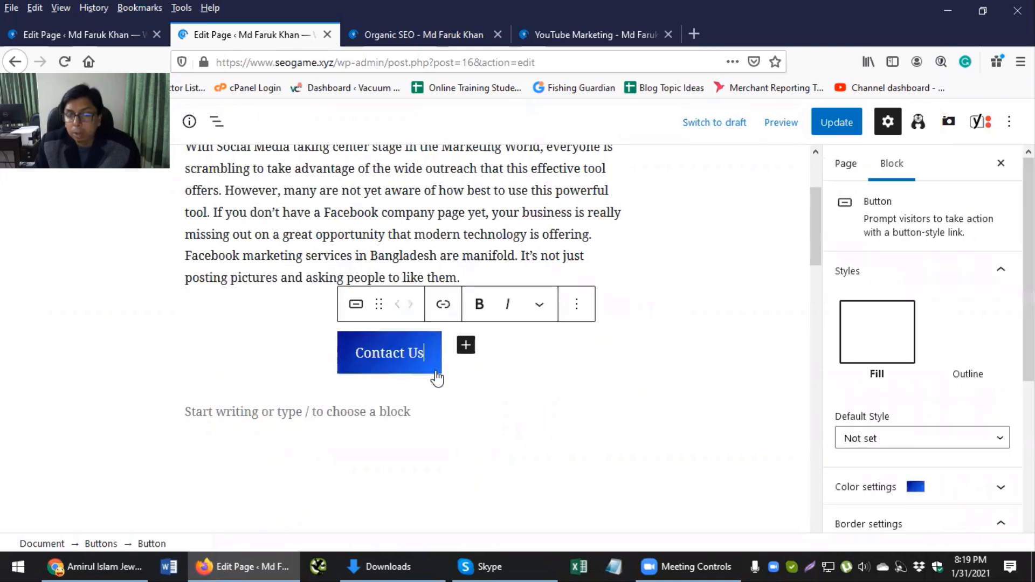
# Link the Contact Us button to the Contact page.
pyautogui.click(443, 307)
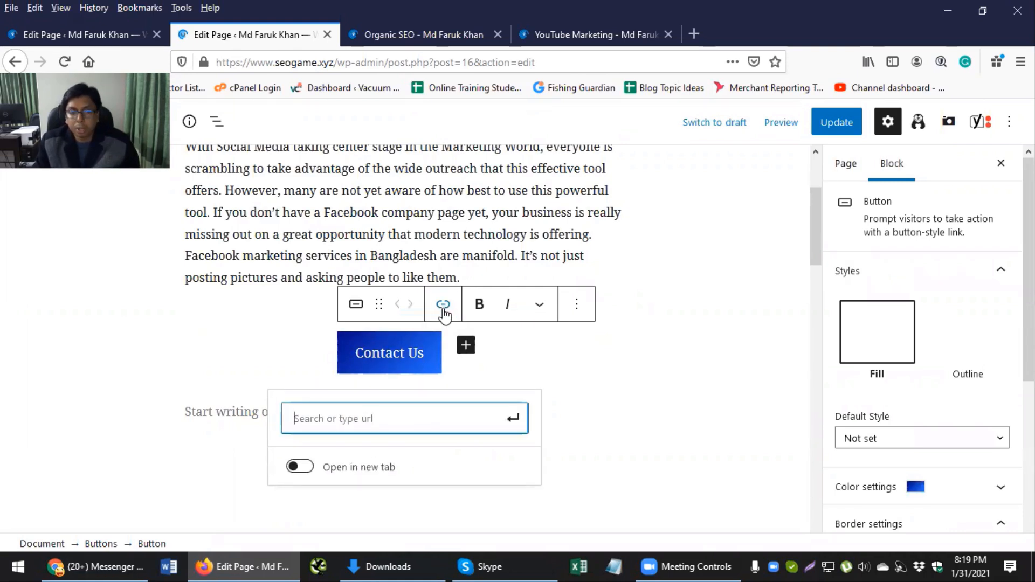
pyautogui.write('contact')
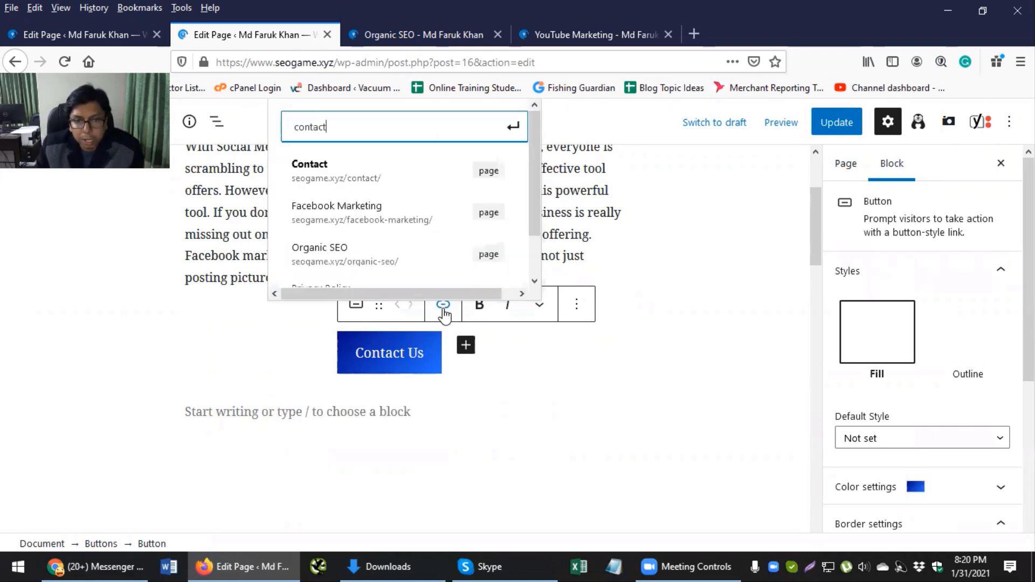
pyautogui.click(318, 176)
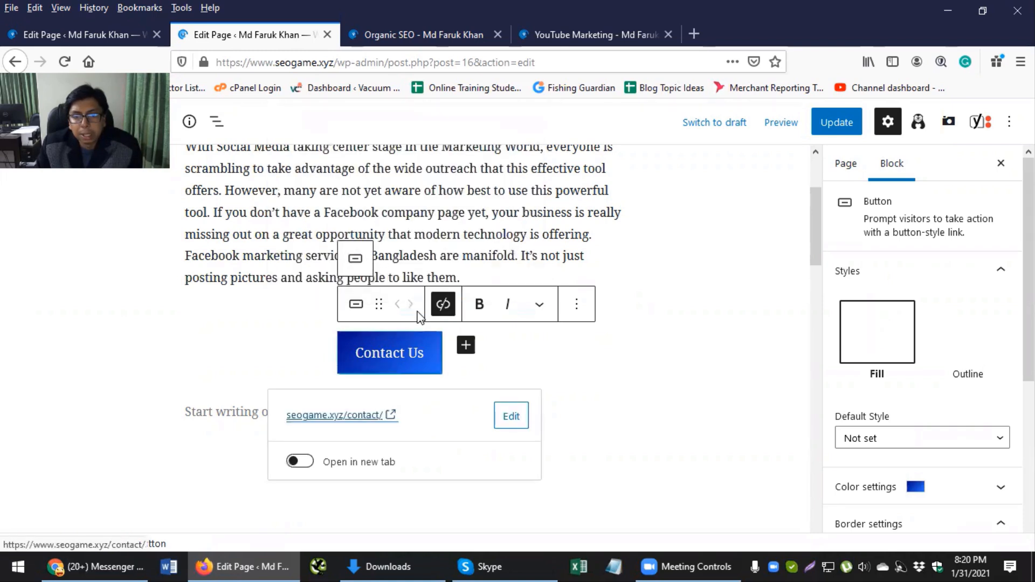
pyautogui.click(575, 379)
# Paste the Social Media paragraph again below the button and start a new paragraph.
pyautogui.click(558, 412)
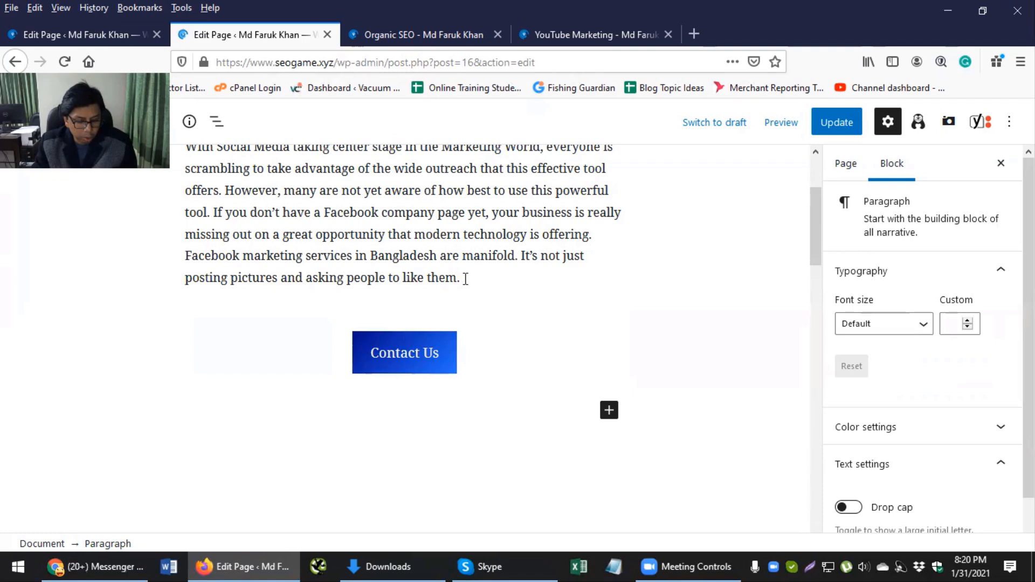
pyautogui.write('With Social Media taking center stage in the Marketing World, everyone is scrambling to take advantage of the wide outreach that this effective tool offers. However, many are not yet aware of how best to use this powerful tool. If you don’t have a Facebook company page yet, your business is really missing out on a great opportunity that modern technology is offering. Facebook marketing services in Bangladesh are manifold. It’s not just posting pictures and asking people to like them.')
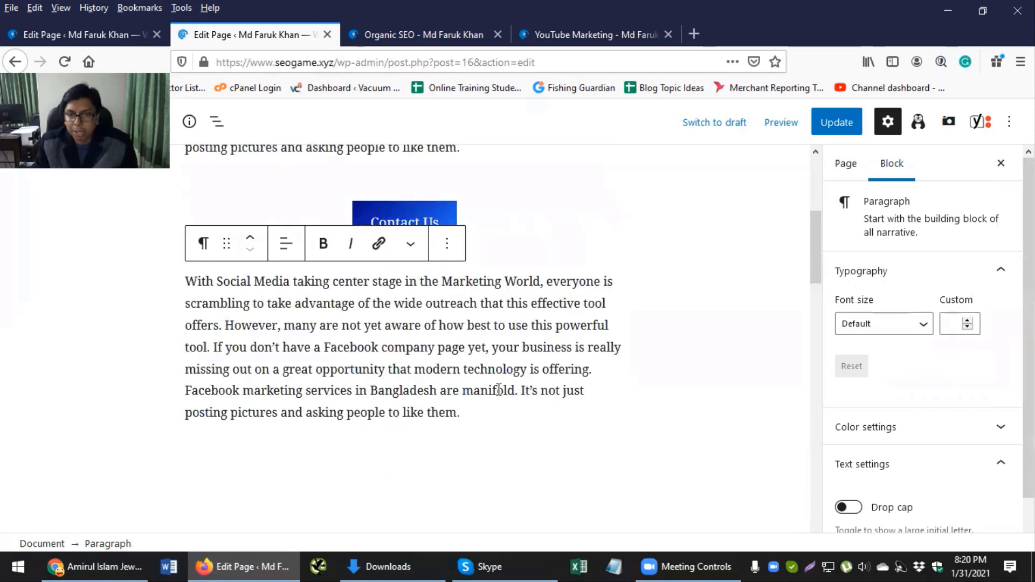
pyautogui.press('Return')
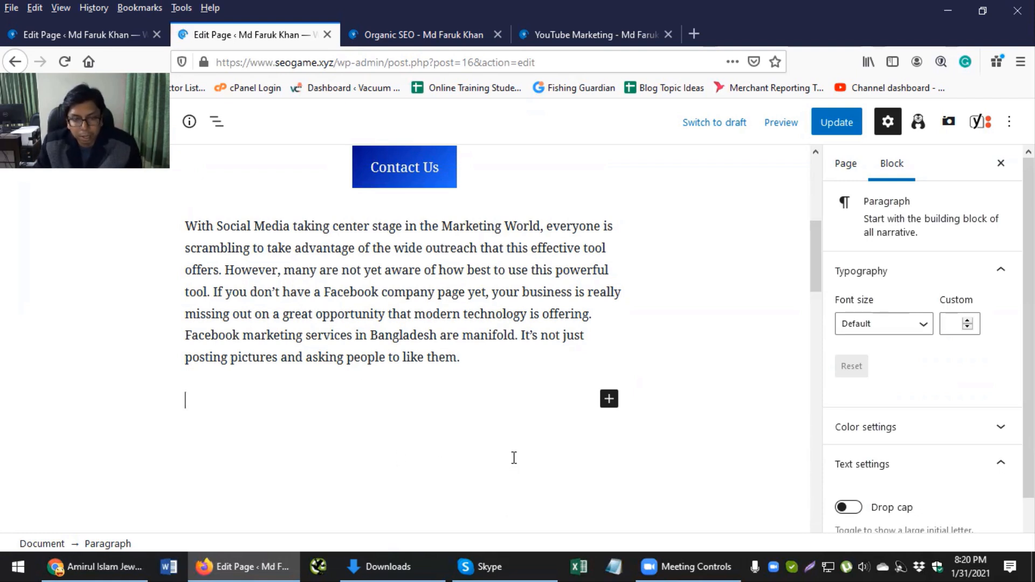
# Open Notepad and copy the sentence 'With Social Media taking center stage in the Marketing World'.
pyautogui.click(613, 566)
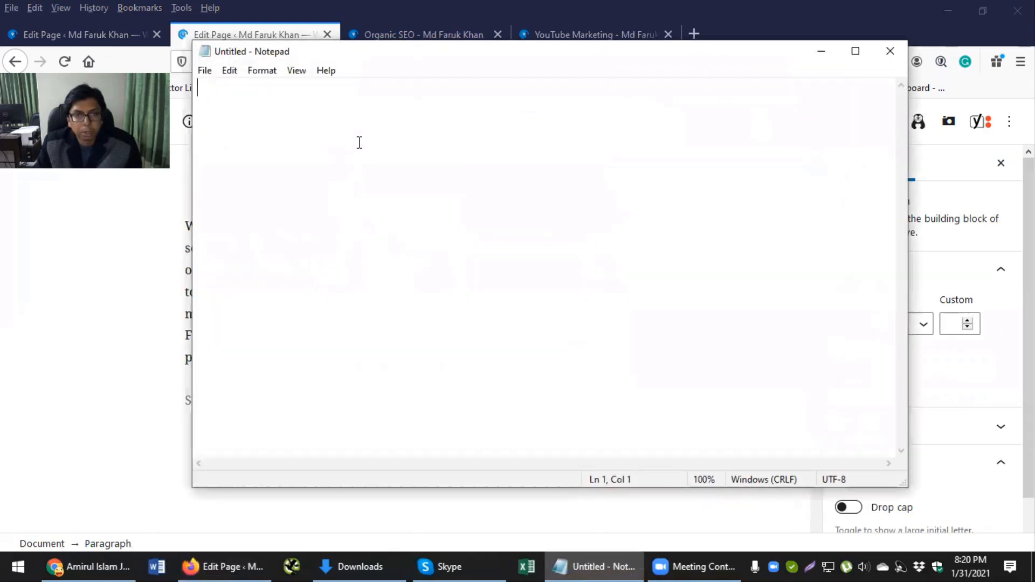
pyautogui.click(173, 289)
pyautogui.moveTo(186, 227); pyautogui.dragTo(540, 227)
pyautogui.hotkey('ctrl', 'c')
pyautogui.hotkey('alt', 'Tab')
# Paste the sentence on seven lines in Notepad and copy all seven lines.
pyautogui.hotkey('ctrl', 'v')
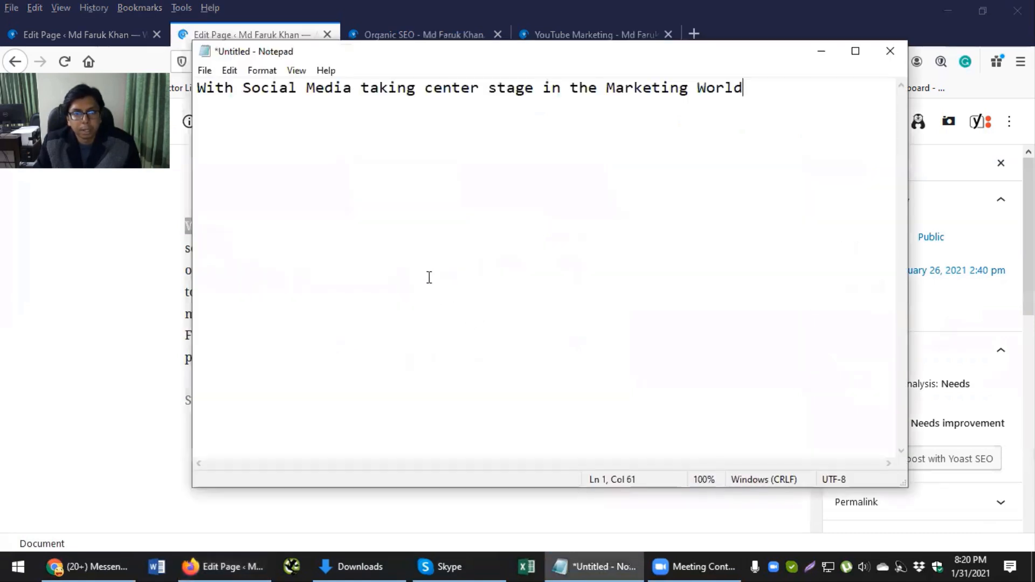
pyautogui.press('Return')
pyautogui.hotkey('ctrl', 'v')
pyautogui.press('Return')
pyautogui.hotkey('ctrl', 'v')
pyautogui.press('Return')
pyautogui.hotkey('ctrl', 'v')
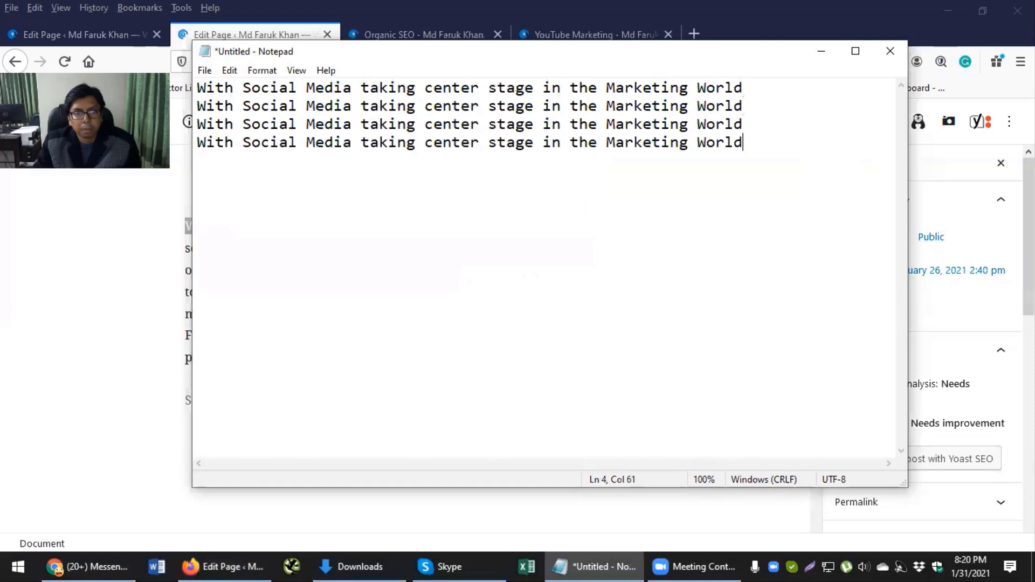
pyautogui.press('Return')
pyautogui.hotkey('ctrl', 'v')
pyautogui.press('Return')
pyautogui.hotkey('ctrl', 'v')
pyautogui.press('Return')
pyautogui.hotkey('ctrl', 'v')
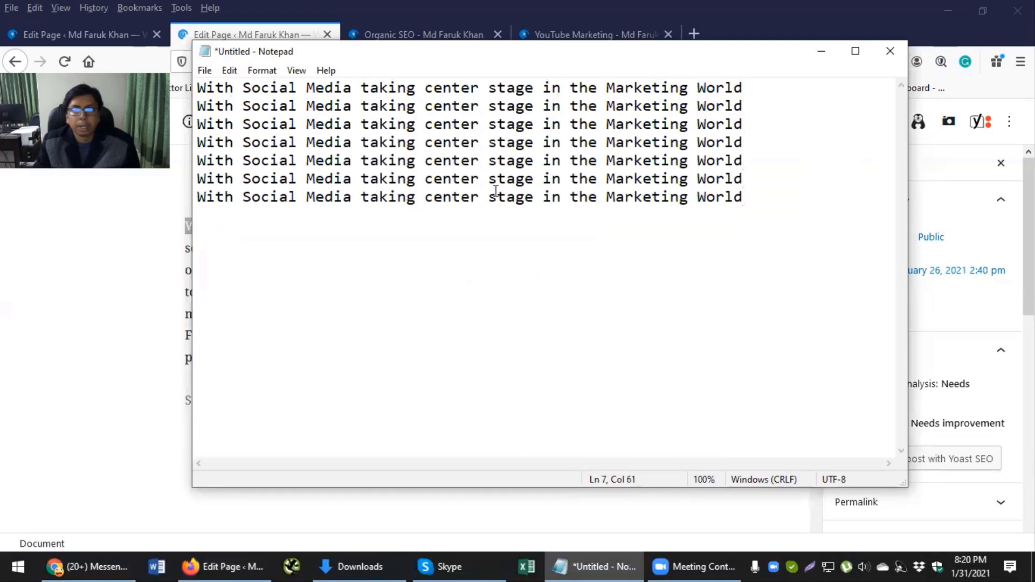
pyautogui.moveTo(725, 222); pyautogui.dragTo(534, 161)
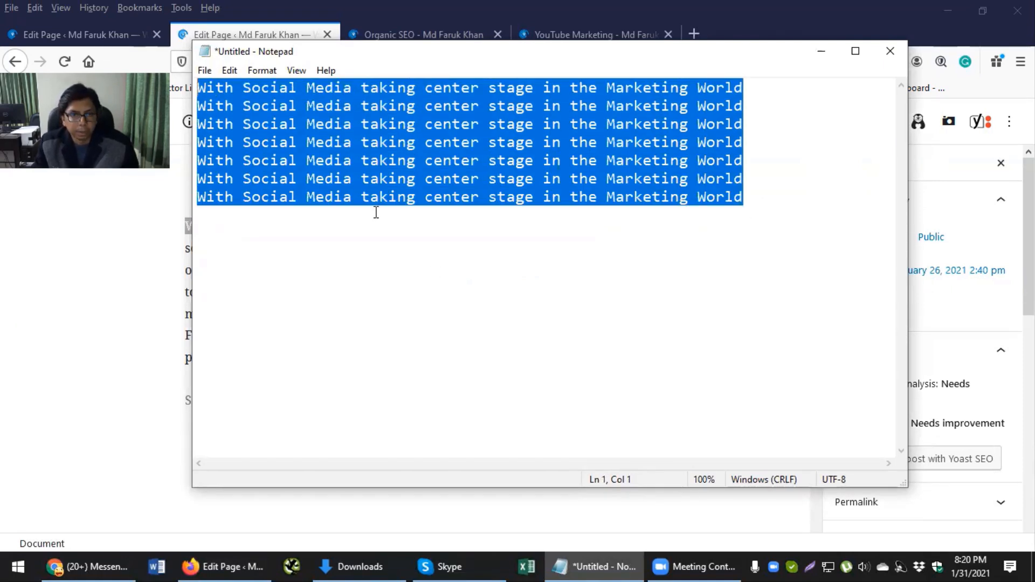
pyautogui.hotkey('alt', 'Tab')
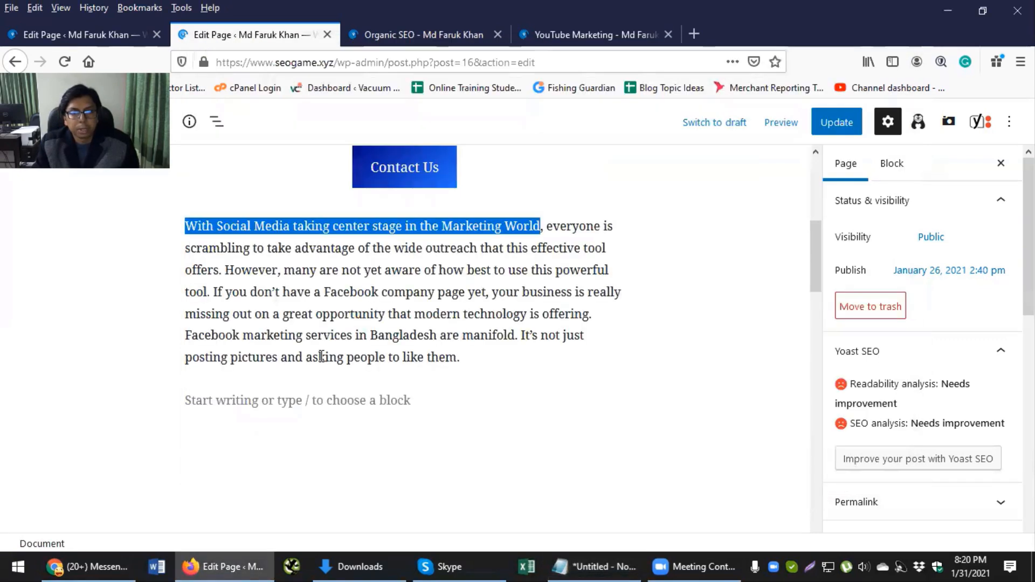
# Paste the seven lines below the paragraph and convert them into a bulleted list.
pyautogui.click(263, 398)
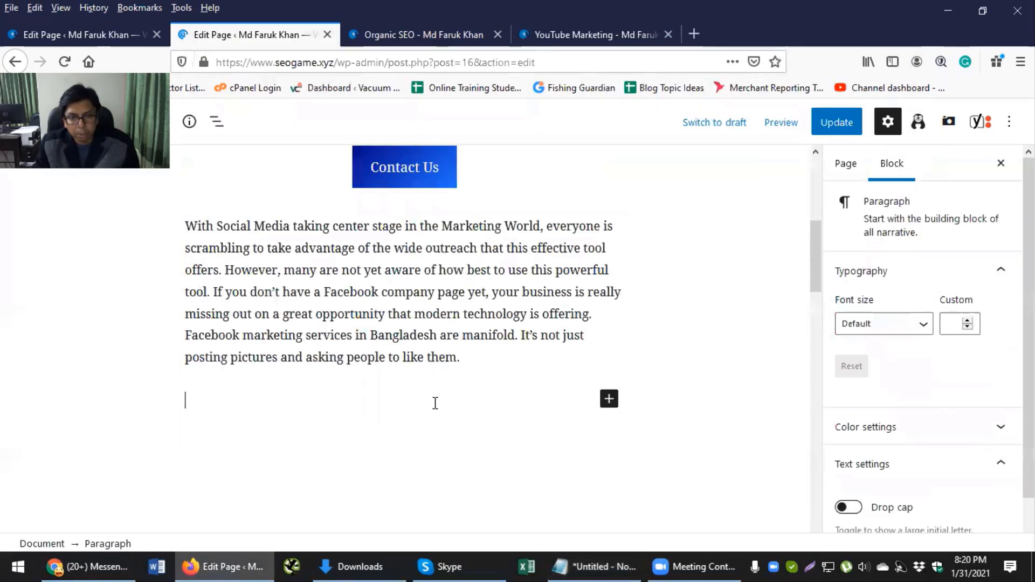
pyautogui.rightClick(323, 398)
pyautogui.click(359, 273)
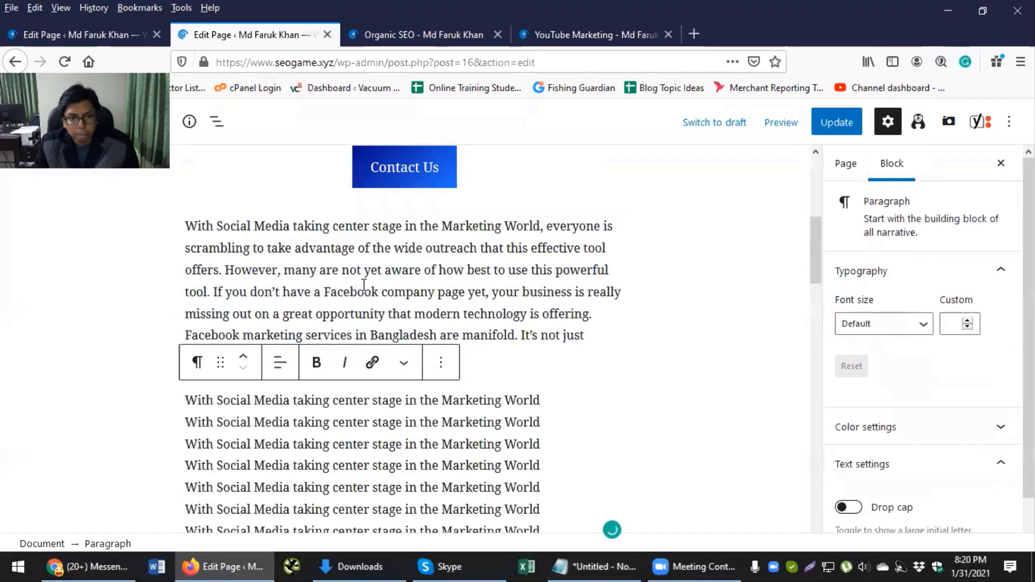
pyautogui.scroll(-3, 432, 436)
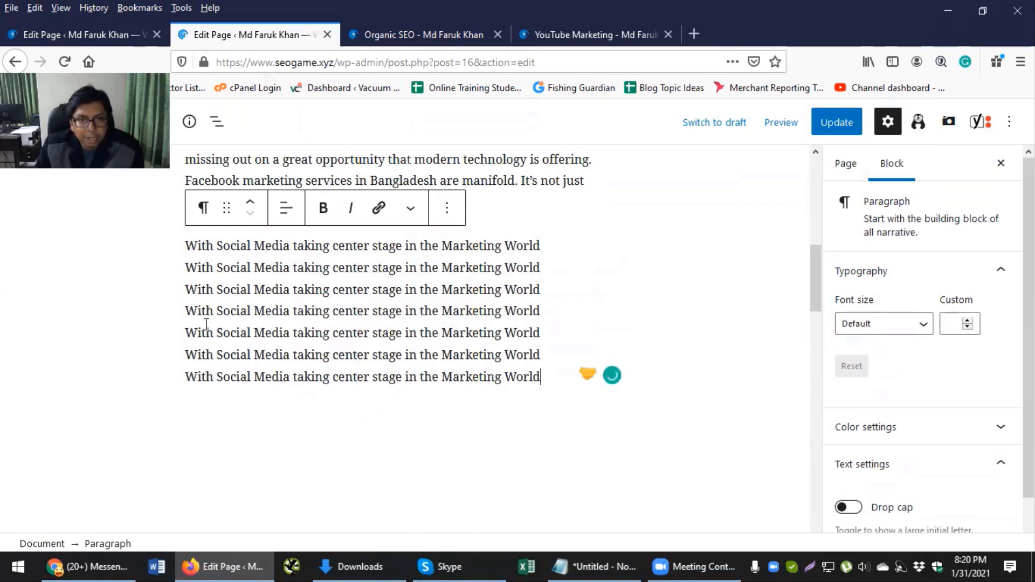
pyautogui.click(204, 209)
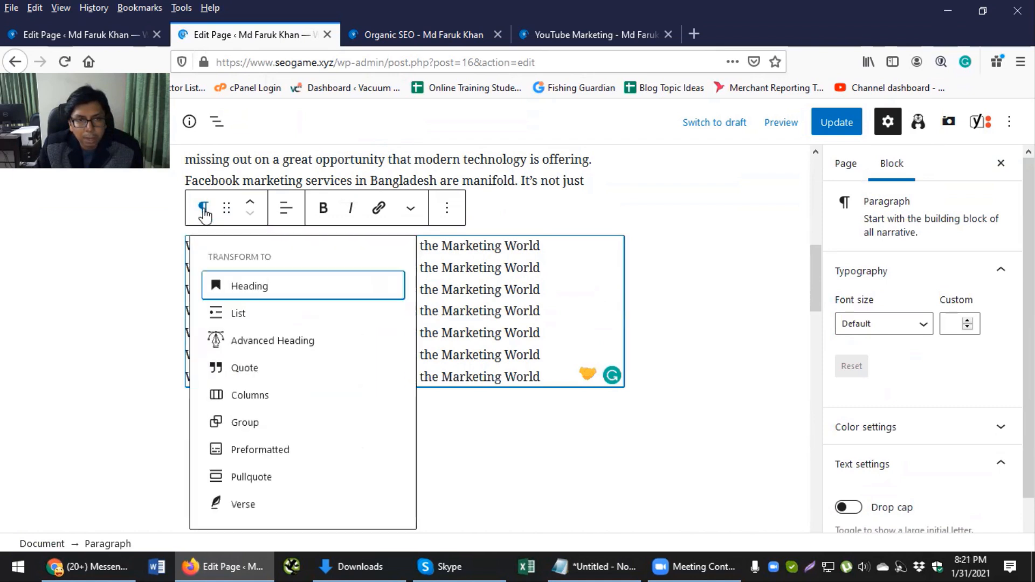
pyautogui.click(218, 315)
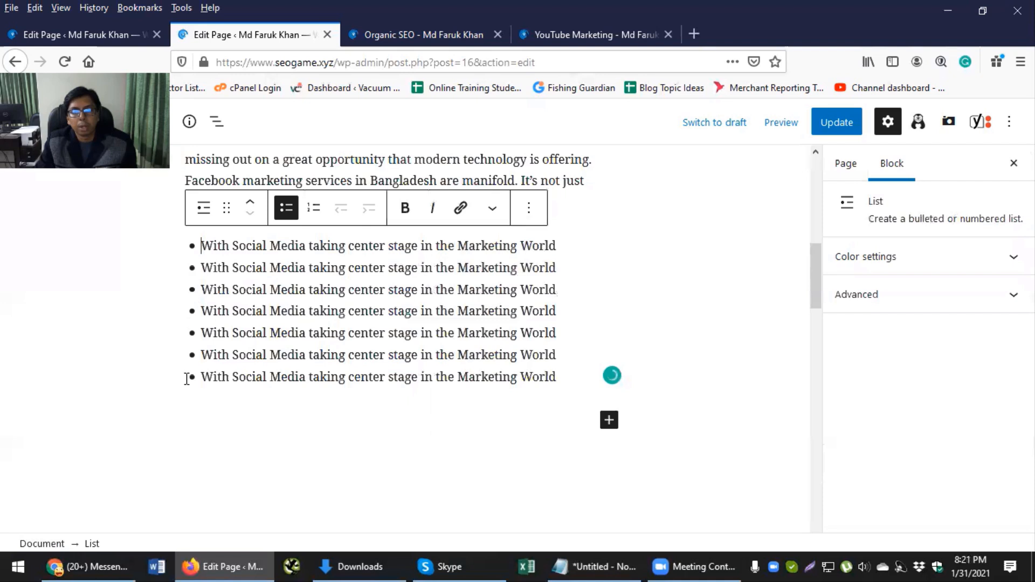
pyautogui.click(196, 420)
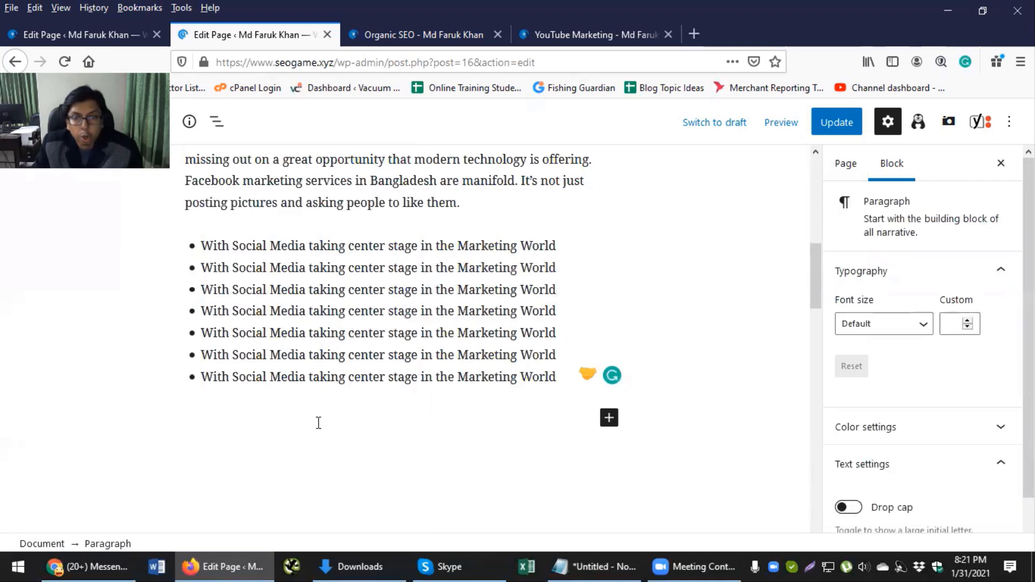
pyautogui.click(609, 419)
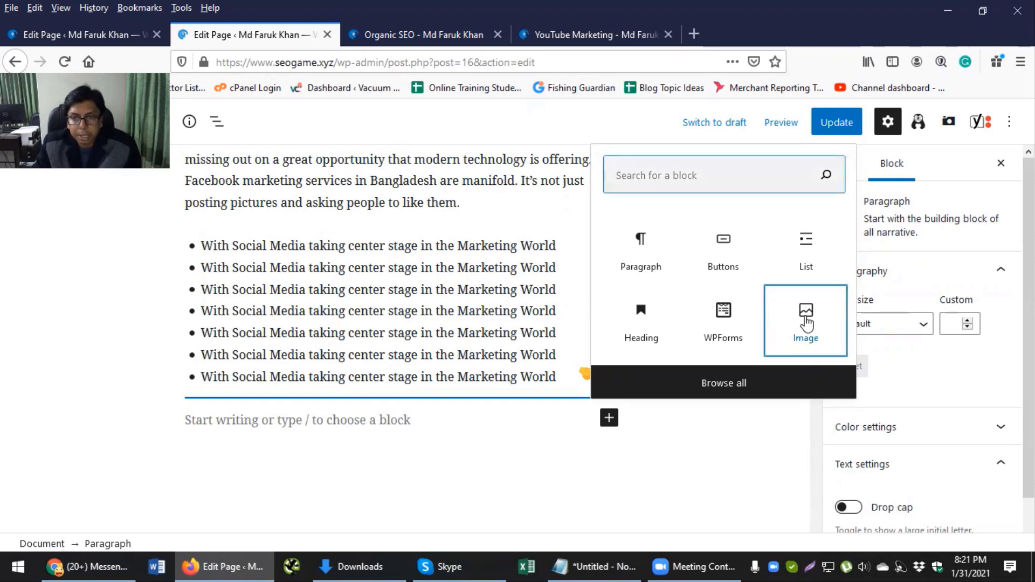
# Insert the YouTube image f (2) below the list and add an empty paragraph beneath it.
pyautogui.click(804, 318)
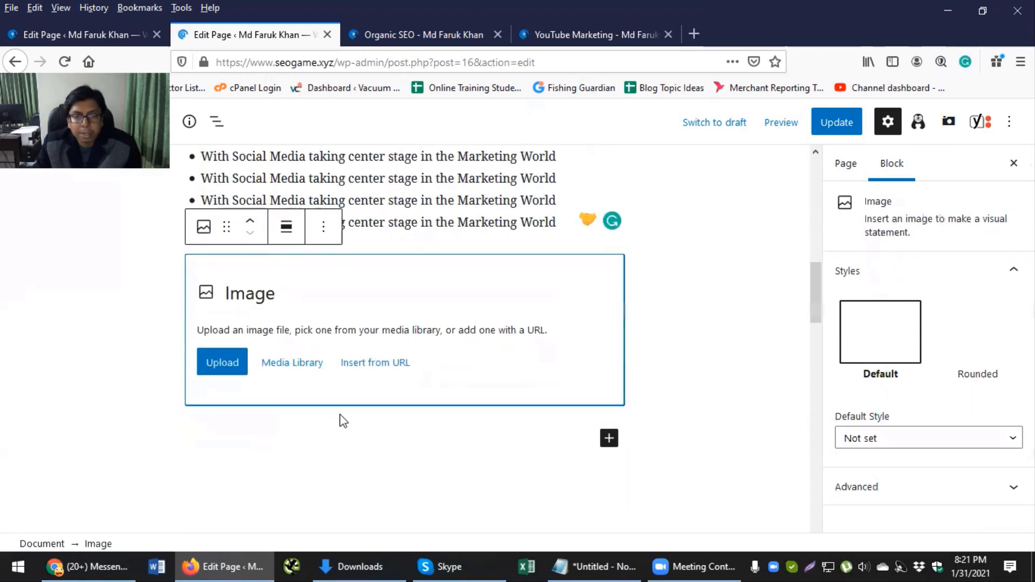
pyautogui.click(228, 363)
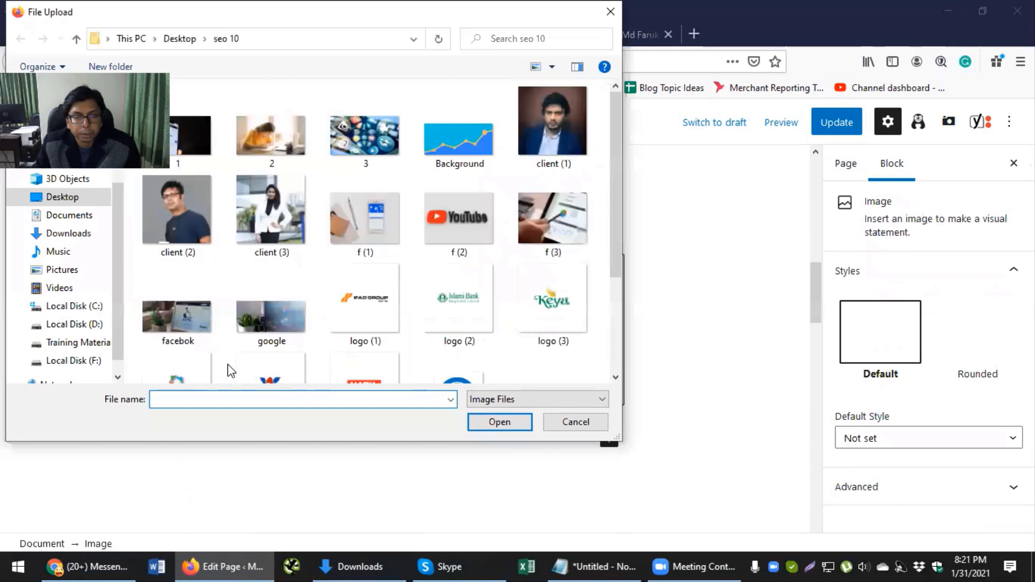
pyautogui.click(467, 224)
pyautogui.click(493, 420)
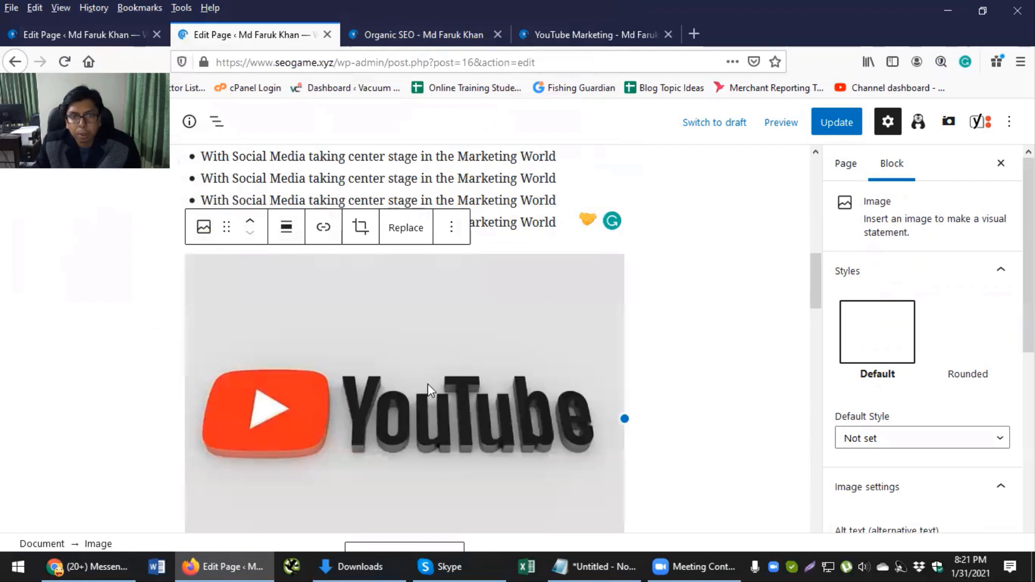
pyautogui.scroll(-3, 431, 371)
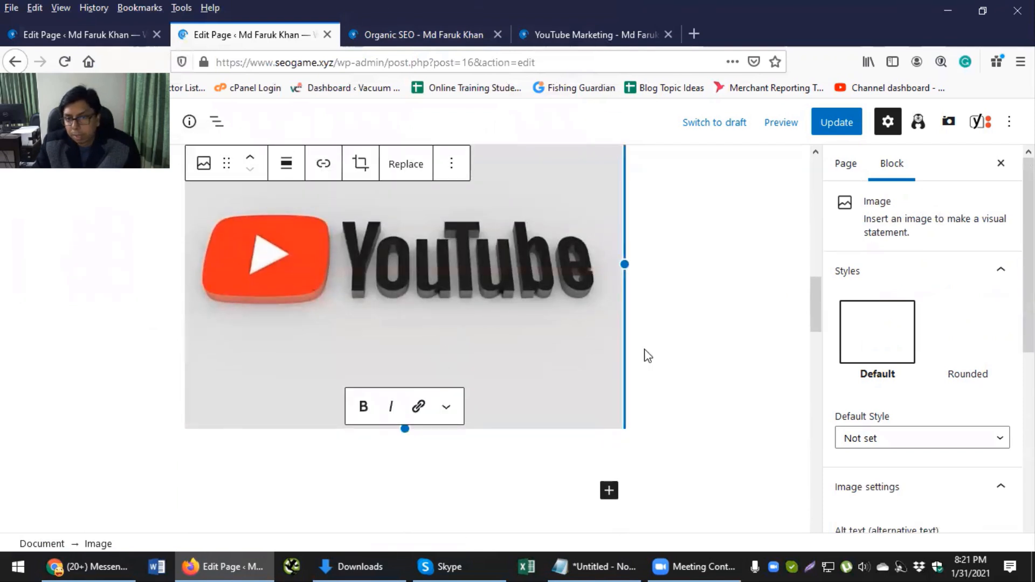
pyautogui.click(666, 344)
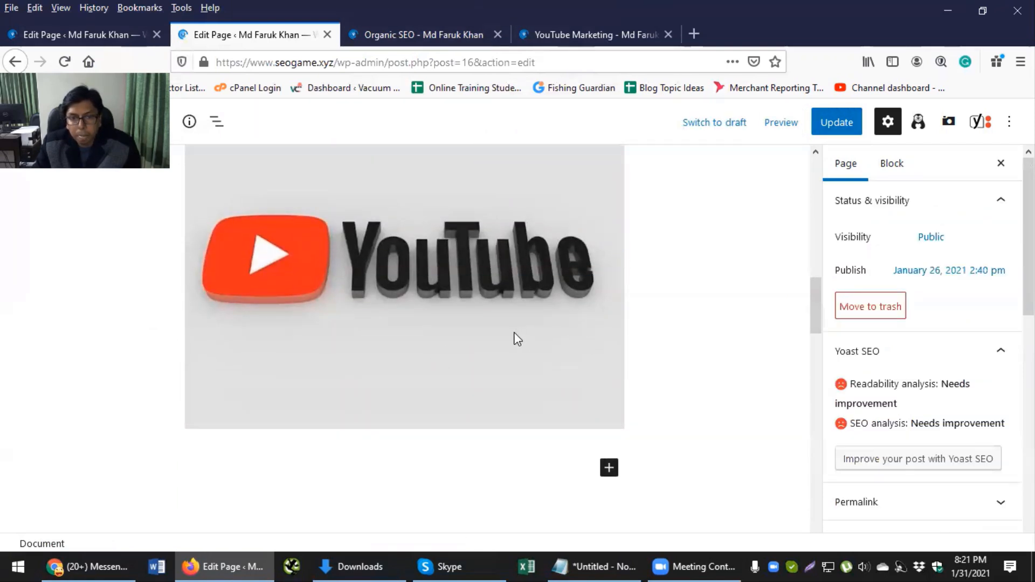
pyautogui.scroll(-2, 509, 332)
pyautogui.click(481, 398)
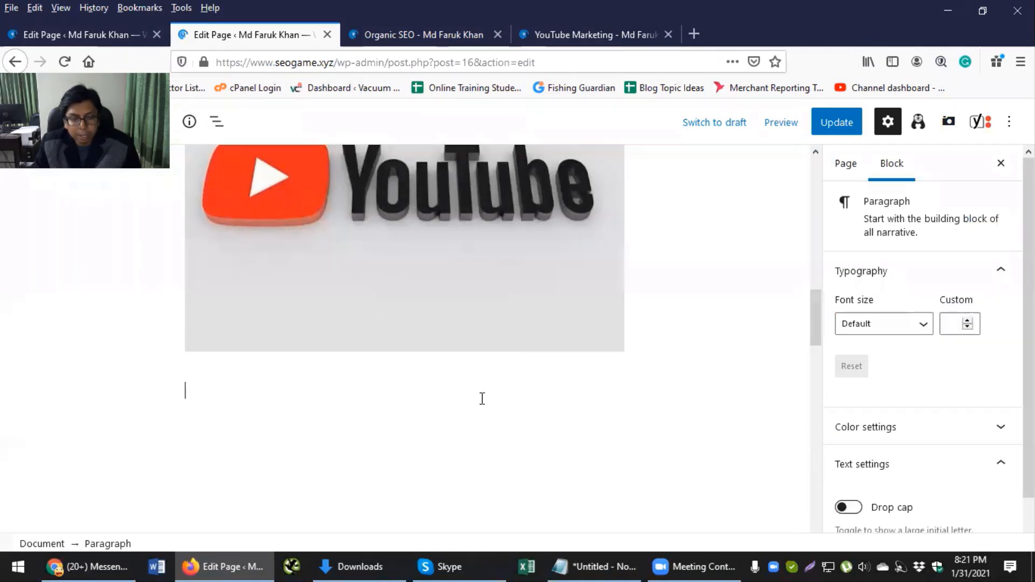
# Paste the copied intro paragraph twice below the YouTube image, leaving an empty paragraph after.
pyautogui.scroll(9, 482, 399)
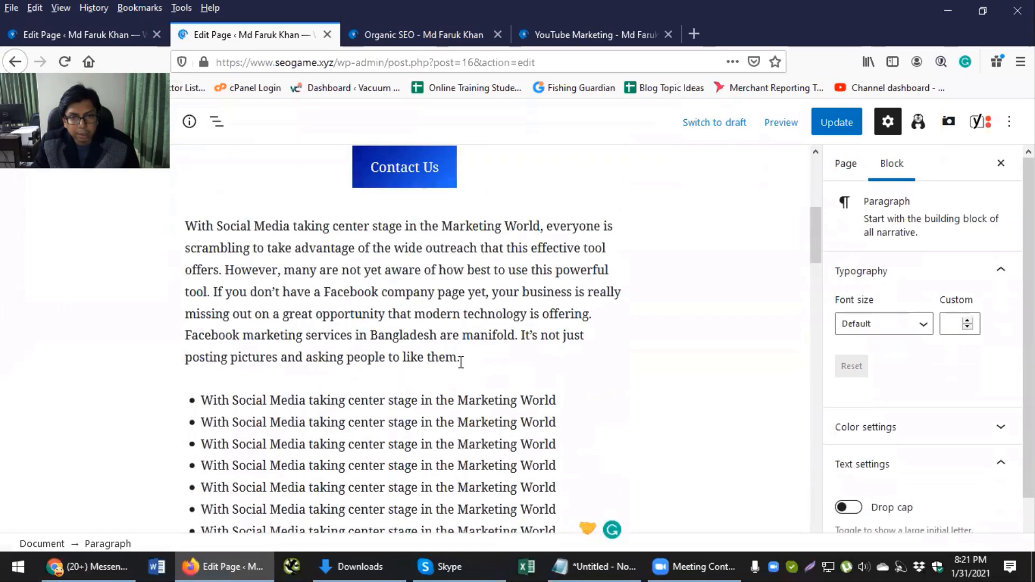
pyautogui.moveTo(258, 292); pyautogui.dragTo(186, 227)
pyautogui.hotkey('ctrl', 'c')
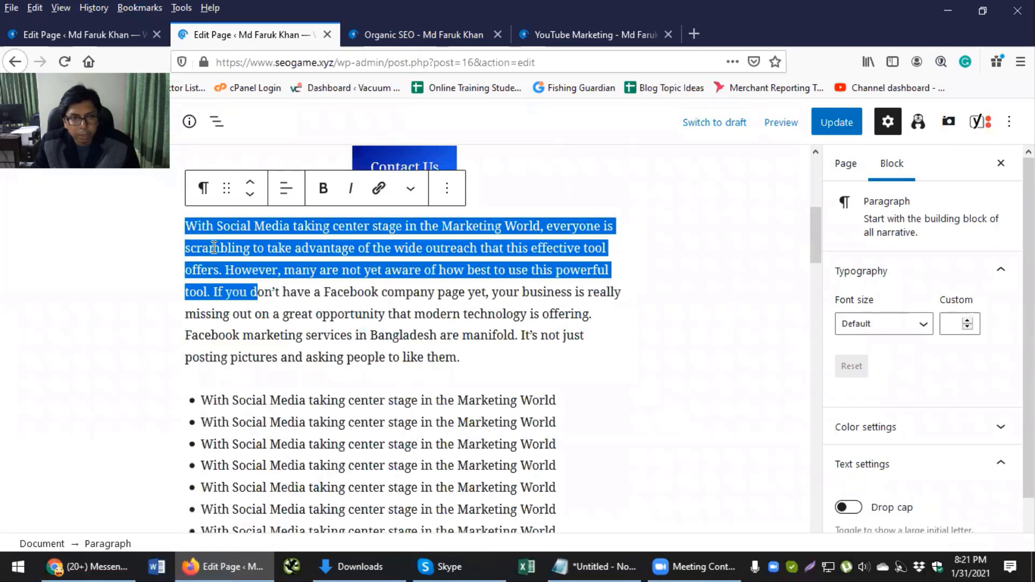
pyautogui.scroll(1, 238, 258)
pyautogui.scroll(-10, 336, 347)
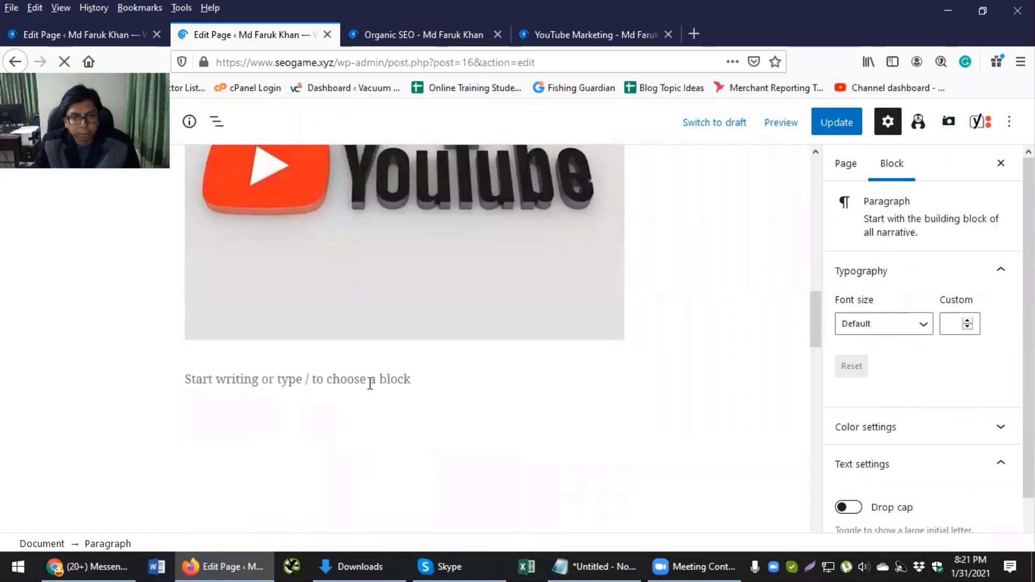
pyautogui.click(369, 381)
pyautogui.hotkey('ctrl', 'v')
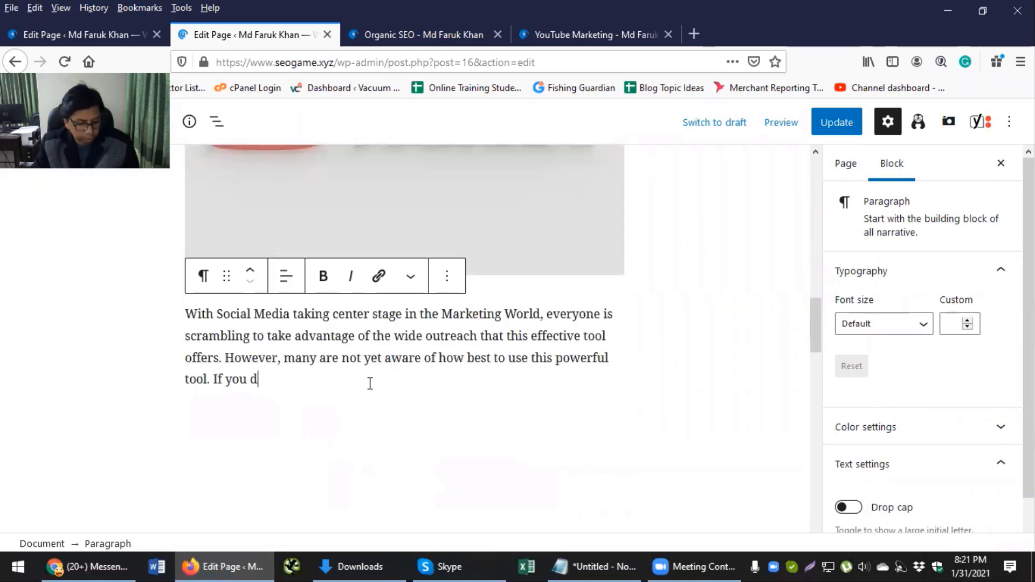
pyautogui.hotkey('ctrl', 'z')
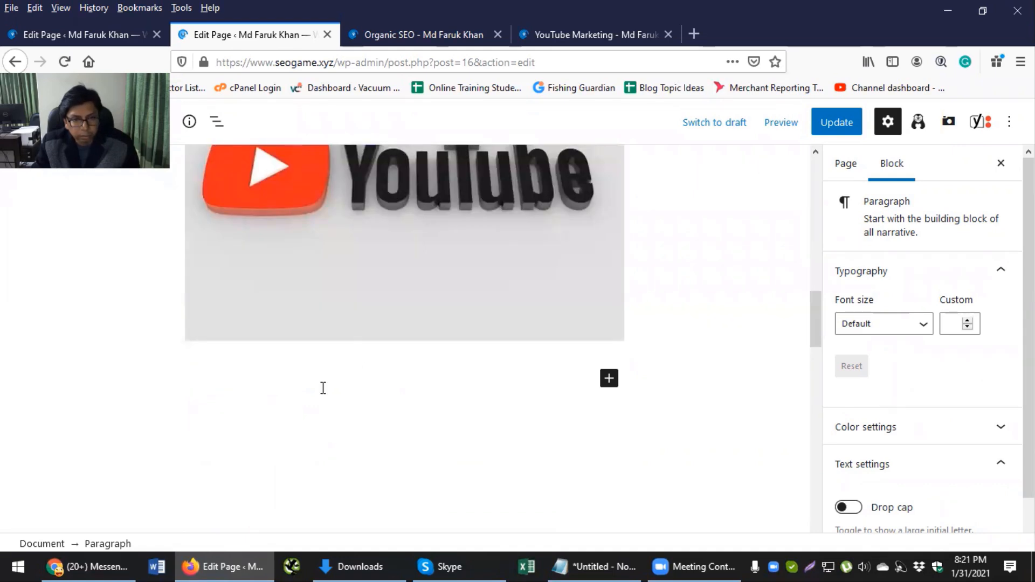
pyautogui.hotkey('ctrl', 'v')
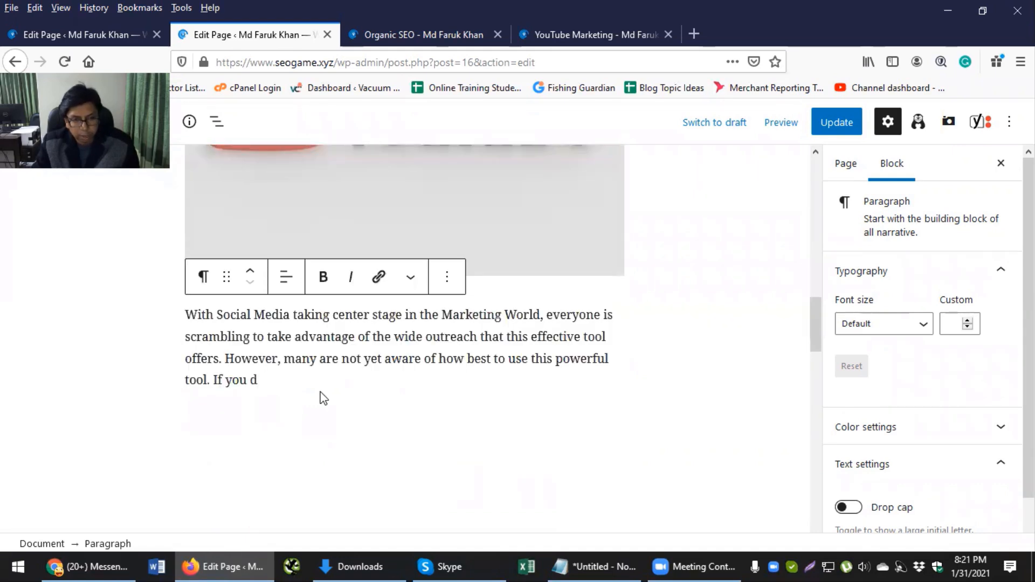
pyautogui.press('Return')
pyautogui.hotkey('ctrl', 'v')
pyautogui.press('Return')
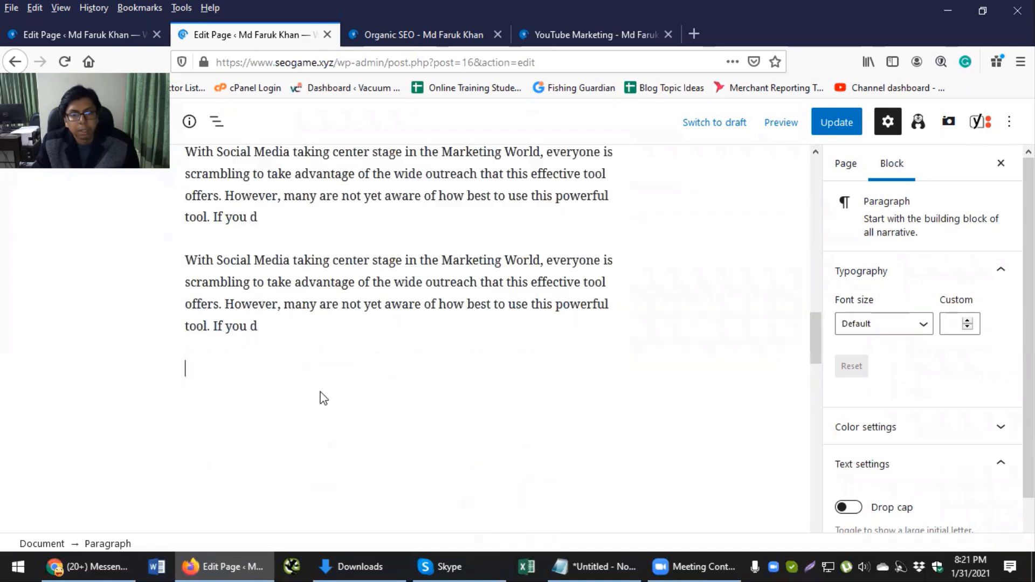
# Copy the 'We're eagerly waiting for your call' line from Organic SEO and paste it below.
pyautogui.click(436, 31)
pyautogui.scroll(-7, 444, 354)
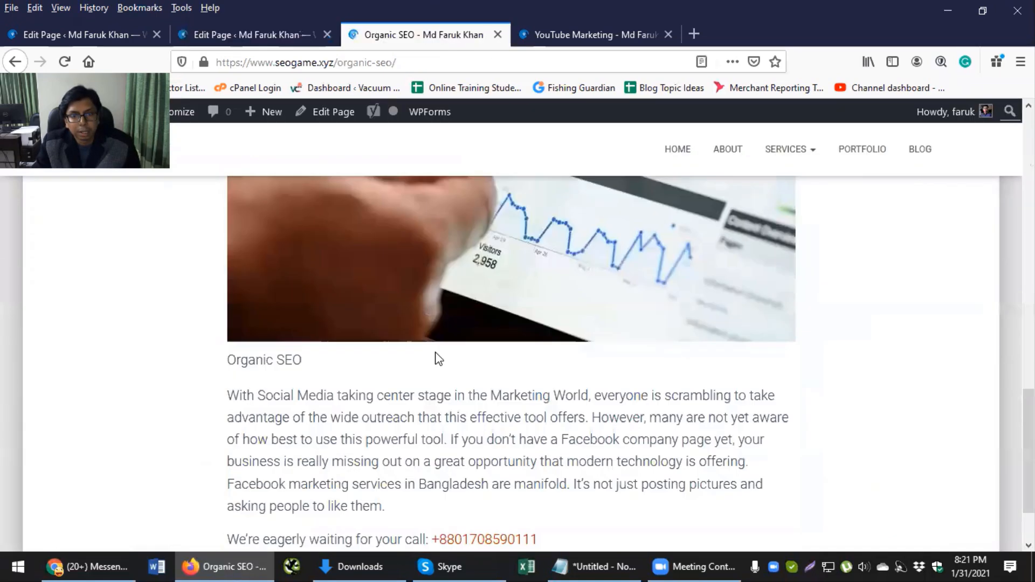
pyautogui.moveTo(227, 453); pyautogui.dragTo(537, 454)
pyautogui.hotkey('ctrl', 'c')
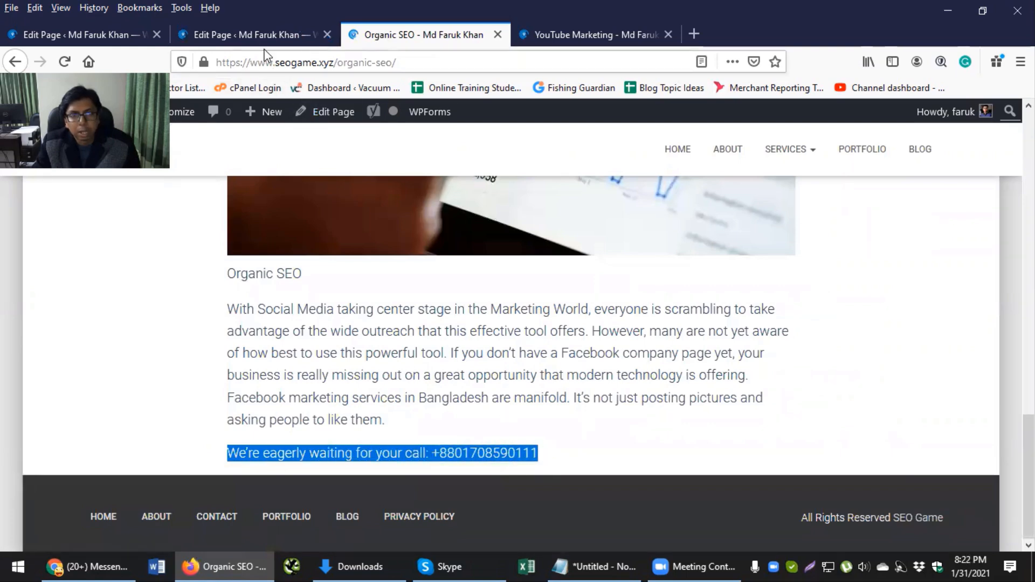
pyautogui.click(247, 34)
pyautogui.hotkey('ctrl', 'v')
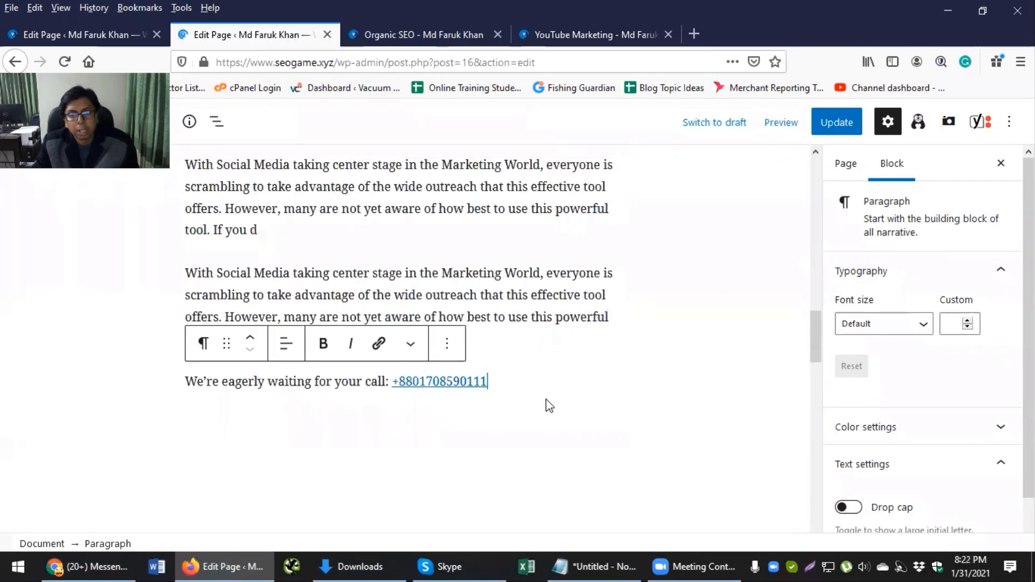
pyautogui.click(577, 416)
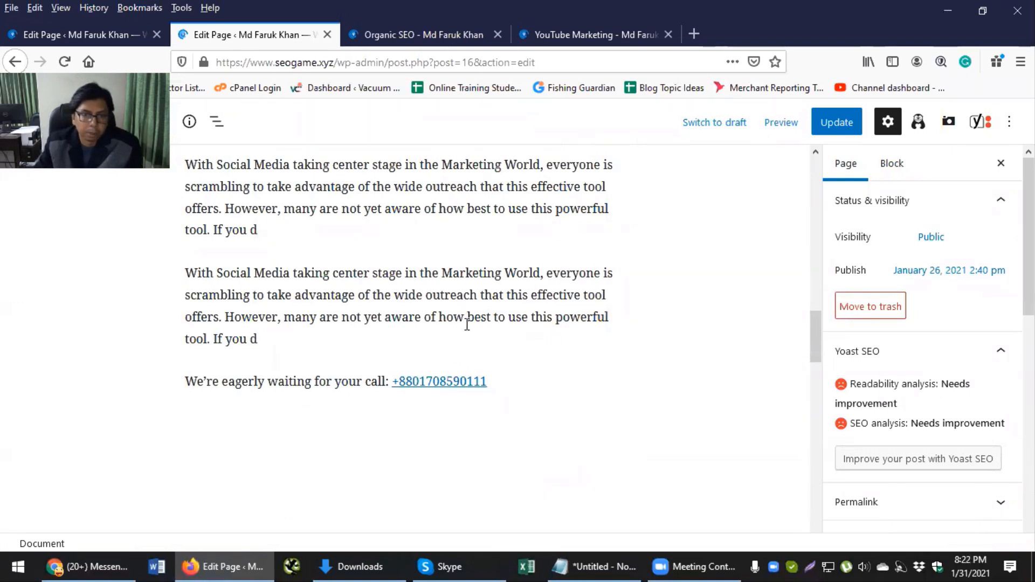
# Update the YouTube Marketing page to save its new content.
pyautogui.scroll(15, 540, 330)
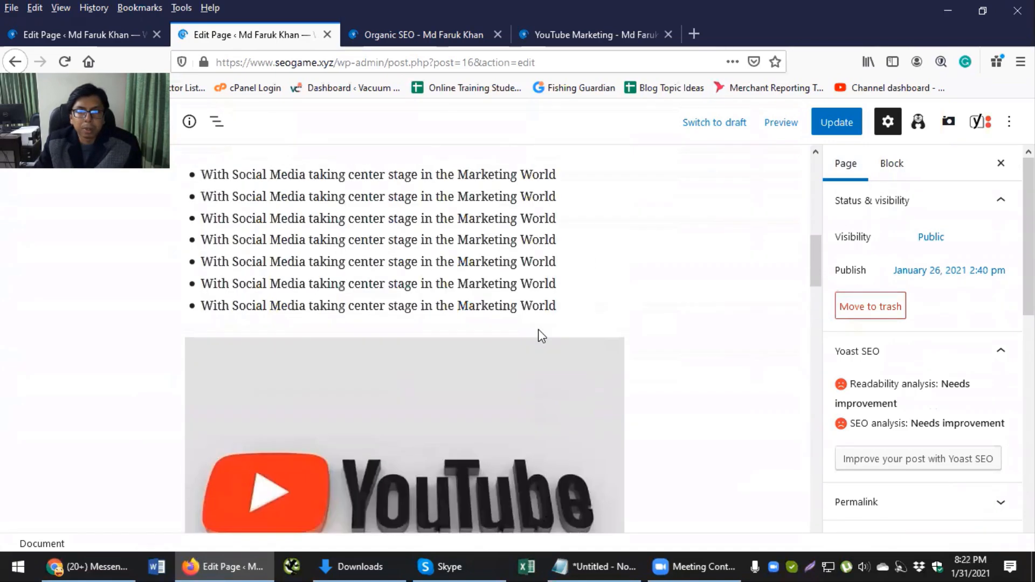
pyautogui.scroll(-8, 540, 331)
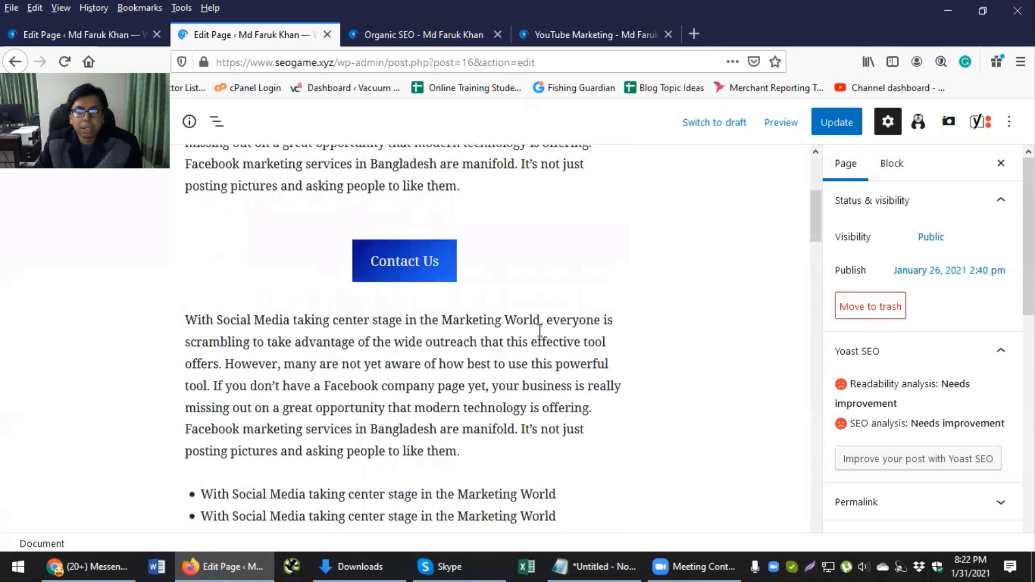
pyautogui.scroll(8, 538, 335)
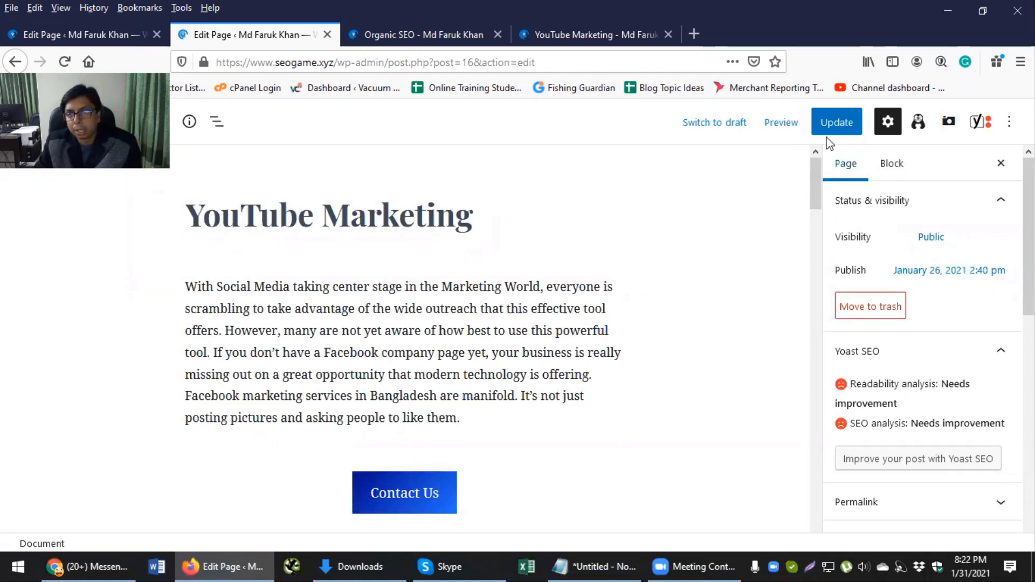
pyautogui.click(836, 123)
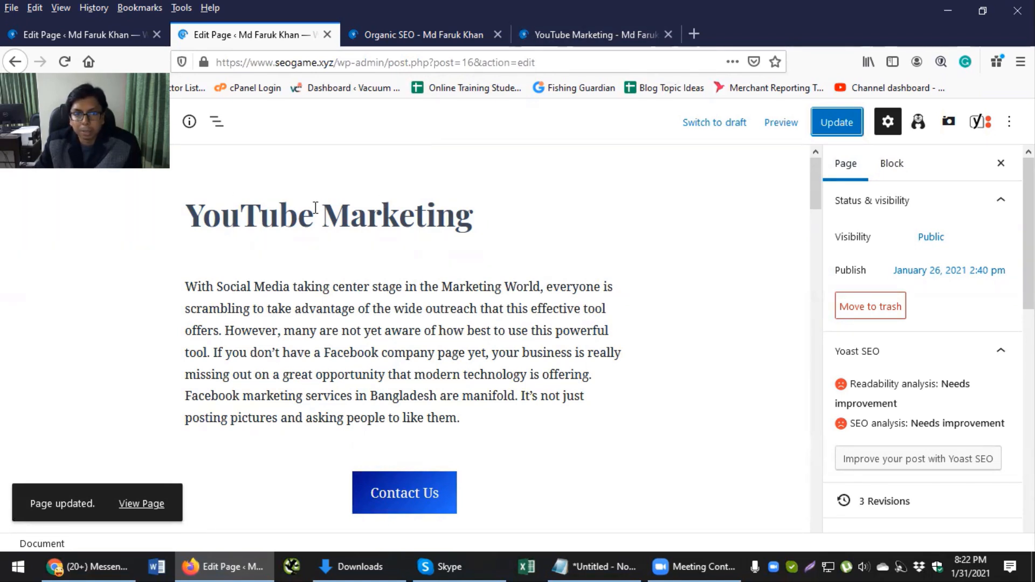
# Select the intro paragraph beneath the YouTube Marketing title.
pyautogui.click(477, 218)
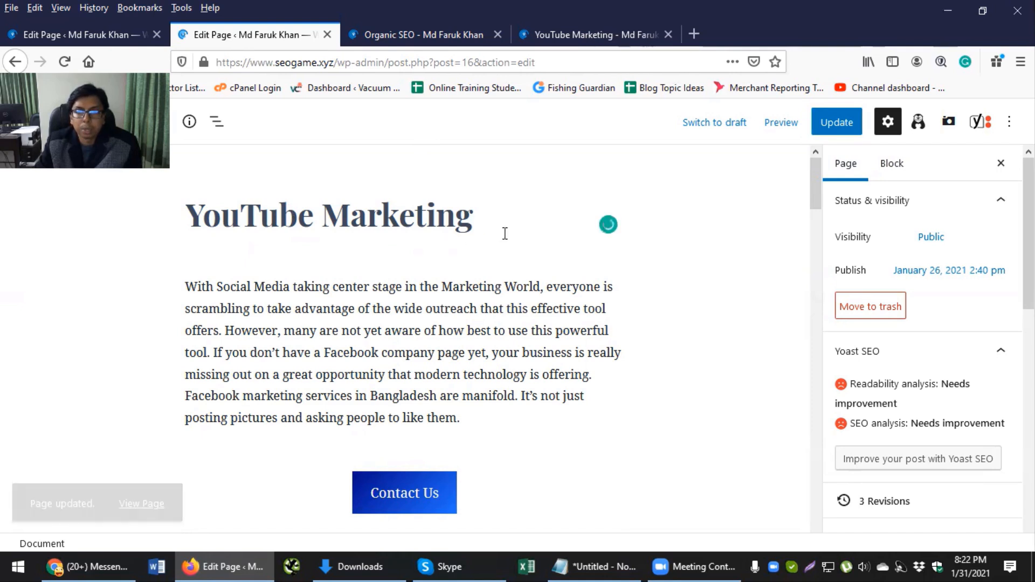
pyautogui.click(491, 323)
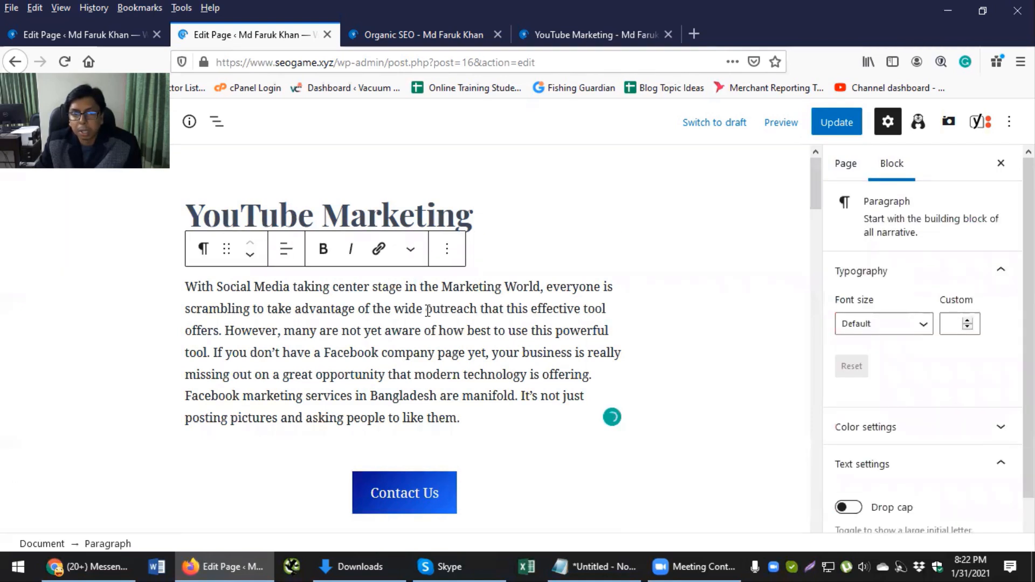
pyautogui.scroll(-2, 258, 222)
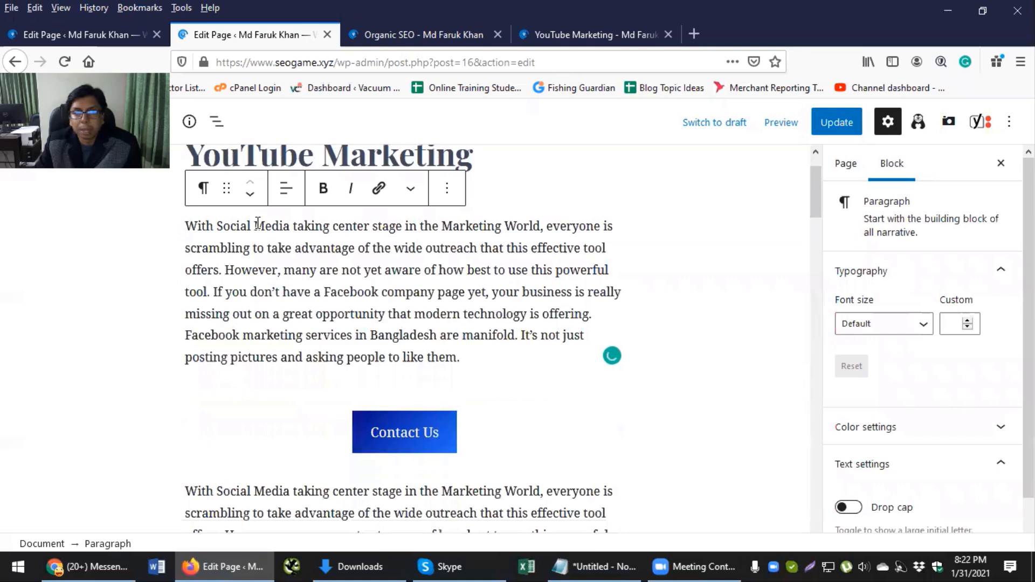
pyautogui.click(77, 129)
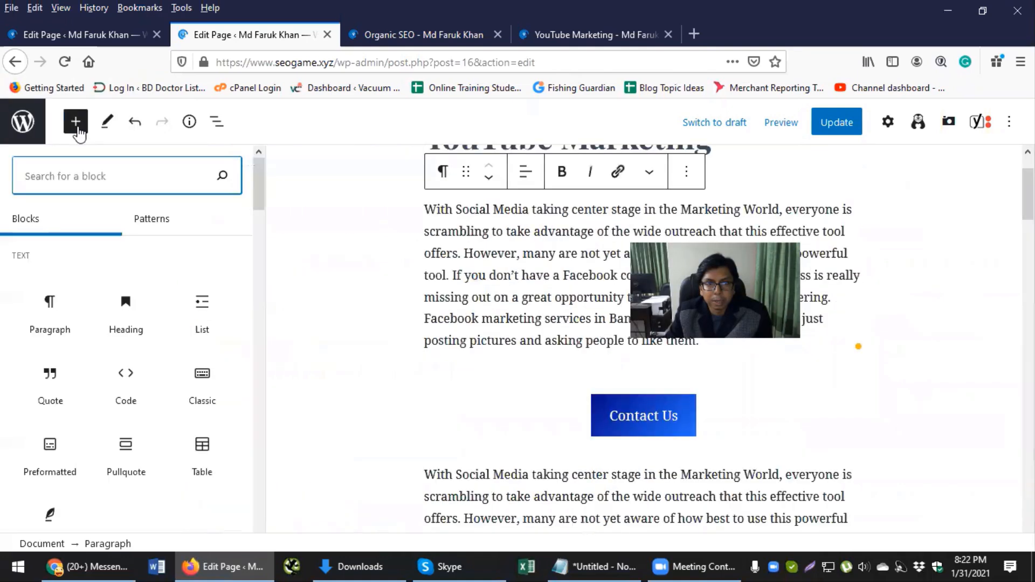
pyautogui.scroll(-3, 70, 324)
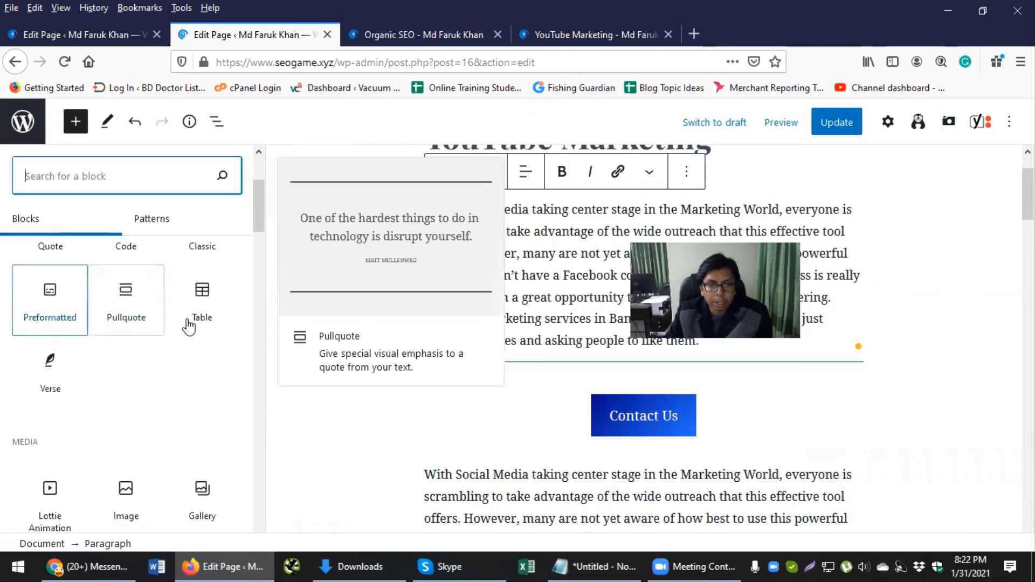
pyautogui.scroll(-4, 130, 342)
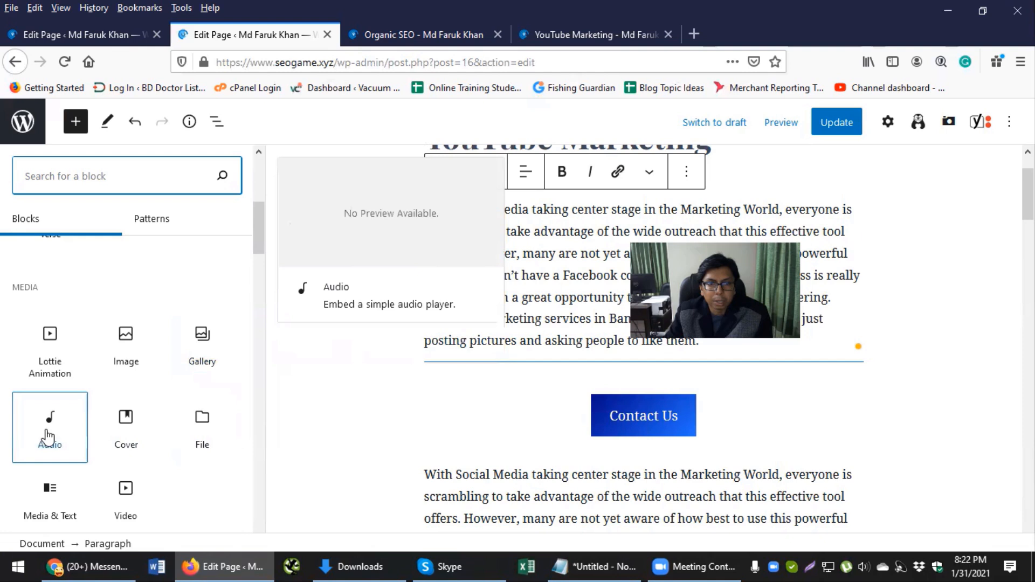
pyautogui.scroll(-3, 132, 409)
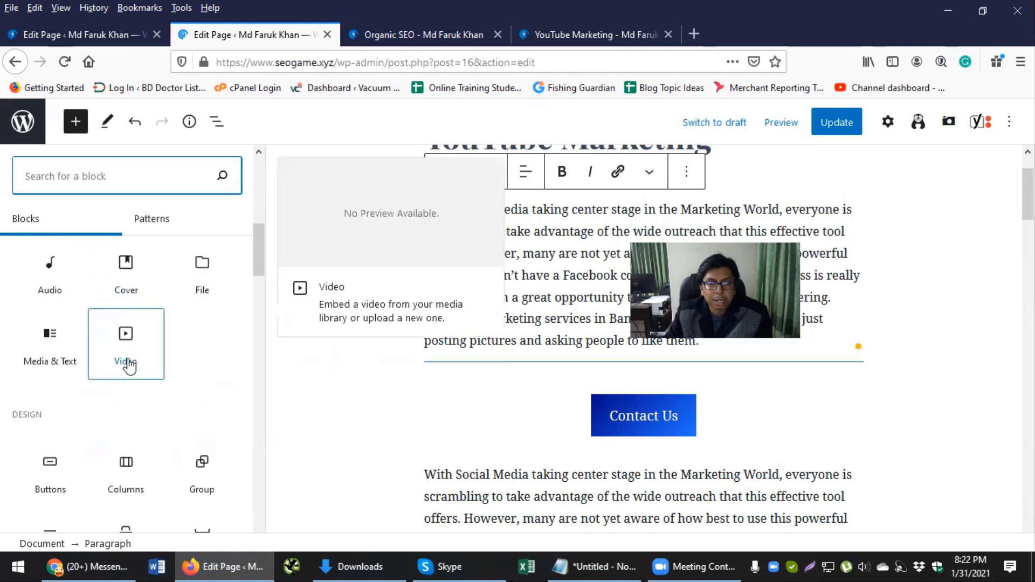
pyautogui.scroll(-3, 128, 367)
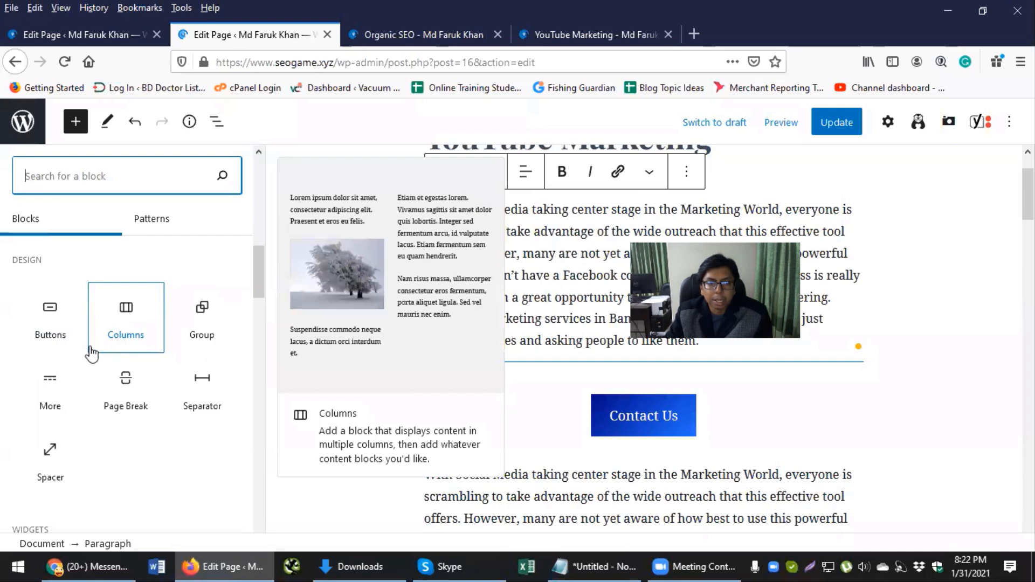
pyautogui.scroll(-5, 73, 345)
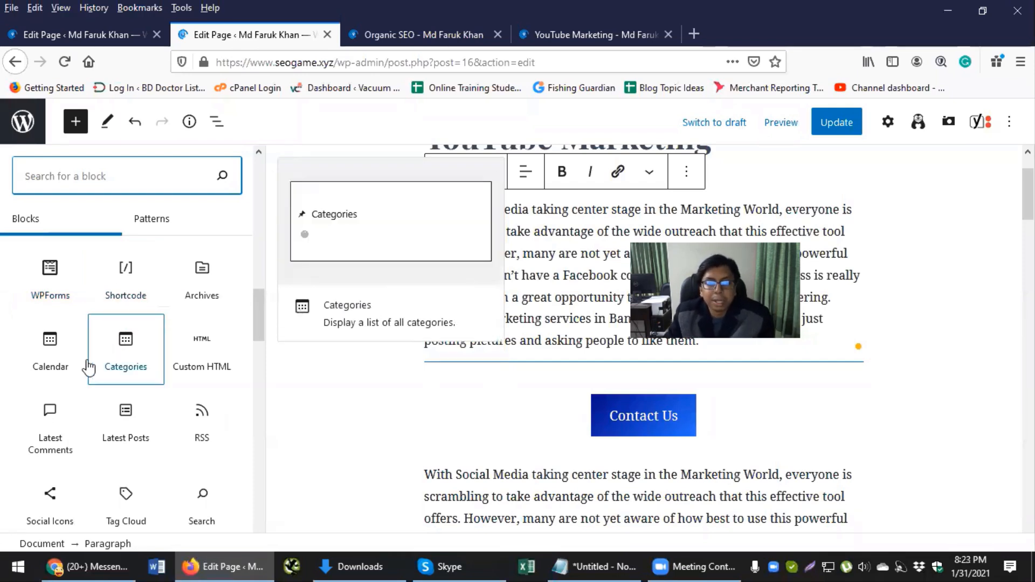
pyautogui.scroll(-1, 149, 436)
pyautogui.scroll(-2, 149, 435)
pyautogui.scroll(-1, 173, 411)
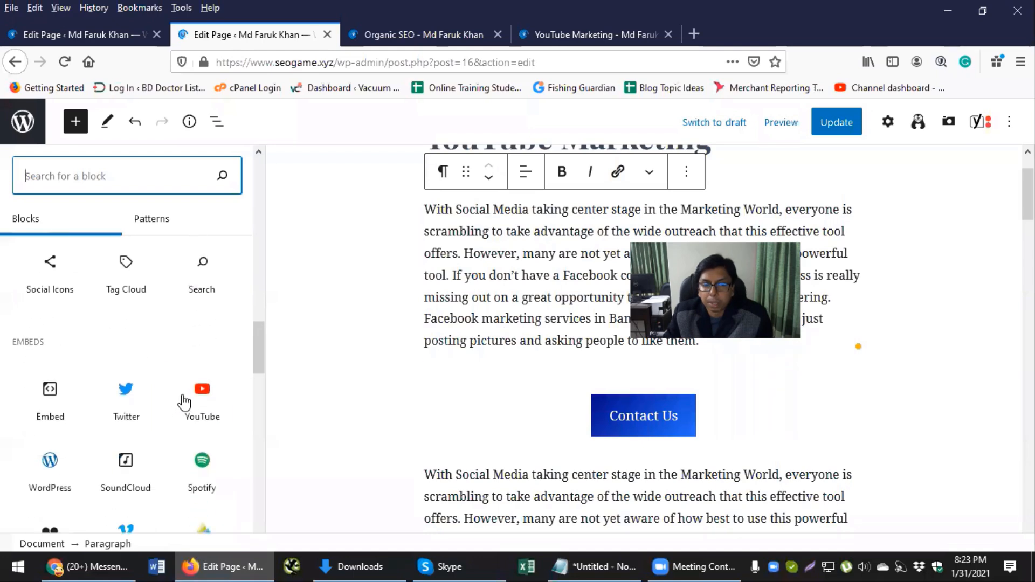
pyautogui.scroll(9, 128, 398)
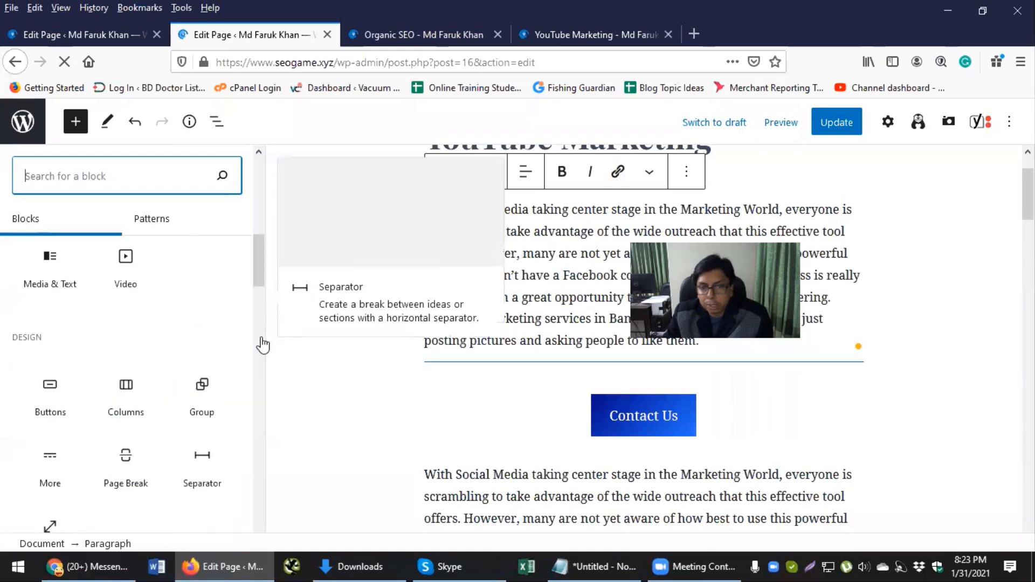
pyautogui.click(476, 404)
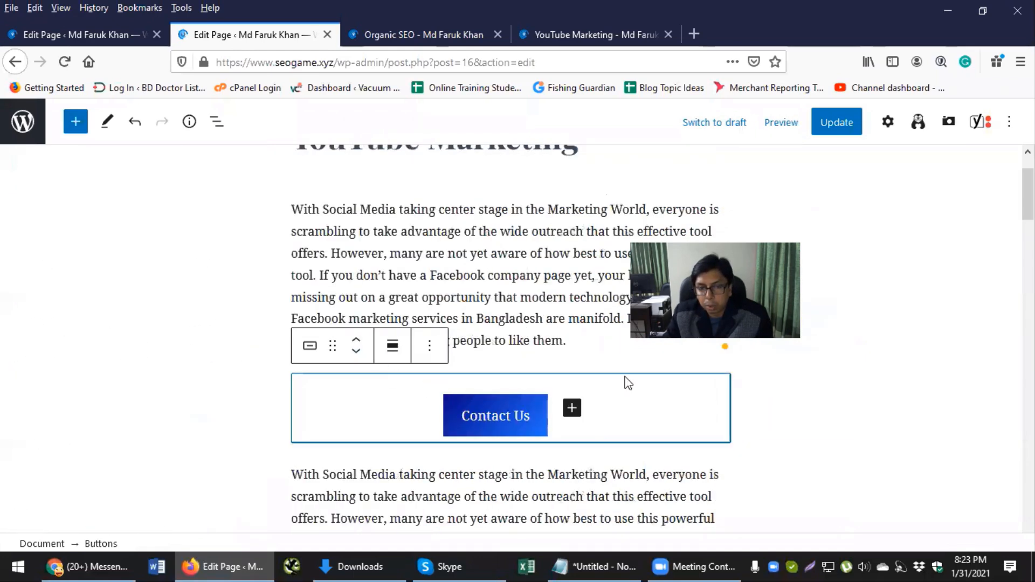
pyautogui.click(747, 395)
pyautogui.scroll(3, 509, 388)
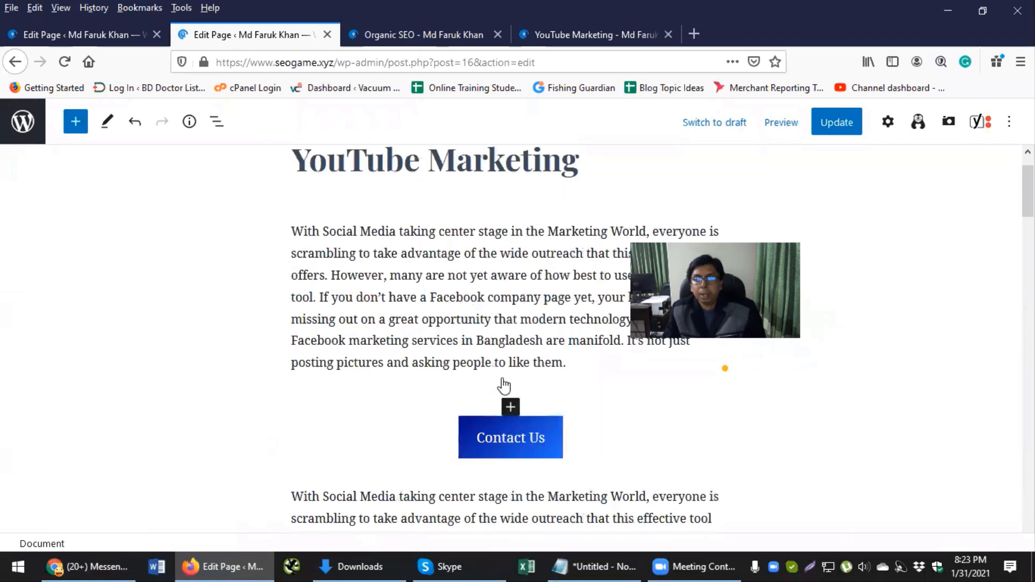
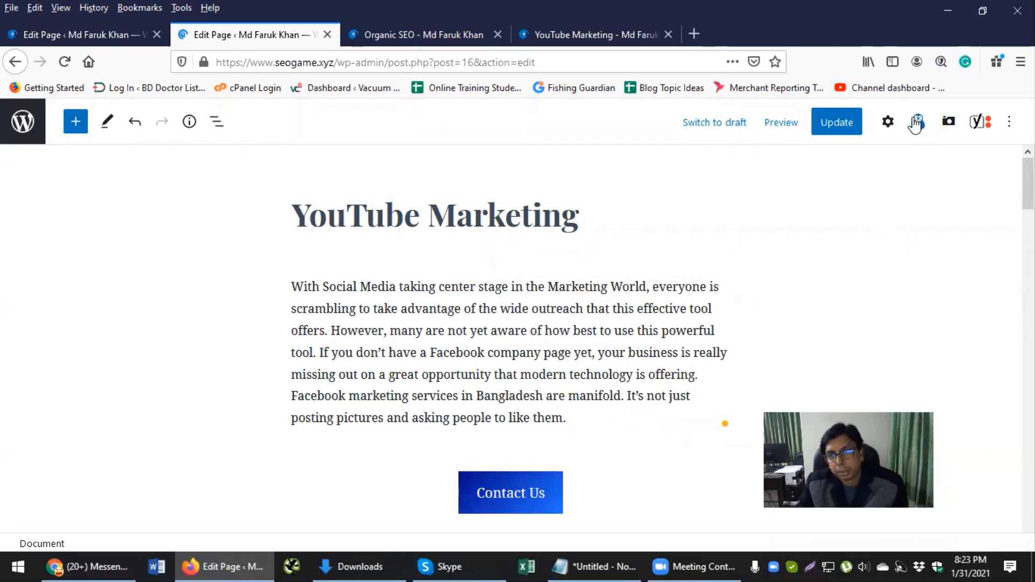
# Update the YouTube Marketing page from the Settings sidebar and switch to its live-page tab.
pyautogui.click(887, 122)
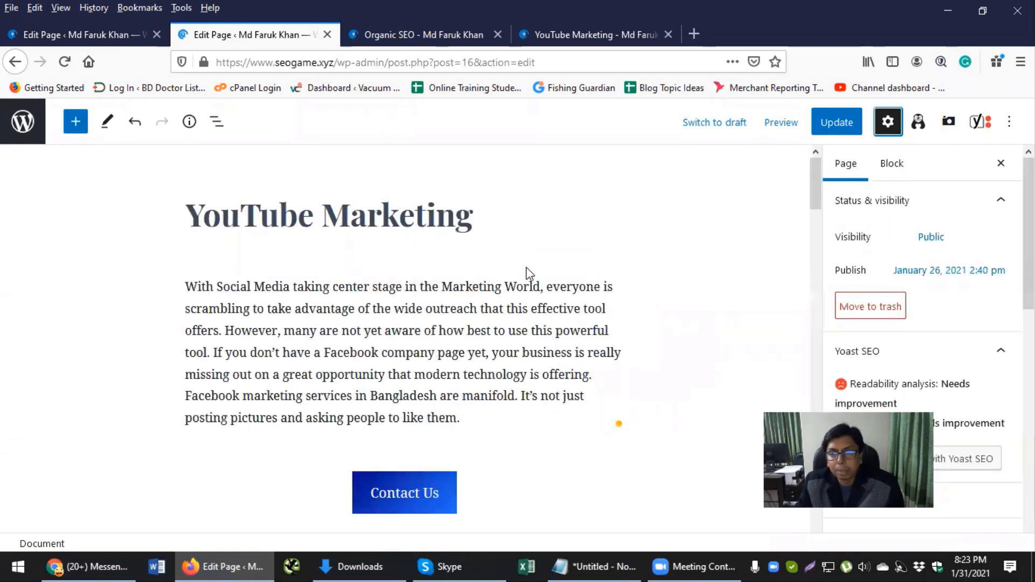
pyautogui.click(832, 130)
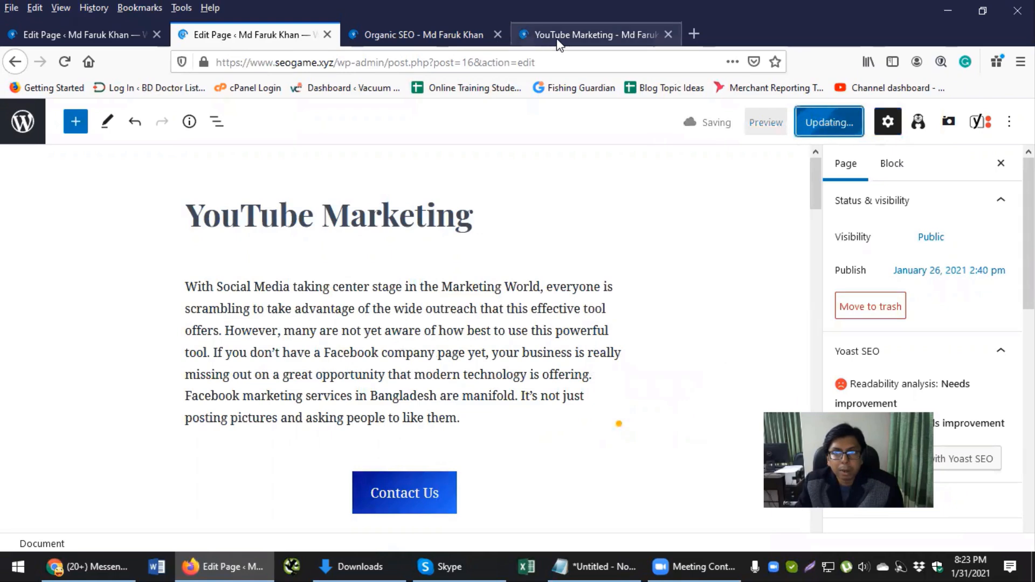
pyautogui.click(590, 34)
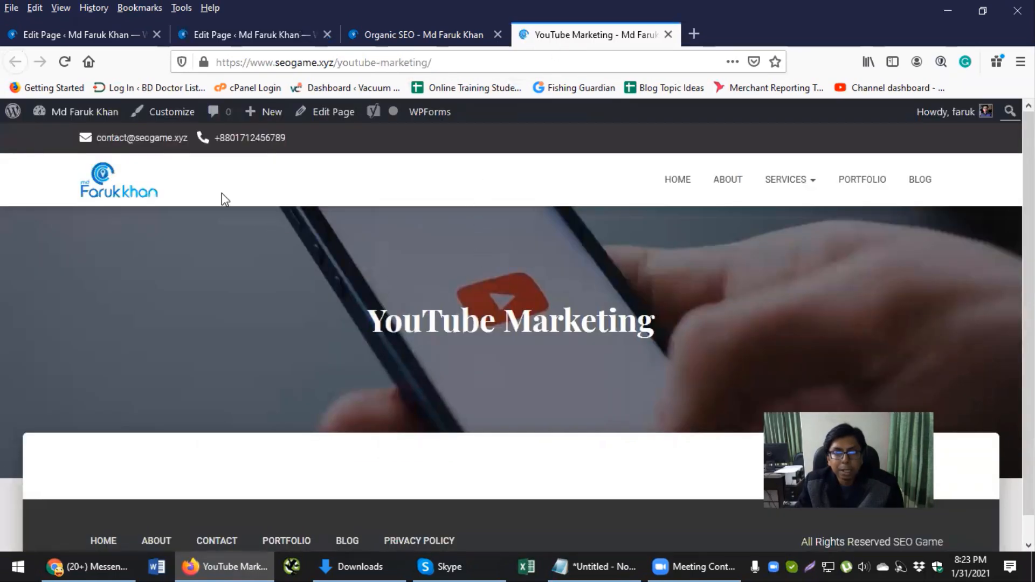
# Reload the live YouTube Marketing page and scroll down to the new Contact Us button.
pyautogui.click(65, 61)
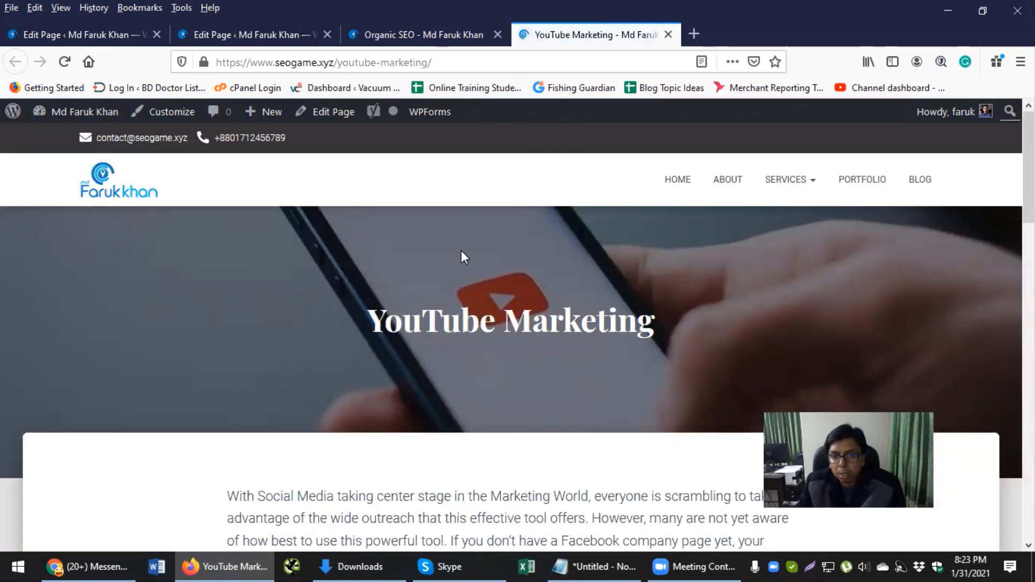
pyautogui.scroll(-4, 474, 326)
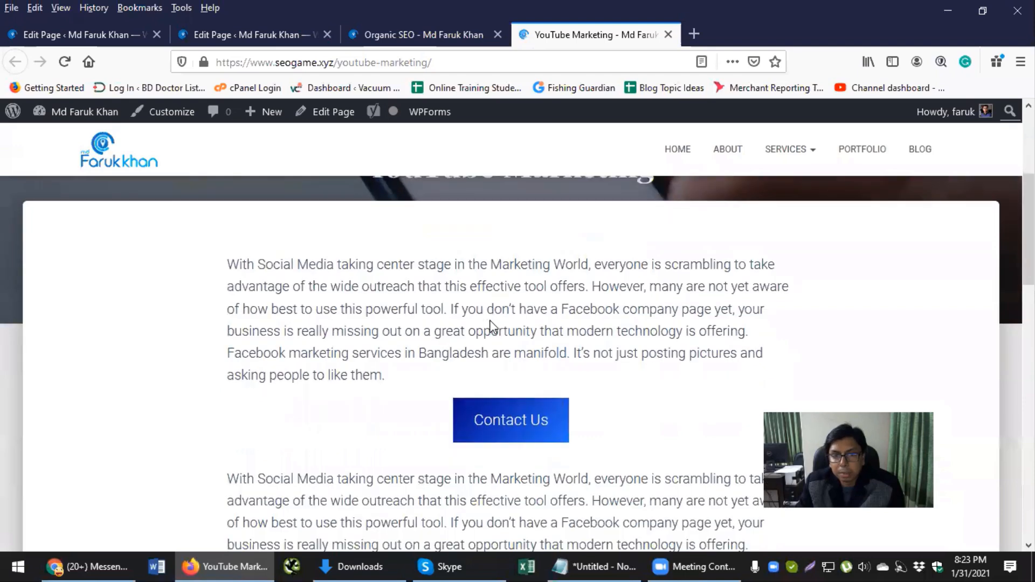
pyautogui.moveTo(288, 268); pyautogui.dragTo(472, 330)
pyautogui.scroll(-3, 472, 326)
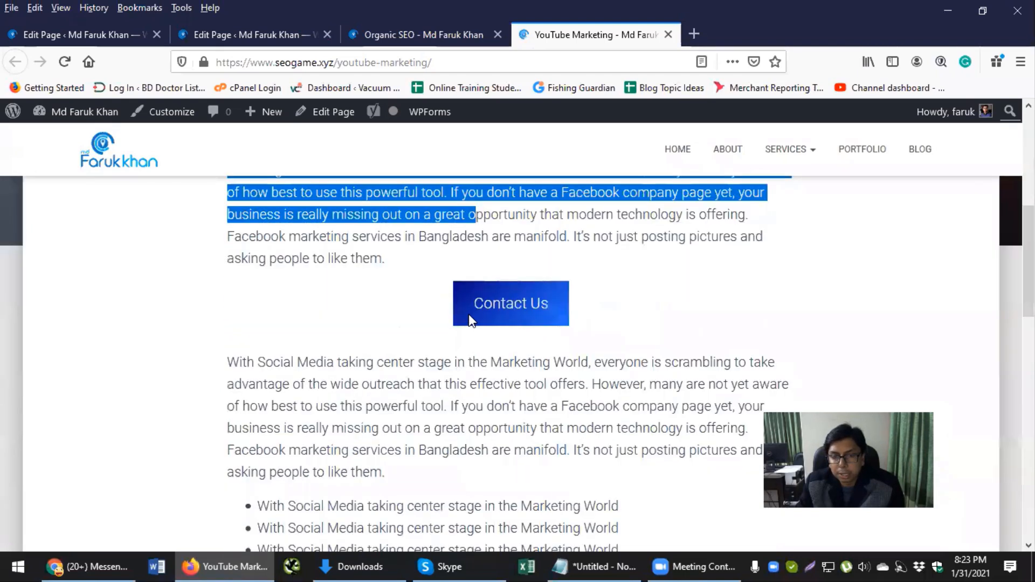
# Confirm Contact Us opens the Contact form in a new tab, then return to YouTube Marketing.
pyautogui.middleClick(476, 284)
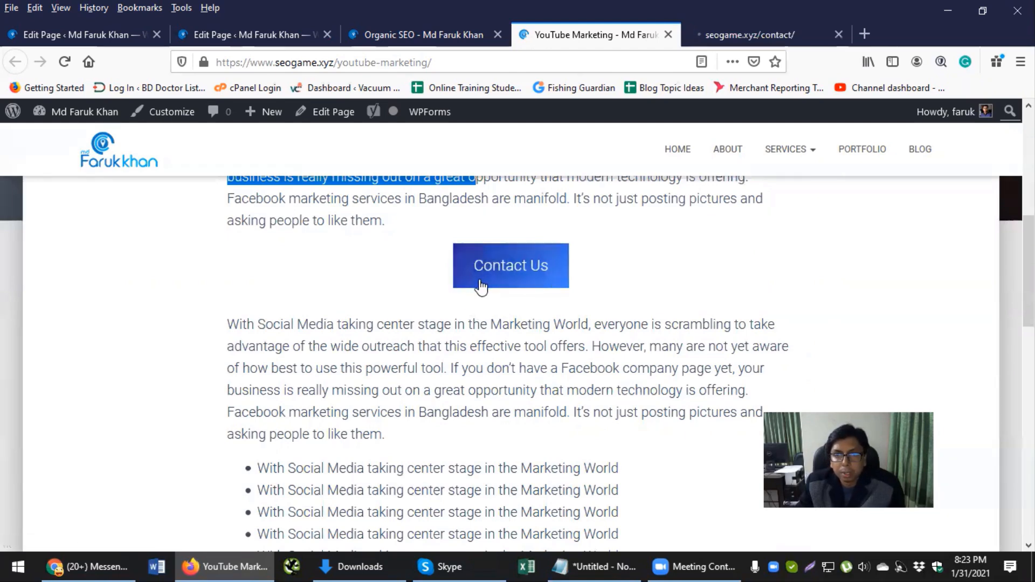
pyautogui.click(718, 36)
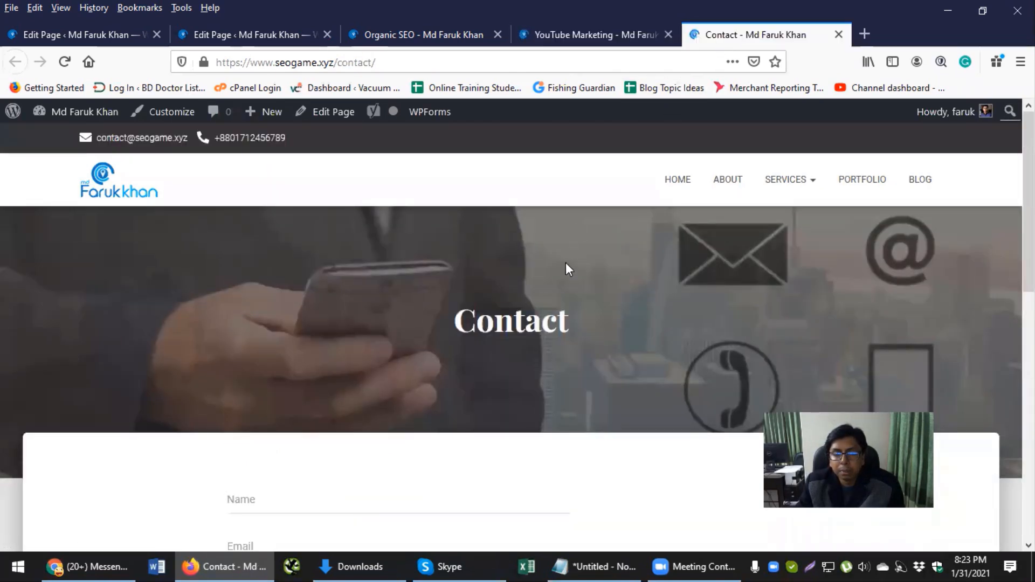
pyautogui.scroll(-4, 570, 250)
pyautogui.scroll(-5, 383, 276)
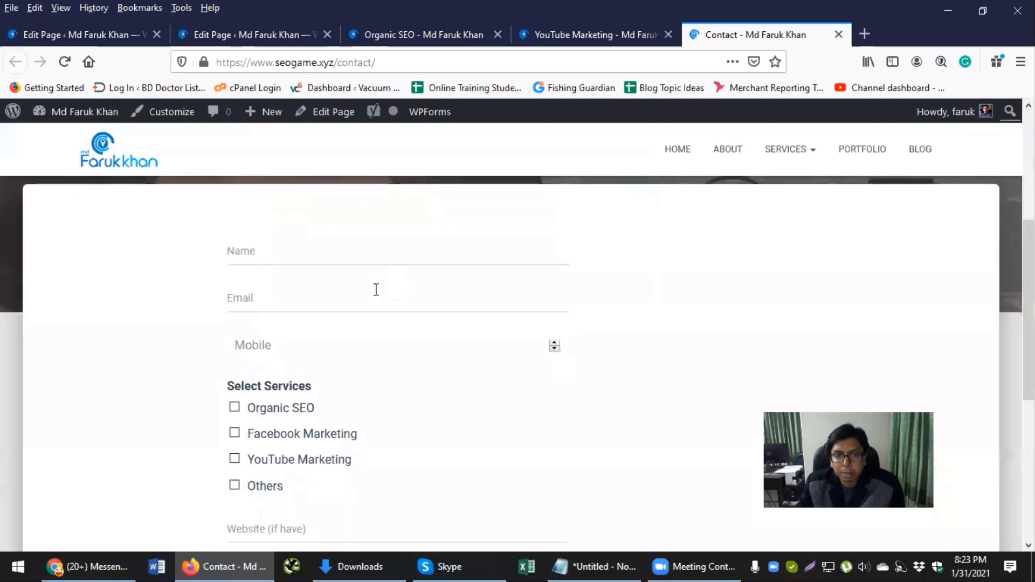
pyautogui.scroll(-2, 676, 362)
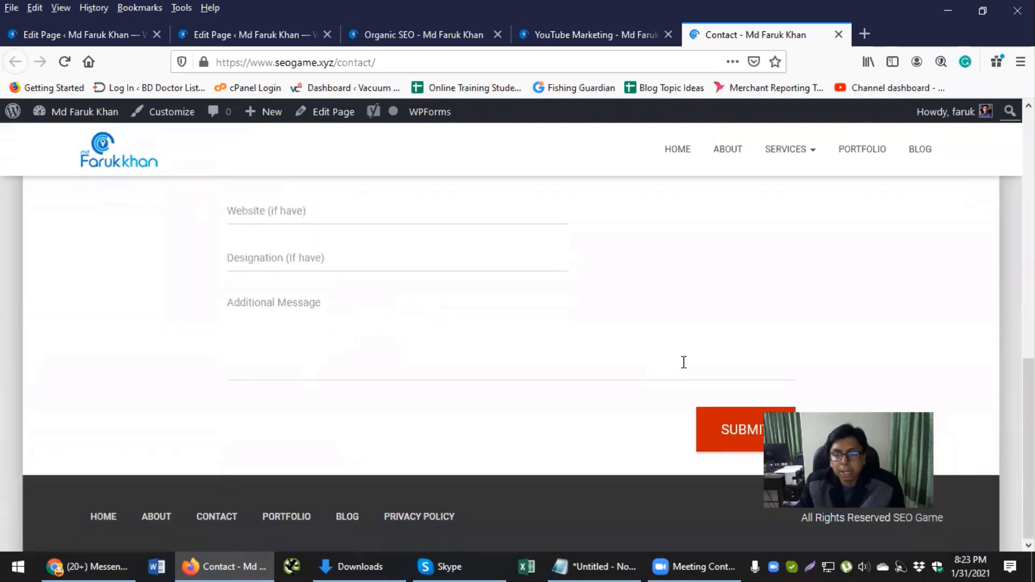
pyautogui.click(621, 27)
# Scroll the live YouTube Marketing page to the footer and back, then open the seogame.xyz homepage via the logo.
pyautogui.scroll(-4, 613, 273)
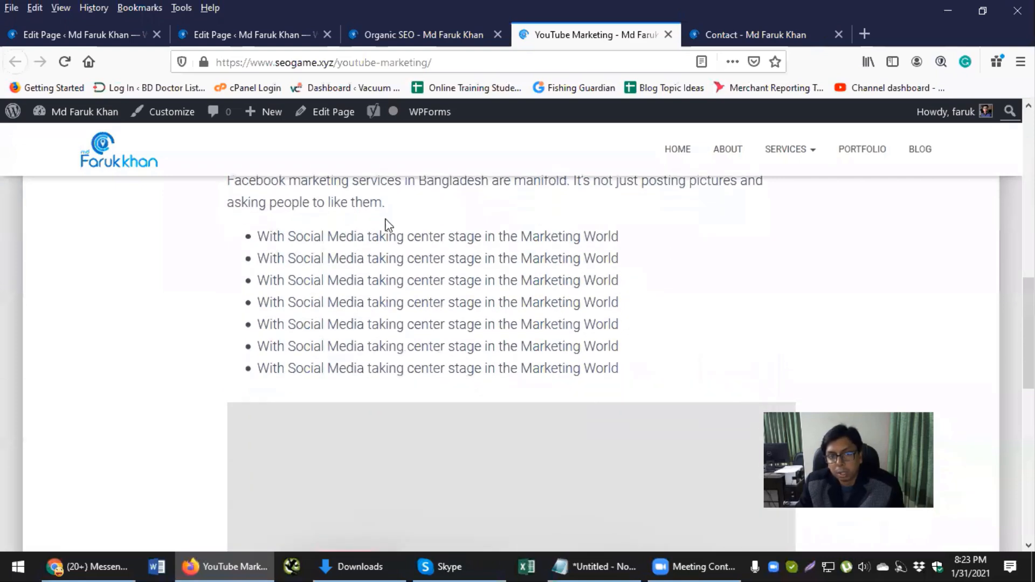
pyautogui.scroll(-3, 379, 260)
pyautogui.scroll(3, 380, 264)
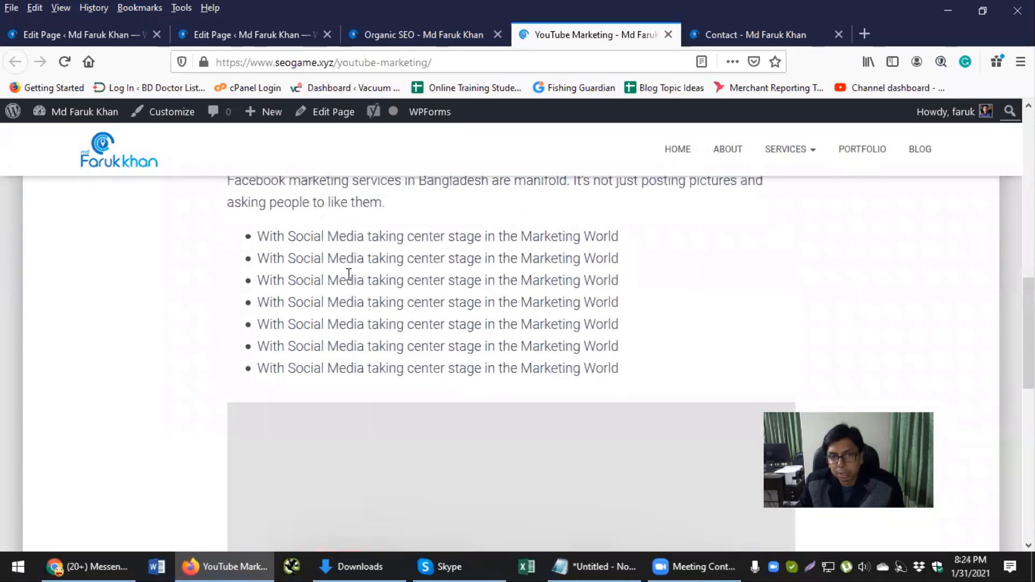
pyautogui.scroll(1, 347, 269)
pyautogui.scroll(1, 347, 268)
pyautogui.scroll(-6, 358, 266)
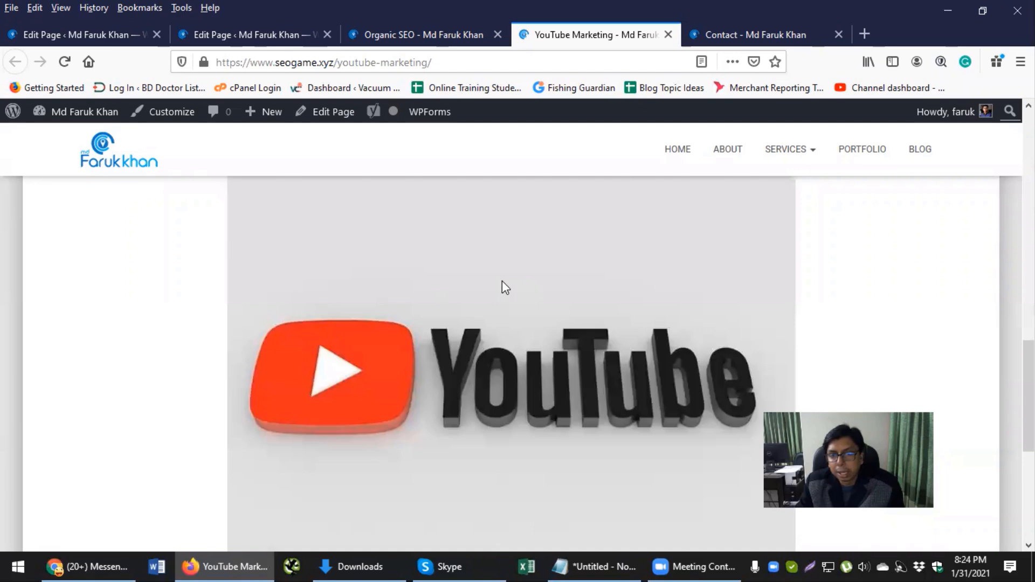
pyautogui.scroll(-3, 511, 286)
pyautogui.scroll(3, 507, 280)
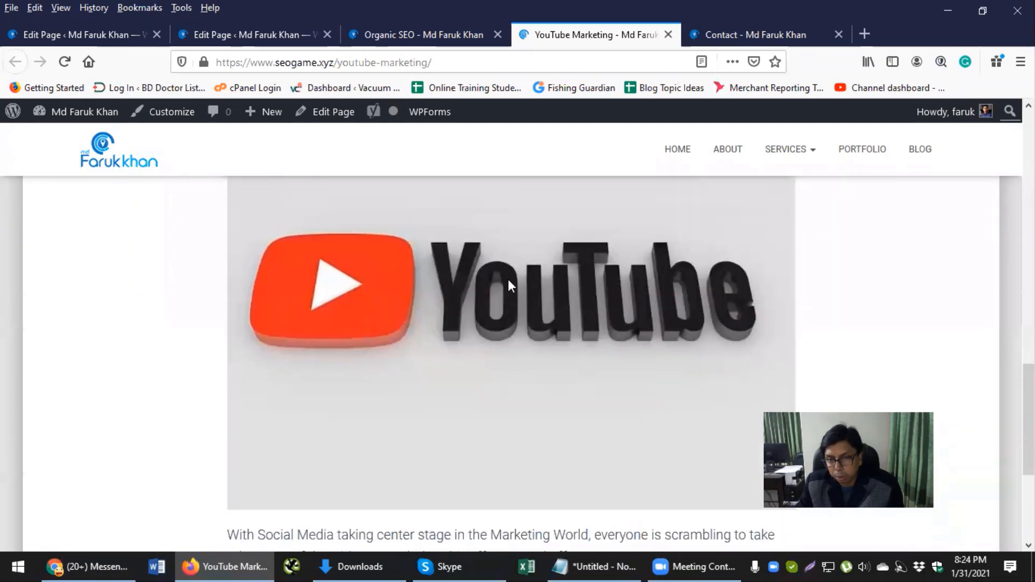
pyautogui.scroll(-4, 507, 279)
pyautogui.scroll(-2, 507, 280)
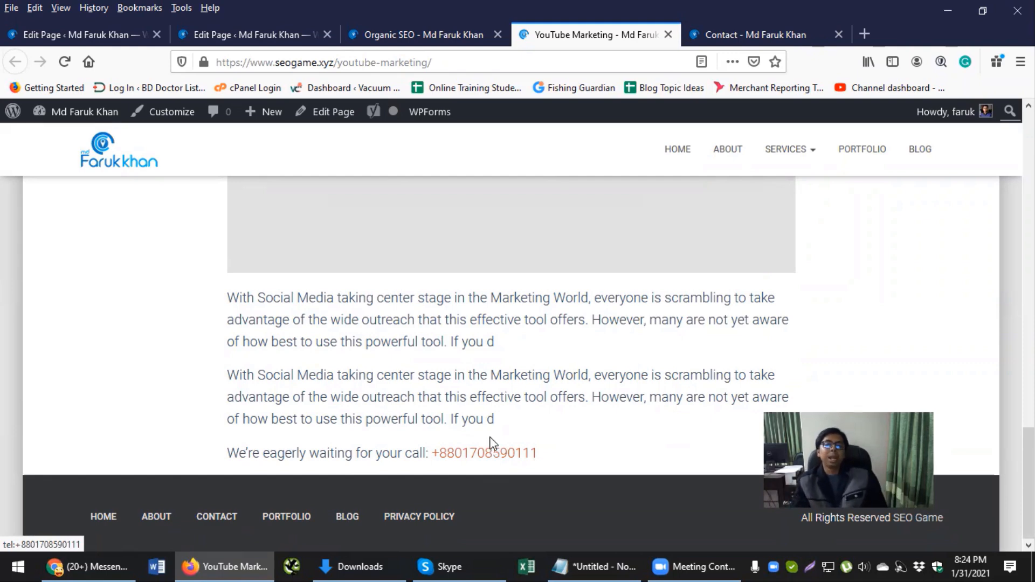
pyautogui.scroll(15, 488, 450)
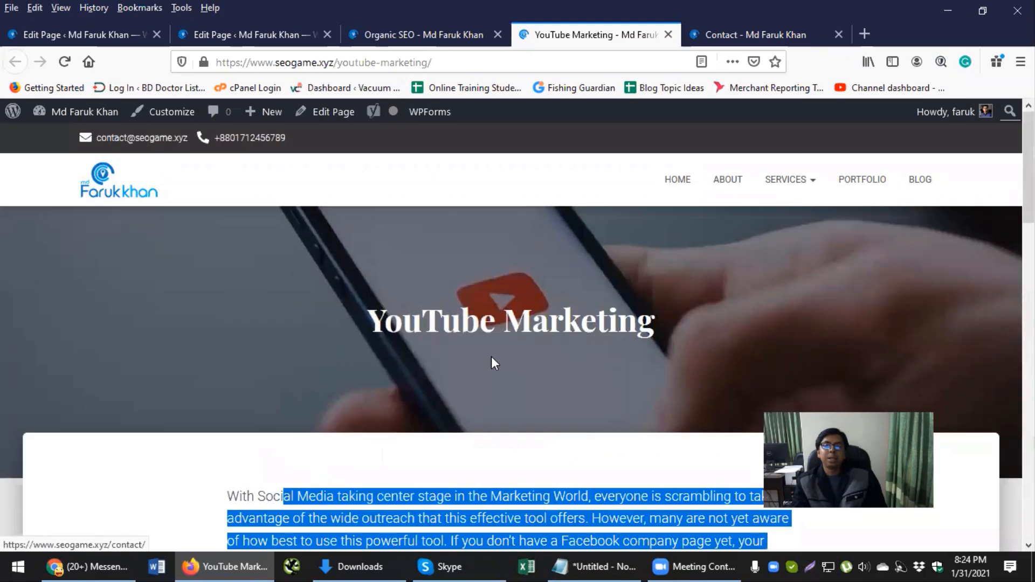
pyautogui.moveTo(783, 189)
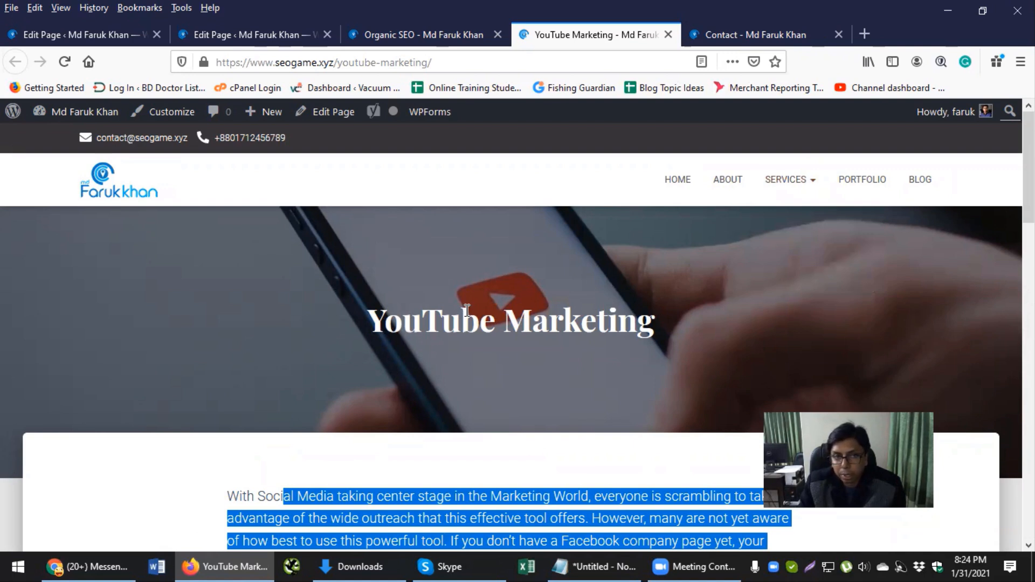
pyautogui.click(100, 185)
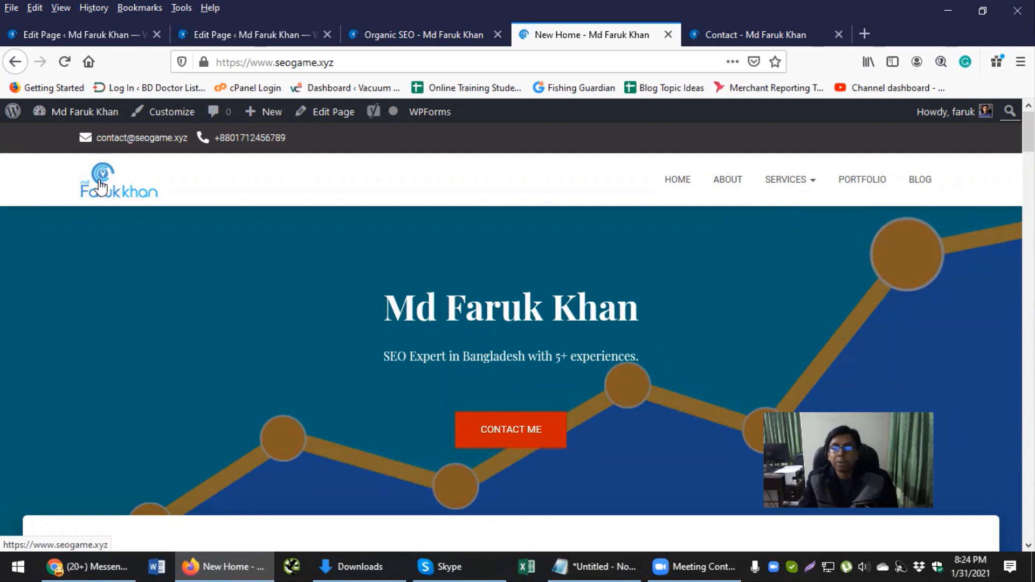
# Browse the live Services > Organic SEO page, then go back to the Contact page editor.
pyautogui.click(787, 219)
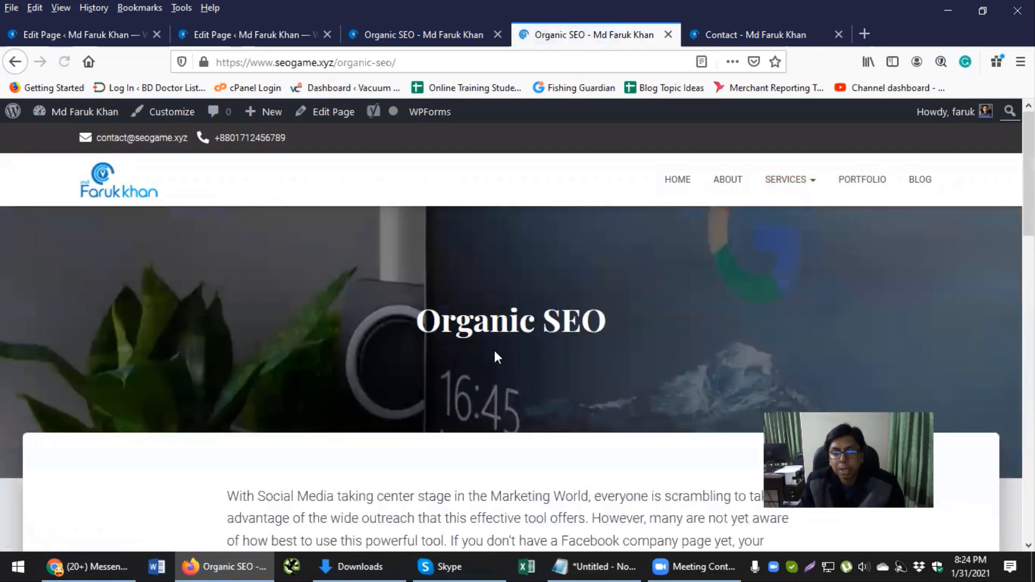
pyautogui.scroll(-5, 496, 350)
pyautogui.scroll(-2, 496, 350)
pyautogui.scroll(2, 497, 358)
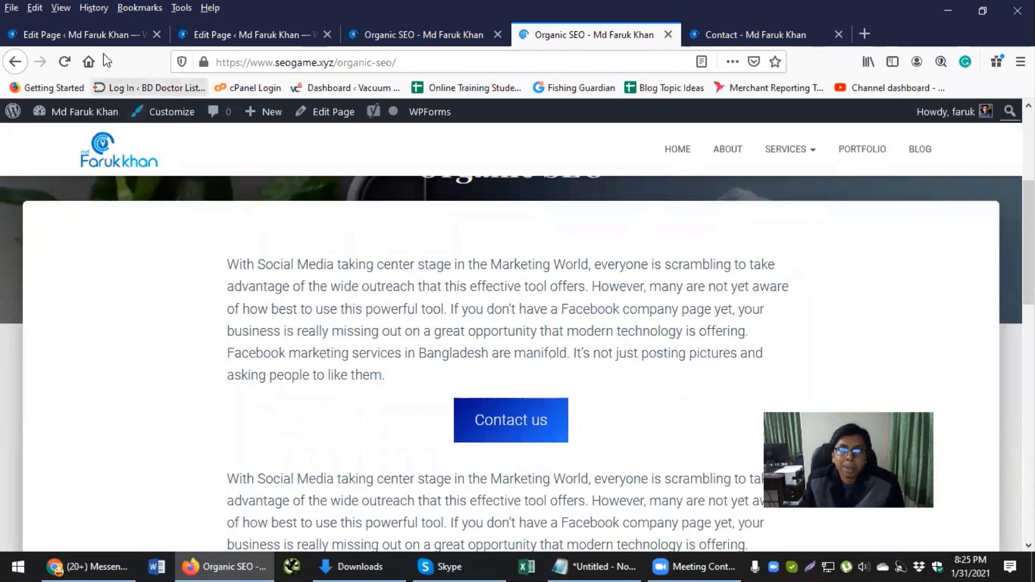
pyautogui.click(97, 29)
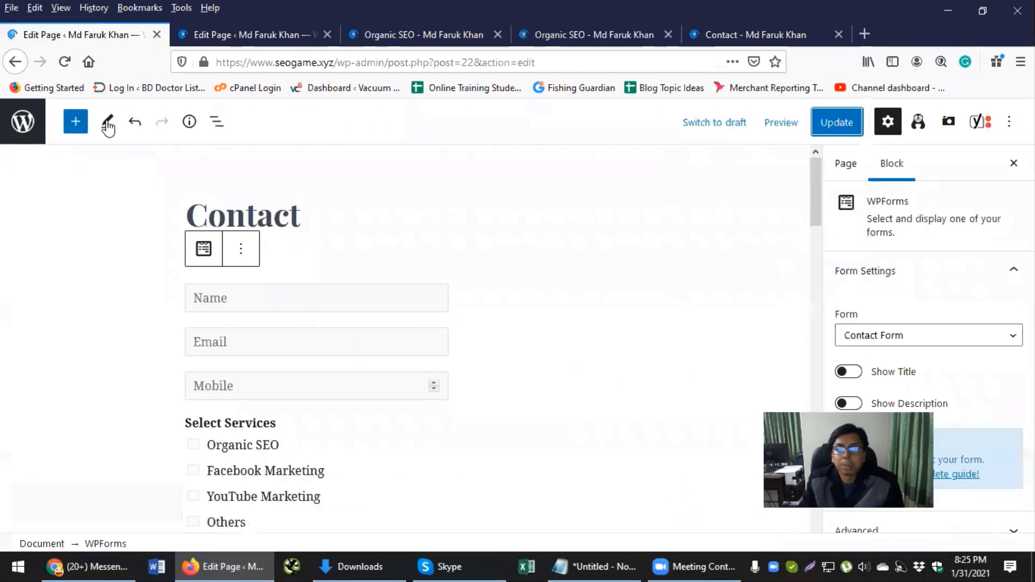
# Leave the editor for All Pages and open the Yoast SEO General dashboard from the SEO menu.
pyautogui.click(19, 123)
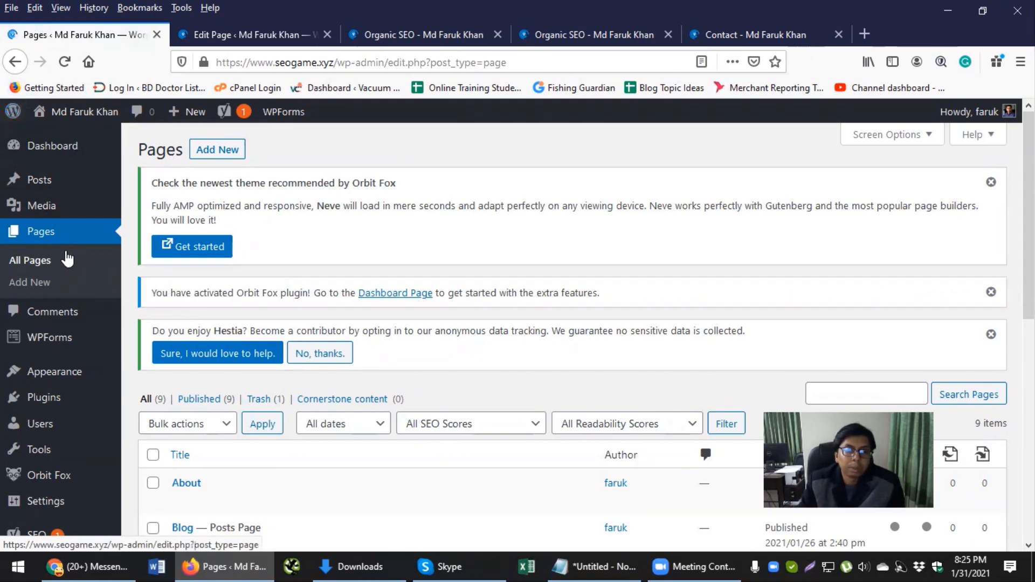
pyautogui.scroll(-3, 67, 259)
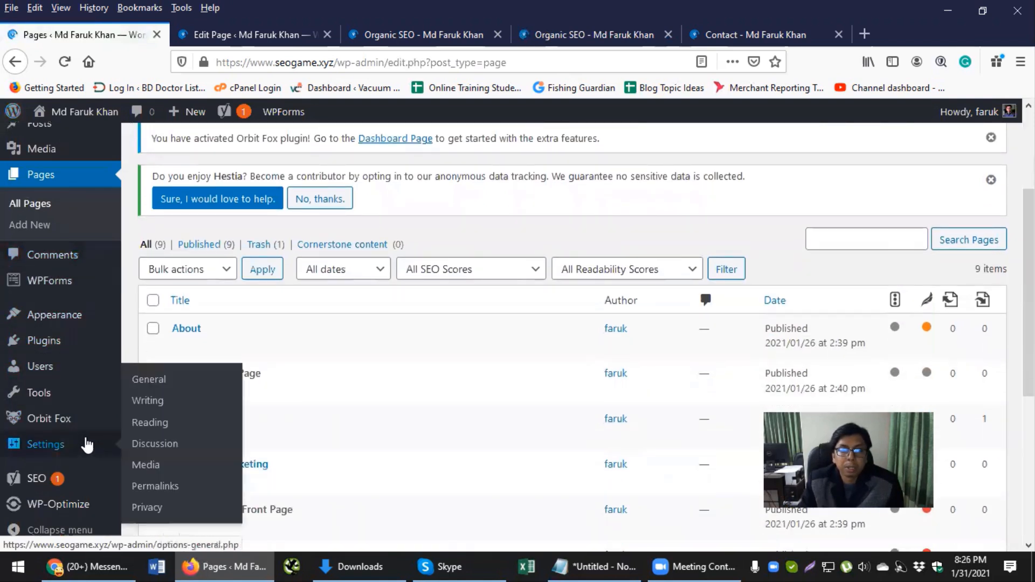
pyautogui.moveTo(38, 482)
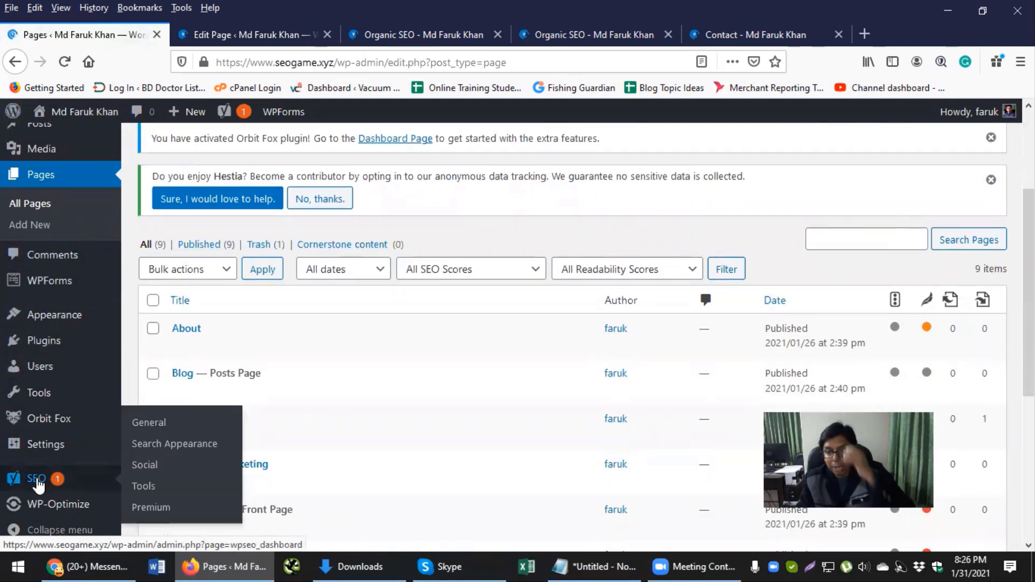
pyautogui.click(36, 480)
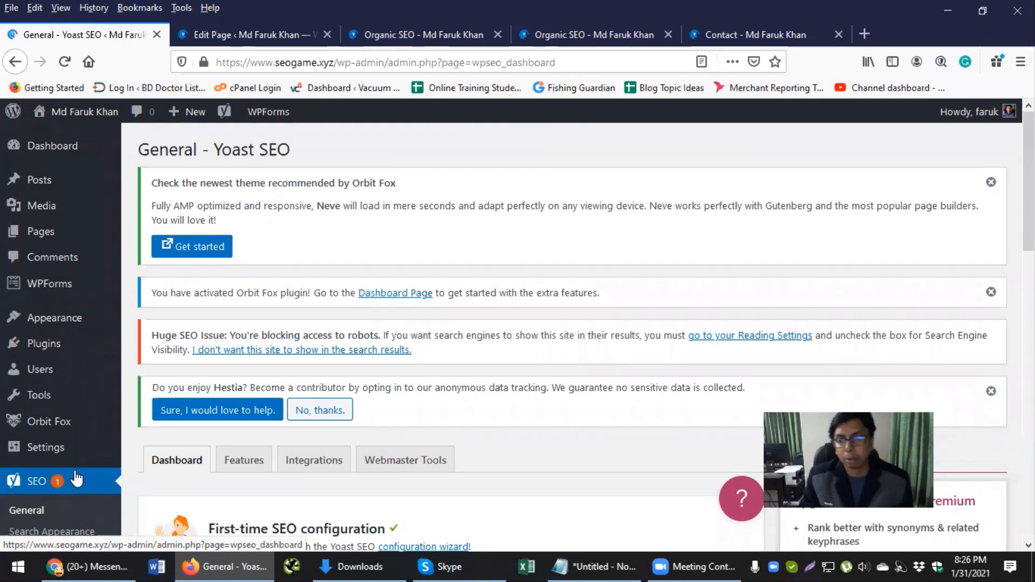
pyautogui.moveTo(98, 457)
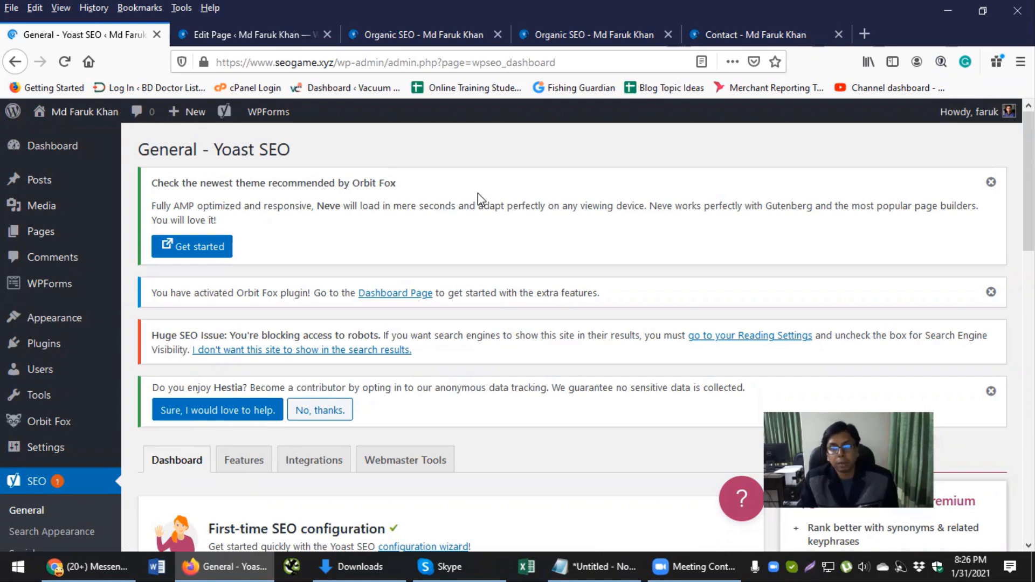
# Load hatil.com and walton.com in two new browser tabs.
pyautogui.click(864, 33)
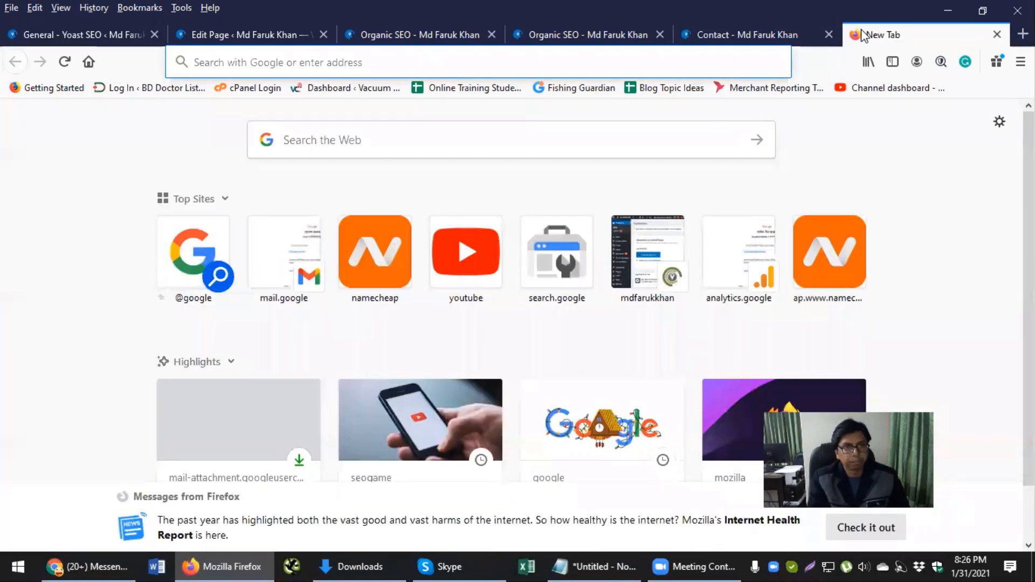
pyautogui.write('hatil.com')
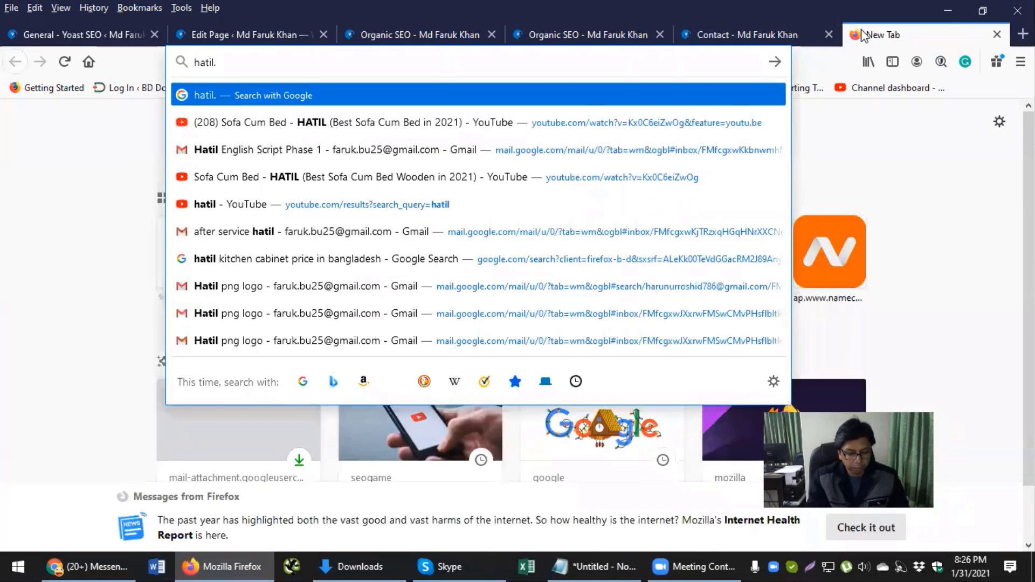
pyautogui.press('Return')
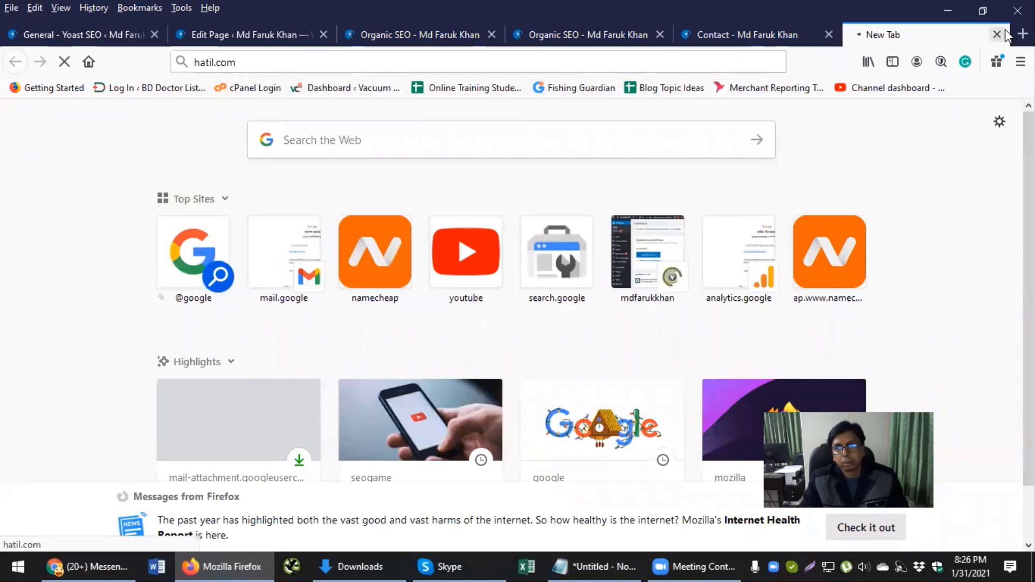
pyautogui.click(1023, 34)
pyautogui.write('walton.c')
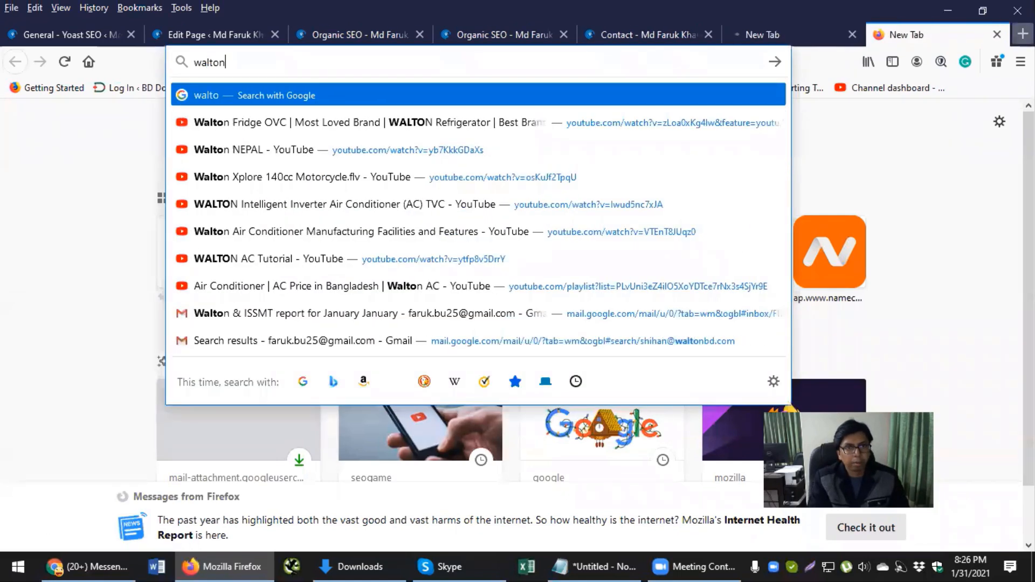
pyautogui.write('om')
pyautogui.press('Return')
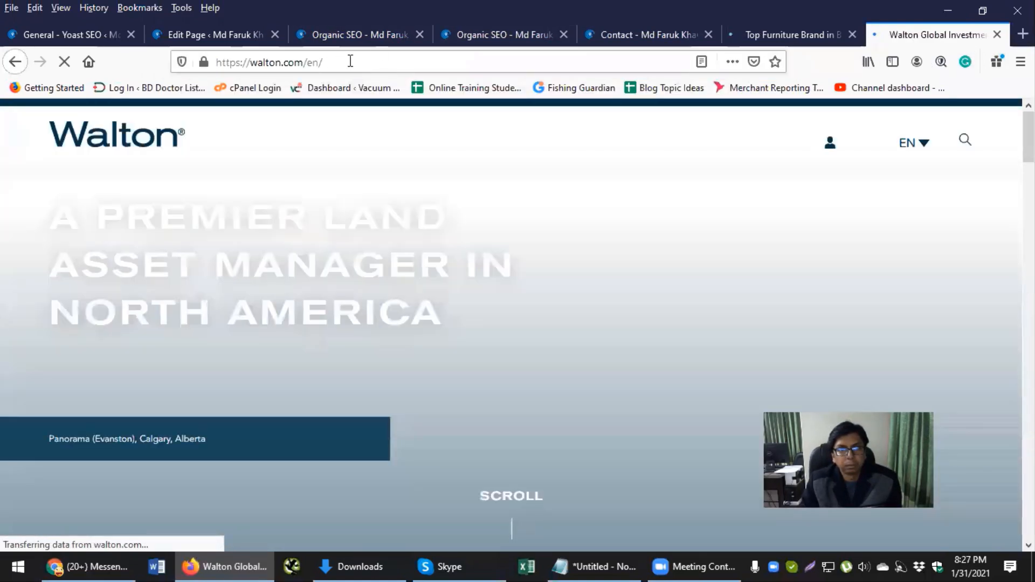
# Google 'walton bd', open the Walton Group result in a new tab, and return to HATIL.
pyautogui.click(368, 59)
pyautogui.click(19, 63)
pyautogui.write('wal')
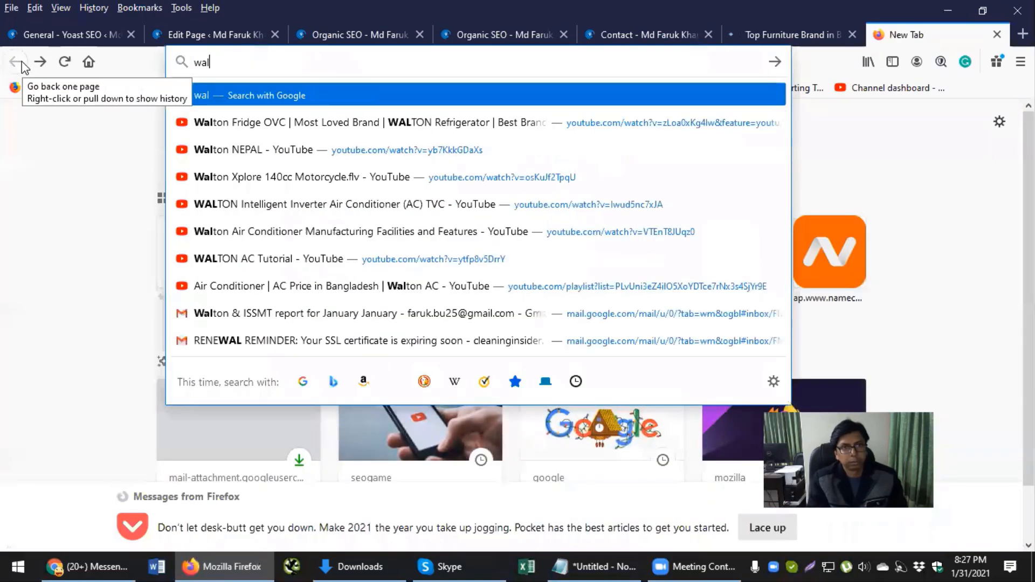
pyautogui.write('ton bd')
pyautogui.press('Return')
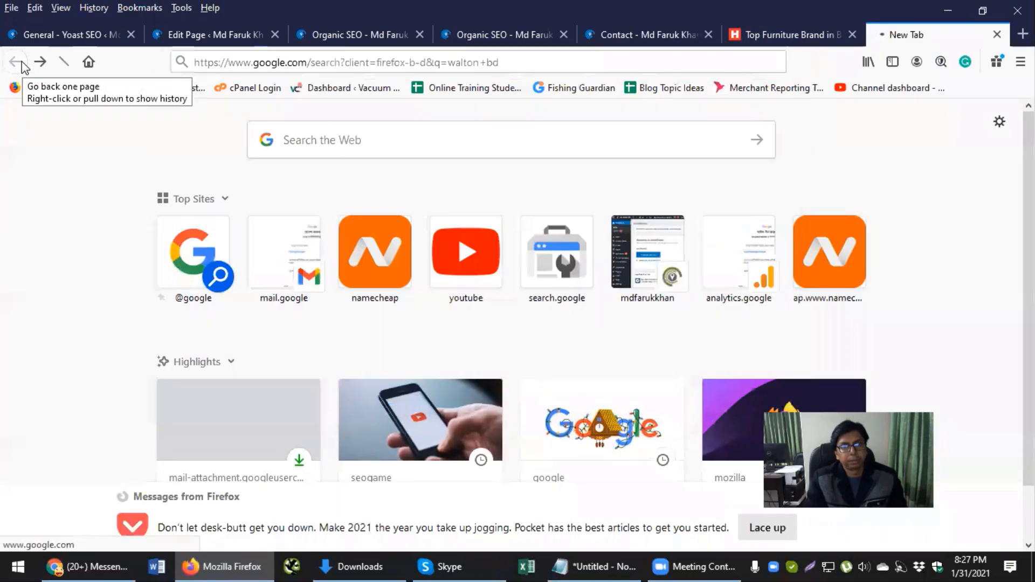
pyautogui.click(203, 276)
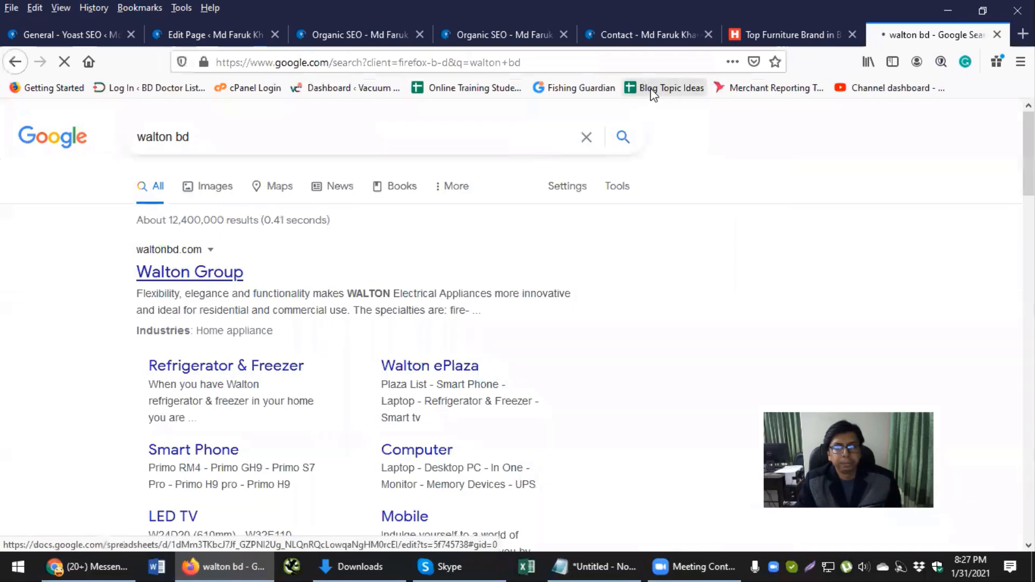
pyautogui.click(785, 29)
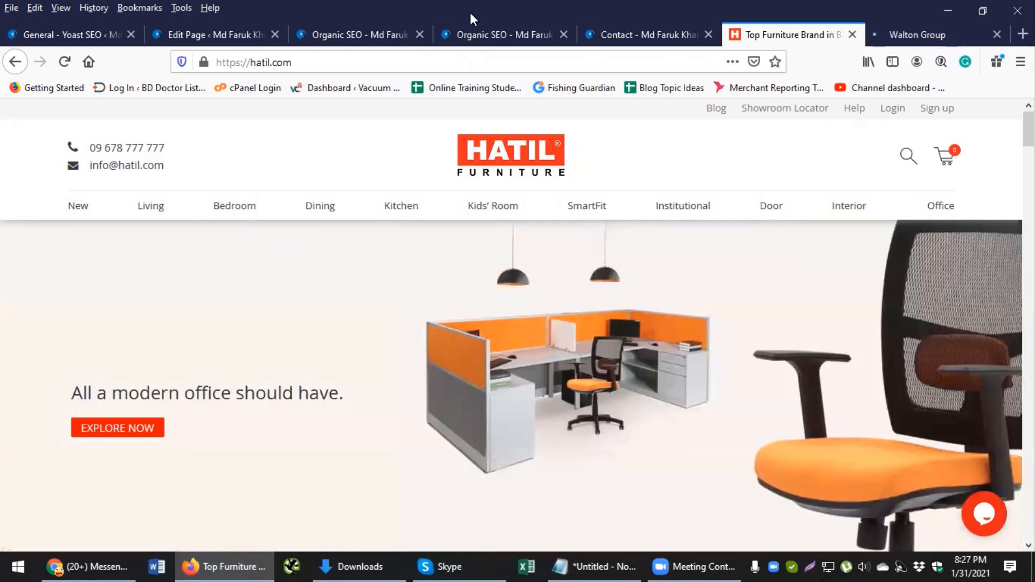
# Capture the HATIL homepage with Lightshot and save it as Screenshot_1.png in Desktop > seo 10.
pyautogui.press('Print')
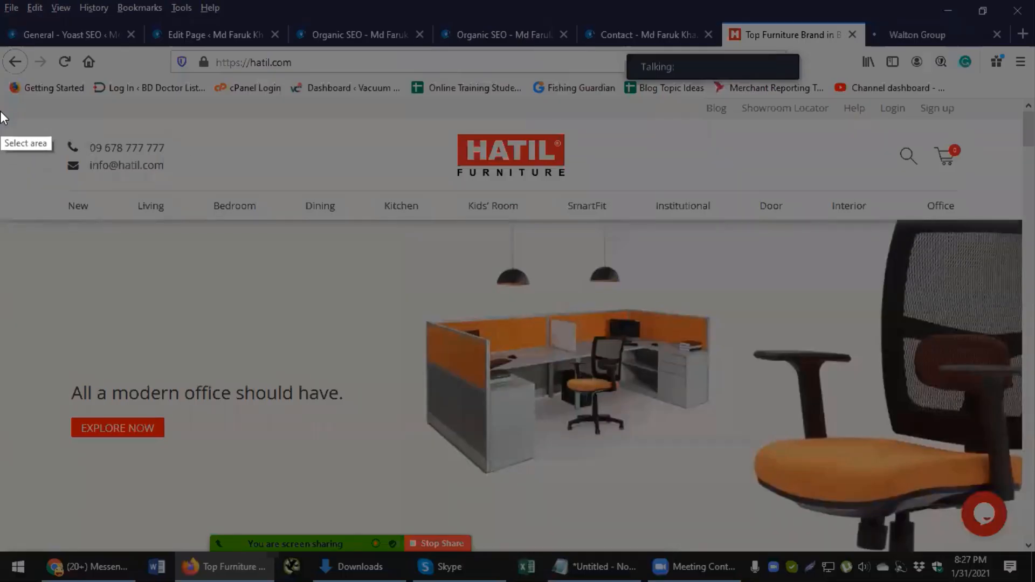
pyautogui.moveTo(1, 100); pyautogui.dragTo(1016, 535)
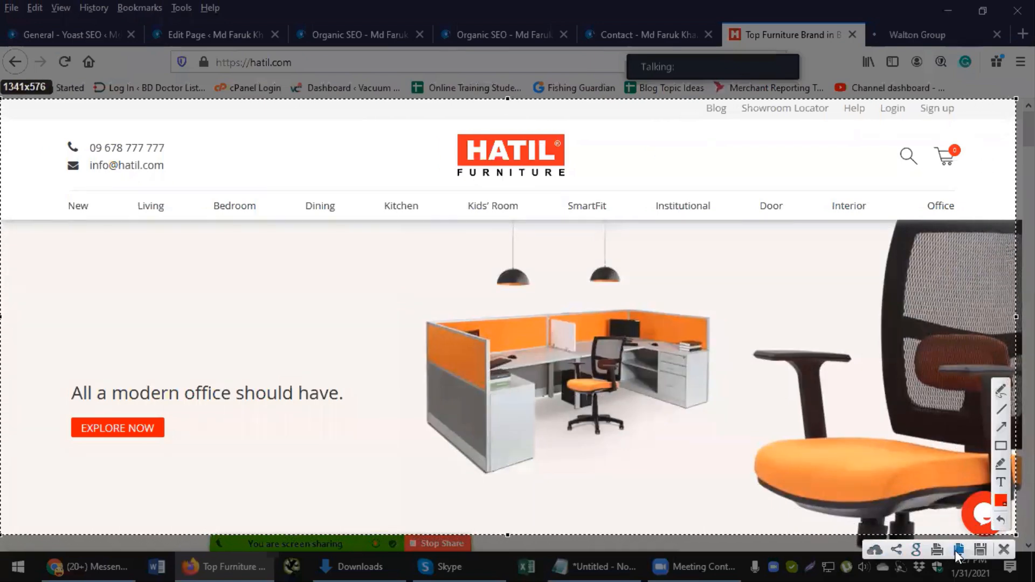
pyautogui.click(981, 551)
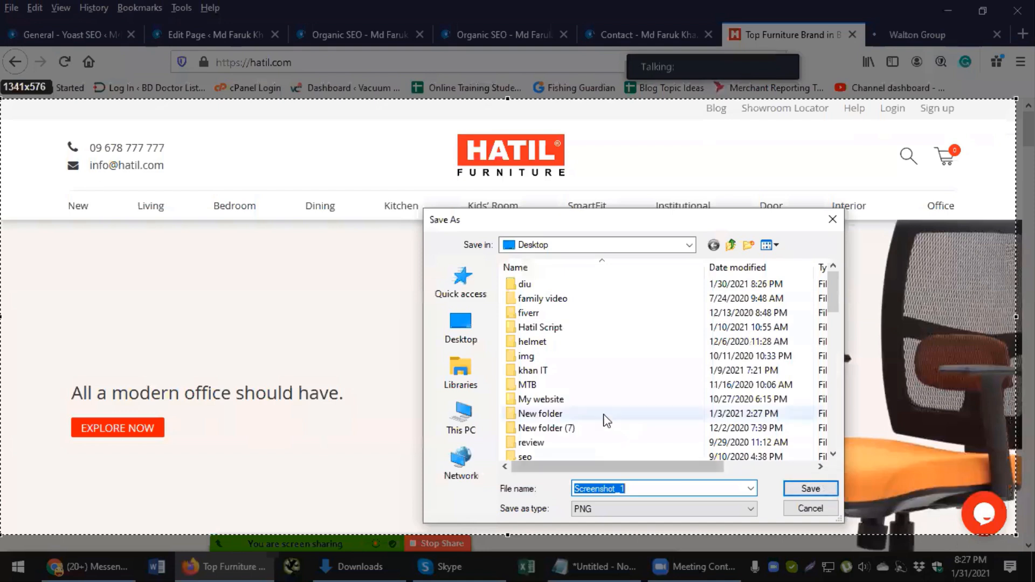
pyautogui.click(467, 331)
pyautogui.scroll(-6, 593, 366)
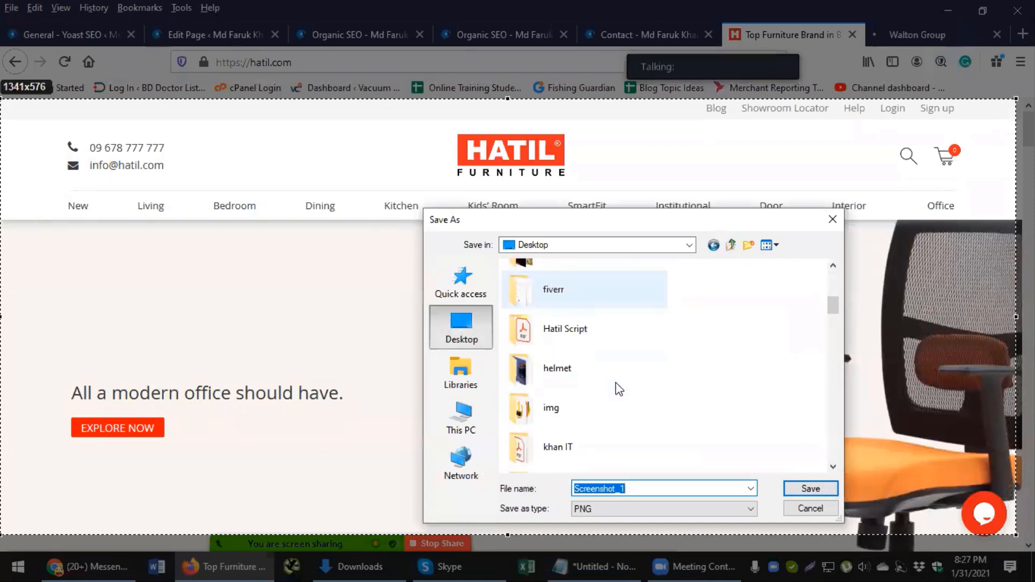
pyautogui.scroll(-3, 620, 399)
pyautogui.scroll(5, 597, 397)
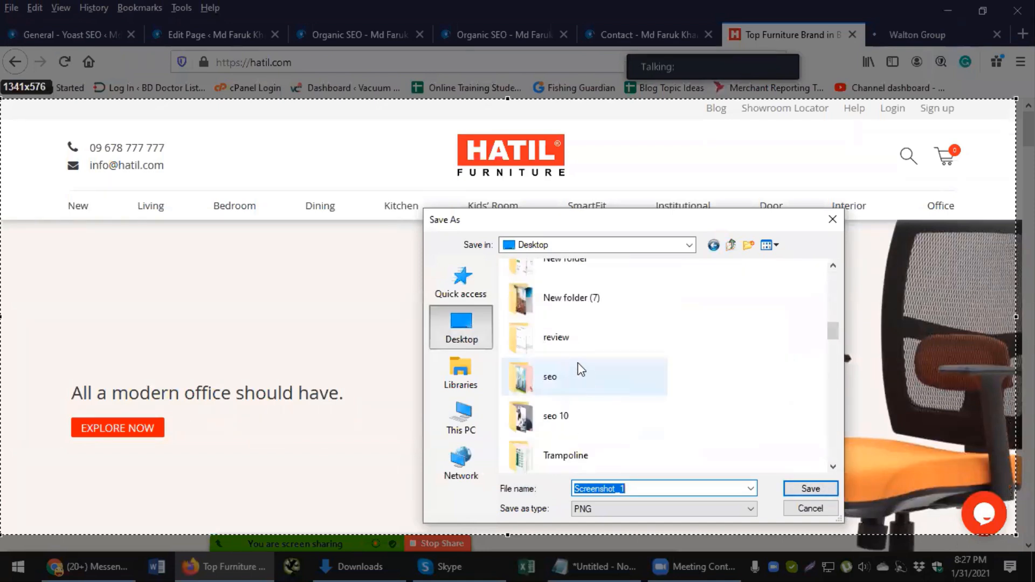
pyautogui.doubleClick(557, 419)
pyautogui.click(810, 488)
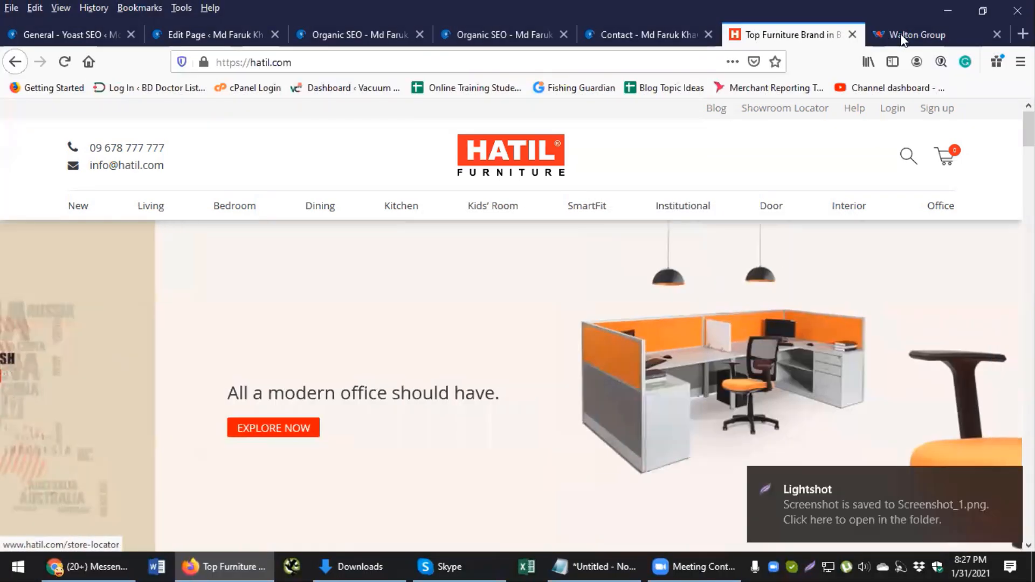
pyautogui.click(900, 34)
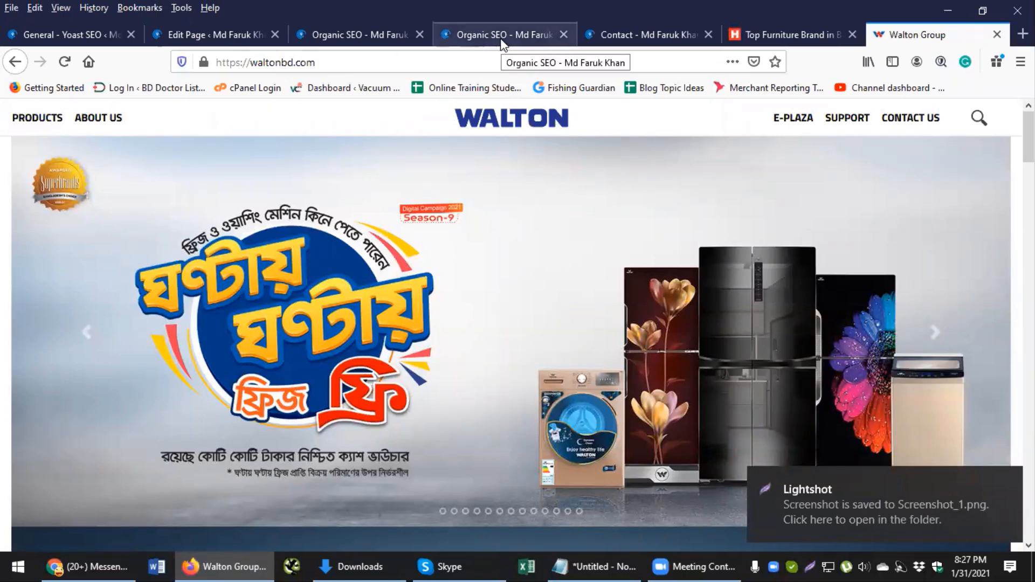
pyautogui.press('Print')
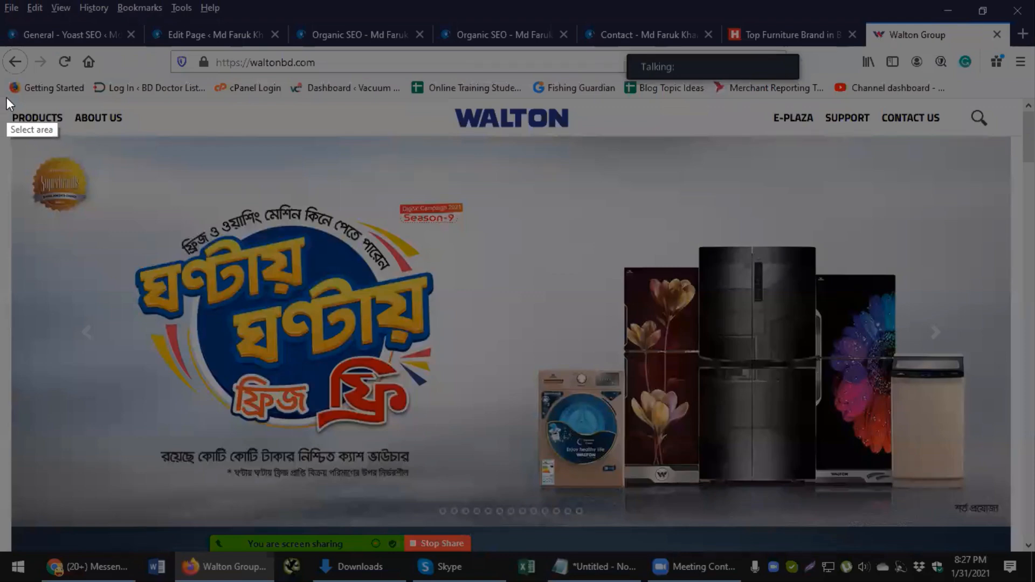
# Capture the Walton Group homepage area and save it as Screenshot_2.png in the seo 10 folder.
pyautogui.moveTo(7, 98); pyautogui.dragTo(1011, 530)
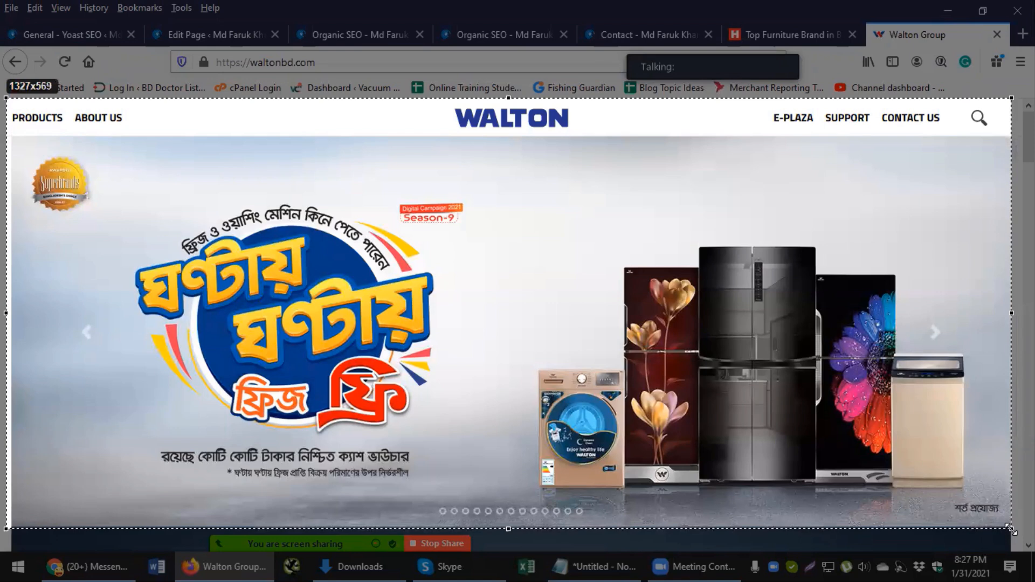
pyautogui.click(980, 543)
pyautogui.click(788, 483)
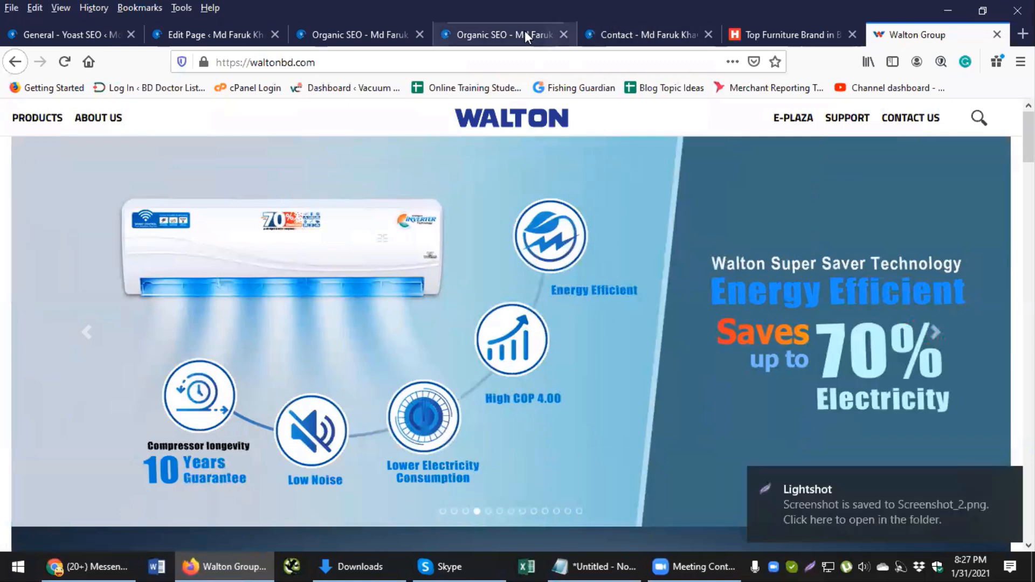
# Go from the page editor to All Pages and open the empty Portfolio page for editing.
pyautogui.click(218, 32)
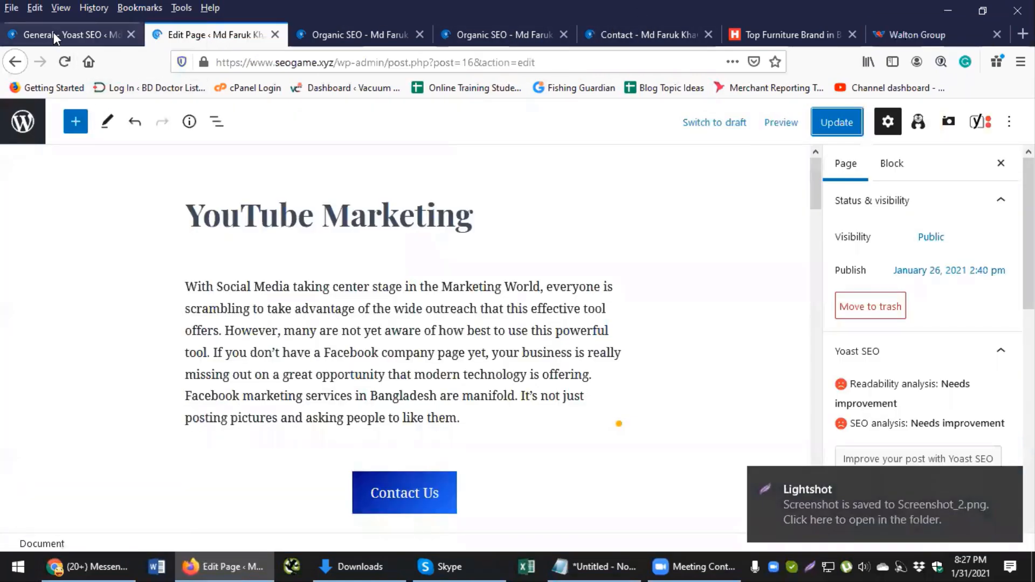
pyautogui.click(22, 122)
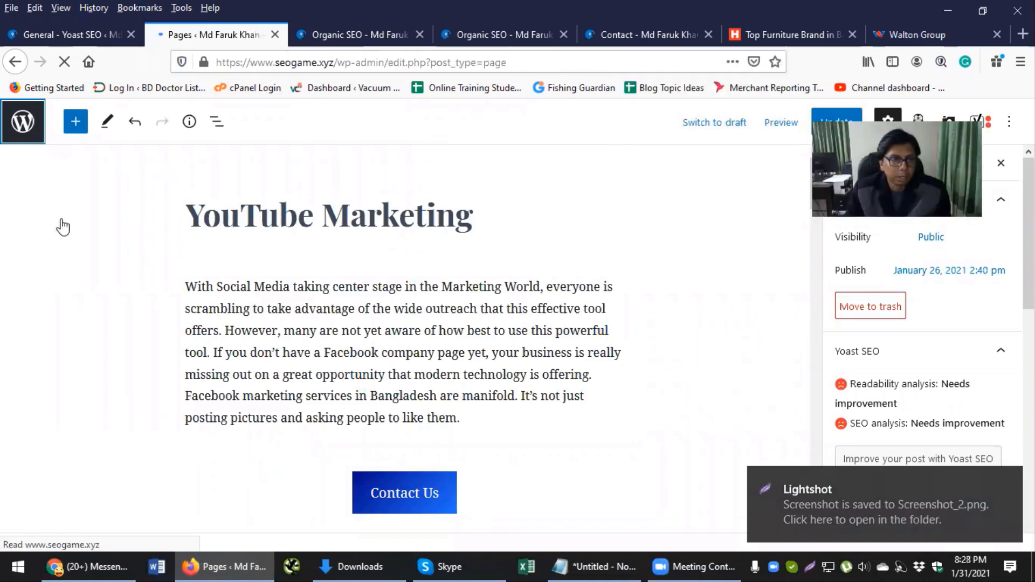
pyautogui.scroll(-7, 363, 265)
pyautogui.scroll(8, 363, 266)
pyautogui.scroll(-8, 364, 266)
pyautogui.scroll(-2, 365, 267)
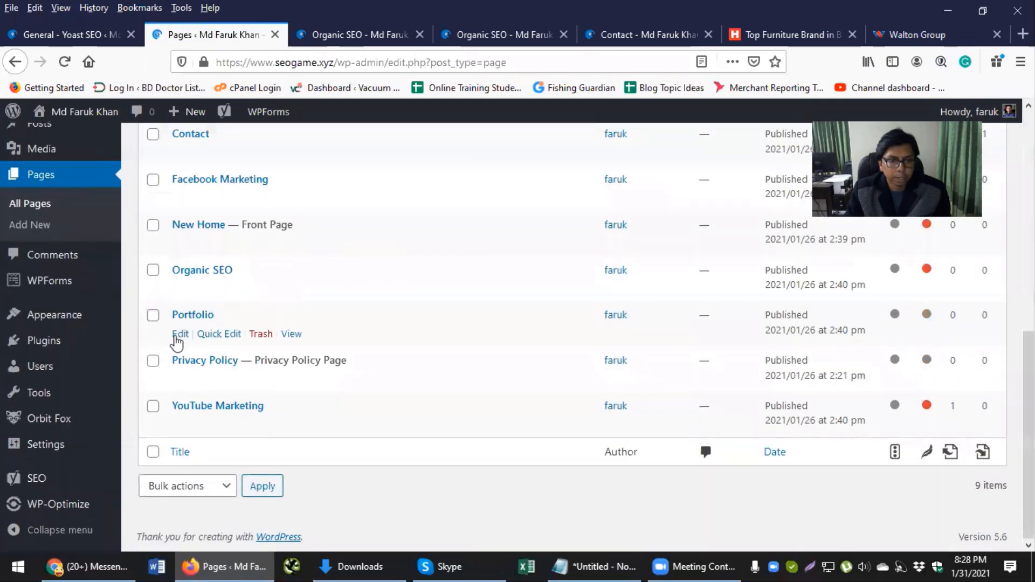
pyautogui.click(178, 335)
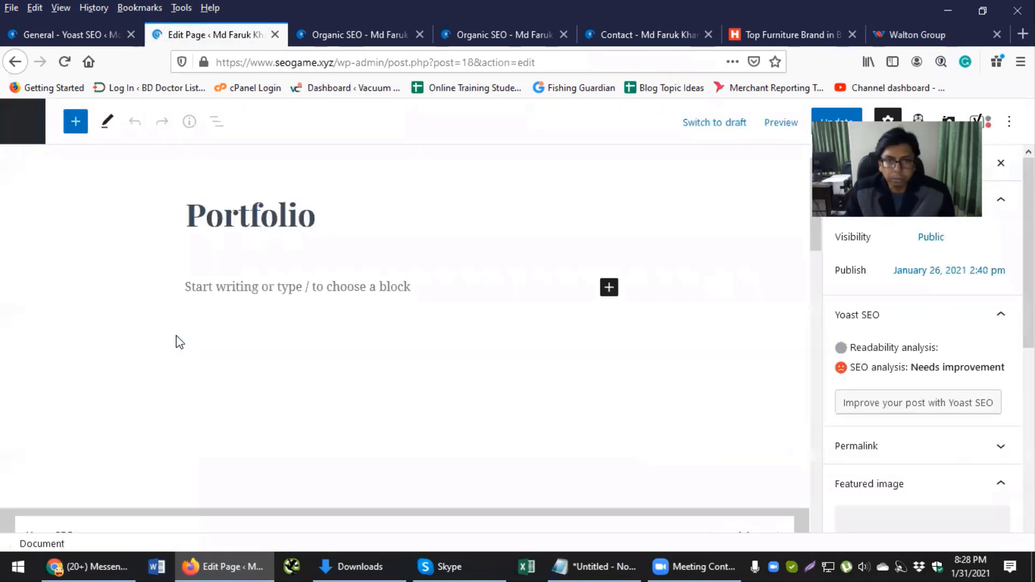
# Insert a 50/50 Columns block under the Portfolio title and start adding a block to its first column.
pyautogui.click(275, 293)
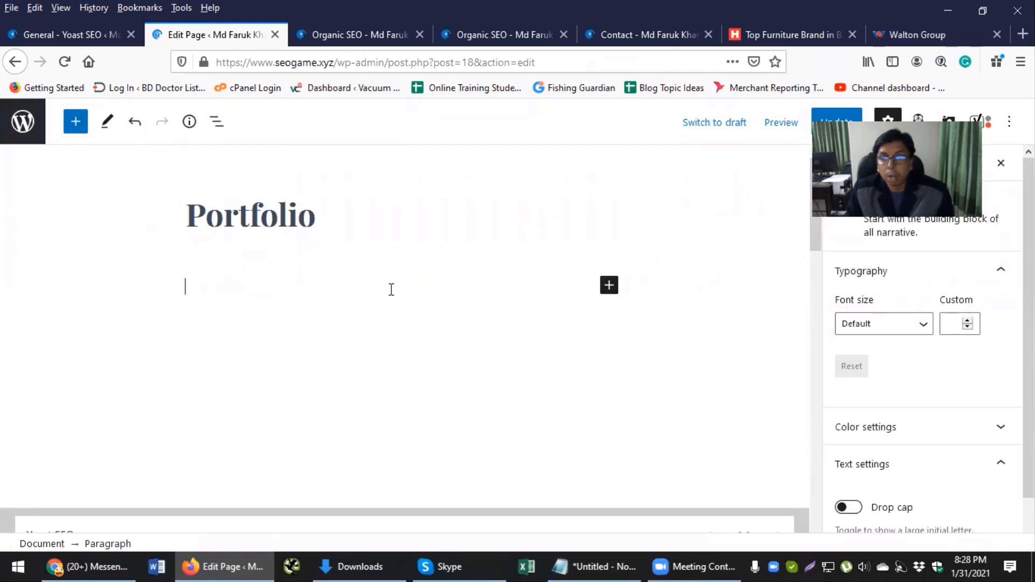
pyautogui.click(609, 287)
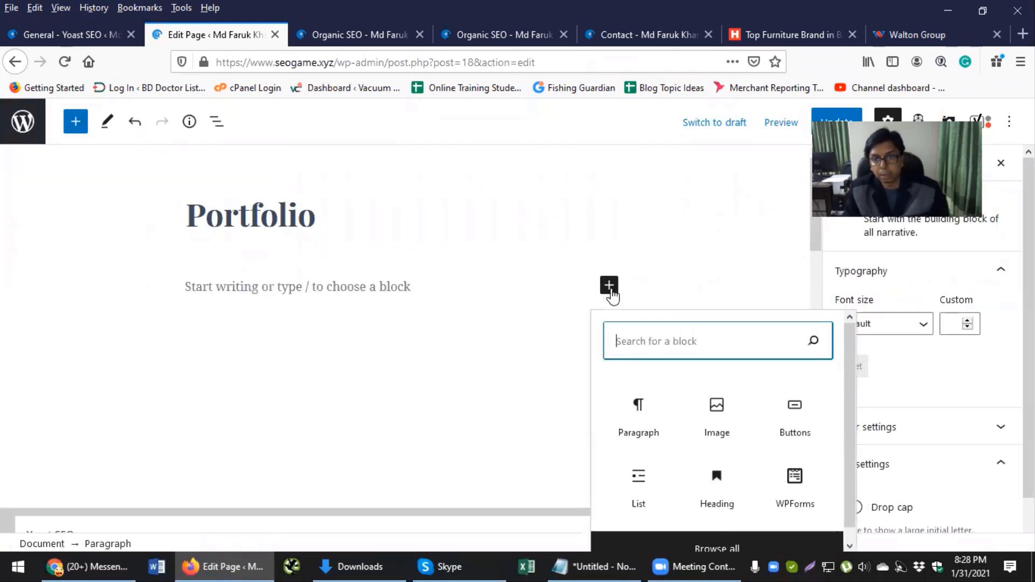
pyautogui.write('col')
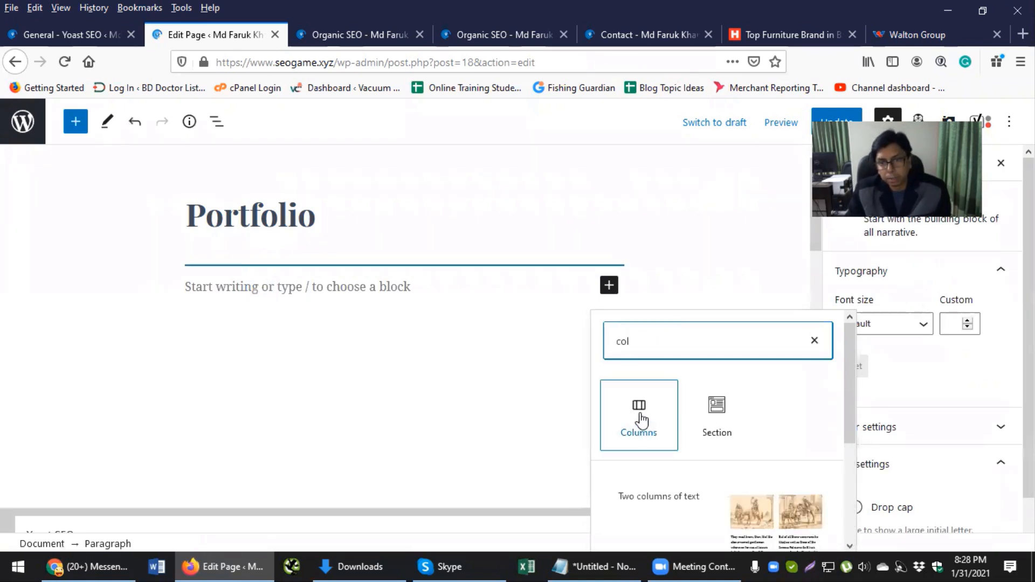
pyautogui.click(640, 415)
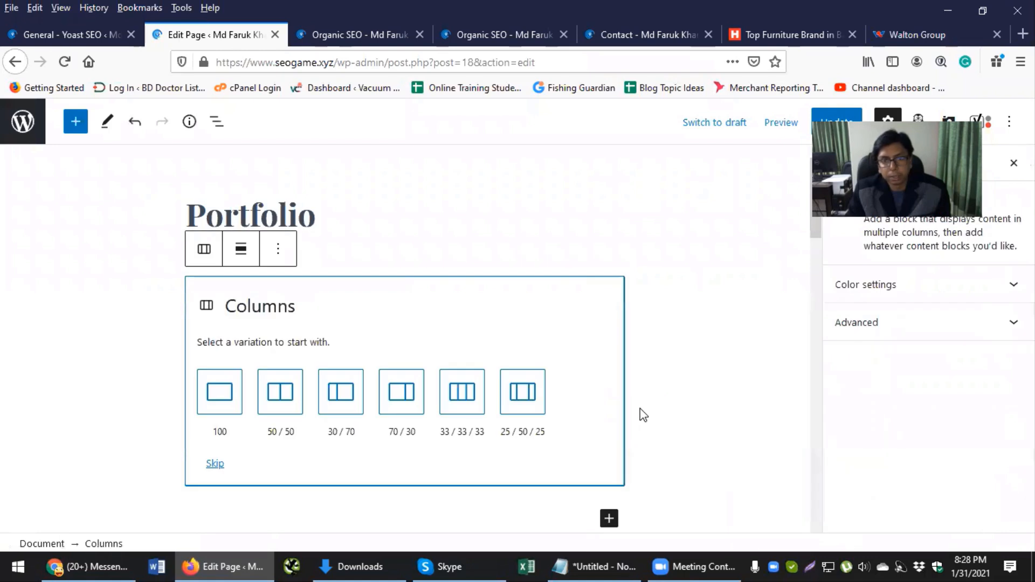
pyautogui.click(281, 401)
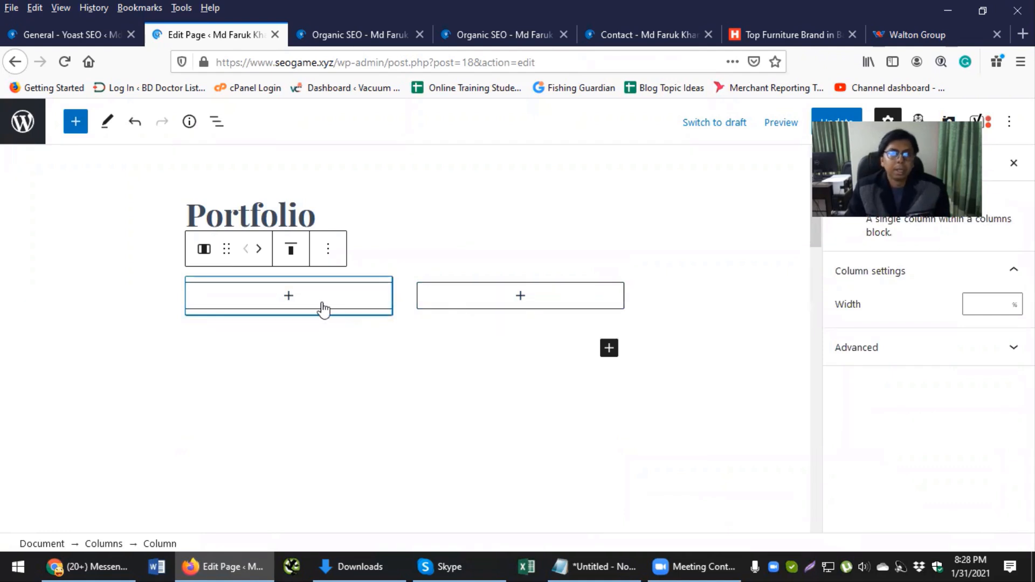
pyautogui.click(288, 300)
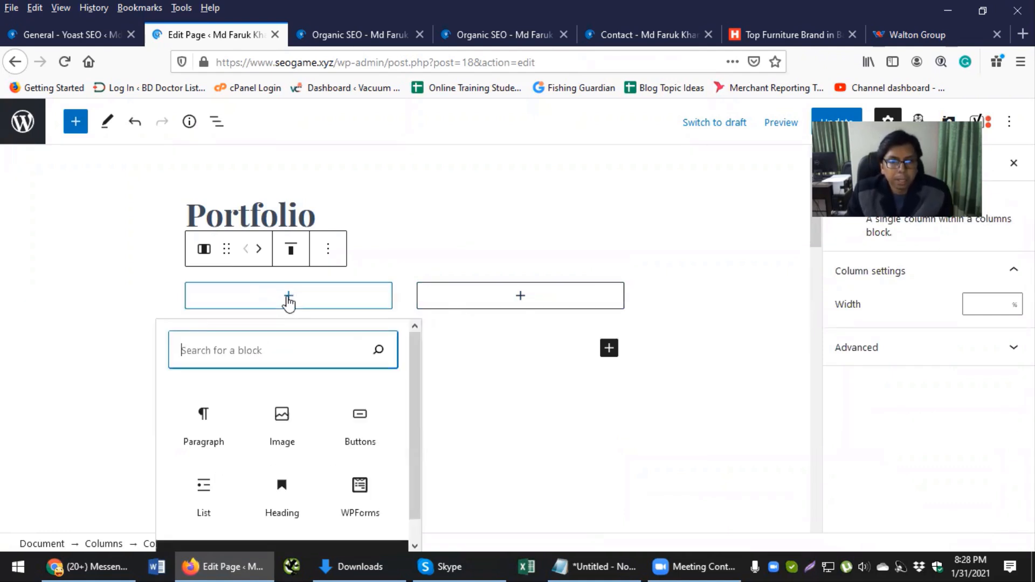
# Upload Screenshot_1 into the first column's Image block and caption it HATIL.
pyautogui.click(282, 415)
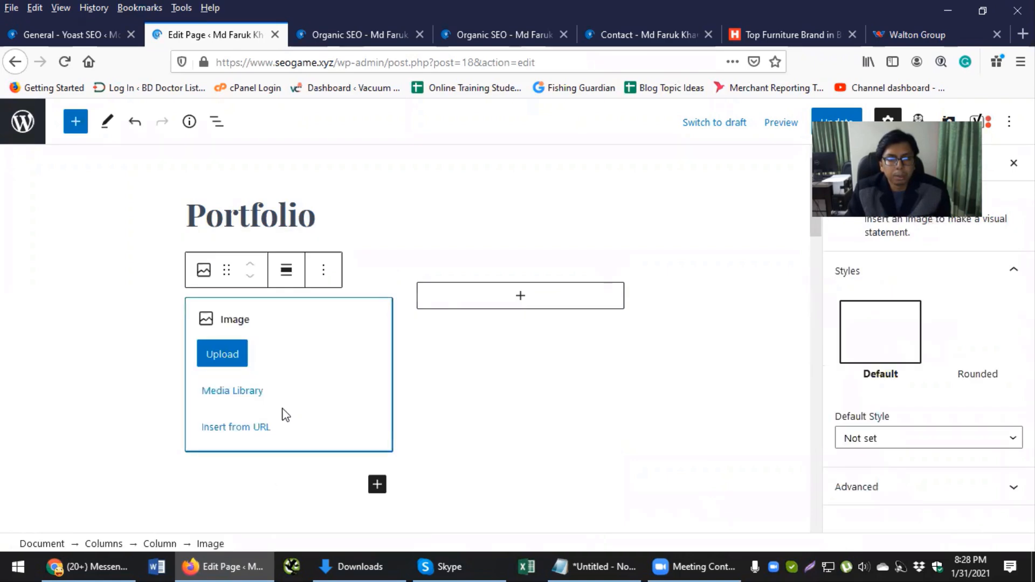
pyautogui.click(226, 357)
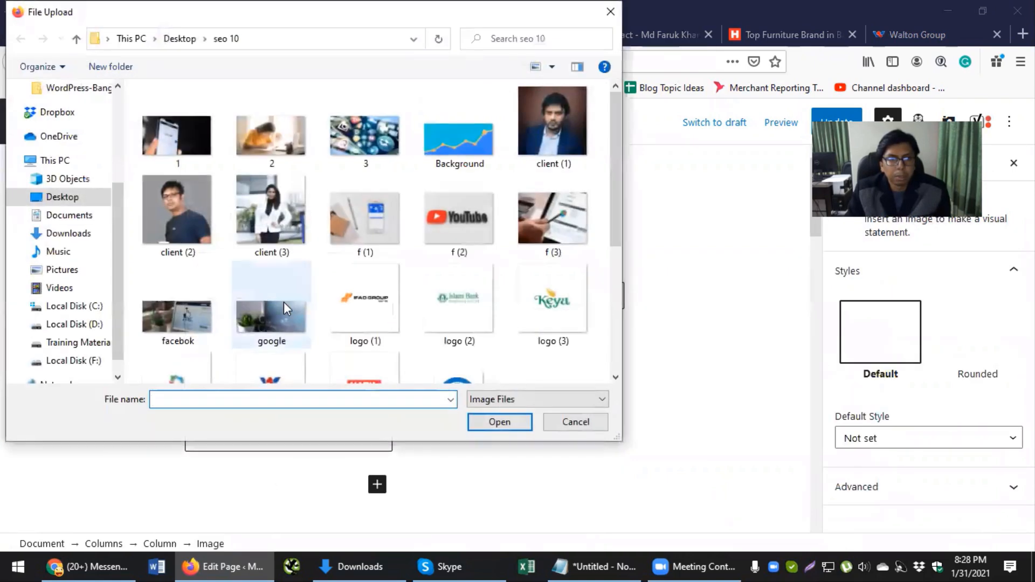
pyautogui.scroll(-5, 370, 276)
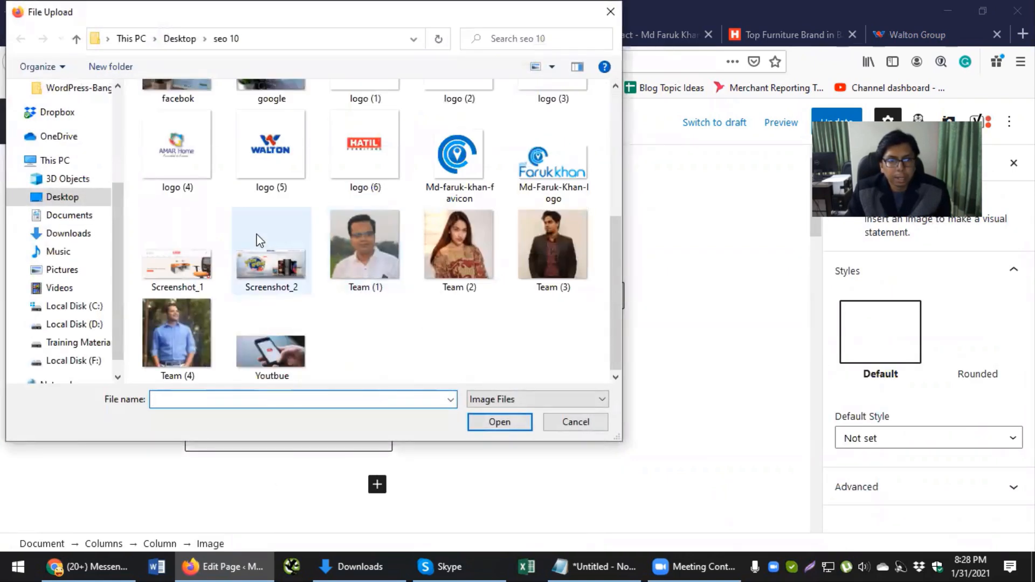
pyautogui.click(183, 272)
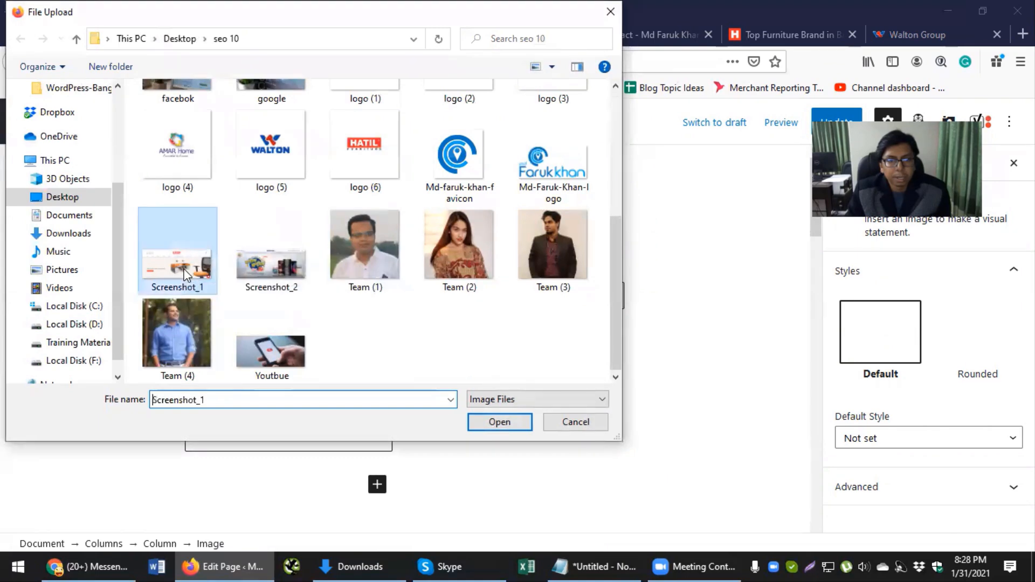
pyautogui.click(507, 421)
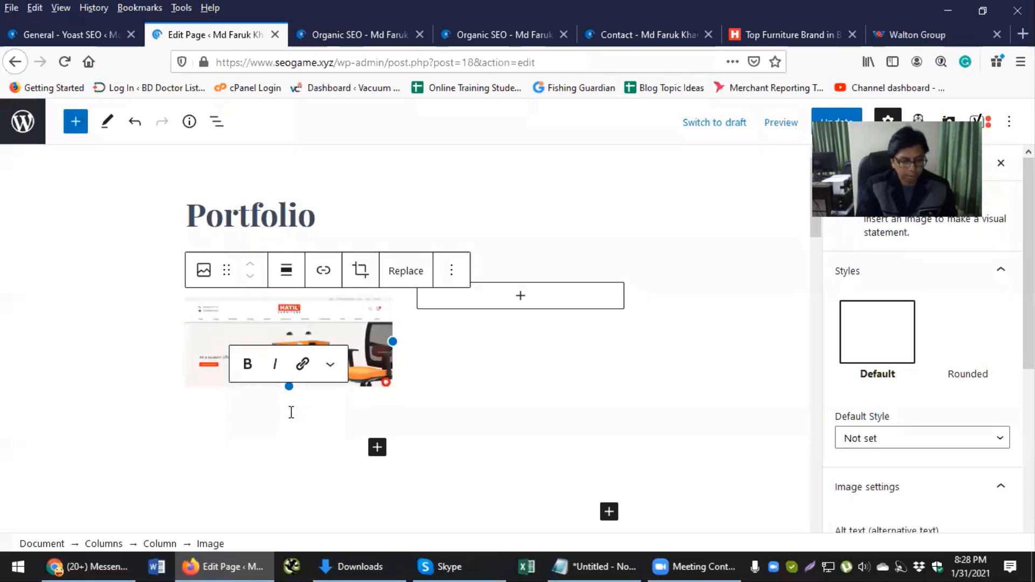
pyautogui.write('HATIL')
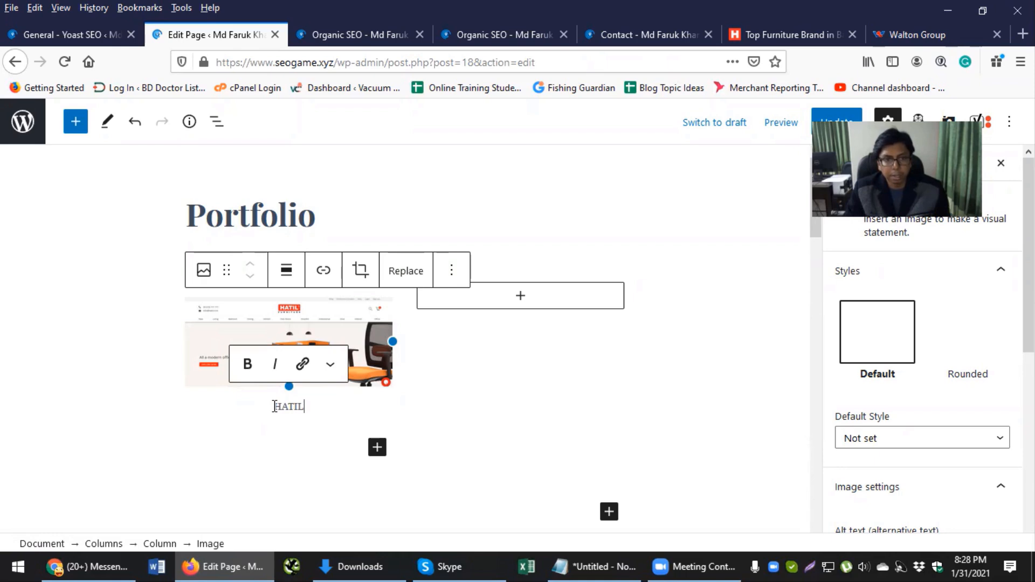
pyautogui.click(302, 365)
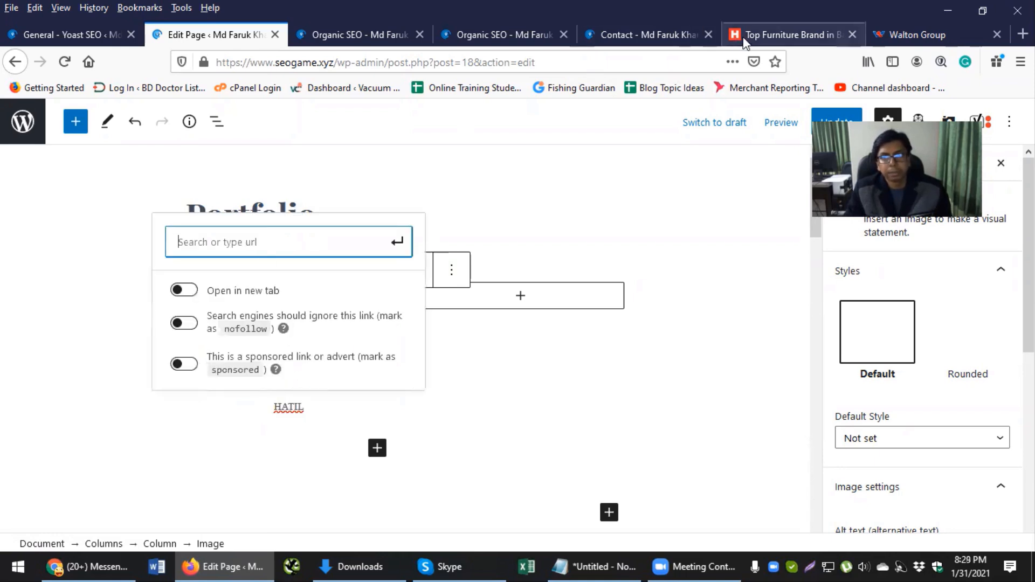
pyautogui.click(785, 34)
pyautogui.click(638, 59)
pyautogui.hotkey('ctrl', 'c')
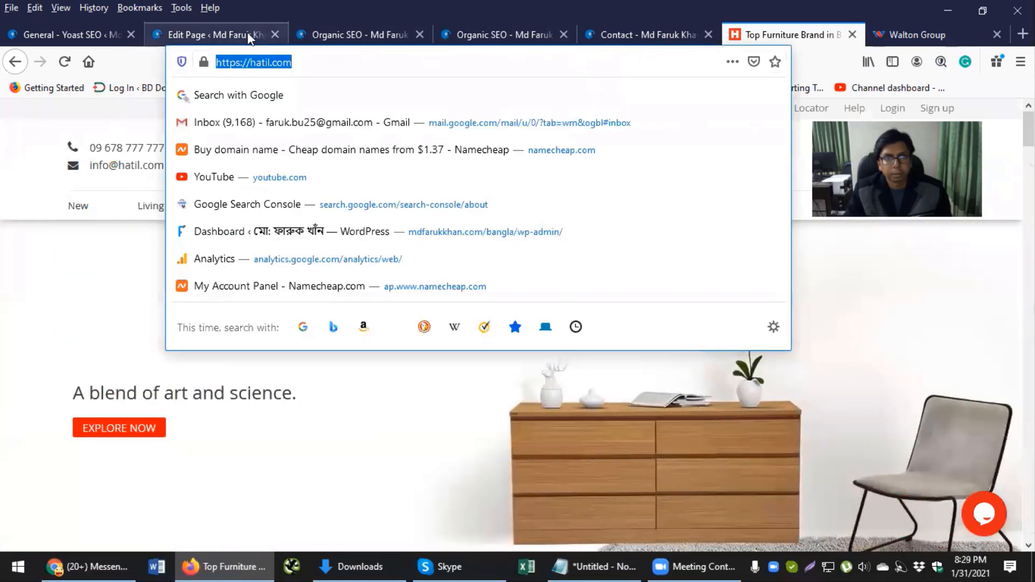
pyautogui.click(261, 38)
pyautogui.hotkey('ctrl', 'v')
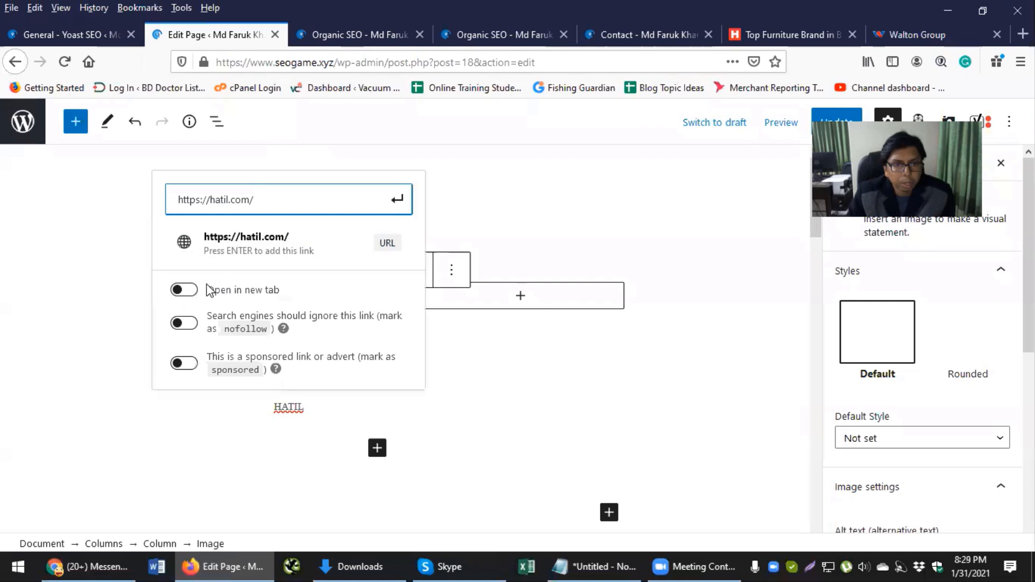
pyautogui.click(188, 292)
pyautogui.click(183, 323)
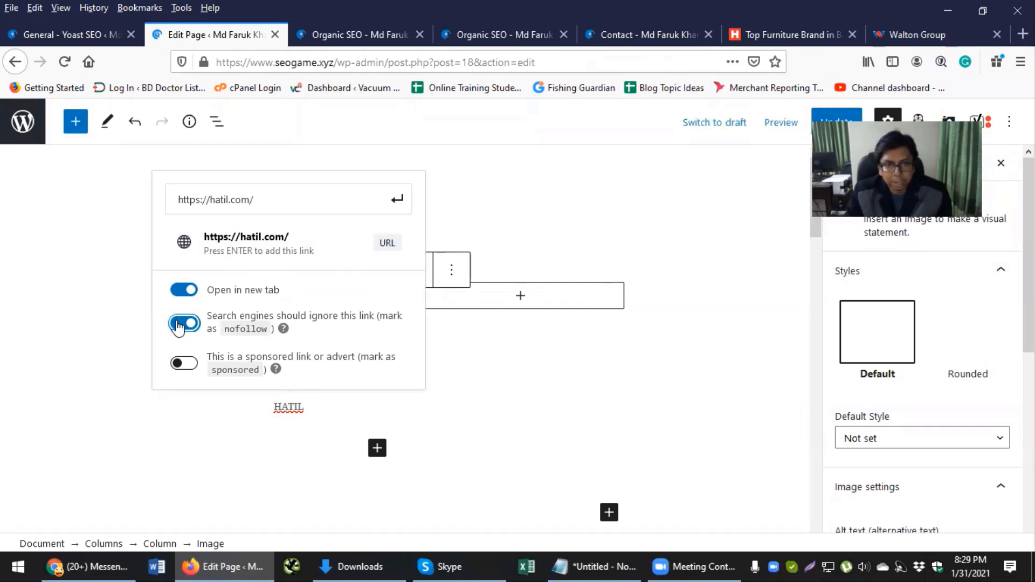
pyautogui.click(397, 203)
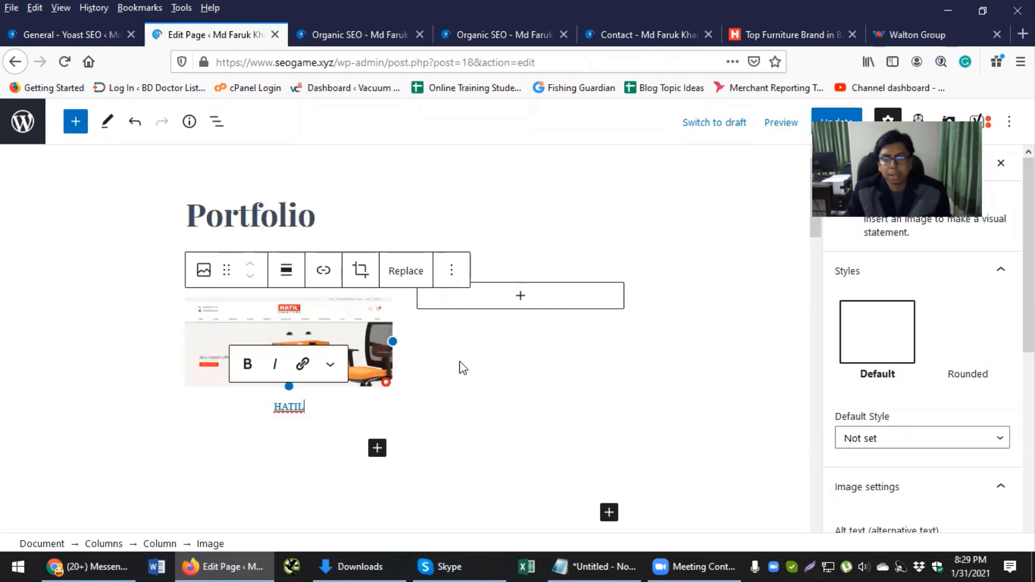
pyautogui.click(520, 298)
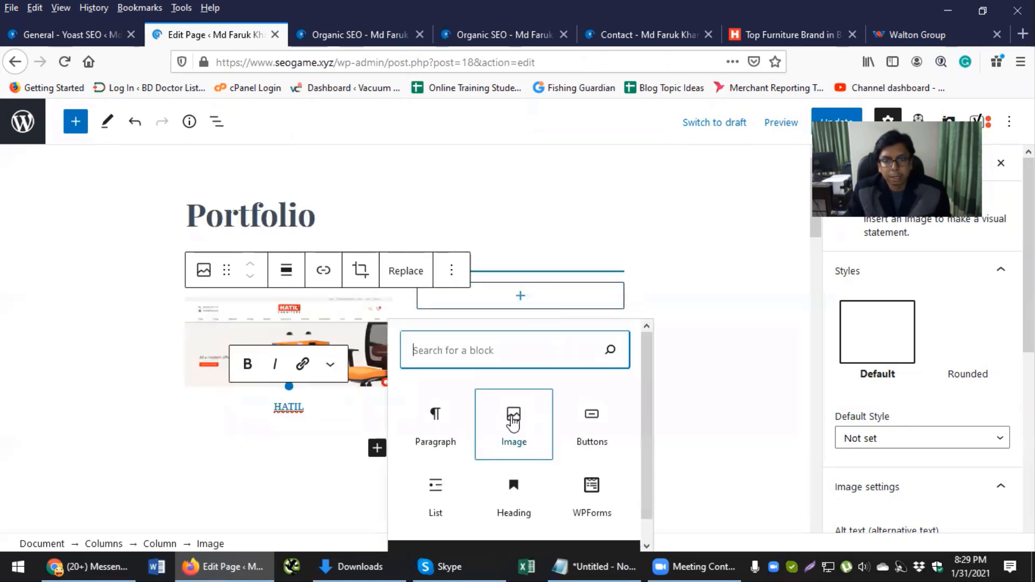
# Upload the Walton site screenshot into the second column and caption it WALTON.
pyautogui.click(512, 420)
pyautogui.click(455, 353)
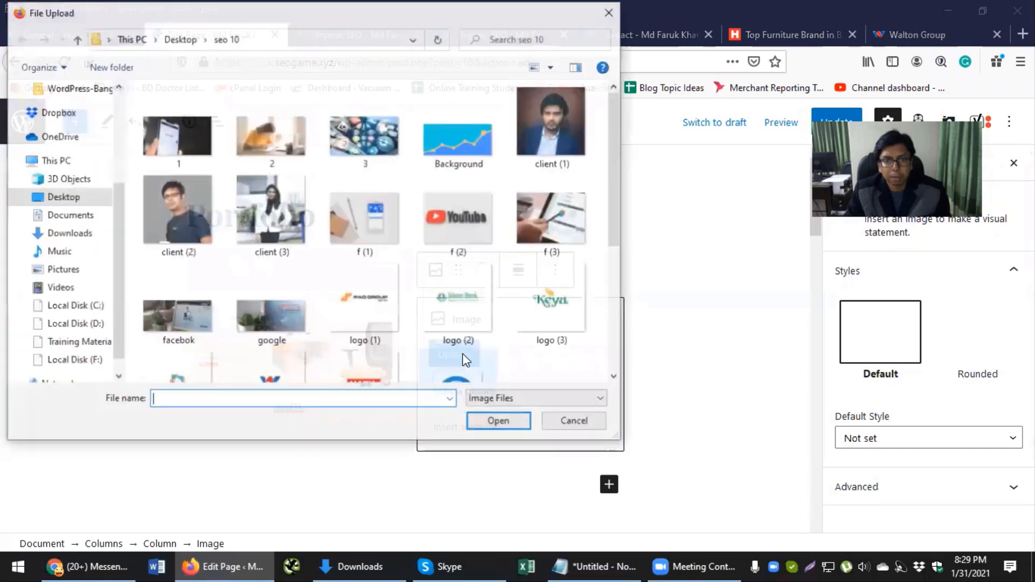
pyautogui.scroll(-4, 397, 286)
pyautogui.doubleClick(257, 258)
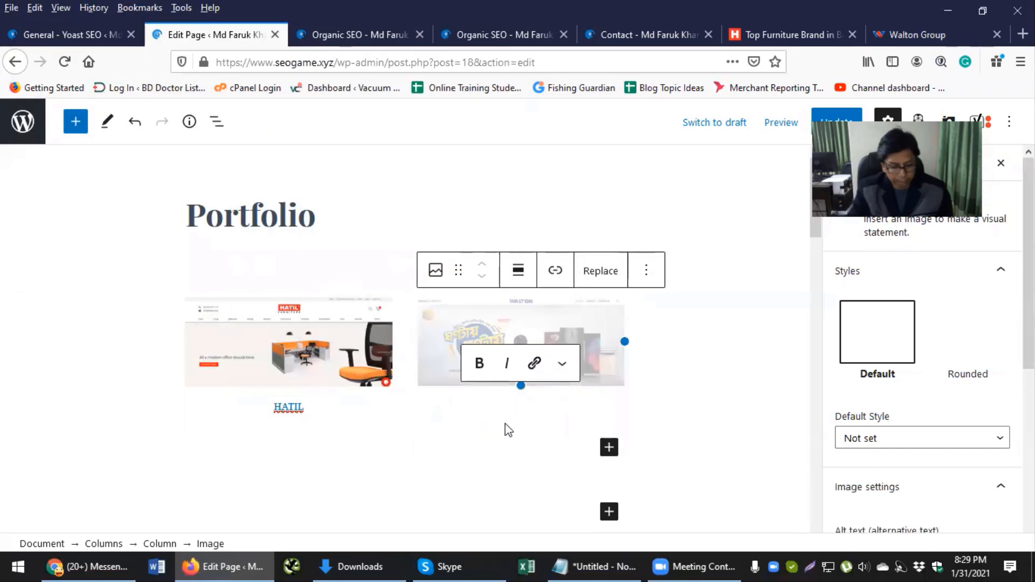
pyautogui.write('WALTON')
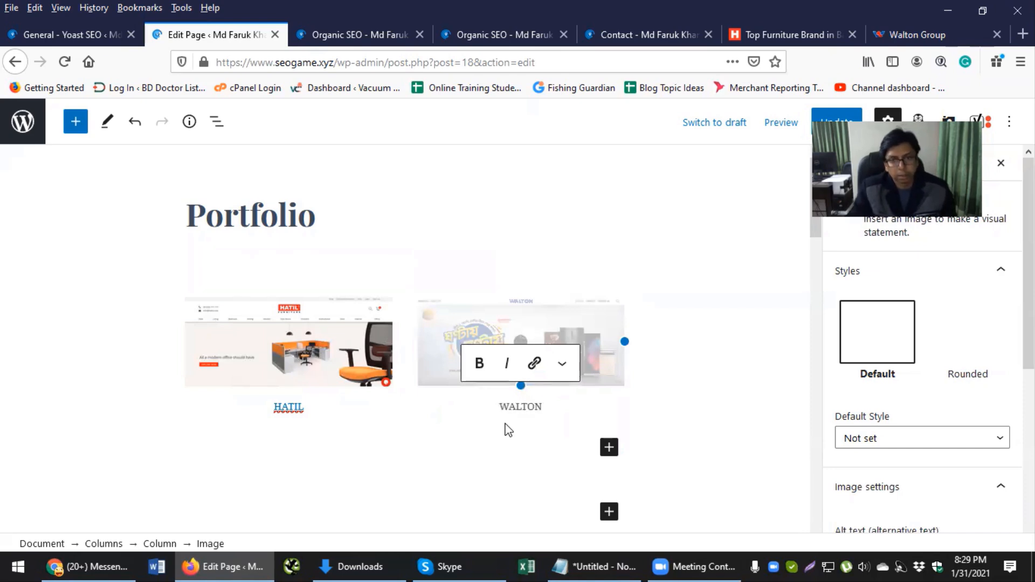
pyautogui.click(906, 35)
pyautogui.click(671, 62)
pyautogui.hotkey('ctrl', 'c')
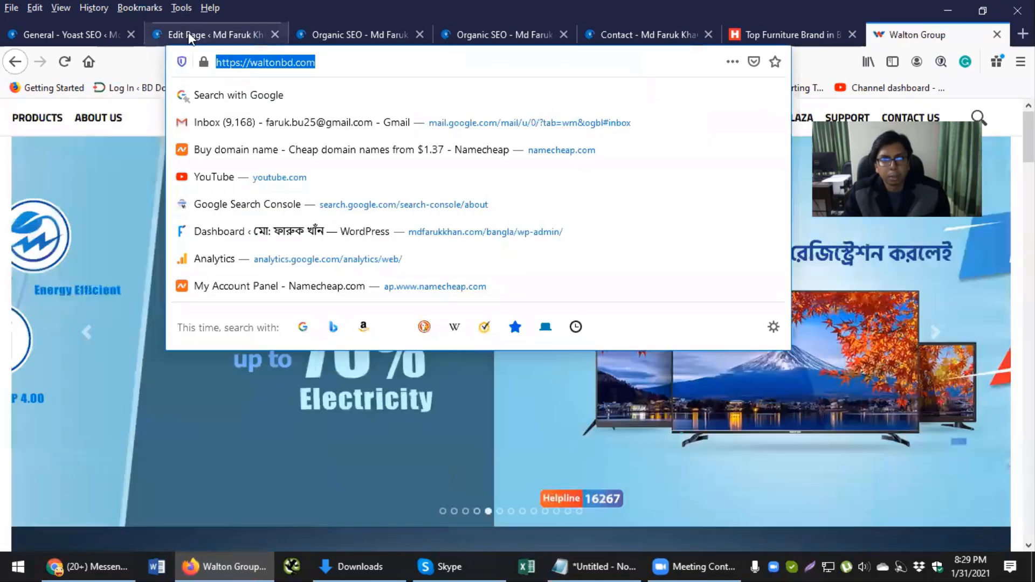
pyautogui.click(189, 33)
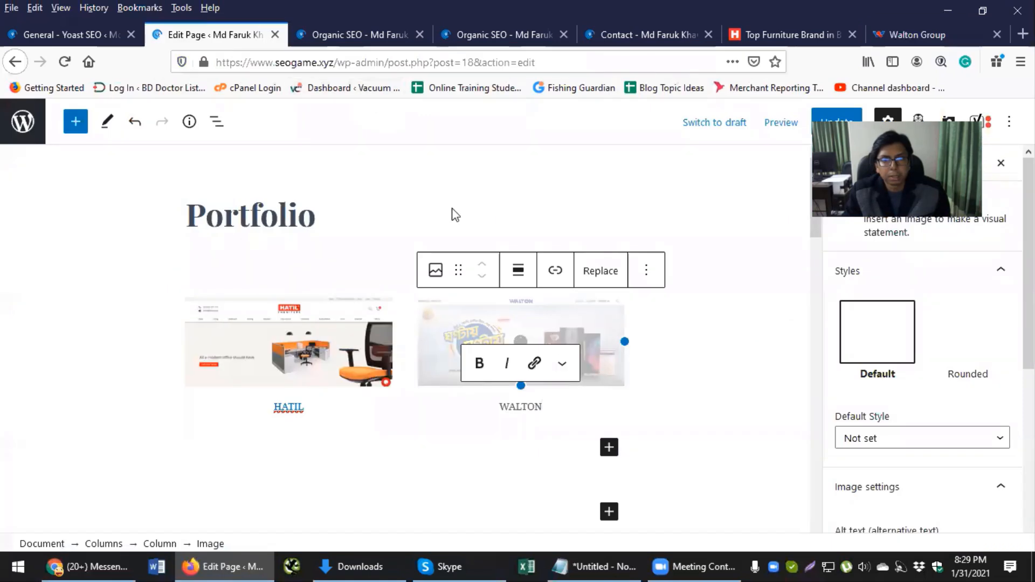
pyautogui.doubleClick(512, 407)
pyautogui.click(534, 366)
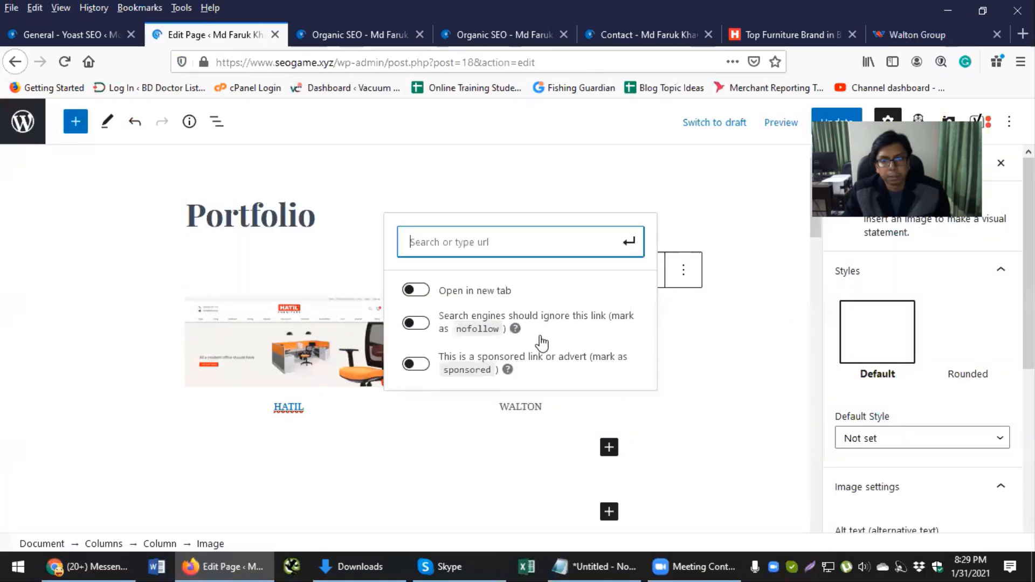
pyautogui.hotkey('ctrl', 'v')
pyautogui.click(416, 291)
pyautogui.click(417, 324)
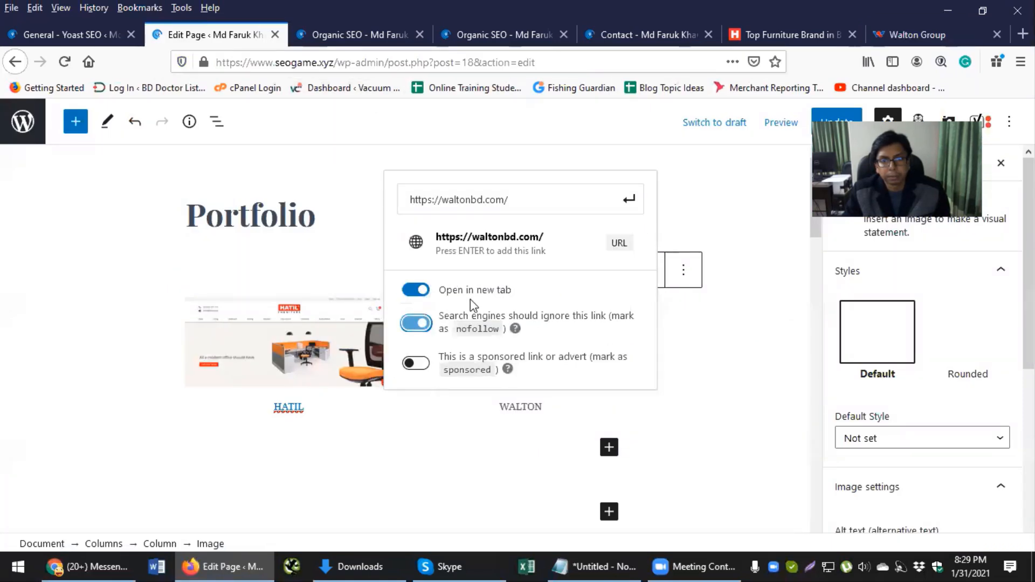
pyautogui.click(629, 200)
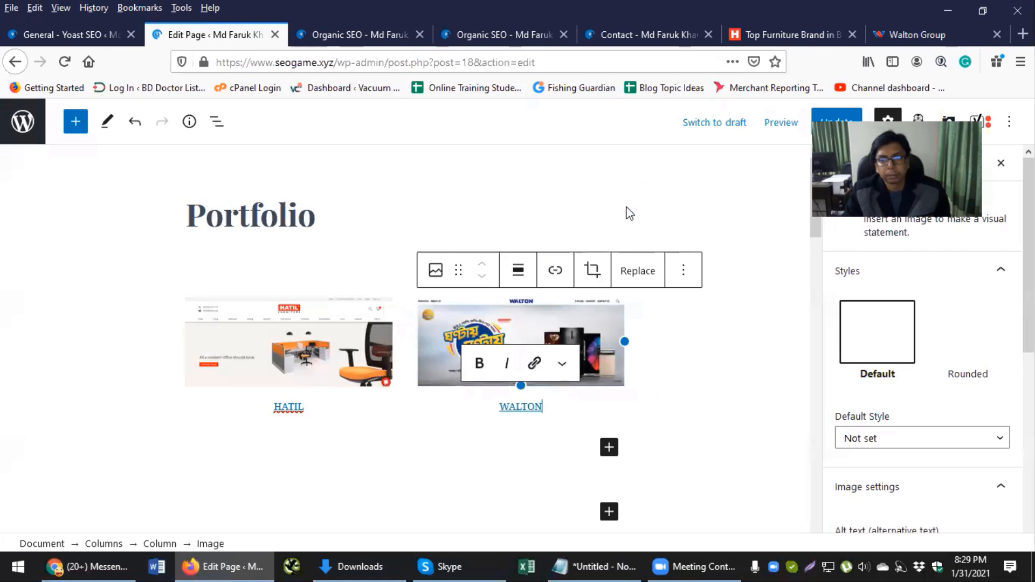
pyautogui.click(781, 317)
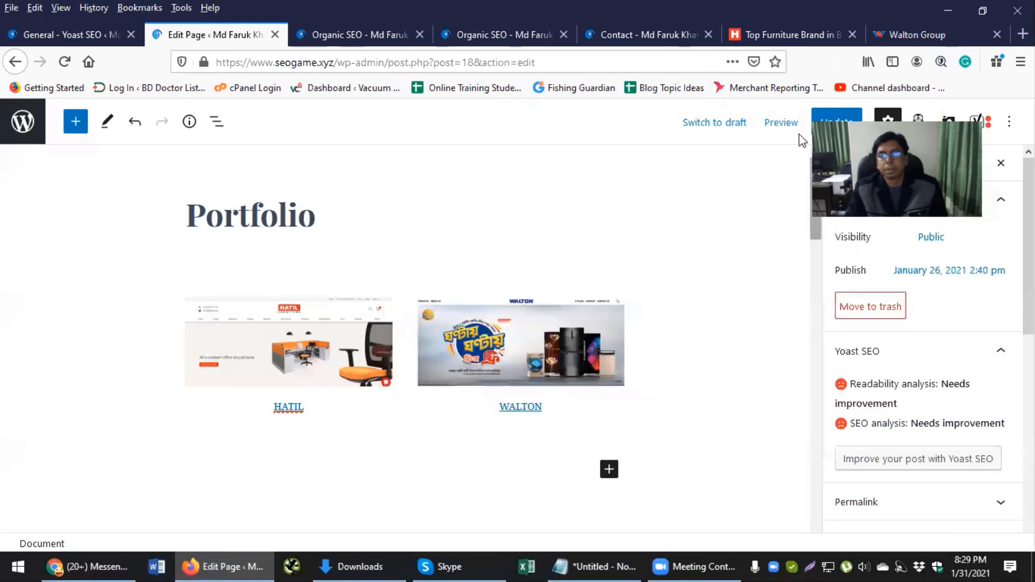
# Update the Portfolio page, then copy the Organic SEO page's opening social-media paragraph.
pyautogui.click(815, 128)
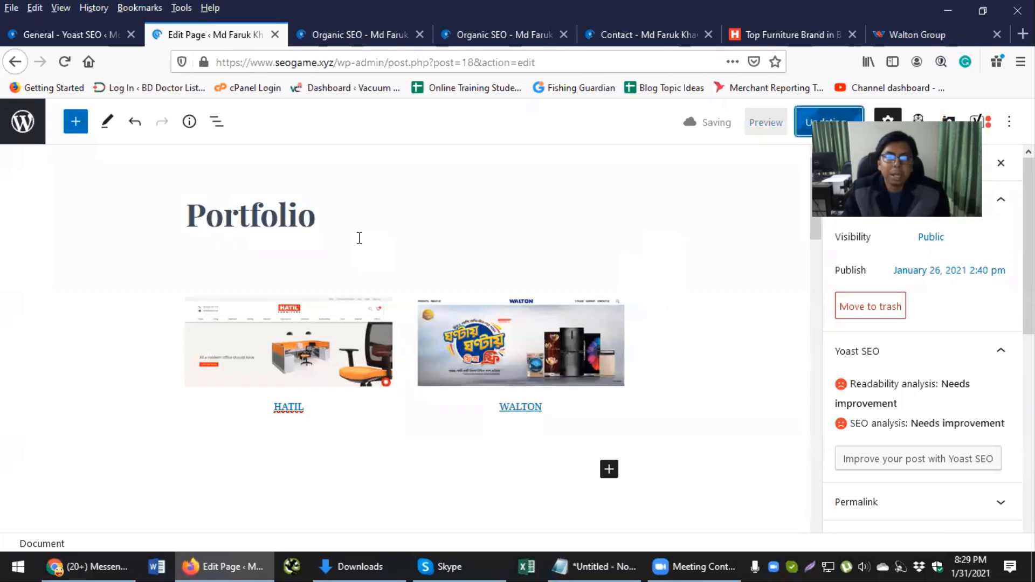
pyautogui.scroll(-2, 586, 427)
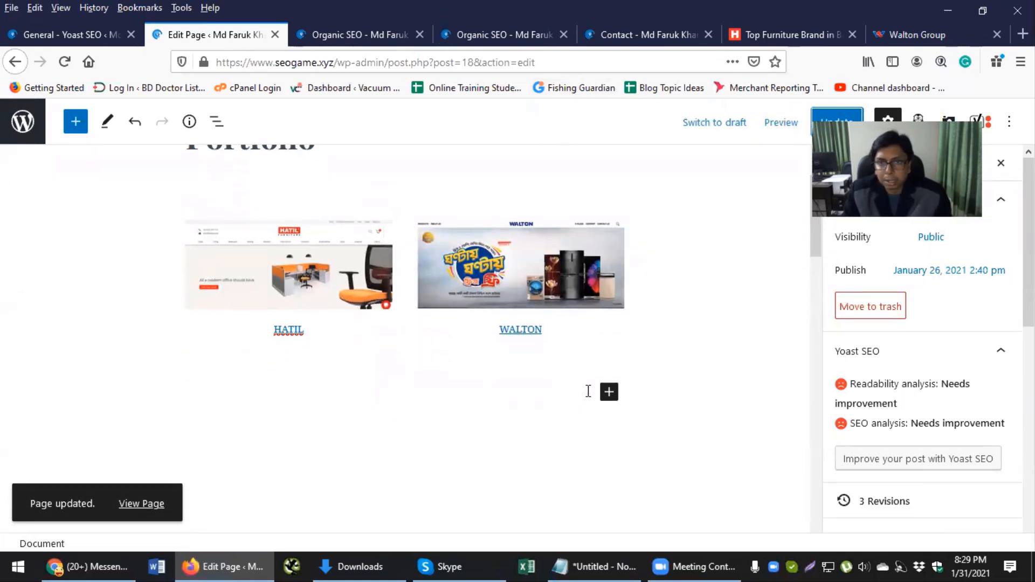
pyautogui.click(522, 37)
pyautogui.moveTo(230, 268); pyautogui.dragTo(759, 333)
pyautogui.hotkey('ctrl', 'c')
pyautogui.click(356, 35)
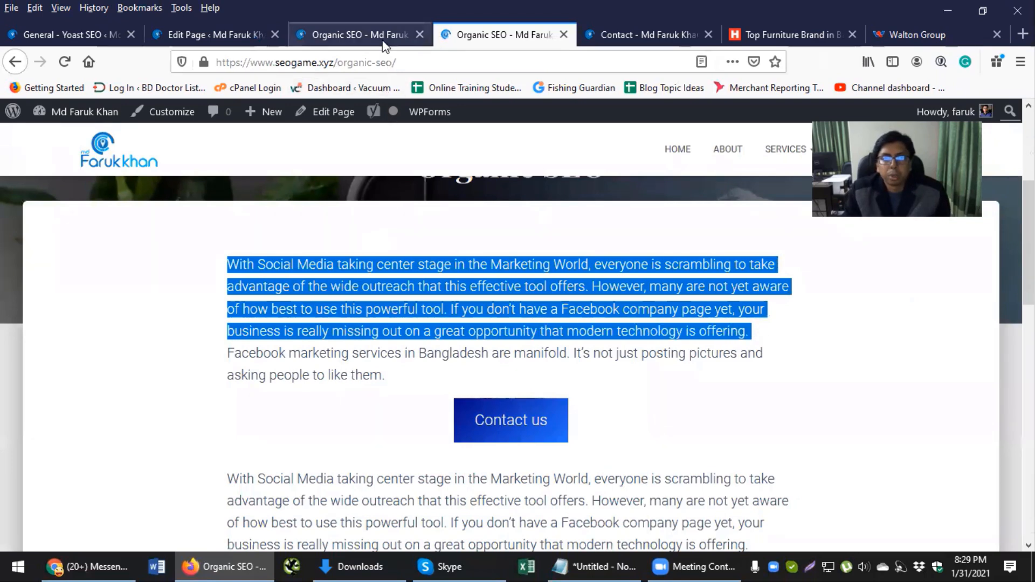
pyautogui.scroll(2, 338, 215)
pyautogui.click(259, 34)
pyautogui.scroll(2, 331, 162)
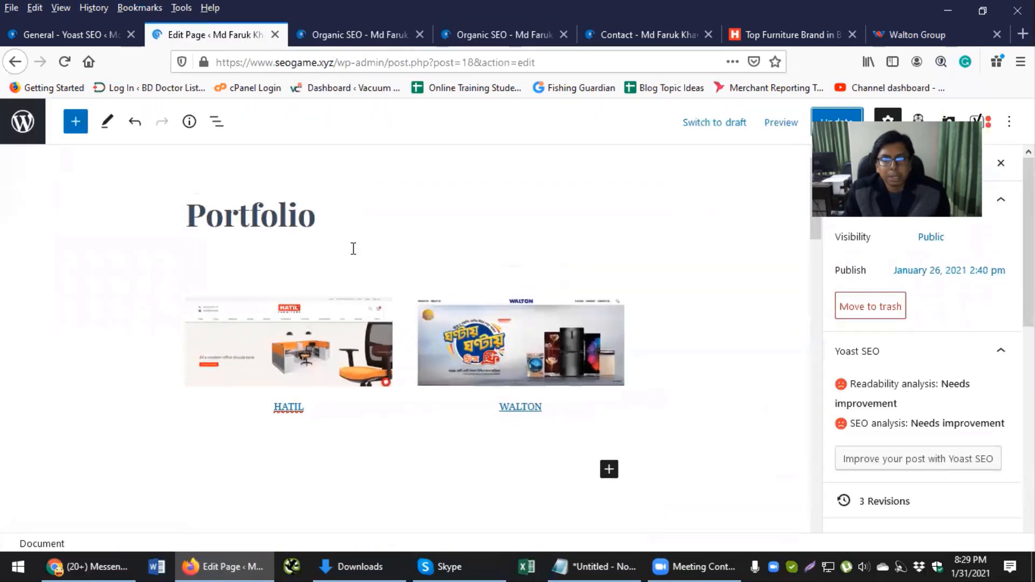
# Insert the copied social-media paragraph above the HATIL and WALTON columns block.
pyautogui.click(213, 312)
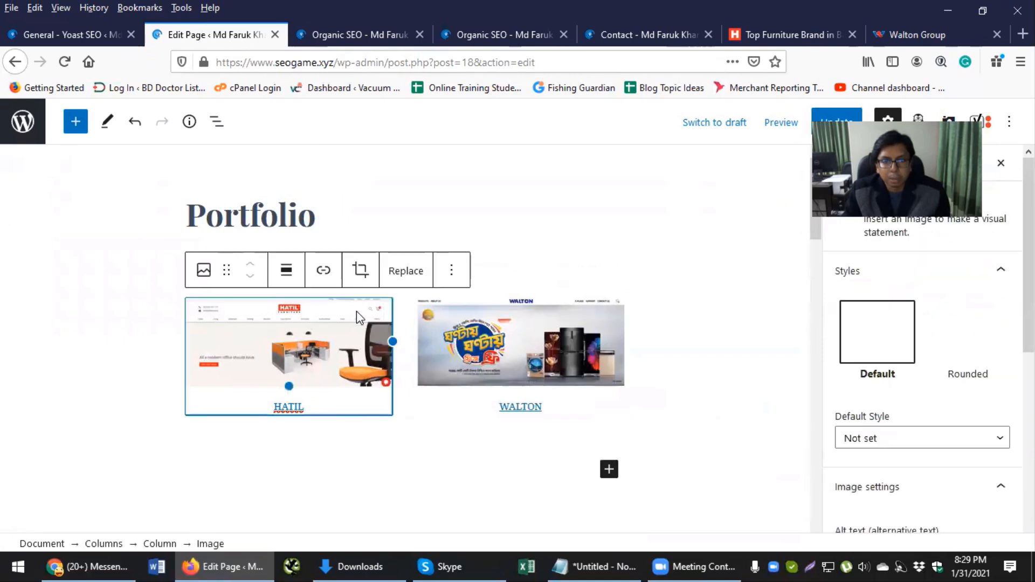
pyautogui.click(648, 355)
pyautogui.click(406, 423)
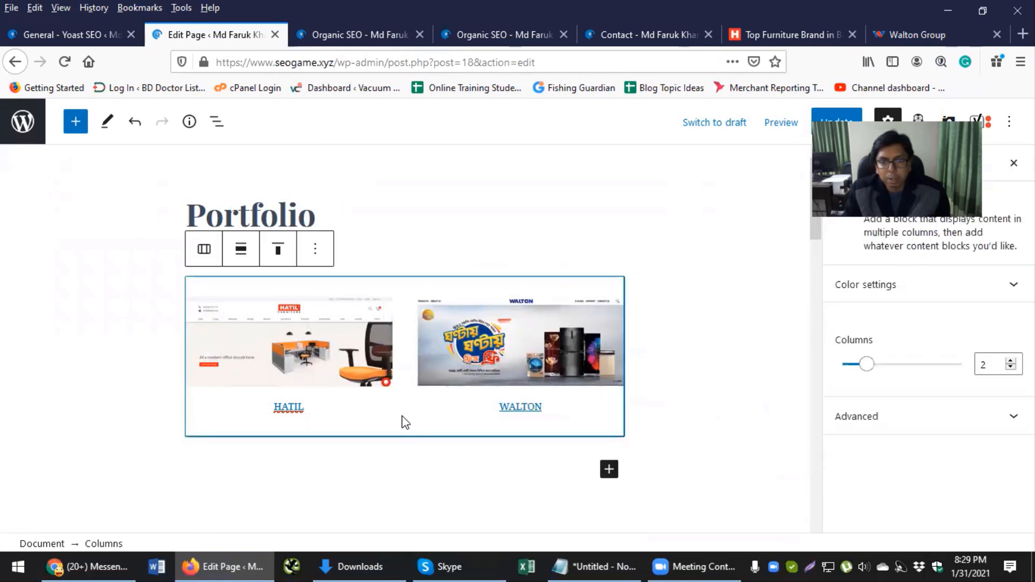
pyautogui.click(316, 249)
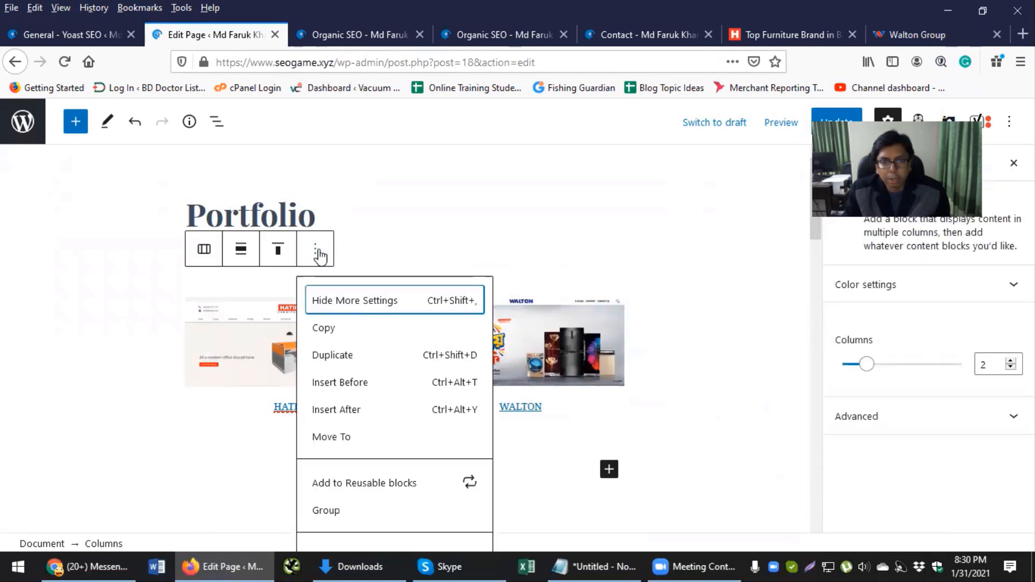
pyautogui.click(344, 384)
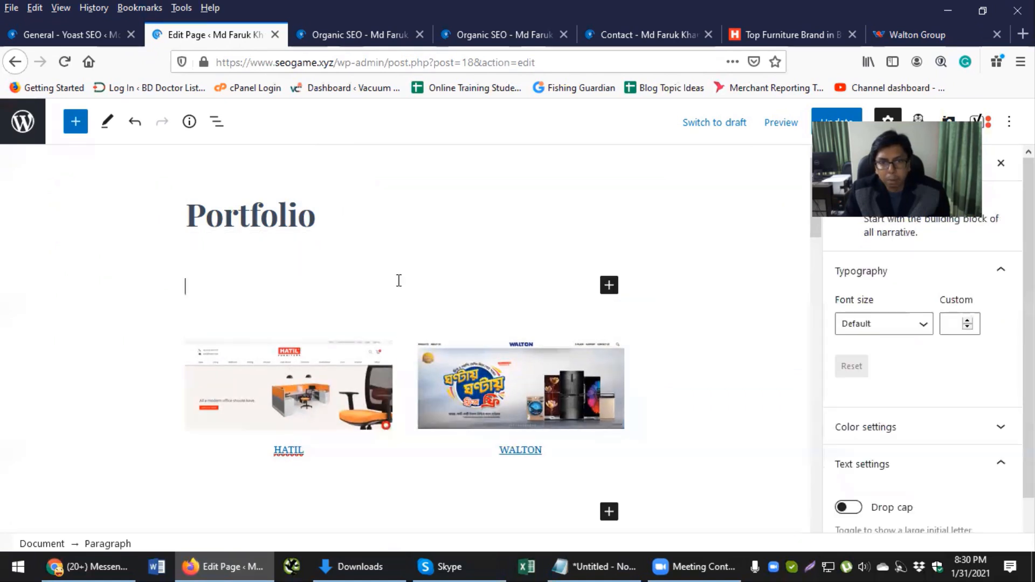
pyautogui.hotkey('ctrl', 'v')
# Update the Portfolio page and view it live in a new tab.
pyautogui.scroll(-2, 695, 305)
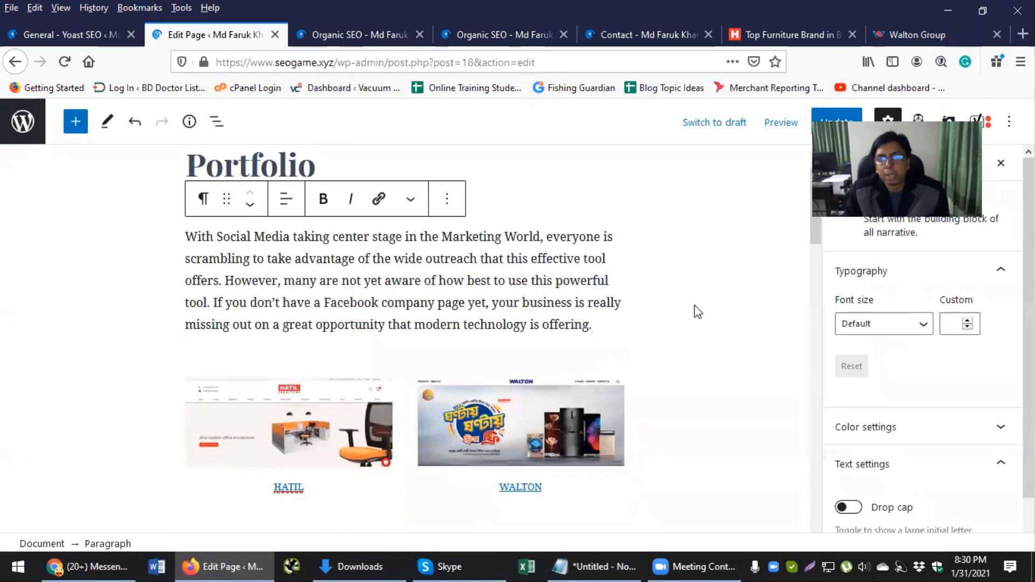
pyautogui.click(833, 116)
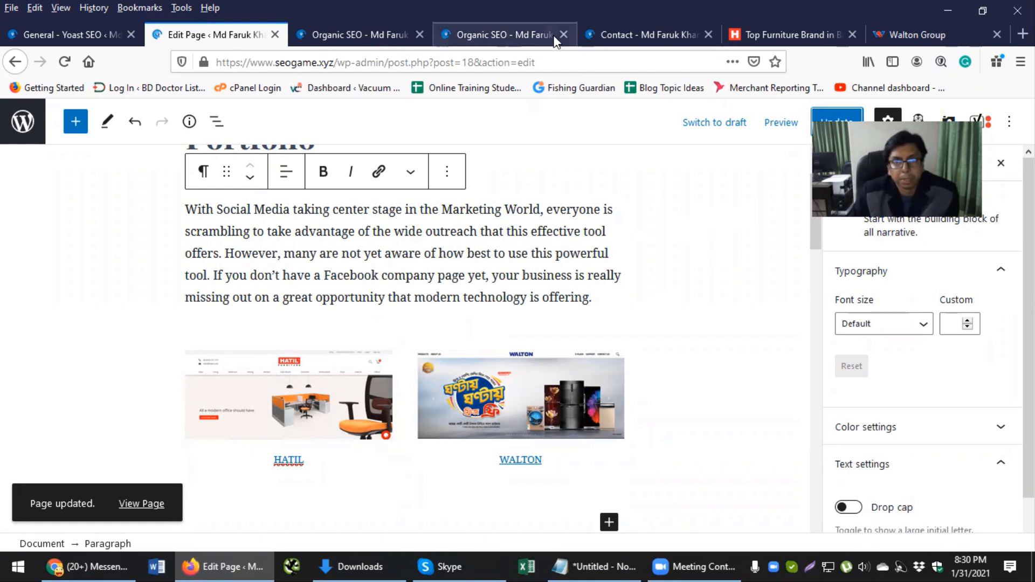
pyautogui.click(662, 32)
pyautogui.moveTo(807, 152)
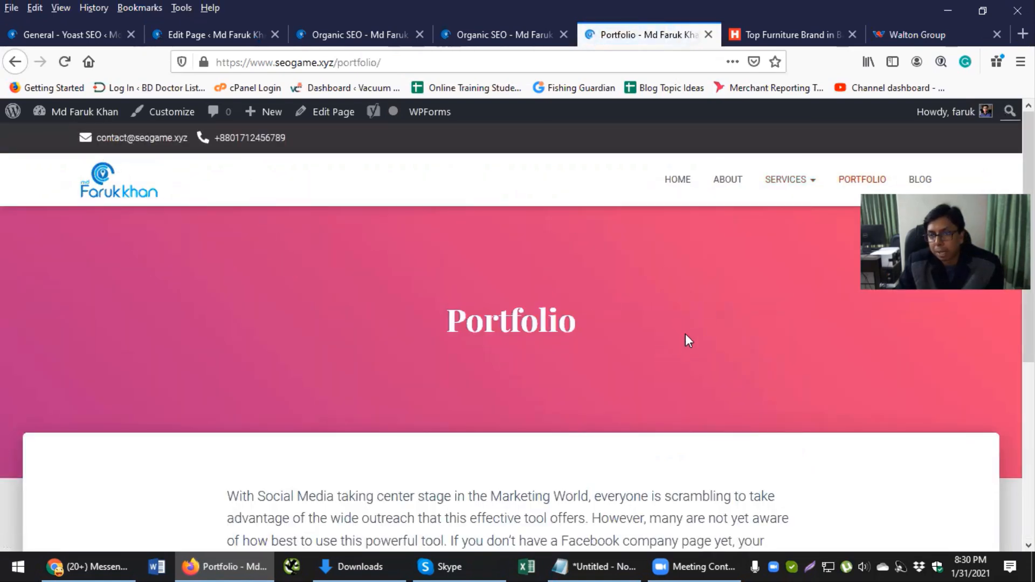
# Review the live page's intro paragraph and HATIL/WALTON thumbnails, then return to the editor.
pyautogui.scroll(-2, 687, 342)
pyautogui.scroll(2, 384, 241)
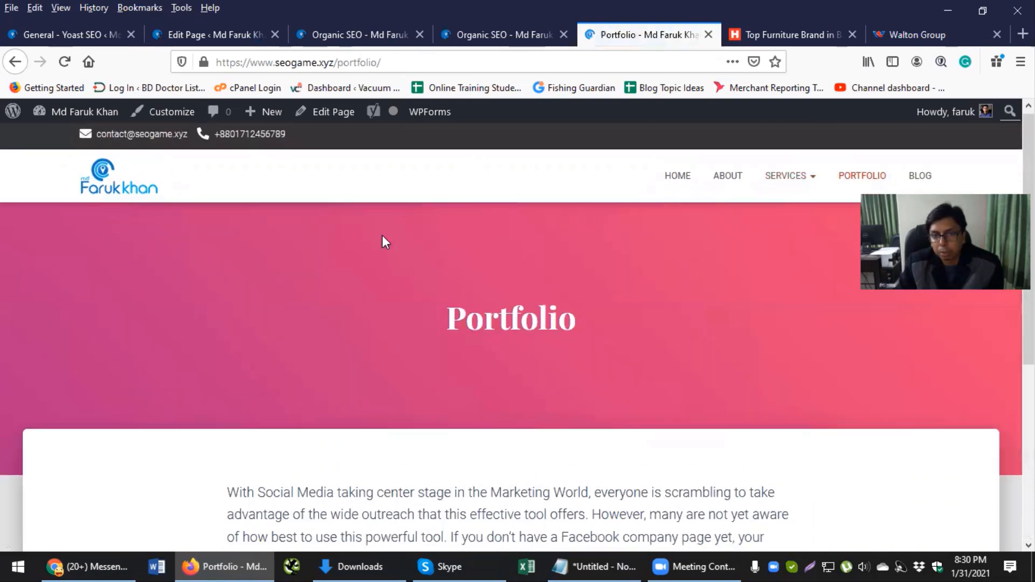
pyautogui.scroll(-7, 338, 300)
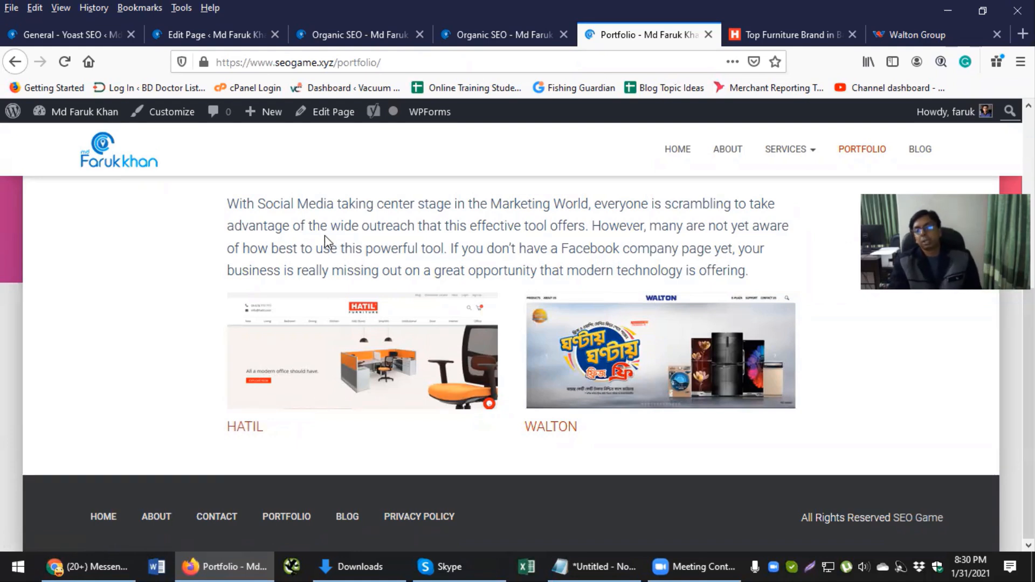
pyautogui.click(205, 34)
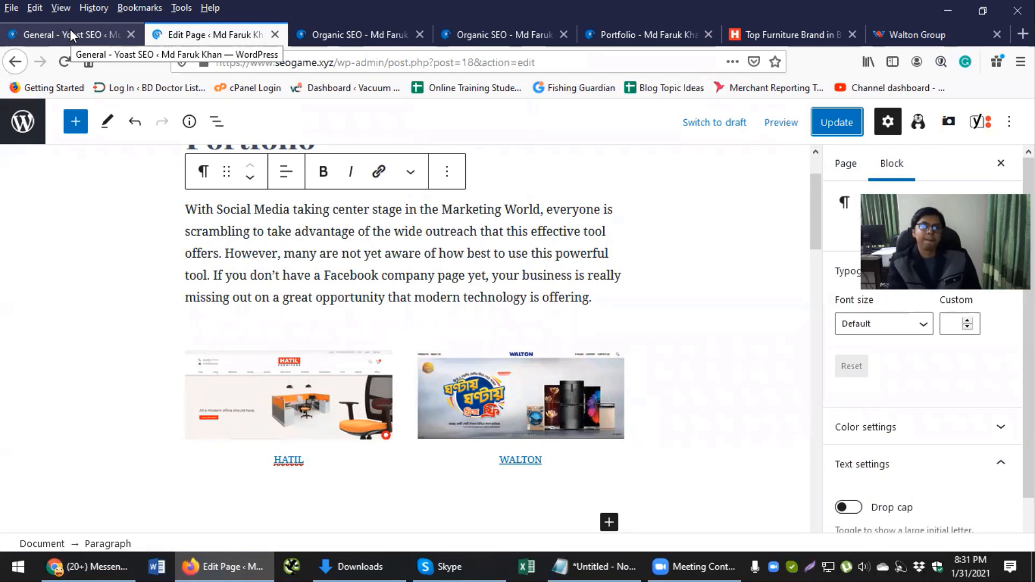
# Exit the Portfolio editor to the Pages list and switch to the Yoast SEO General dashboard.
pyautogui.click(22, 121)
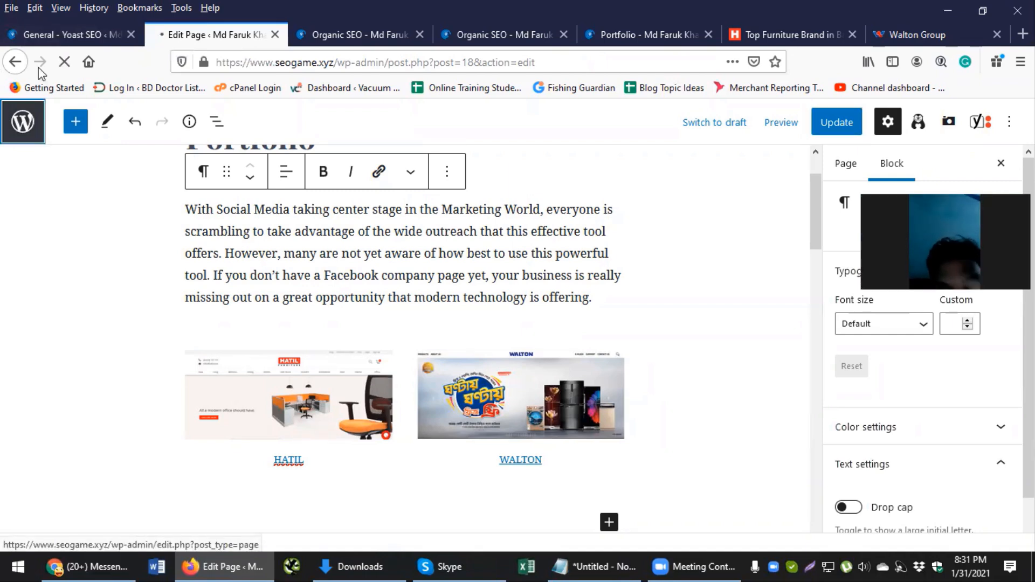
pyautogui.click(51, 28)
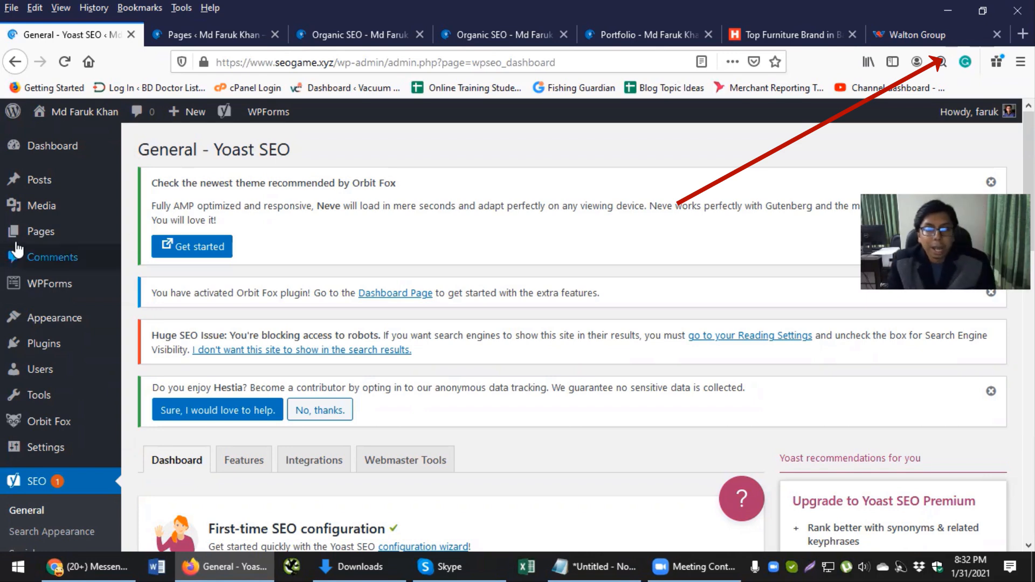
# Scroll through the Yoast SEO dashboard, confirming Problems (0) and Notifications (0).
pyautogui.scroll(-3, 348, 270)
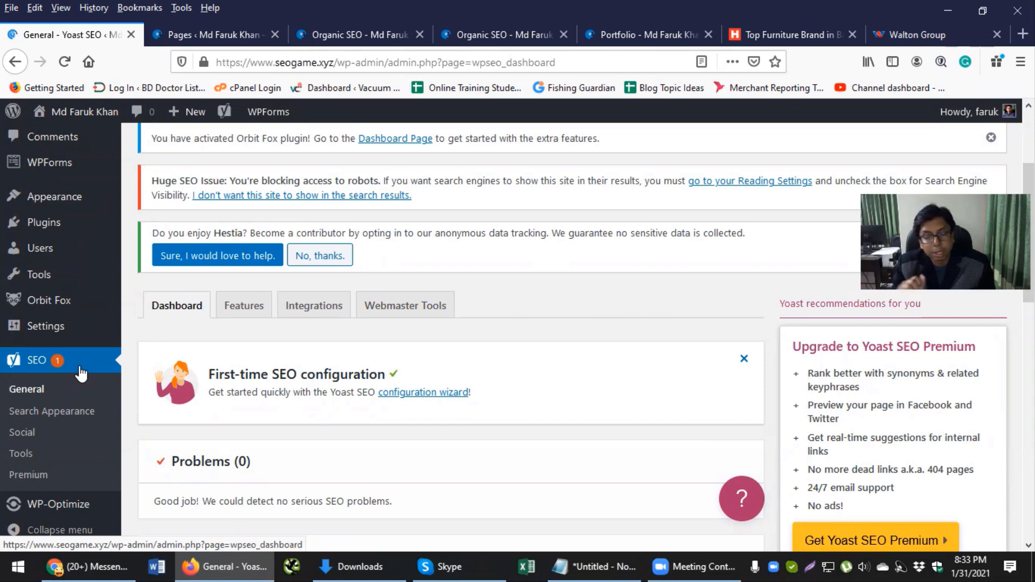
pyautogui.scroll(-3, 161, 341)
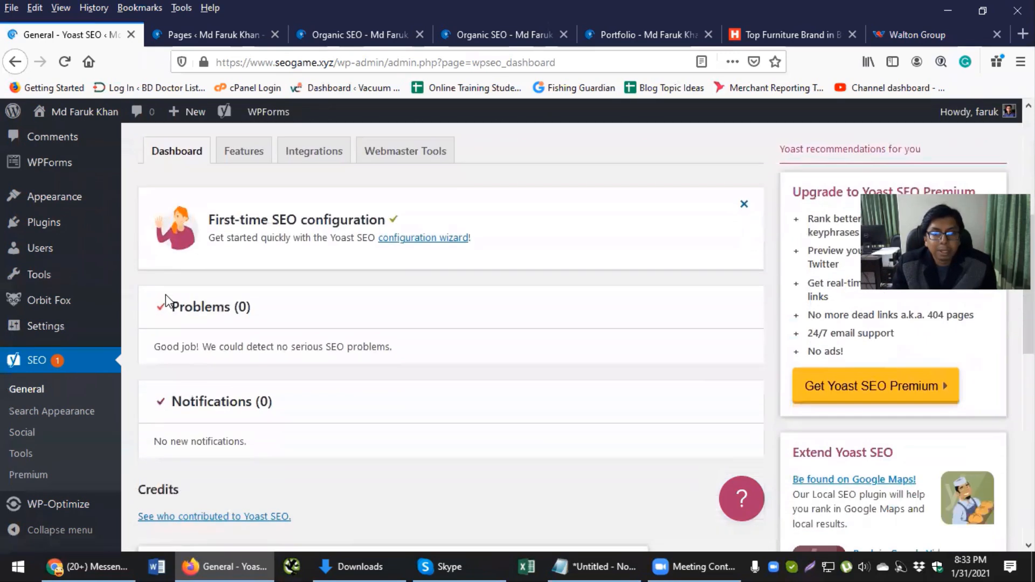
pyautogui.scroll(2, 205, 346)
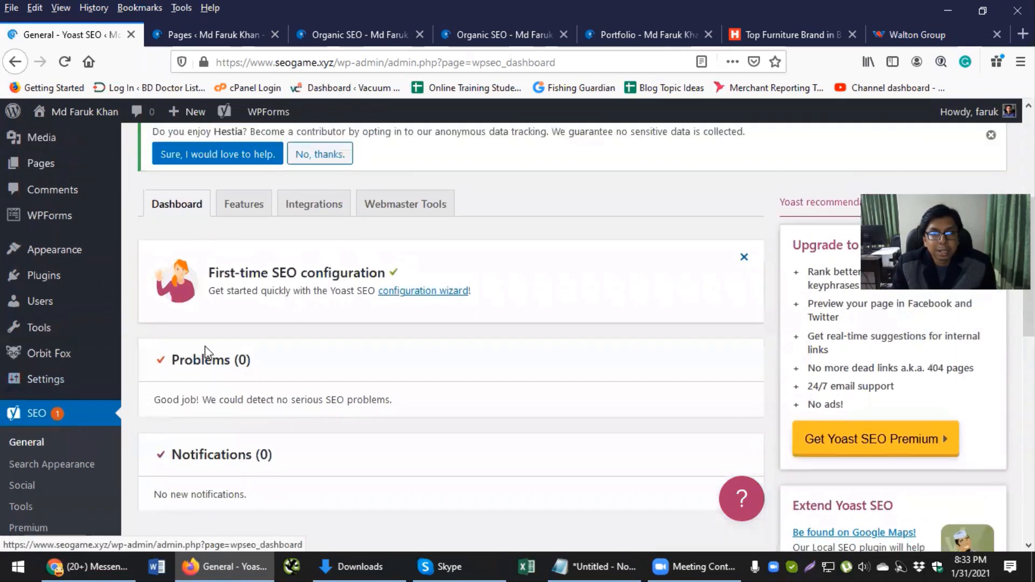
pyautogui.scroll(-3, 185, 261)
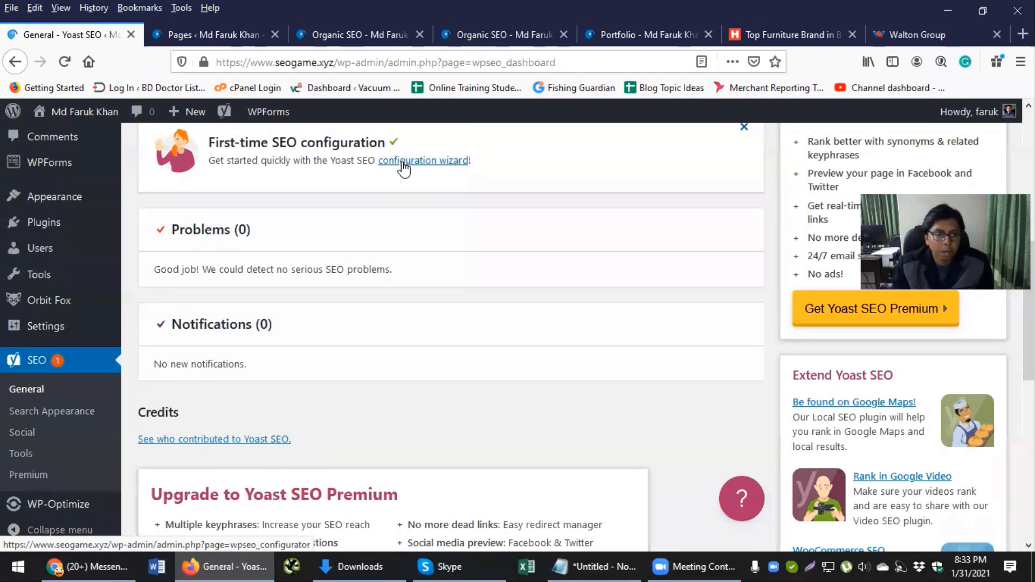
pyautogui.scroll(-3, 258, 269)
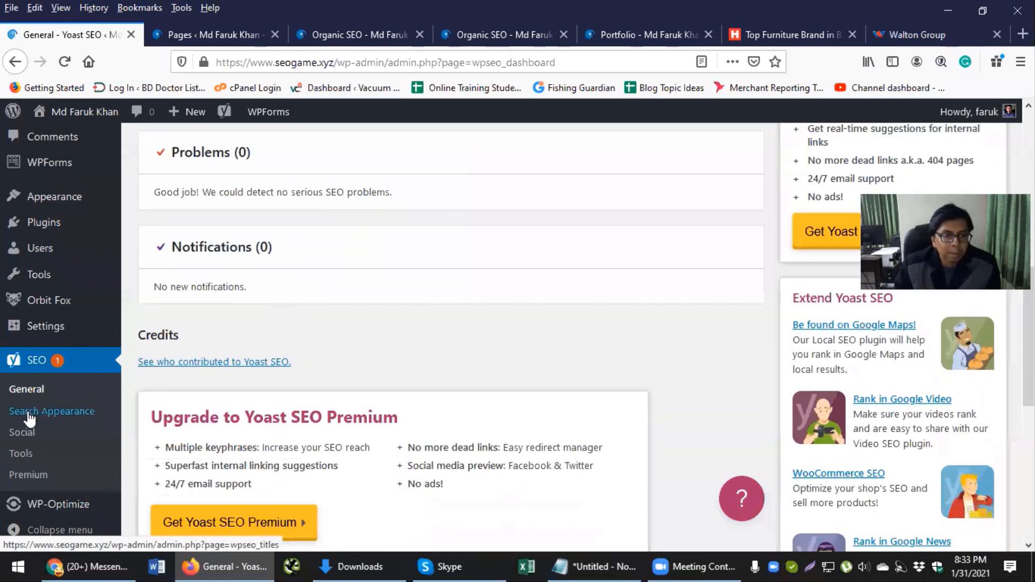
# In Search Appearance, choose the | title separator and save the changes.
pyautogui.click(58, 418)
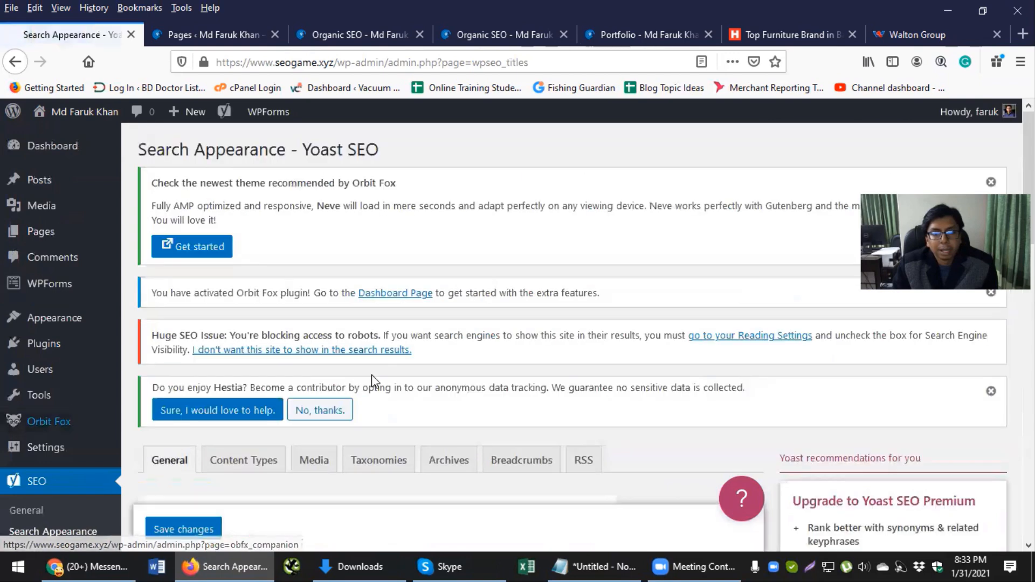
pyautogui.scroll(-5, 377, 366)
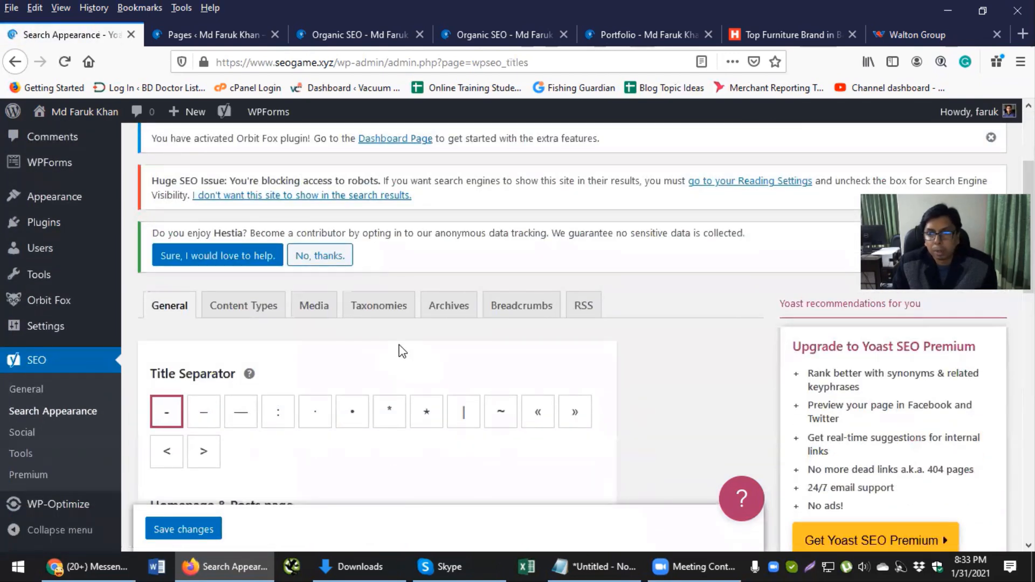
pyautogui.scroll(-3, 314, 338)
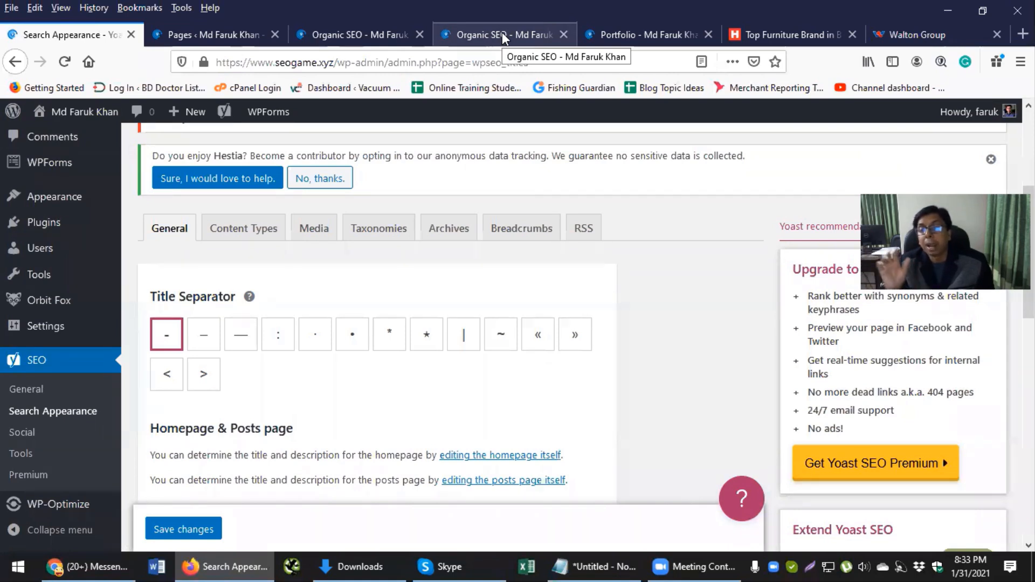
pyautogui.click(166, 343)
pyautogui.click(462, 342)
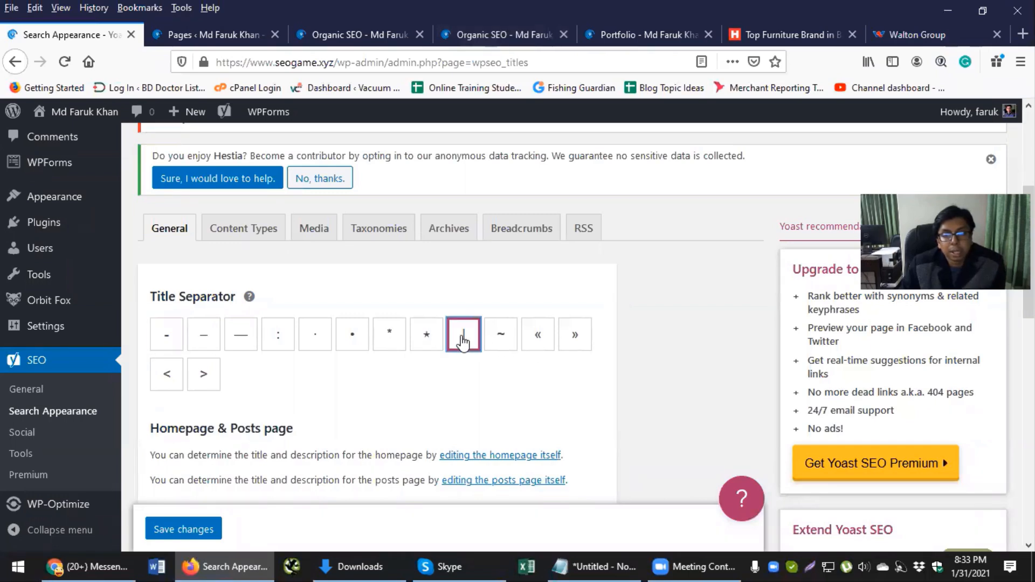
pyautogui.scroll(-5, 463, 341)
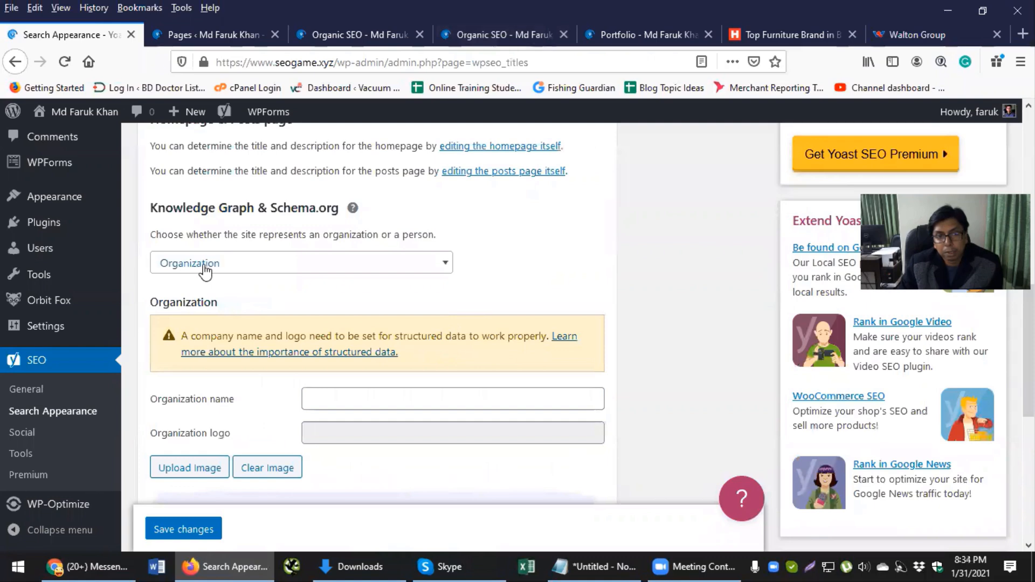
pyautogui.scroll(3, 219, 264)
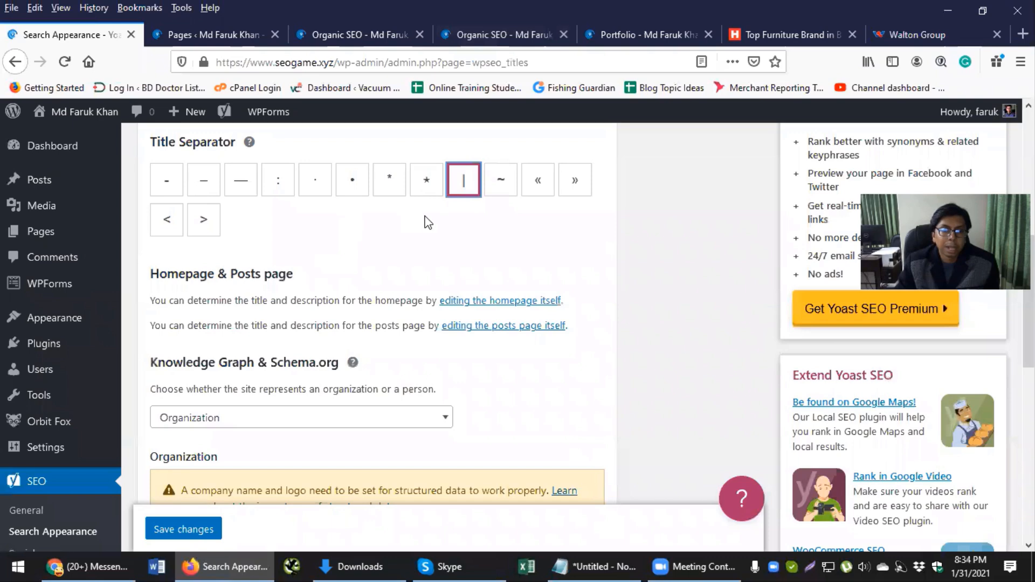
pyautogui.scroll(2, 421, 224)
pyautogui.scroll(-4, 334, 261)
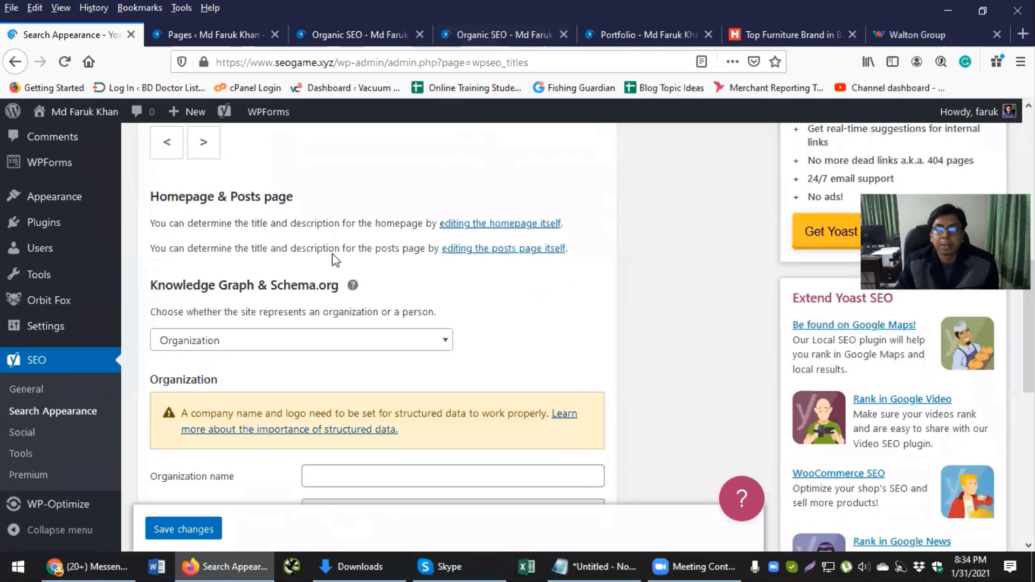
pyautogui.scroll(-3, 334, 261)
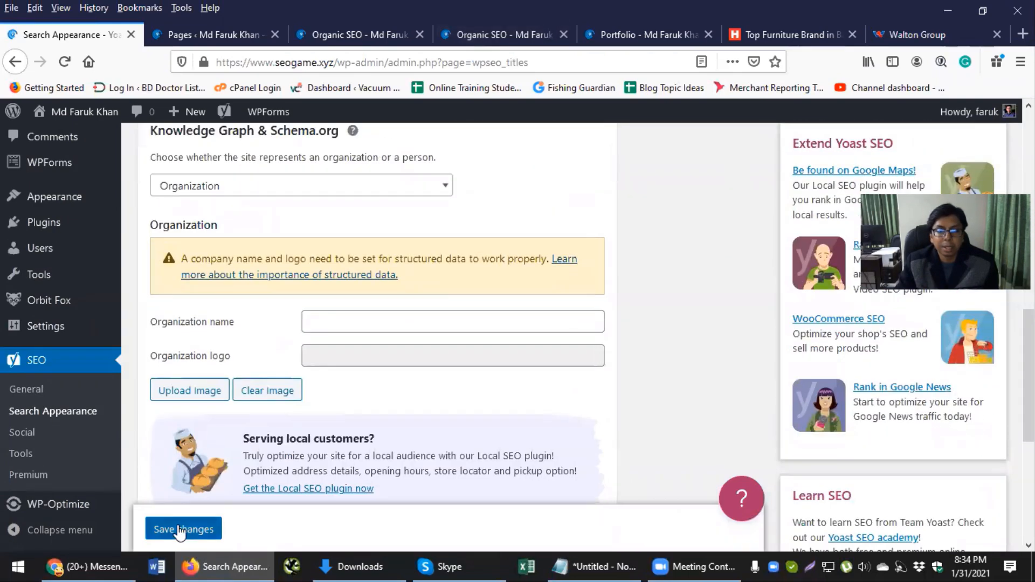
pyautogui.click(179, 530)
pyautogui.scroll(6, 432, 328)
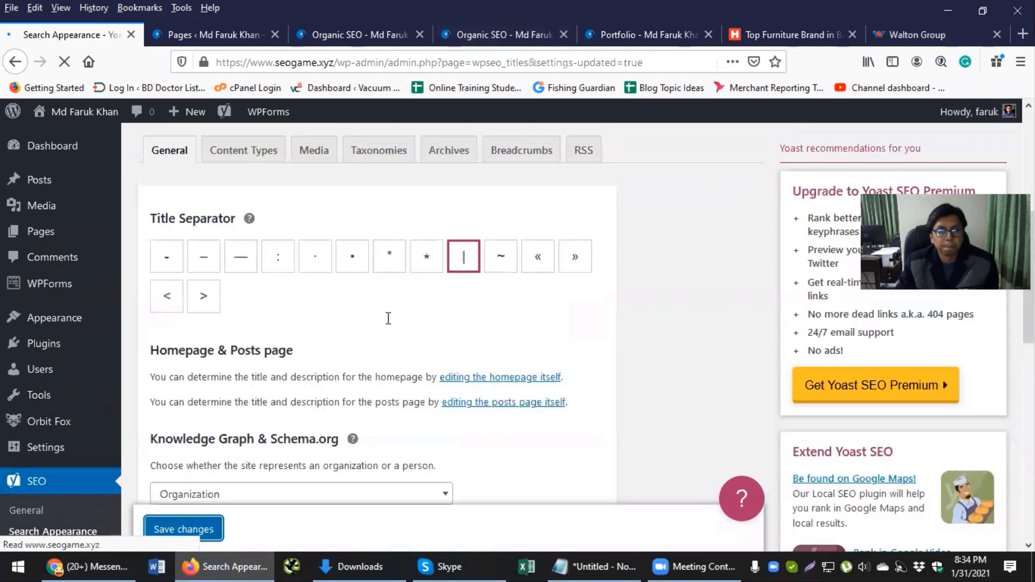
pyautogui.scroll(-2, 261, 231)
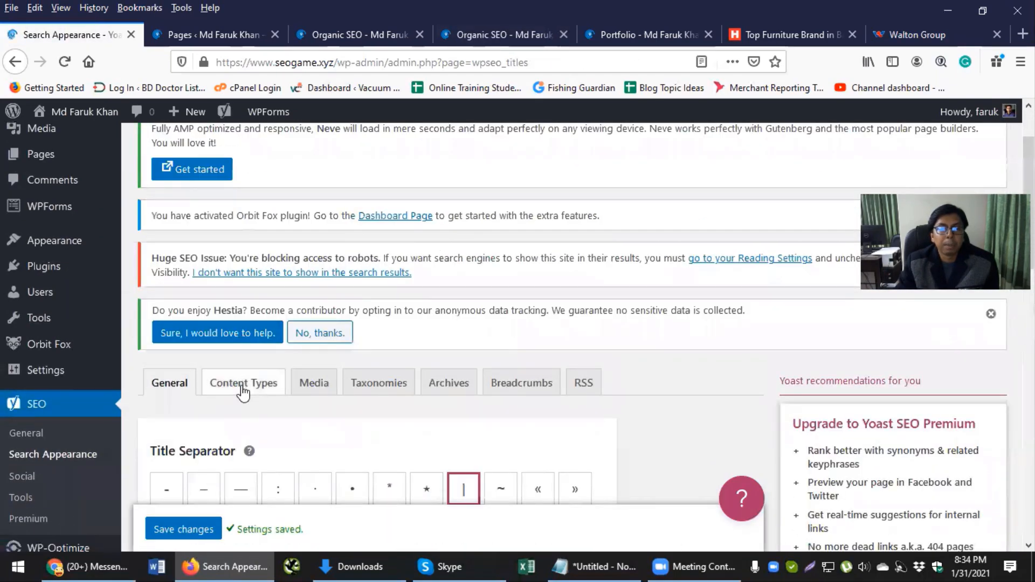
# Review Content Types for Posts and Pages, keeping Show Pages in search results set to Yes.
pyautogui.click(243, 382)
pyautogui.scroll(-5, 622, 265)
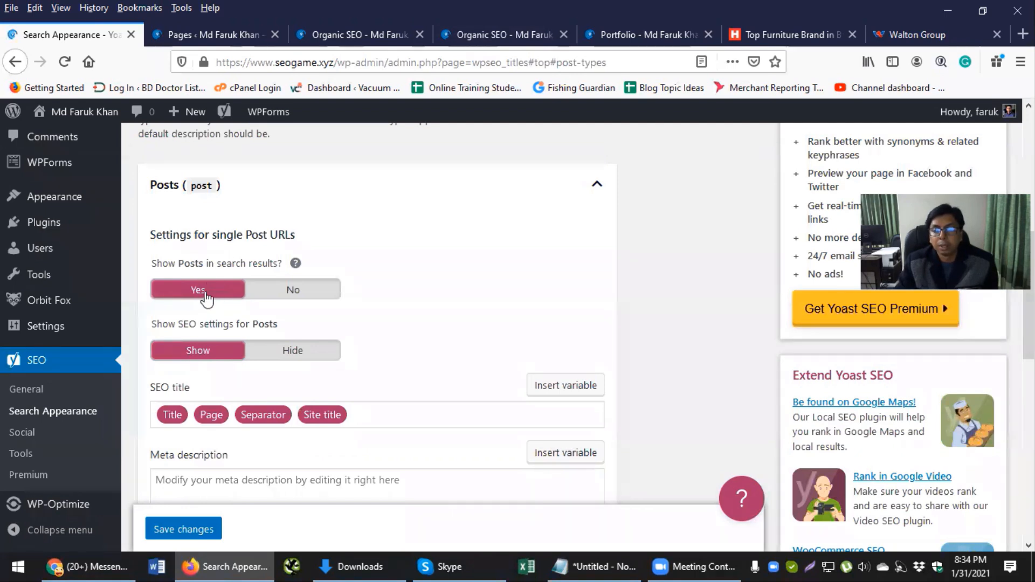
pyautogui.click(599, 186)
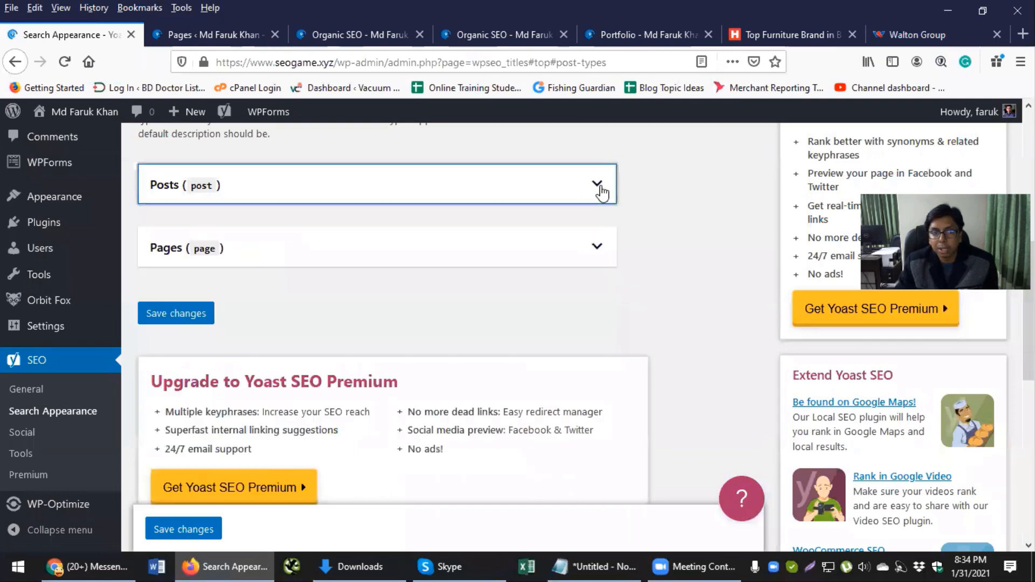
pyautogui.click(269, 243)
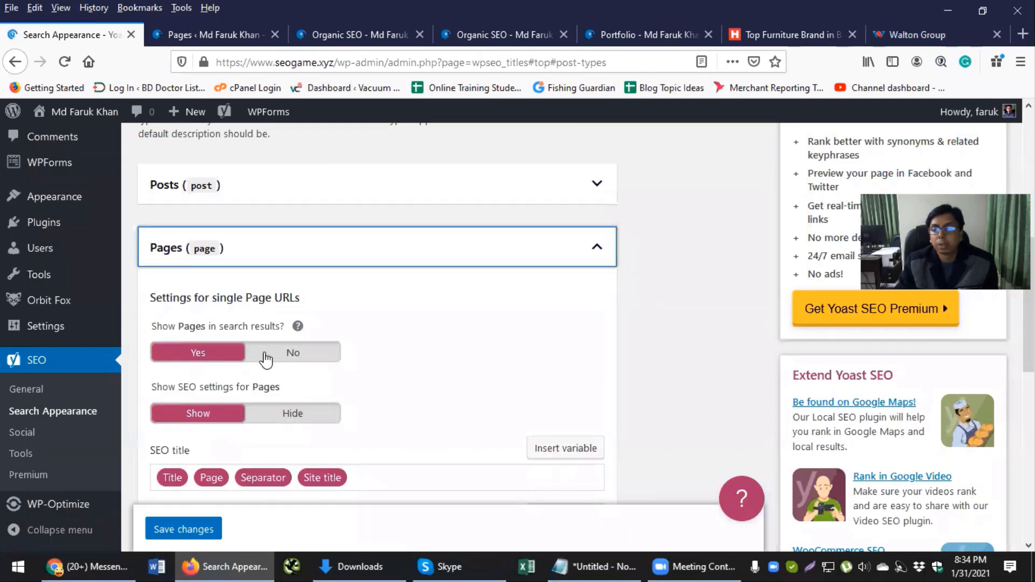
pyautogui.click(536, 247)
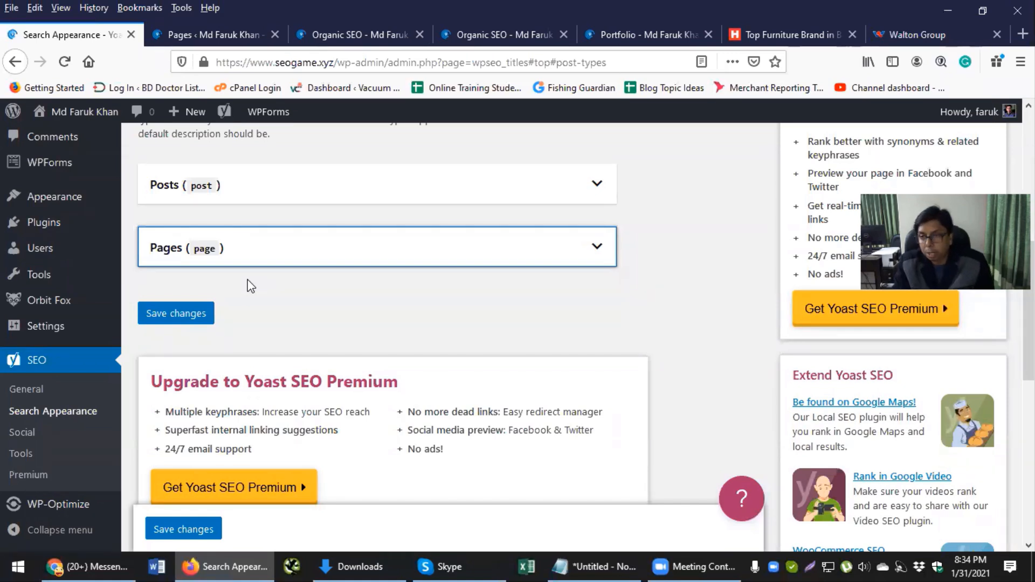
pyautogui.click(584, 257)
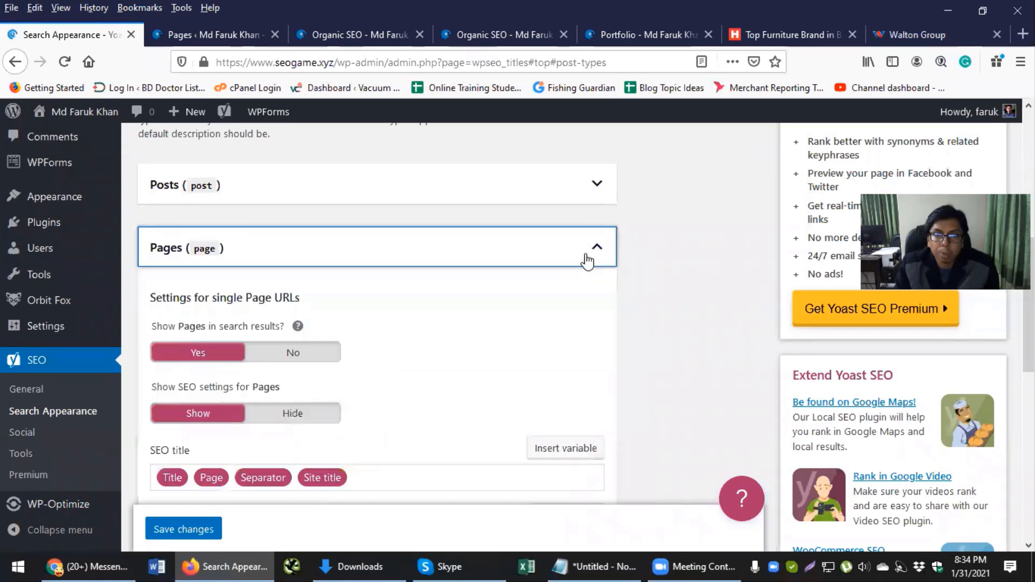
pyautogui.scroll(-2, 387, 294)
pyautogui.click(294, 281)
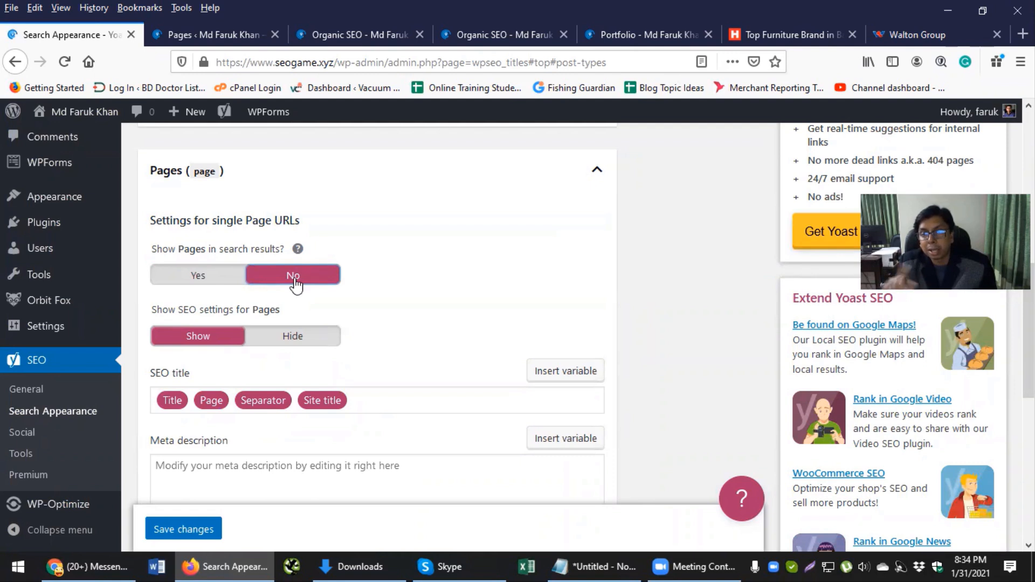
pyautogui.click(227, 280)
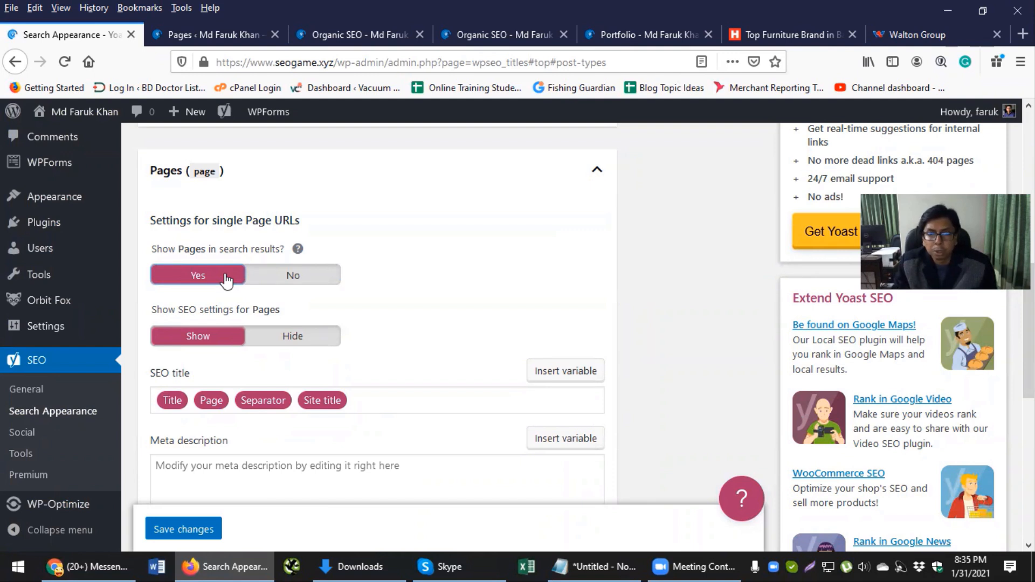
pyautogui.click(596, 171)
pyautogui.scroll(3, 487, 202)
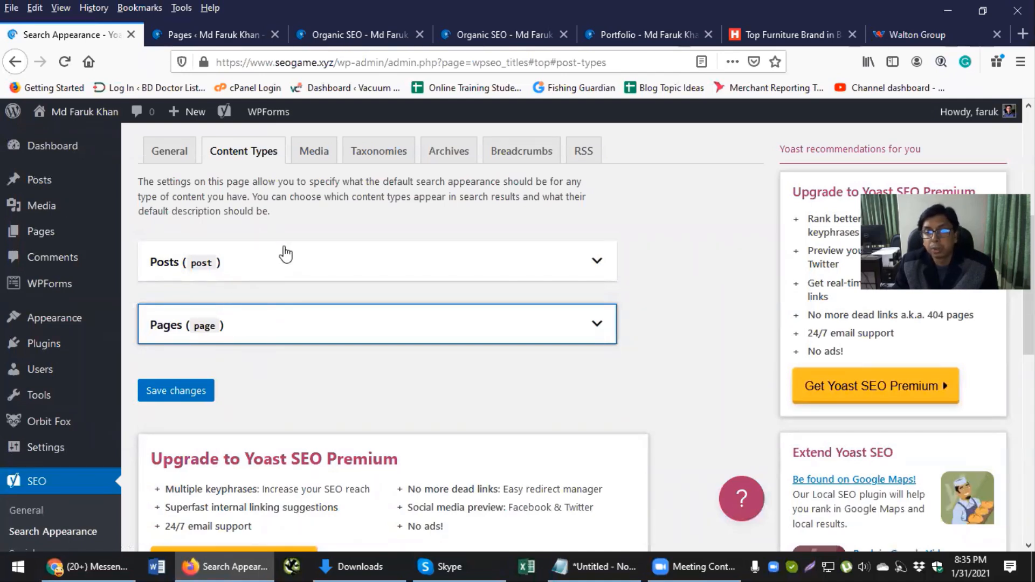
# Keep Redirect attachment URLs set to Yes on the Media tab, then view Taxonomies settings.
pyautogui.click(311, 156)
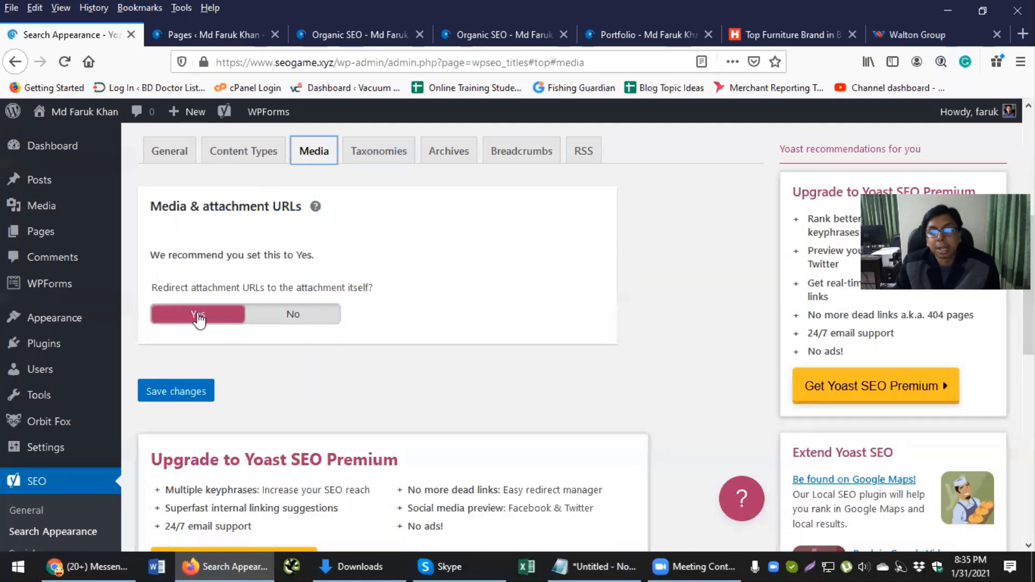
pyautogui.click(266, 317)
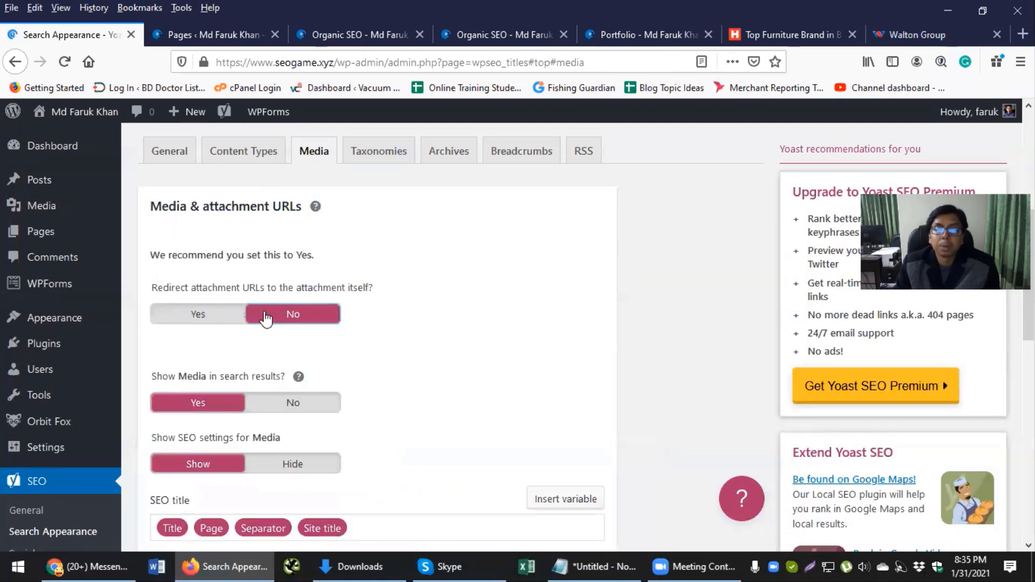
pyautogui.click(254, 316)
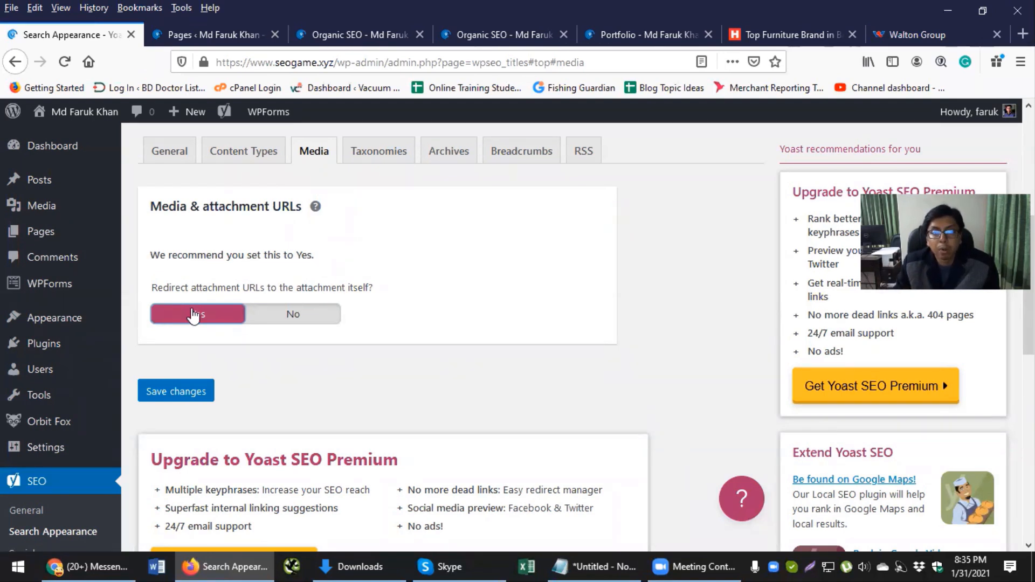
pyautogui.click(379, 152)
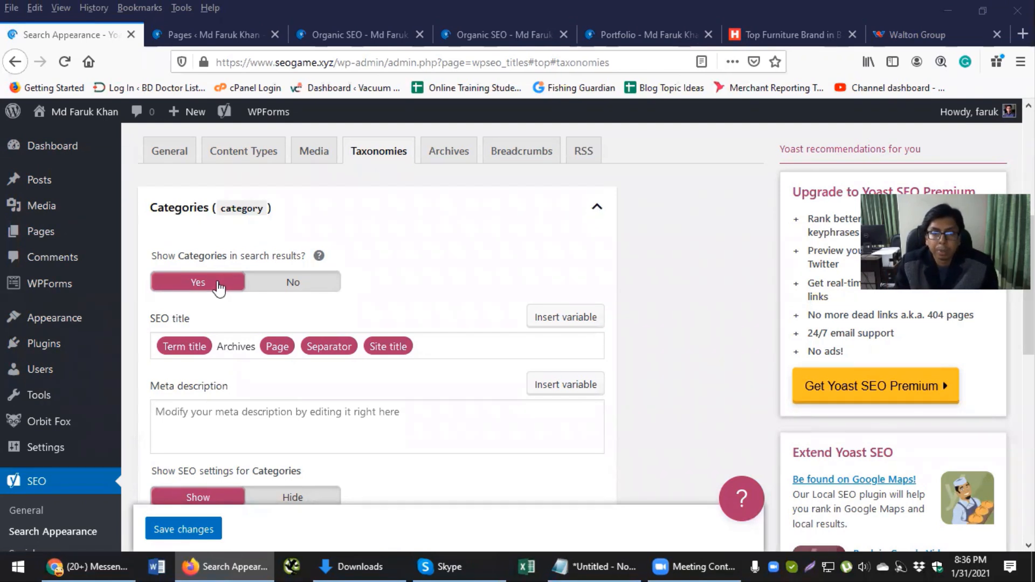
# Collapse Categories and set Tags' 'Show in search results' to No, then open a new browser tab.
pyautogui.click(595, 210)
pyautogui.click(593, 280)
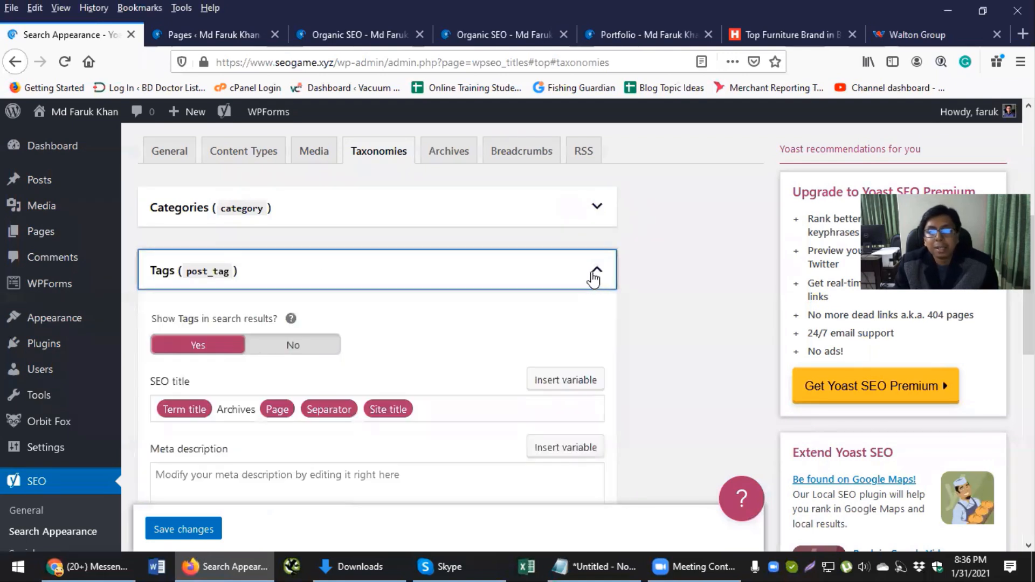
pyautogui.click(302, 351)
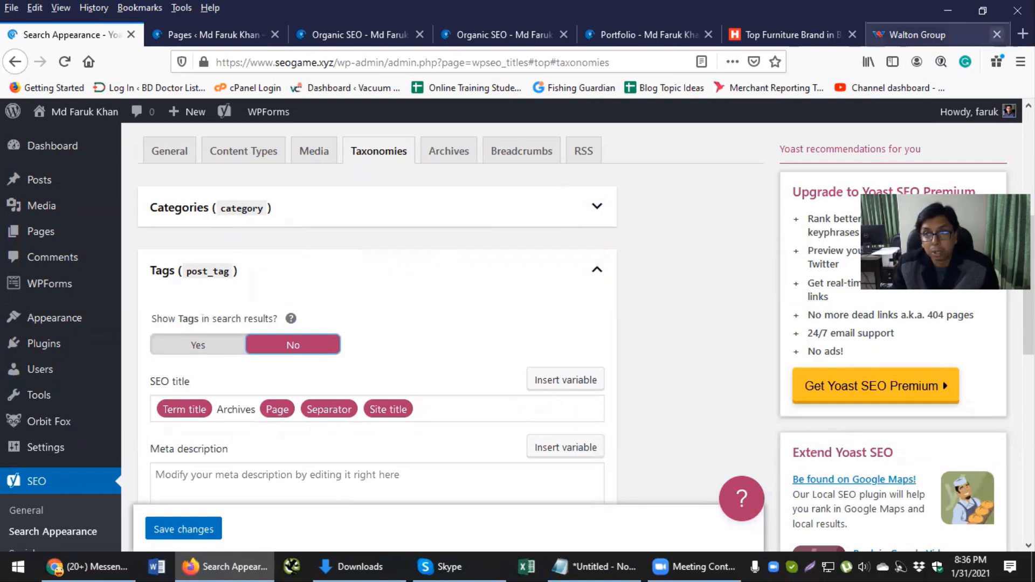
pyautogui.click(1022, 34)
# Go to the mdfarukkhan.com Bangla blog and open its SEO category archive.
pyautogui.write('MDfarukkhan.com/')
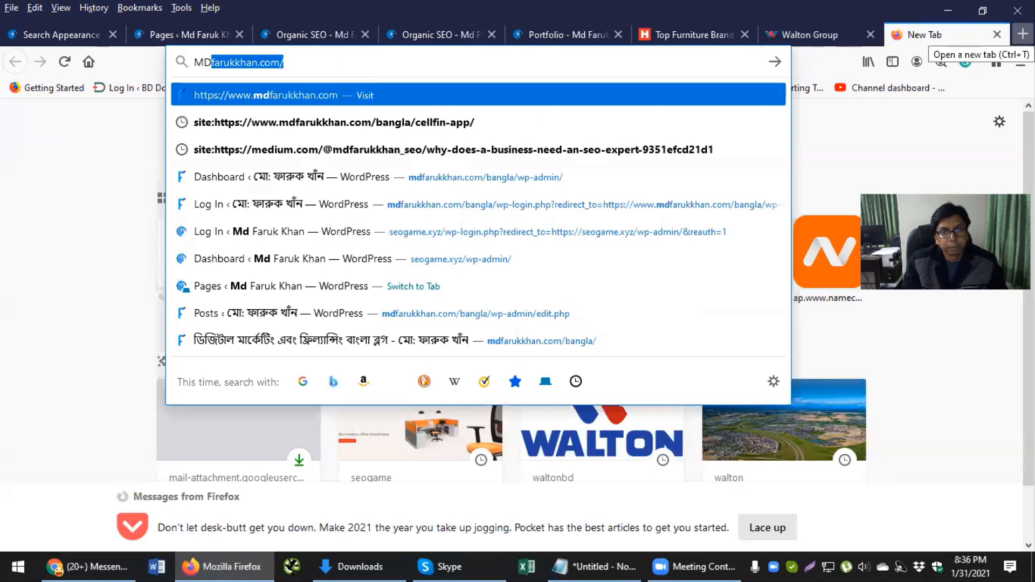
pyautogui.press('Right')
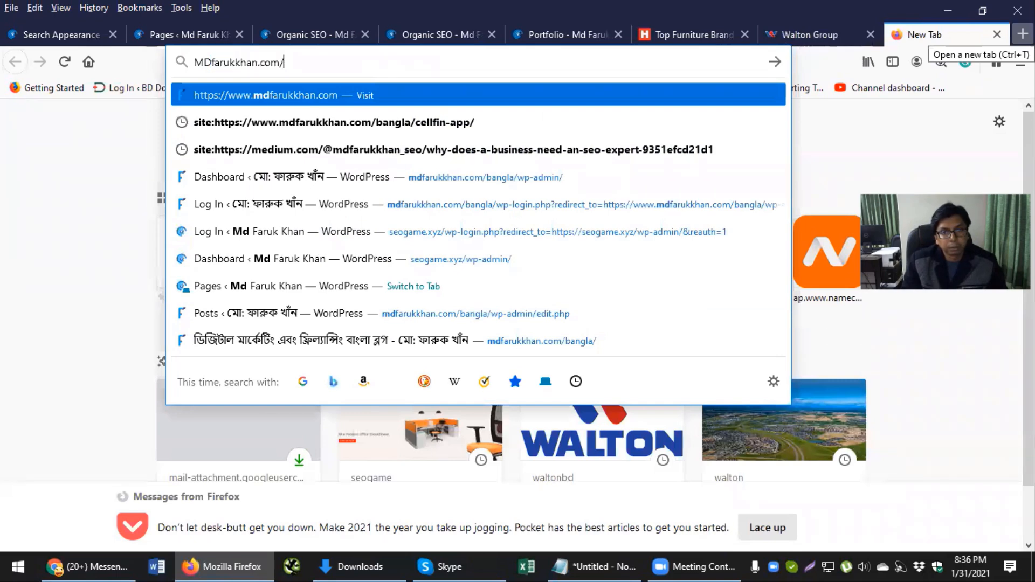
pyautogui.write('/B')
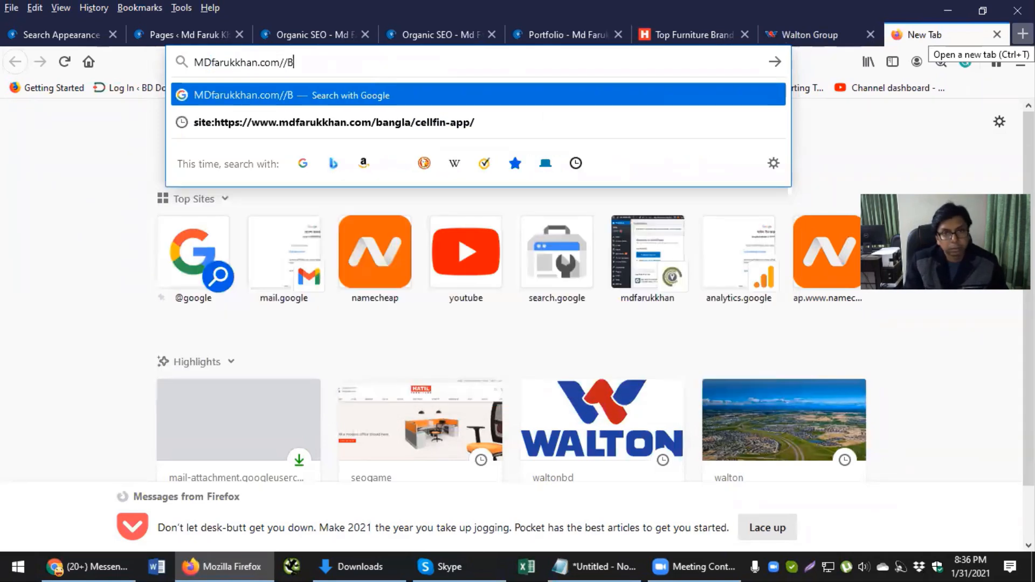
pyautogui.press('BackSpace')
pyautogui.press('BackSpace')
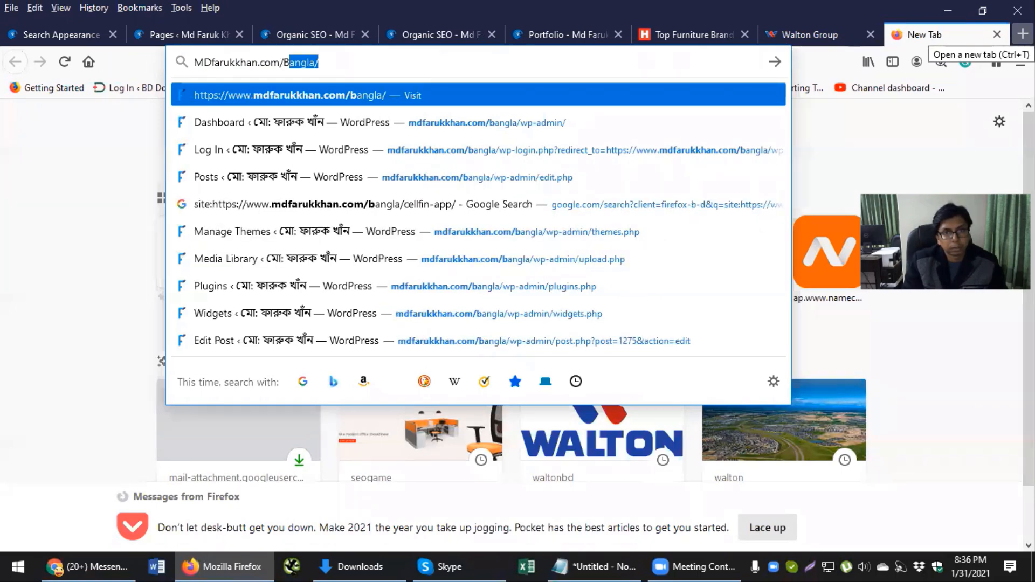
pyautogui.press('Return')
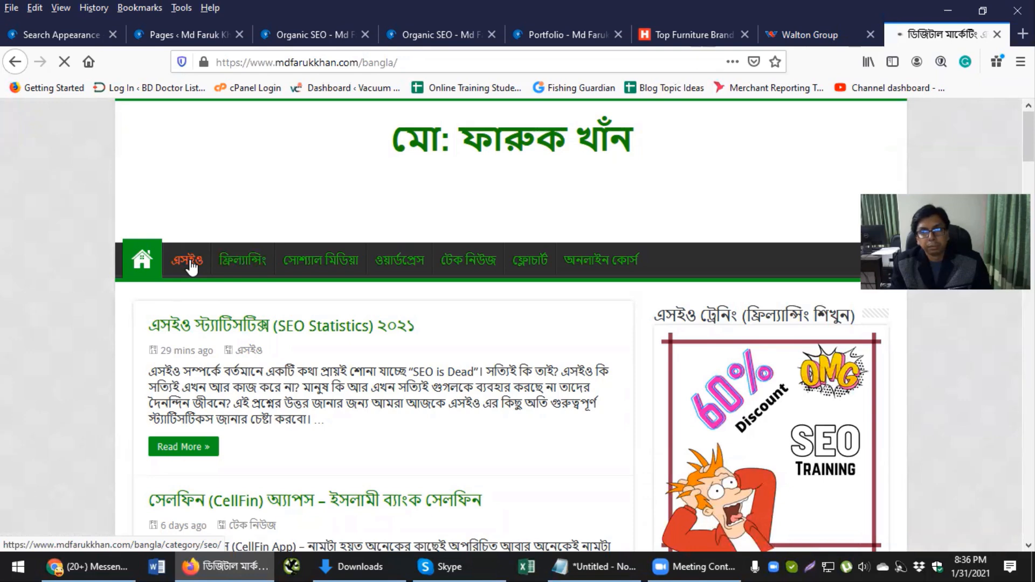
pyautogui.click(190, 264)
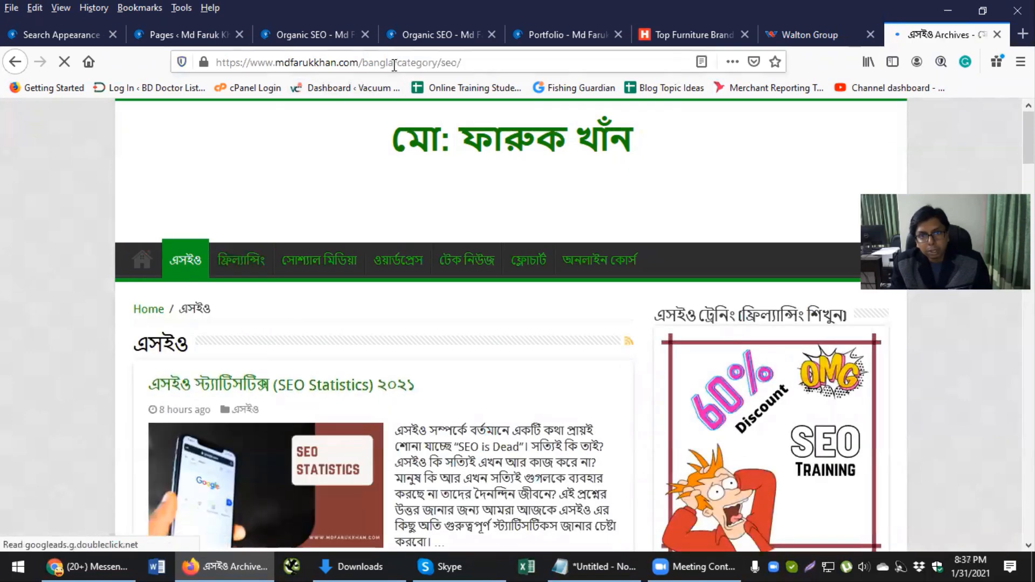
pyautogui.moveTo(395, 64); pyautogui.dragTo(467, 64)
pyautogui.click(150, 166)
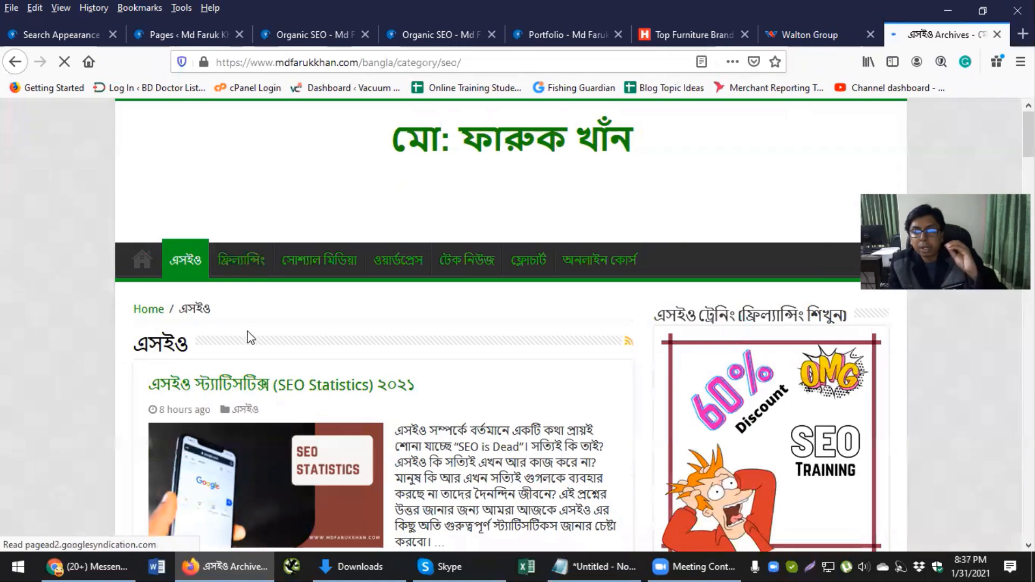
# Scroll through the SEO category's posts and the sidebar Tags widget.
pyautogui.scroll(-6, 245, 331)
pyautogui.scroll(-5, 302, 274)
pyautogui.scroll(-3, 323, 258)
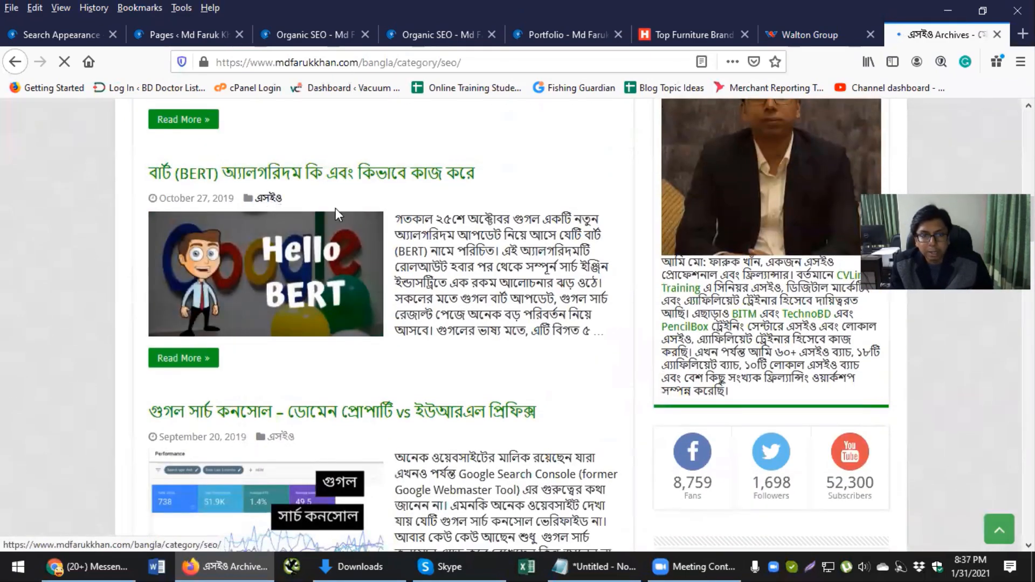
pyautogui.scroll(-3, 275, 216)
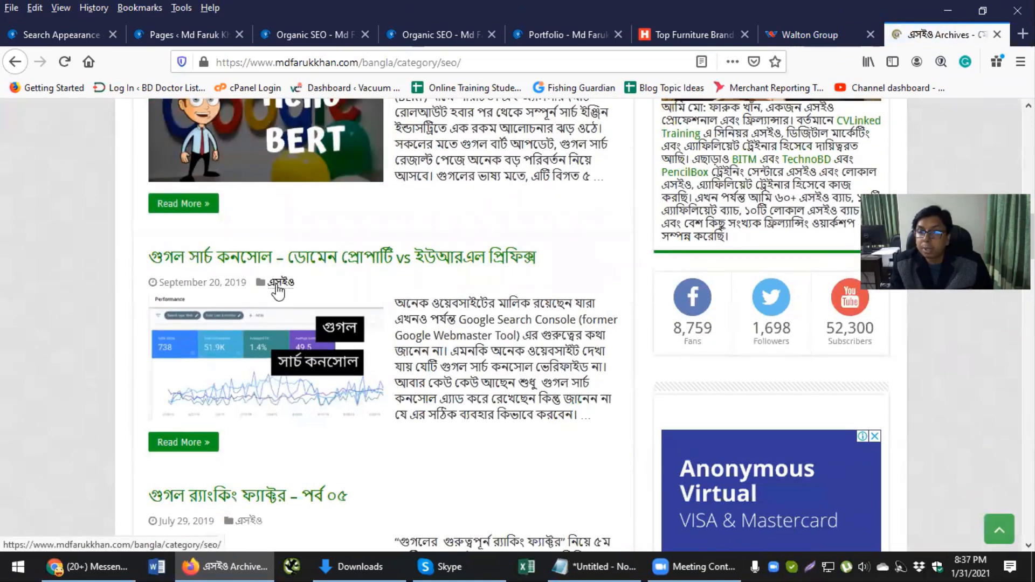
pyautogui.scroll(3, 326, 289)
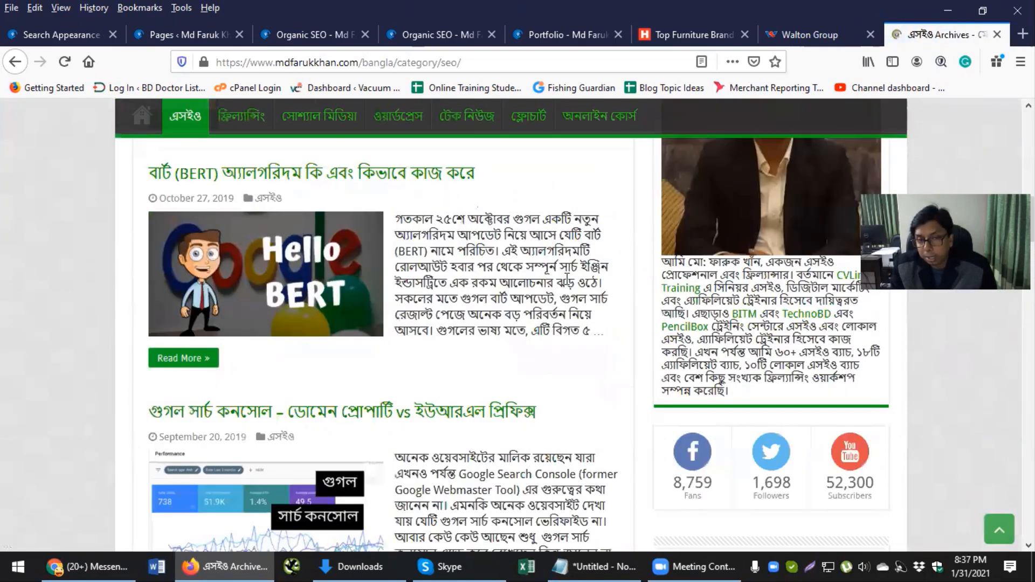
pyautogui.scroll(-15, 629, 286)
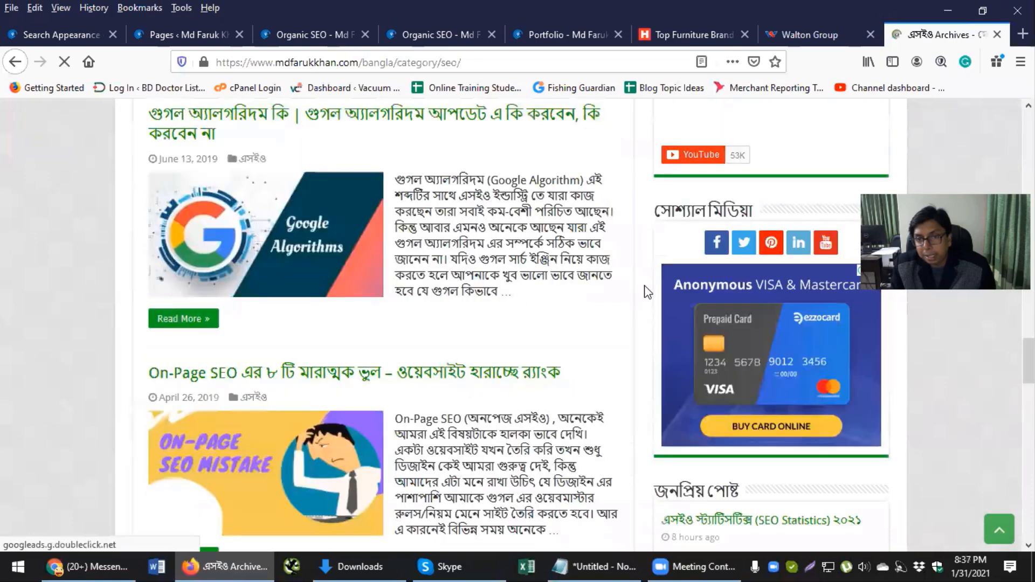
pyautogui.scroll(-10, 646, 291)
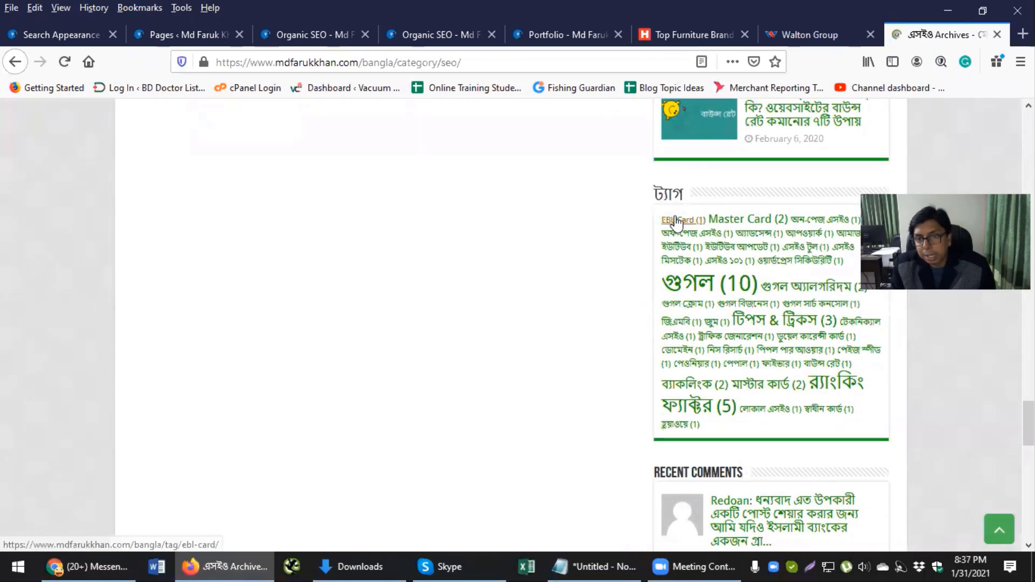
pyautogui.scroll(10, 467, 224)
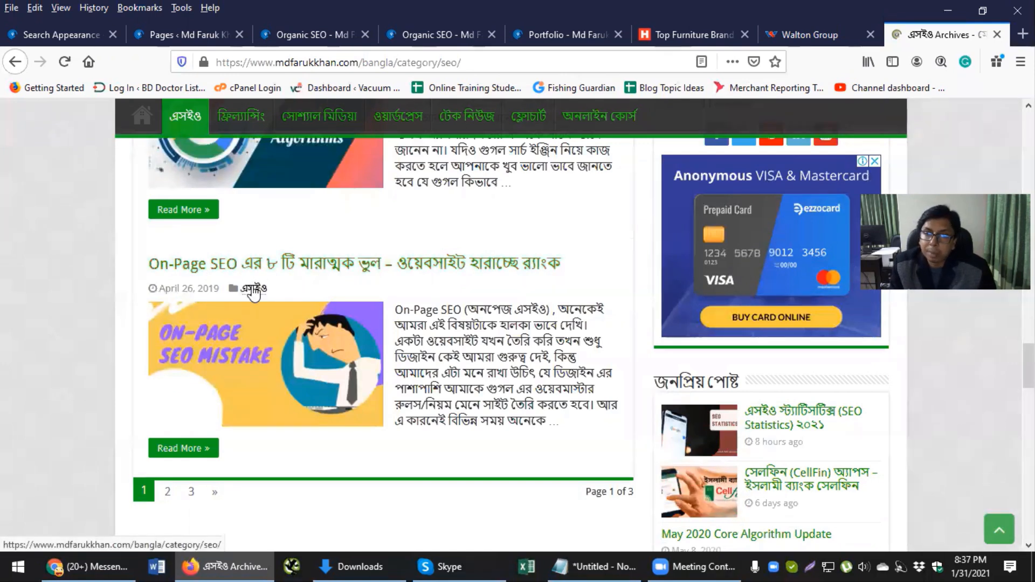
pyautogui.scroll(-3, 427, 311)
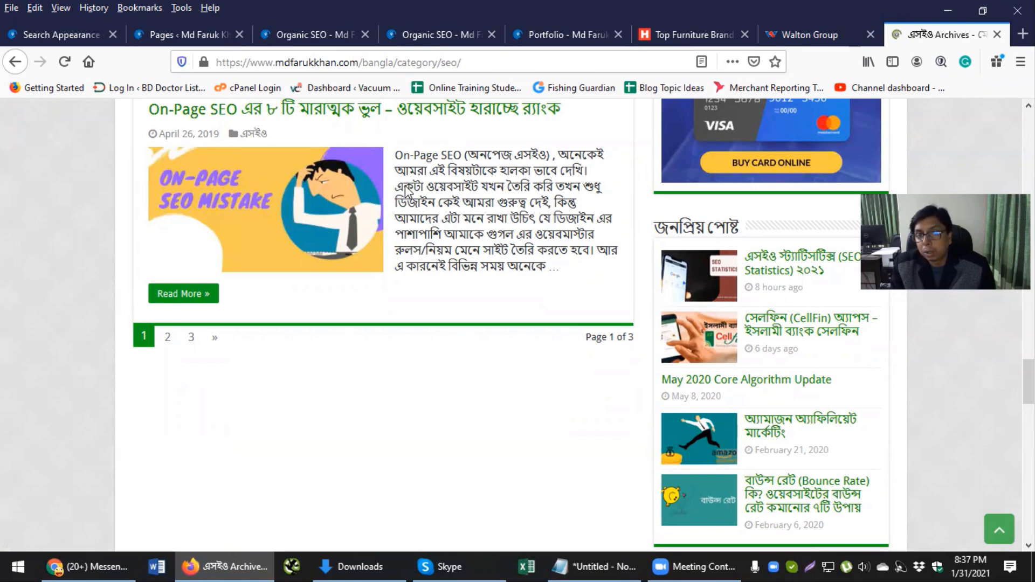
pyautogui.scroll(-10, 477, 191)
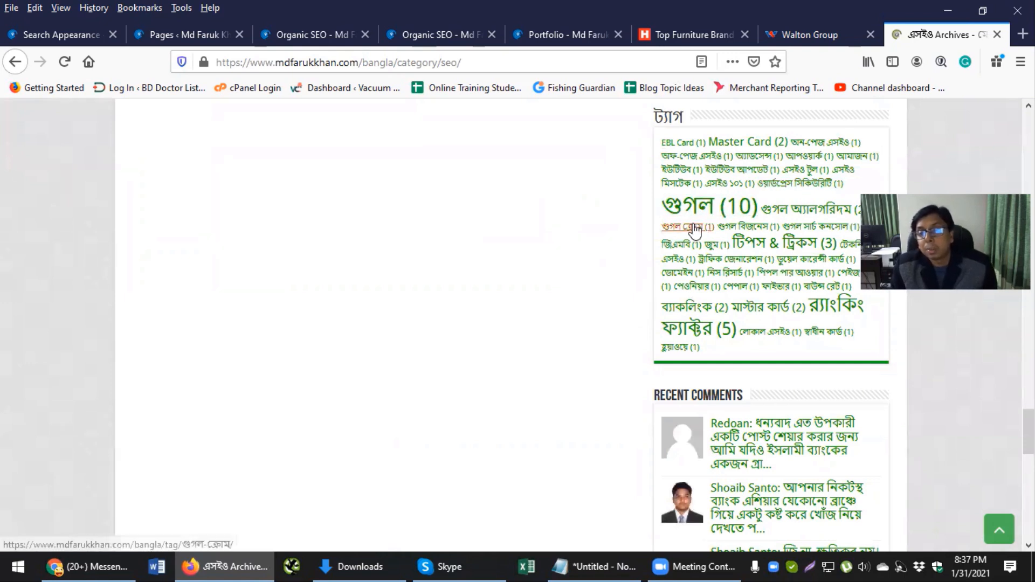
pyautogui.scroll(1, 694, 229)
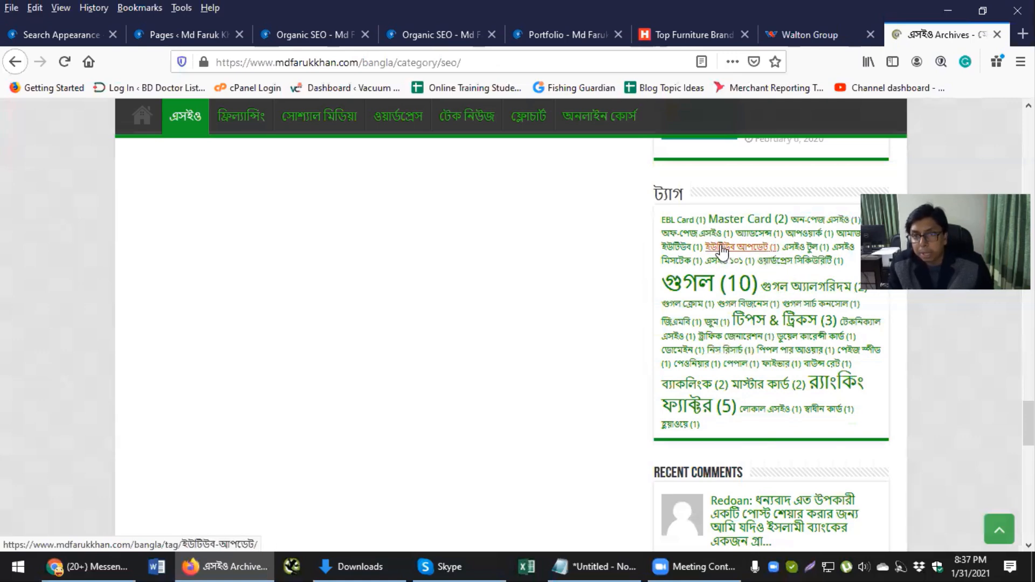
# Open the অন-পেজ এসইও tag archive, close the ad popup, and inspect its /tag/ URL.
pyautogui.click(821, 221)
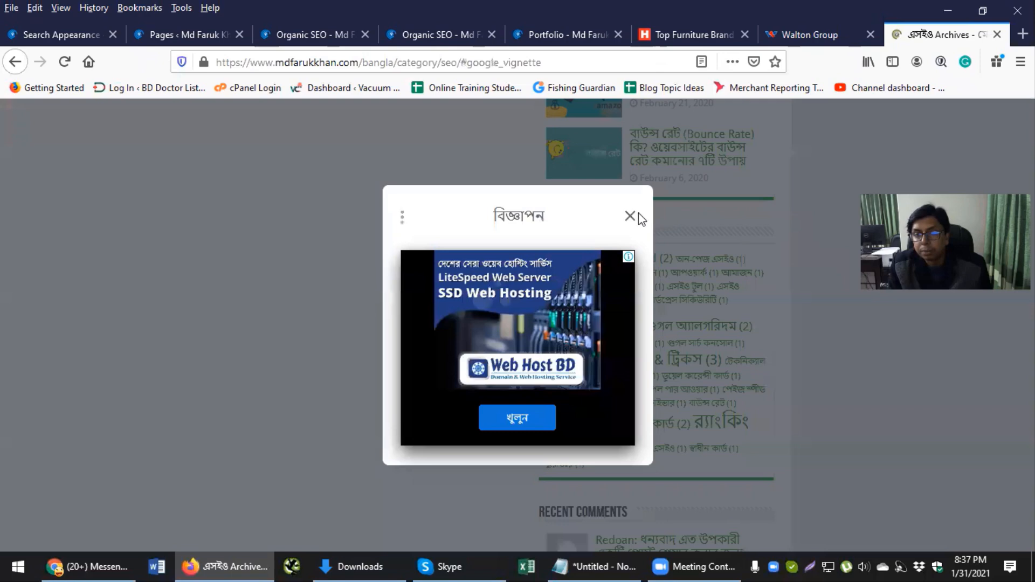
pyautogui.click(631, 216)
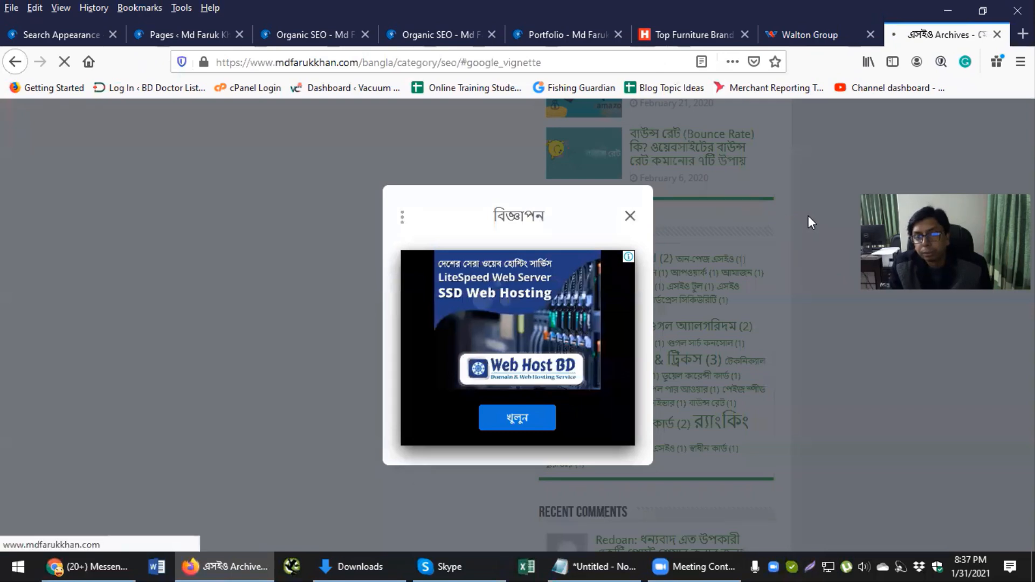
pyautogui.scroll(-3, 531, 256)
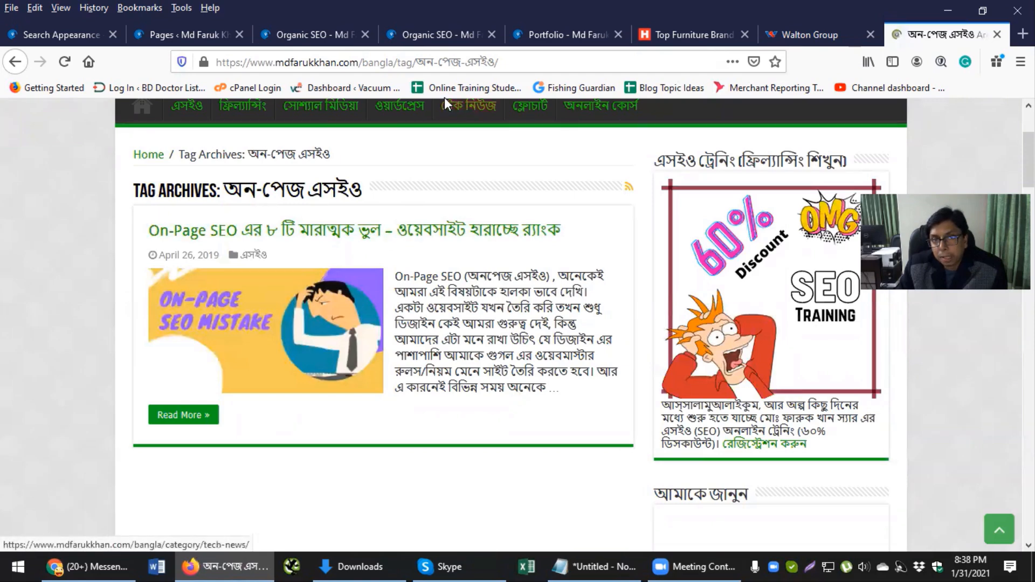
pyautogui.moveTo(529, 63); pyautogui.dragTo(397, 69)
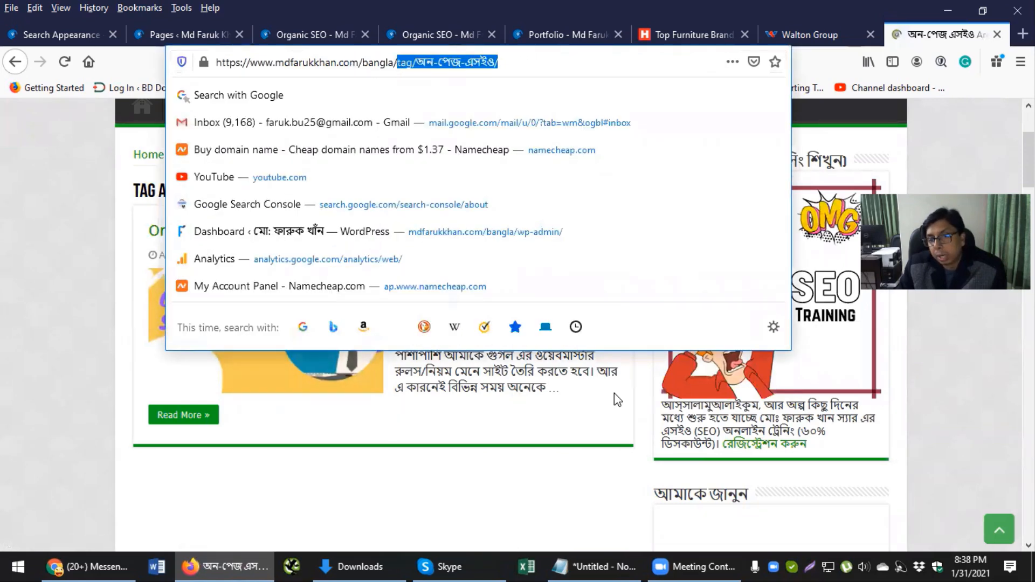
pyautogui.click(615, 373)
# Scroll the tag archive's posts, then return to the WordPress Pages admin tab.
pyautogui.scroll(2, 454, 361)
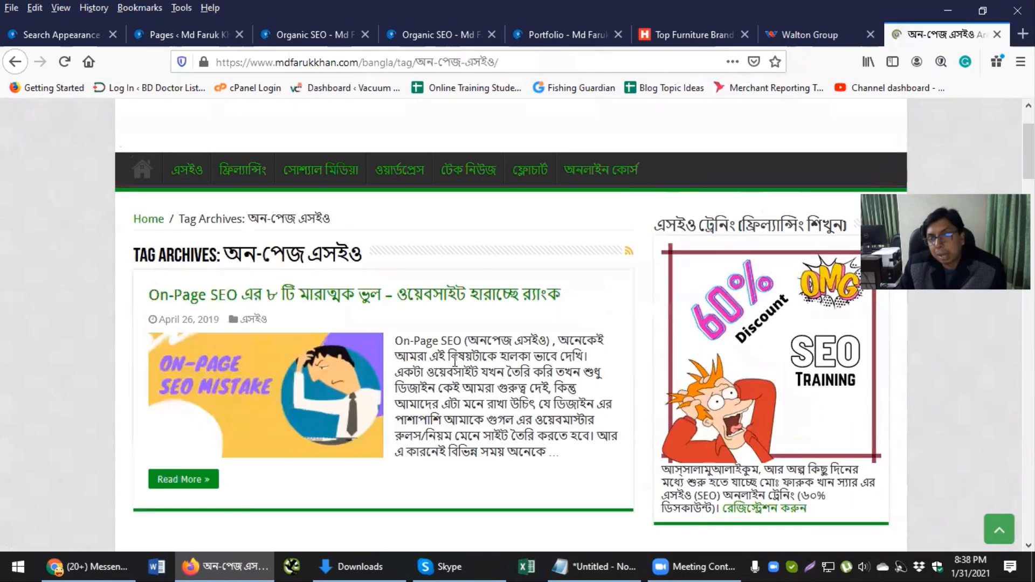
pyautogui.scroll(2, 634, 355)
pyautogui.scroll(-12, 651, 369)
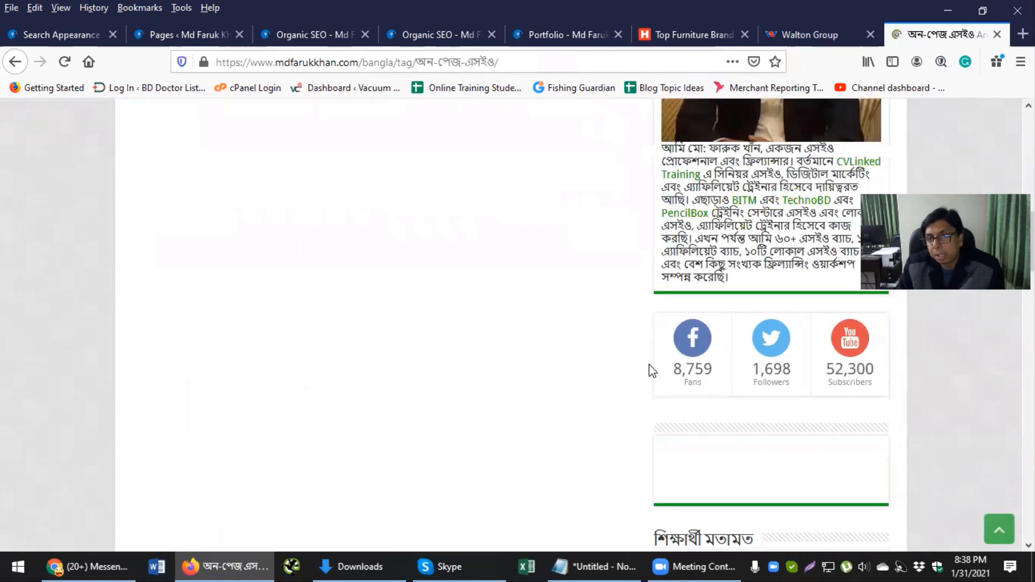
pyautogui.scroll(-3, 653, 371)
pyautogui.scroll(-2, 648, 356)
pyautogui.scroll(-3, 658, 339)
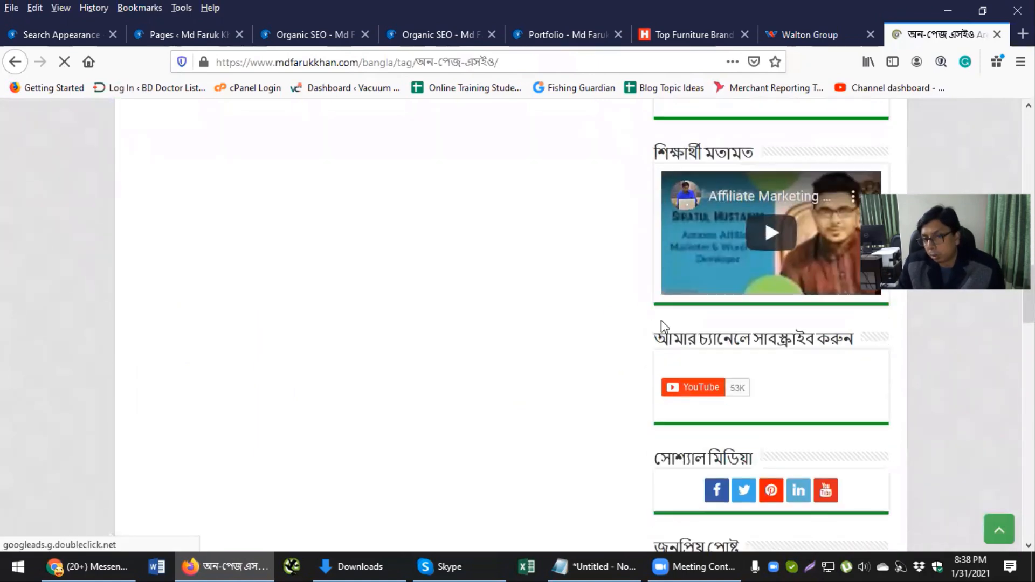
pyautogui.click(189, 35)
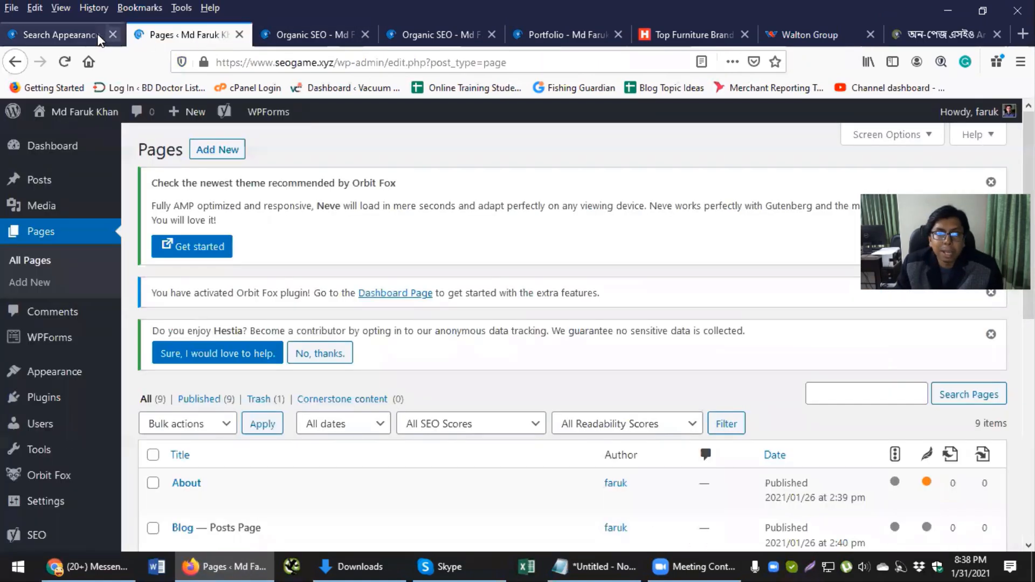
# Back in Yoast's Taxonomies settings, collapse Tags and save with tags kept out of search results.
pyautogui.click(100, 33)
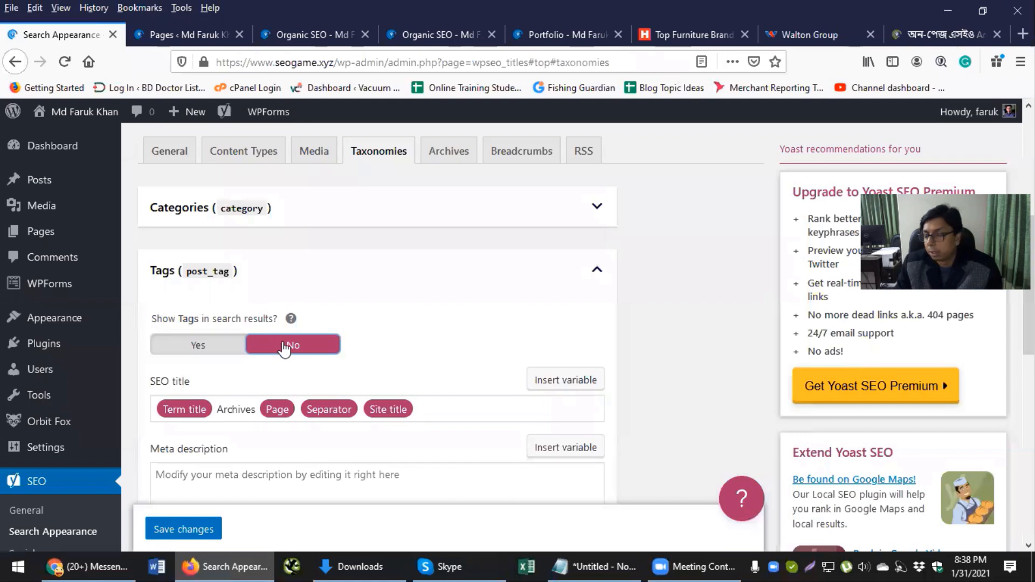
pyautogui.click(597, 270)
pyautogui.scroll(-2, 667, 271)
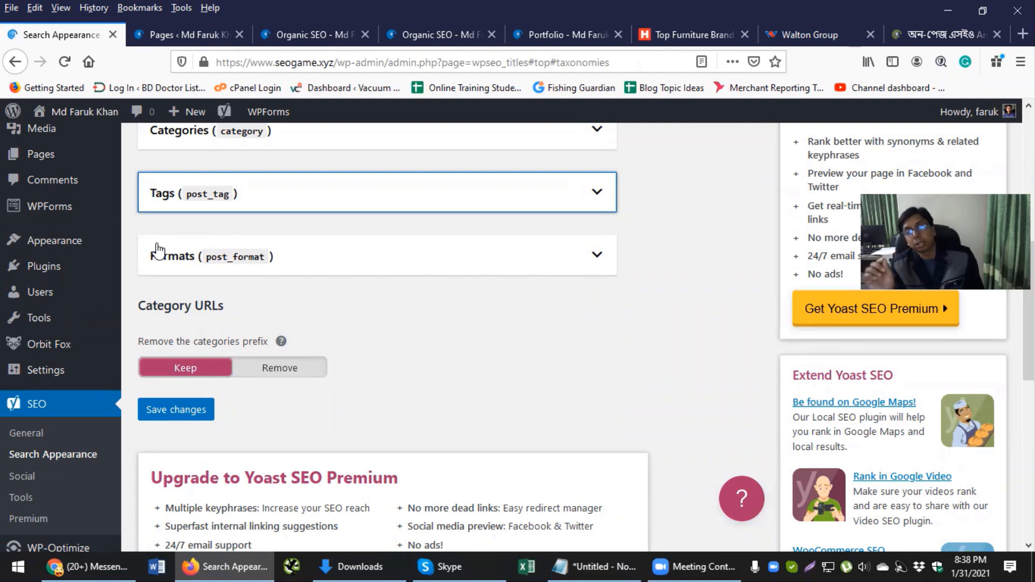
pyautogui.scroll(-2, 284, 380)
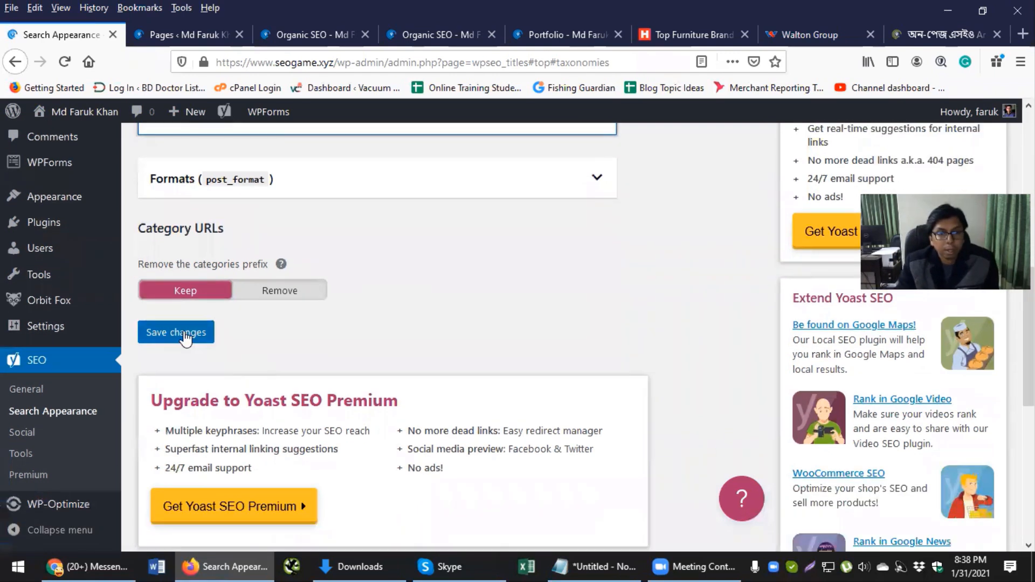
pyautogui.click(178, 334)
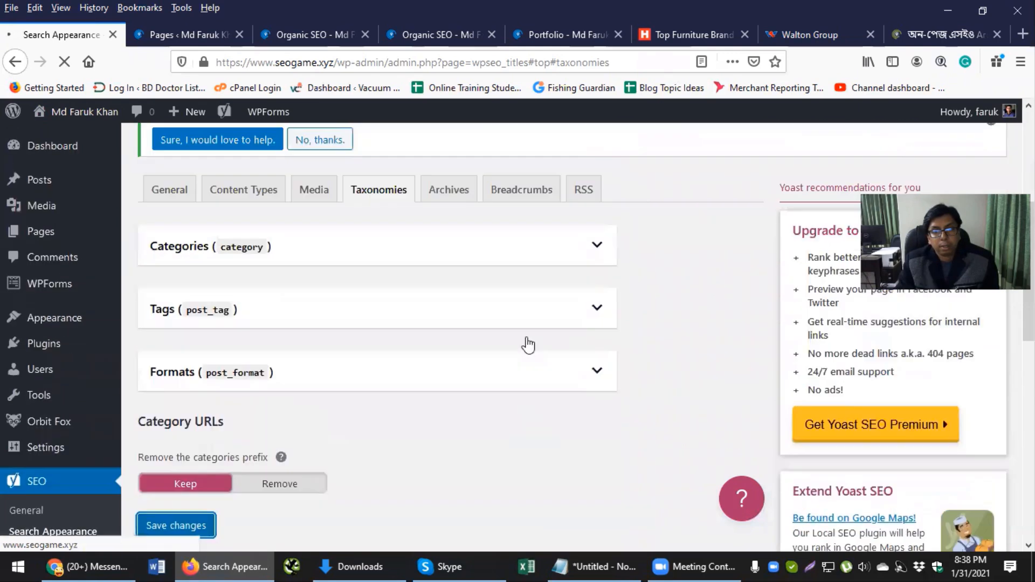
pyautogui.scroll(-4, 527, 338)
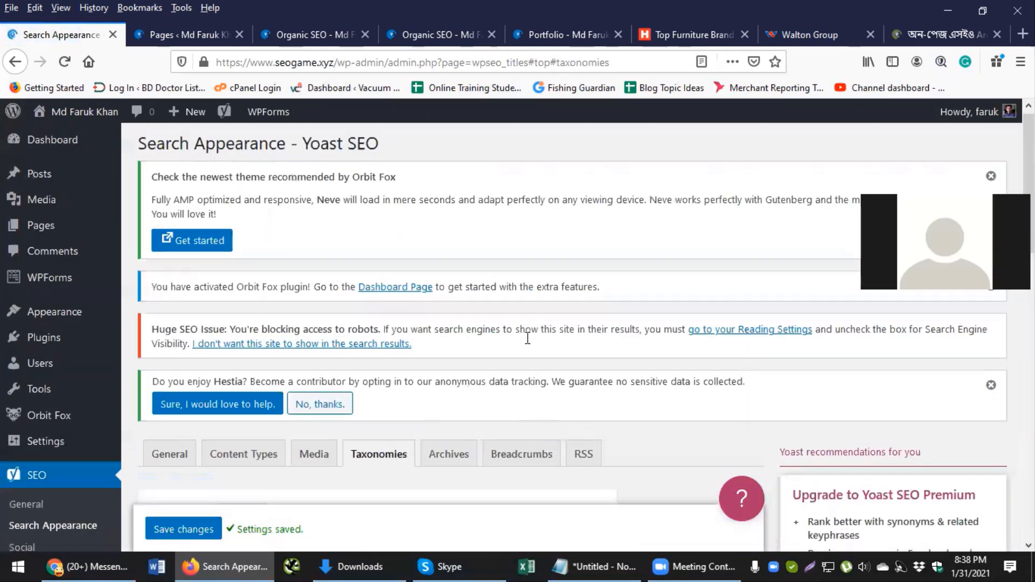
pyautogui.scroll(-2, 527, 338)
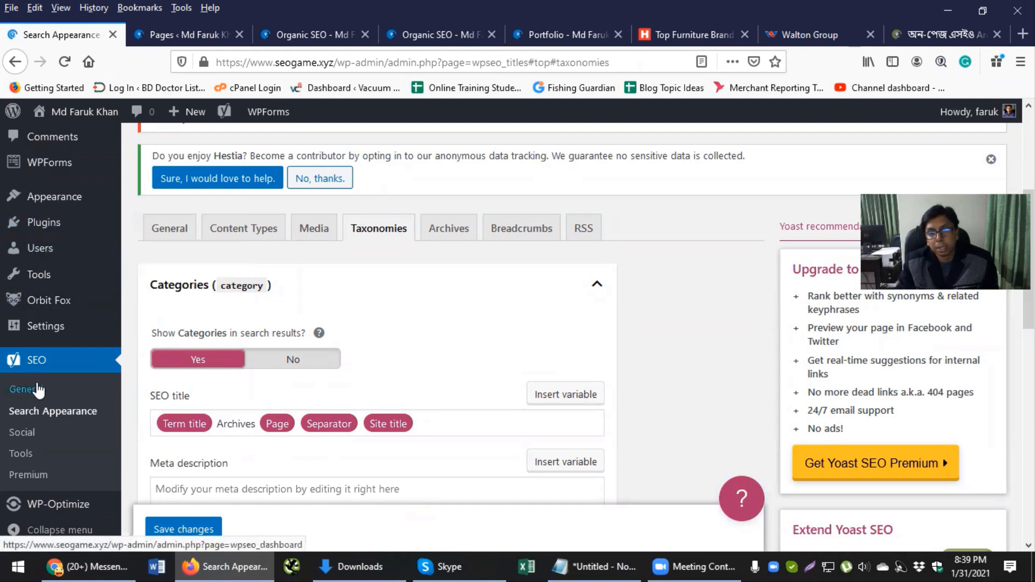
# Collapse the Categories panel on the Taxonomies tab.
pyautogui.scroll(-3, 35, 394)
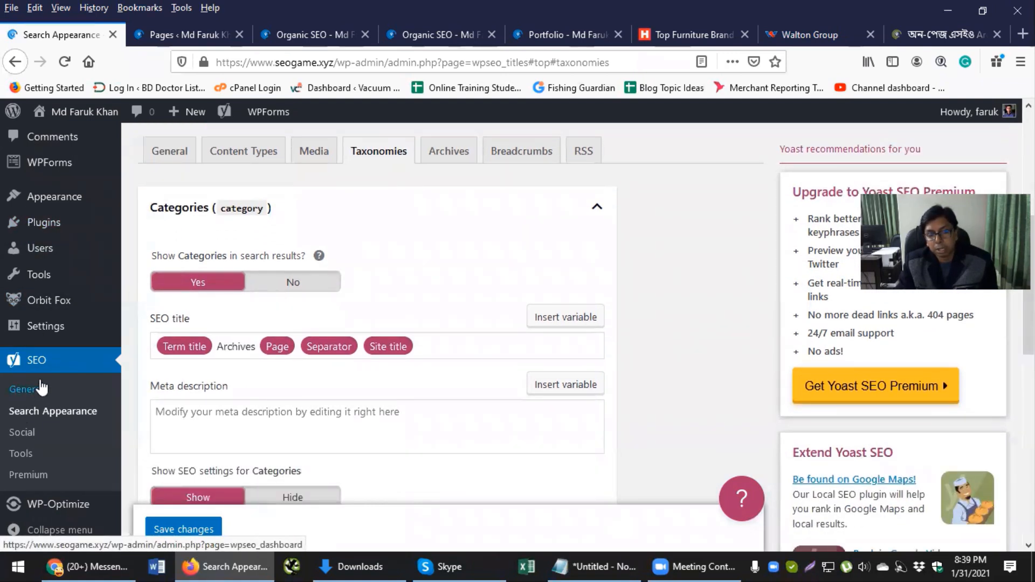
pyautogui.moveTo(56, 327)
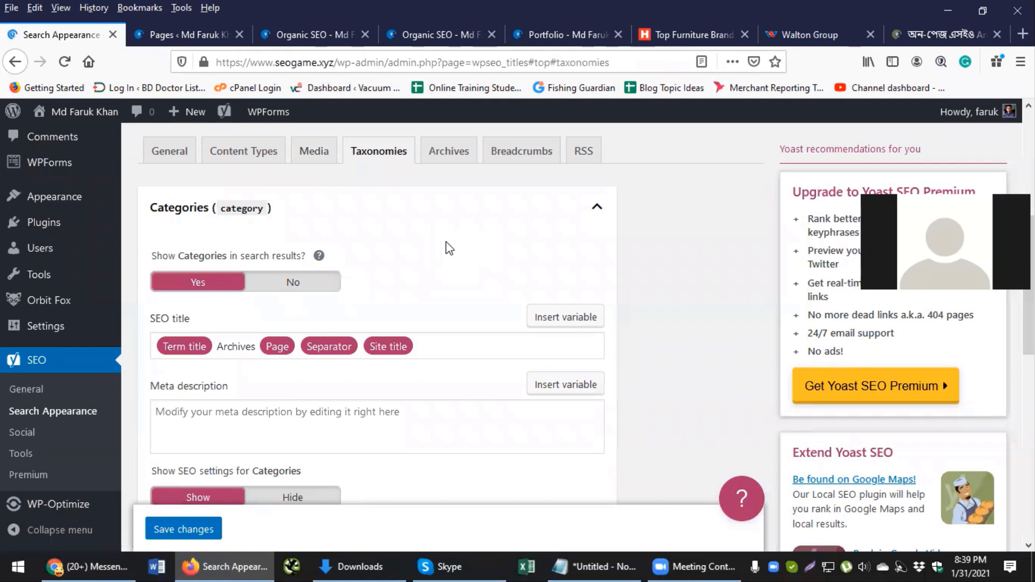
pyautogui.click(596, 211)
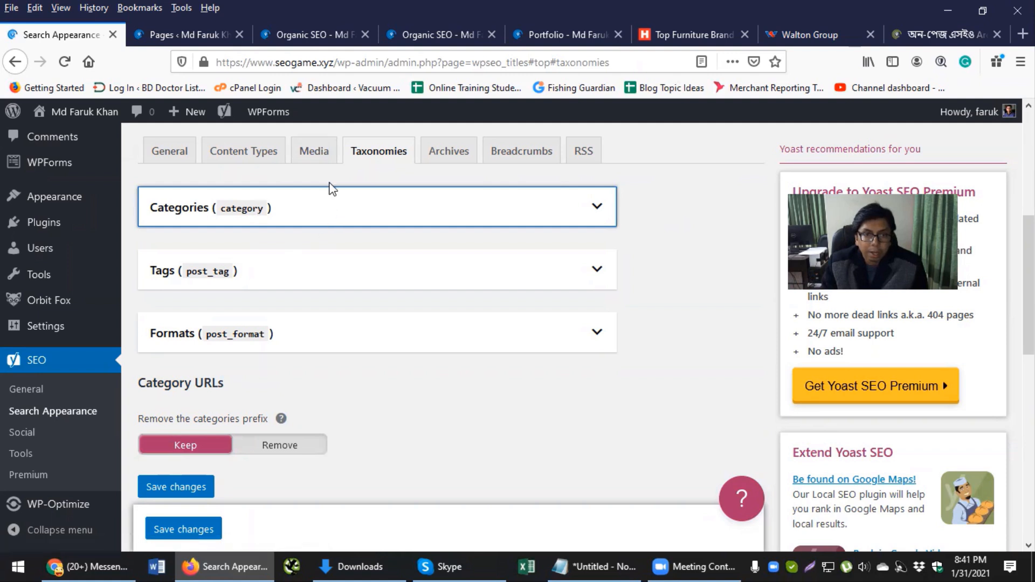
# Switch to the Archives tab of Yoast's Search Appearance settings.
pyautogui.click(436, 161)
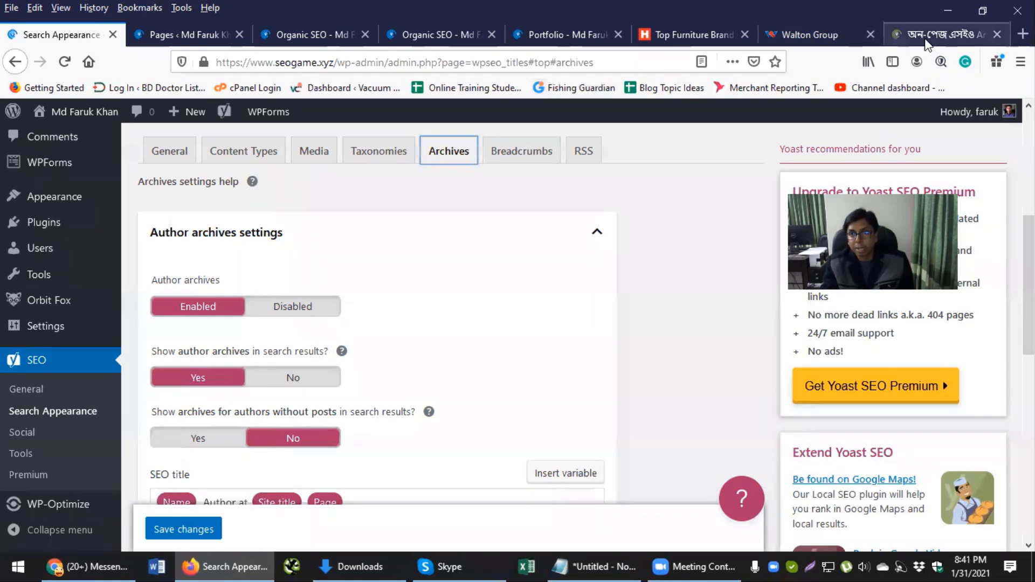
# From the অন-পেজ এসইও tag archive tab, open the On-Page SEO mistakes article and scroll into it.
pyautogui.click(940, 35)
pyautogui.scroll(5, 534, 269)
pyautogui.scroll(10, 493, 292)
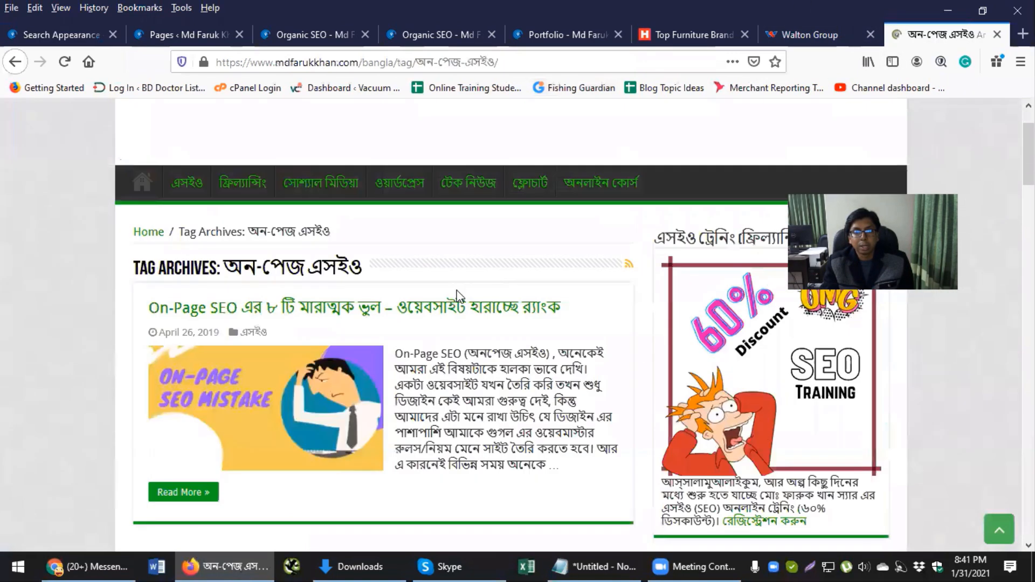
pyautogui.click(319, 312)
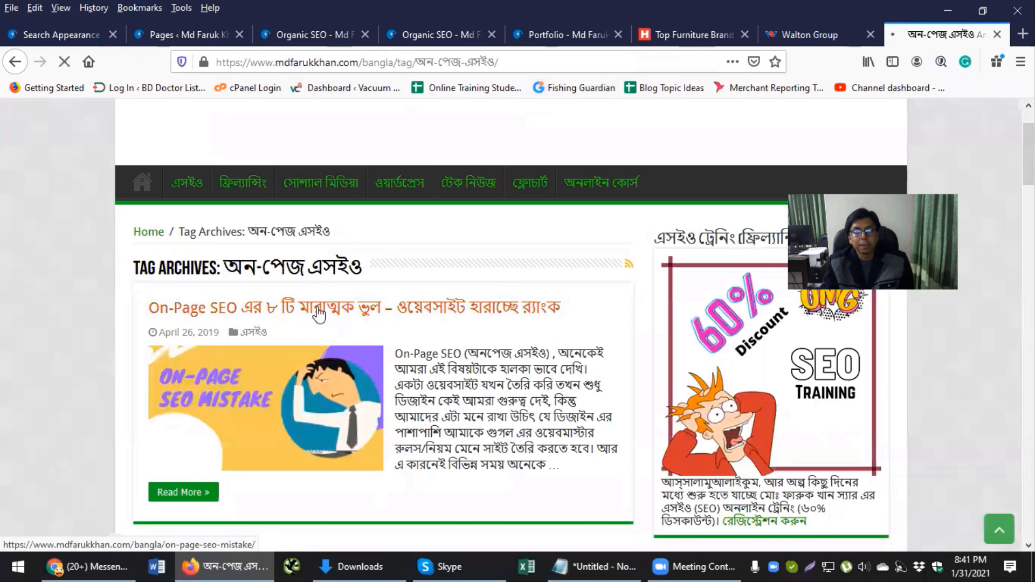
pyautogui.scroll(-3, 318, 308)
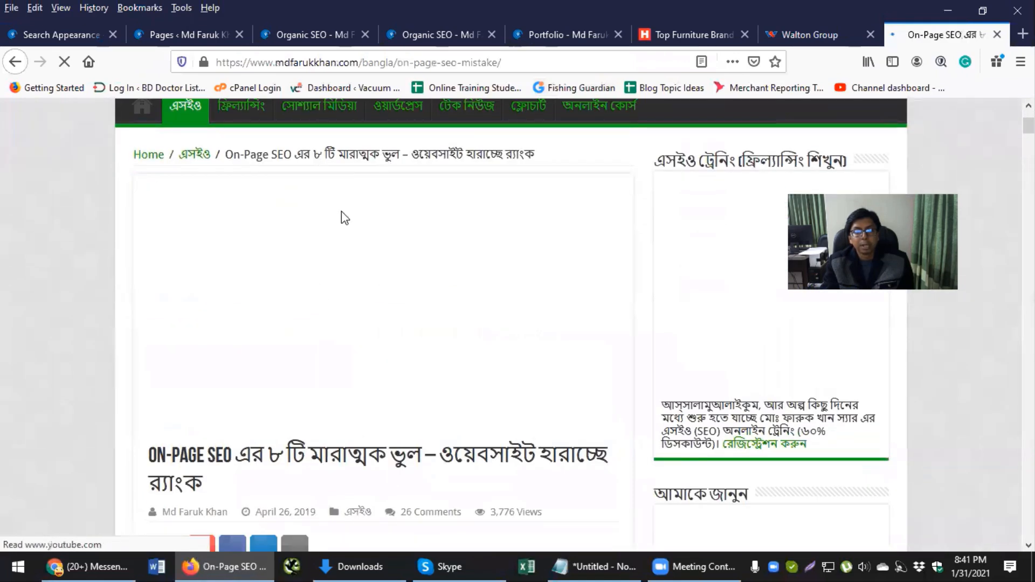
pyautogui.scroll(-4, 344, 215)
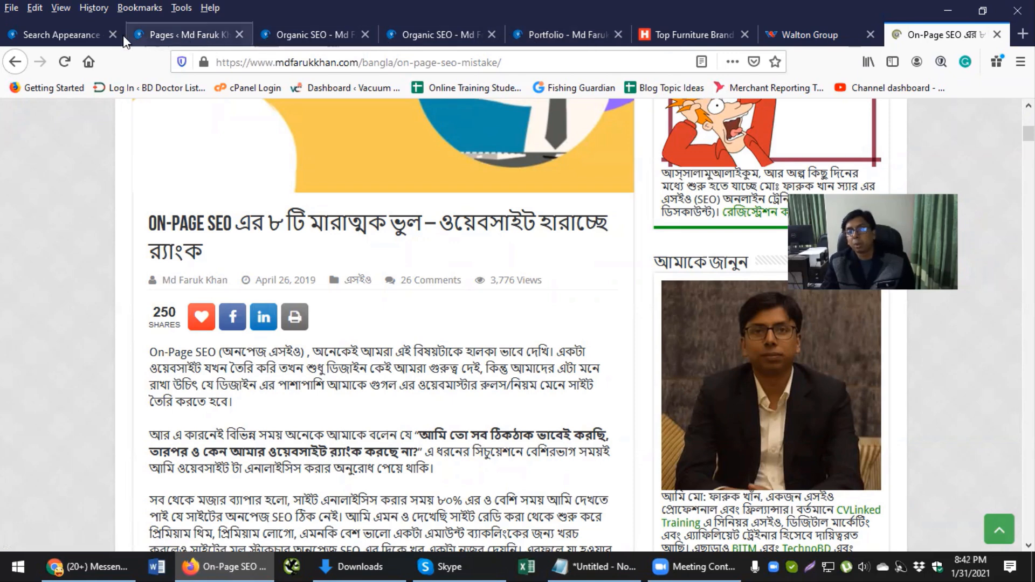
# Disable author archives and expand the Date archives settings on Yoast's Archives tab.
pyautogui.click(80, 34)
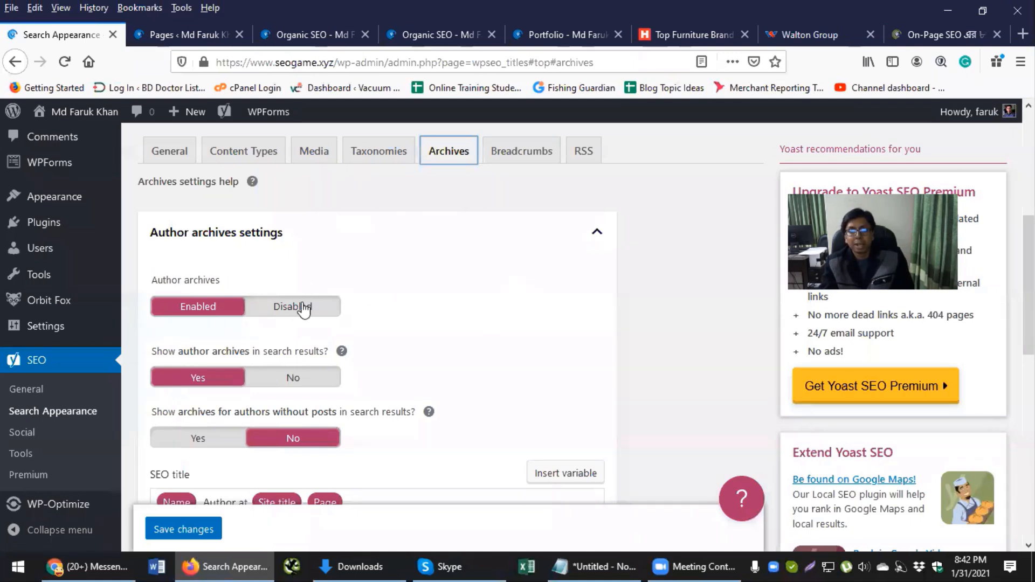
pyautogui.click(279, 306)
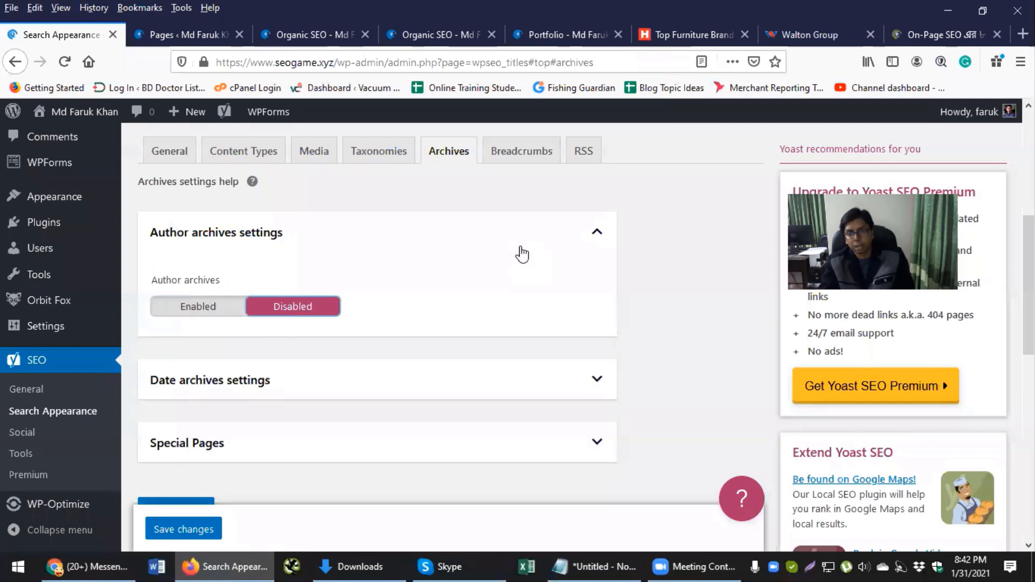
pyautogui.click(360, 379)
pyautogui.scroll(-3, 358, 377)
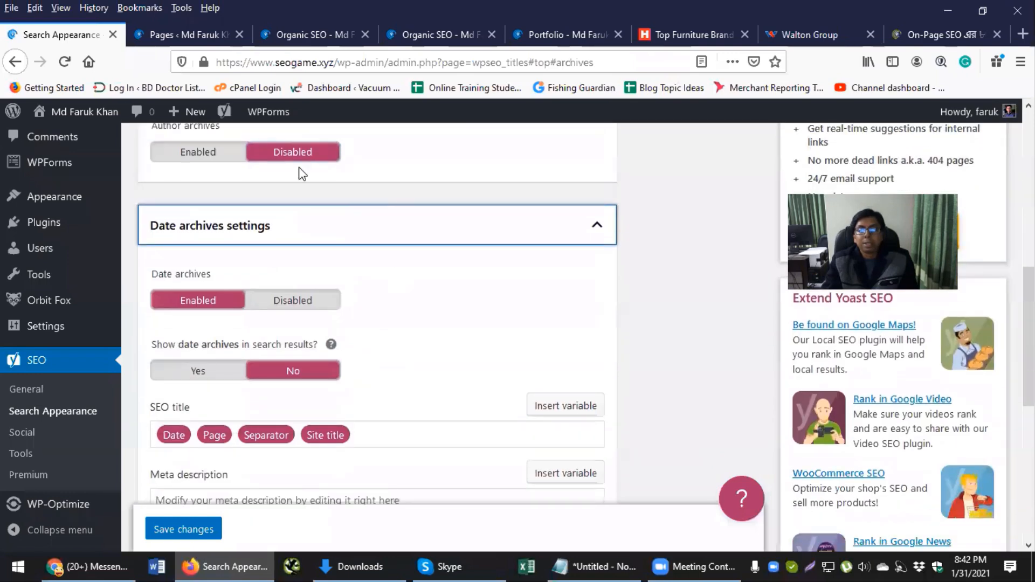
# Set Date archives to Disabled and collapse that section.
pyautogui.click(276, 302)
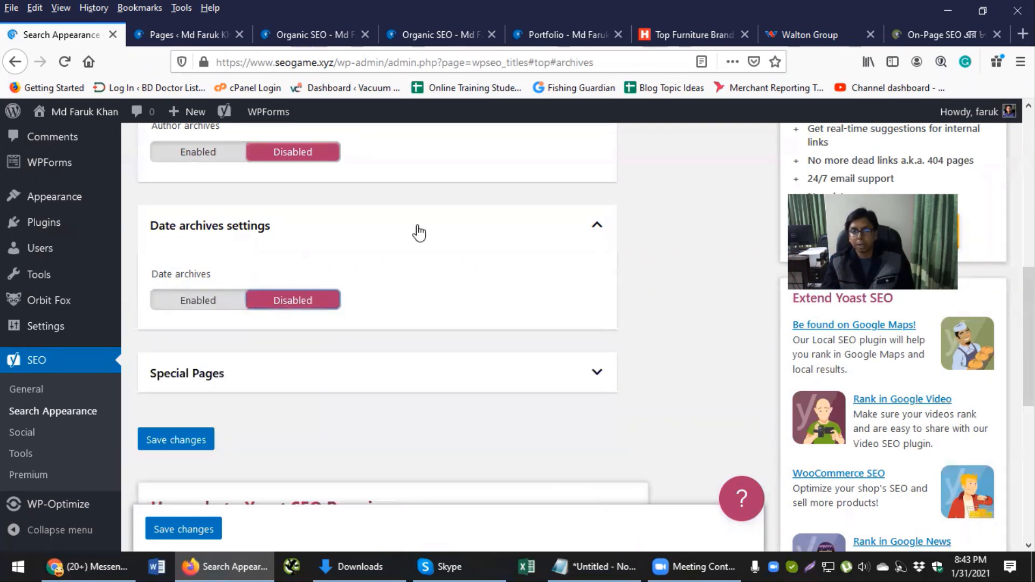
pyautogui.click(461, 226)
pyautogui.click(301, 304)
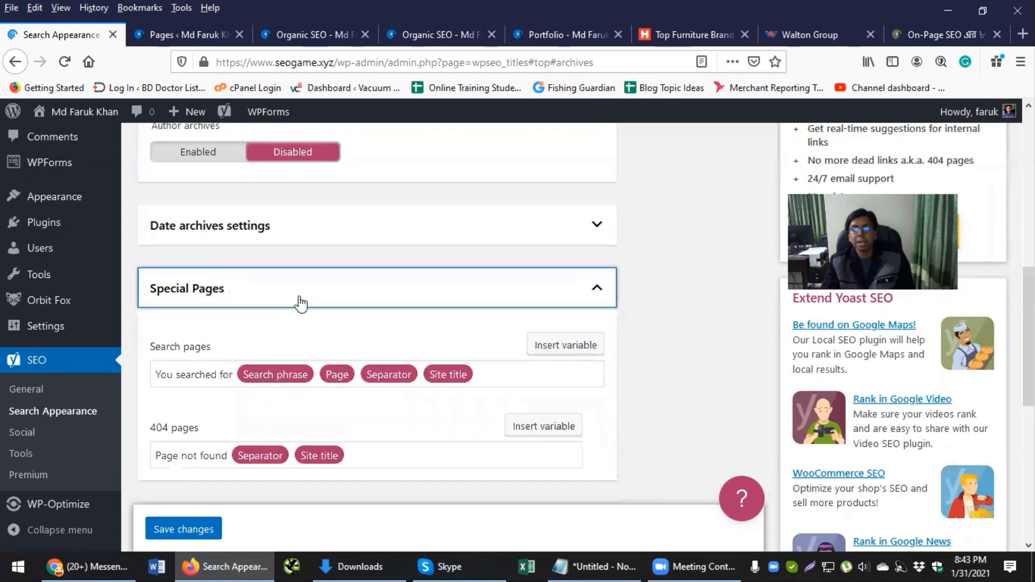
pyautogui.click(300, 304)
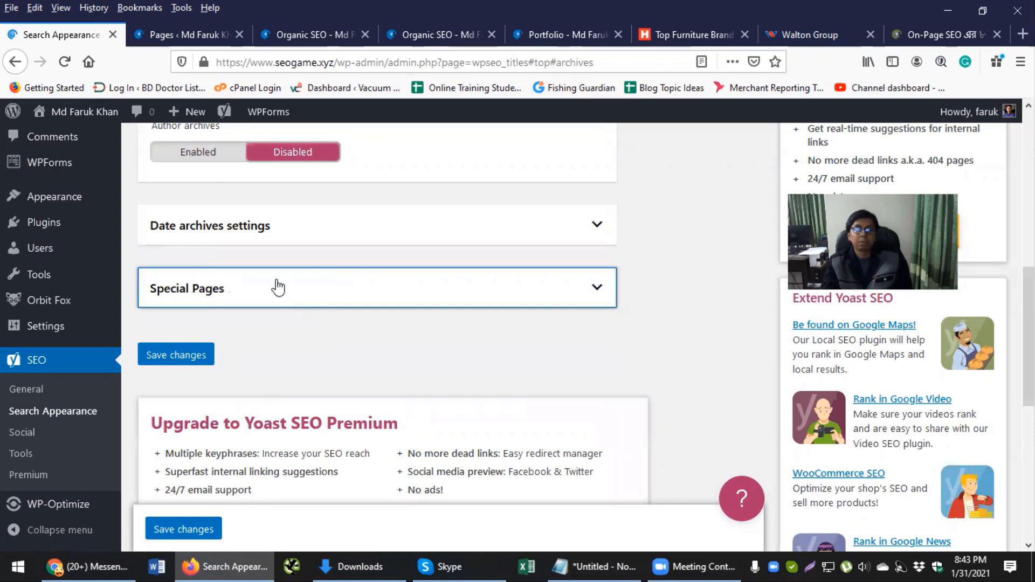
pyautogui.scroll(2, 302, 303)
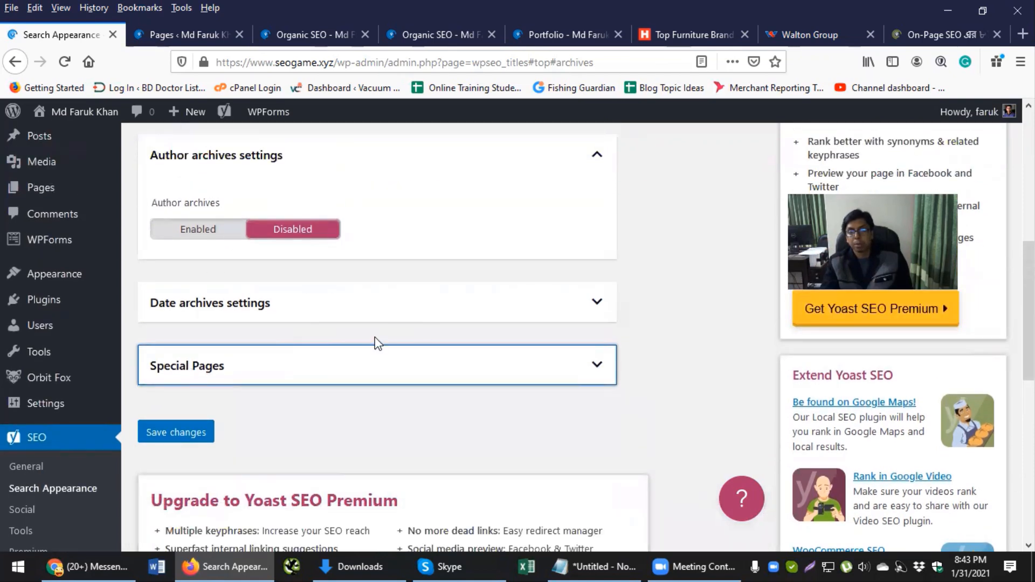
pyautogui.scroll(4, 336, 375)
pyautogui.scroll(-4, 200, 351)
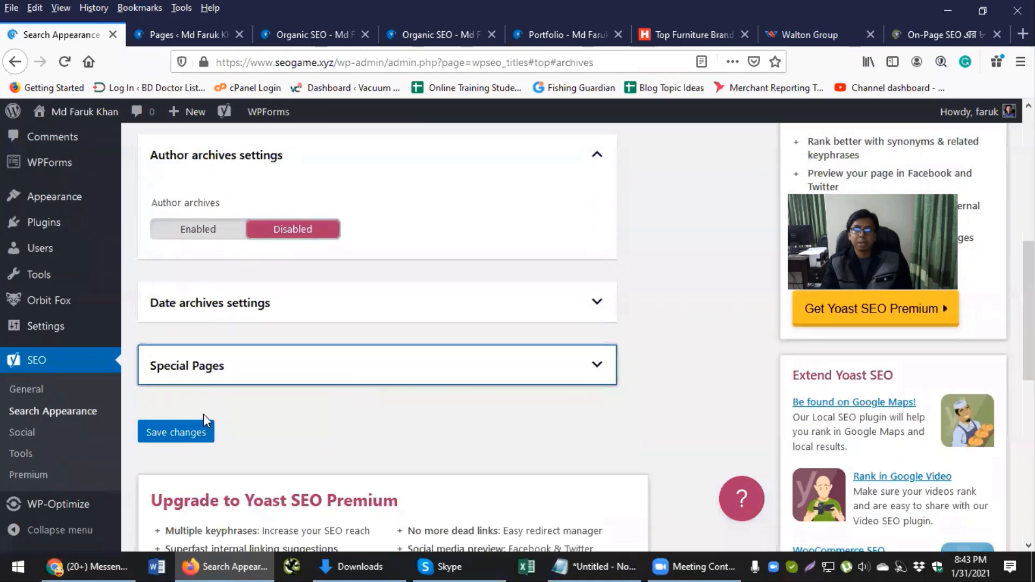
# Save the Archives settings with author and date archives disabled.
pyautogui.click(178, 437)
pyautogui.click(177, 436)
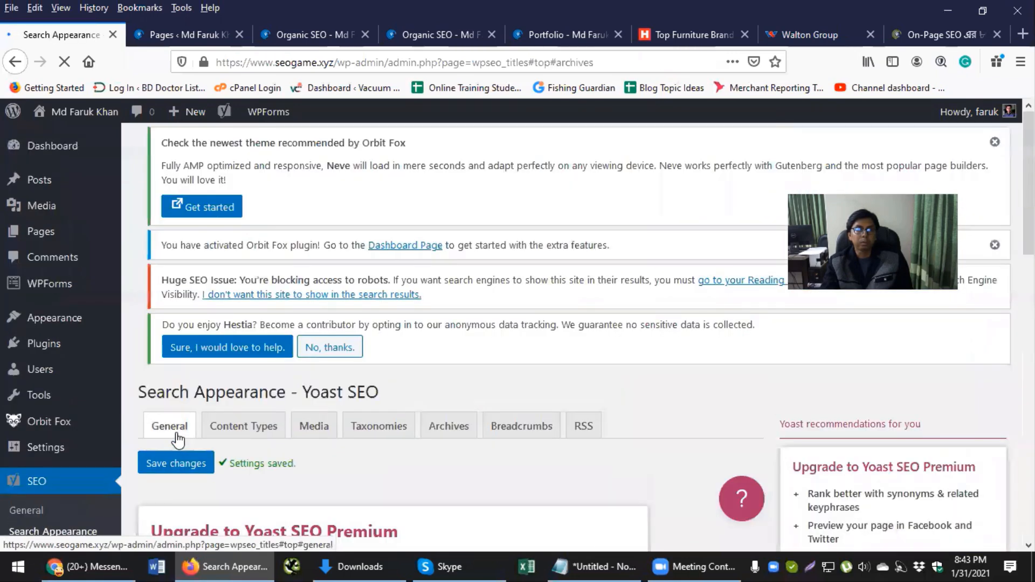
pyautogui.scroll(-4, 474, 318)
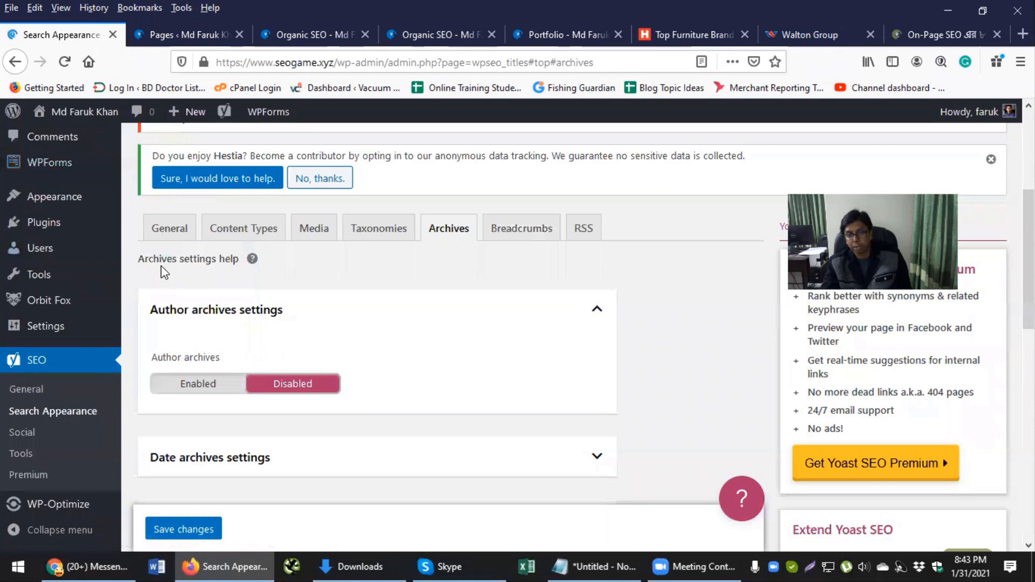
# Go to the WordPress Pages list from the admin sidebar.
pyautogui.moveTo(39, 276)
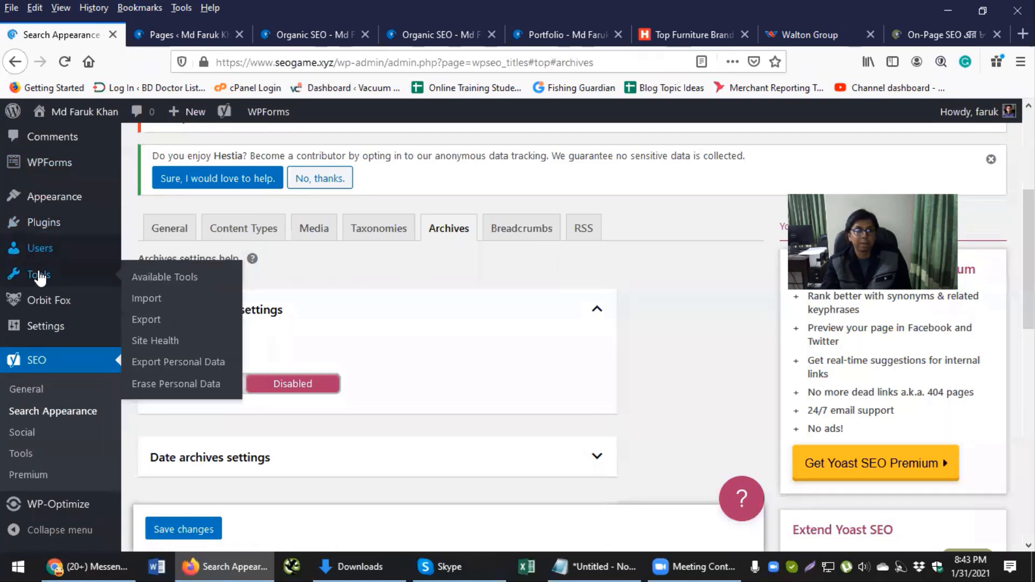
pyautogui.scroll(3, 46, 240)
pyautogui.click(45, 237)
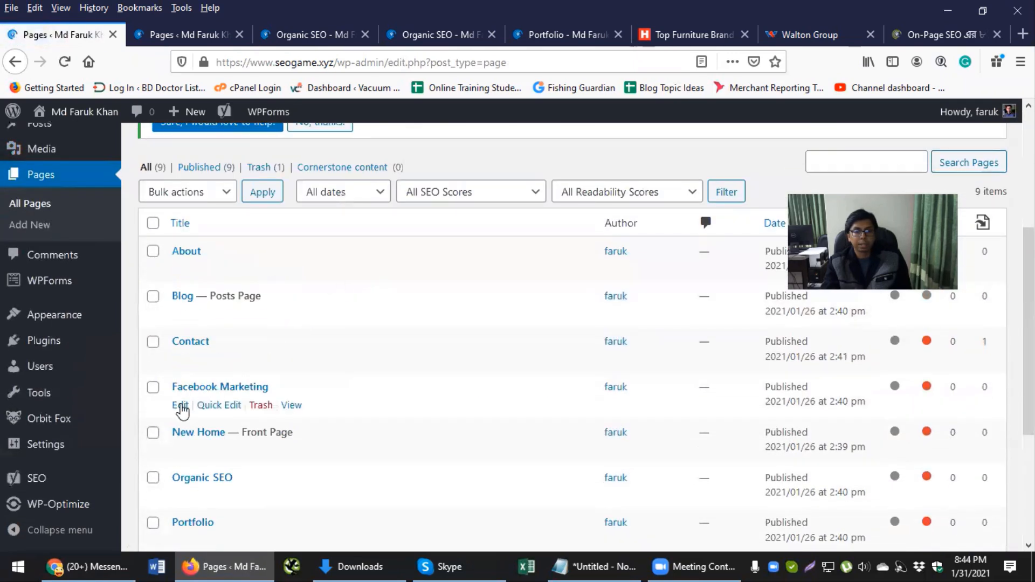
# Open the Facebook Marketing page in the block editor and locate its Yoast SEO panel.
pyautogui.click(180, 406)
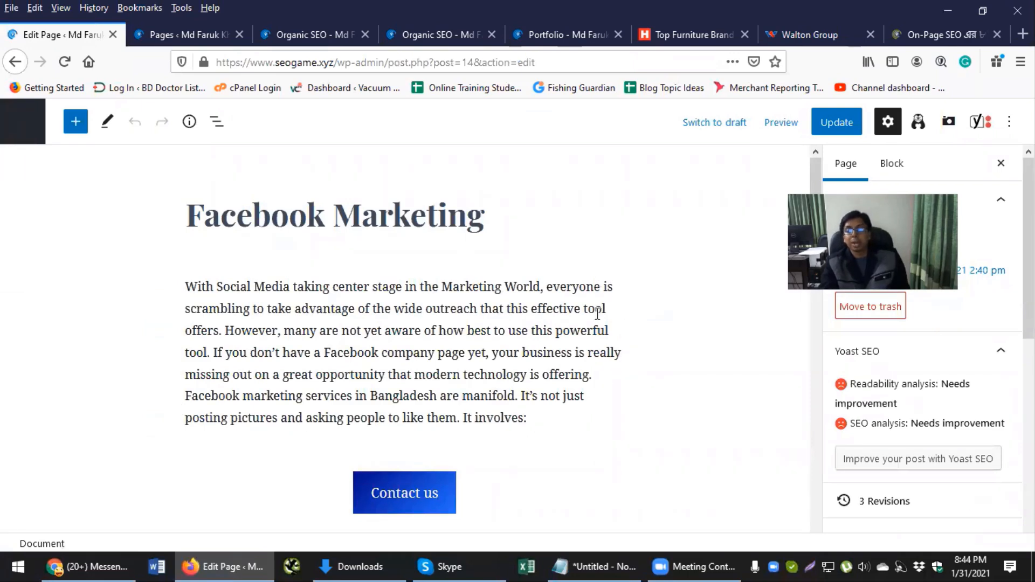
pyautogui.scroll(-15, 735, 356)
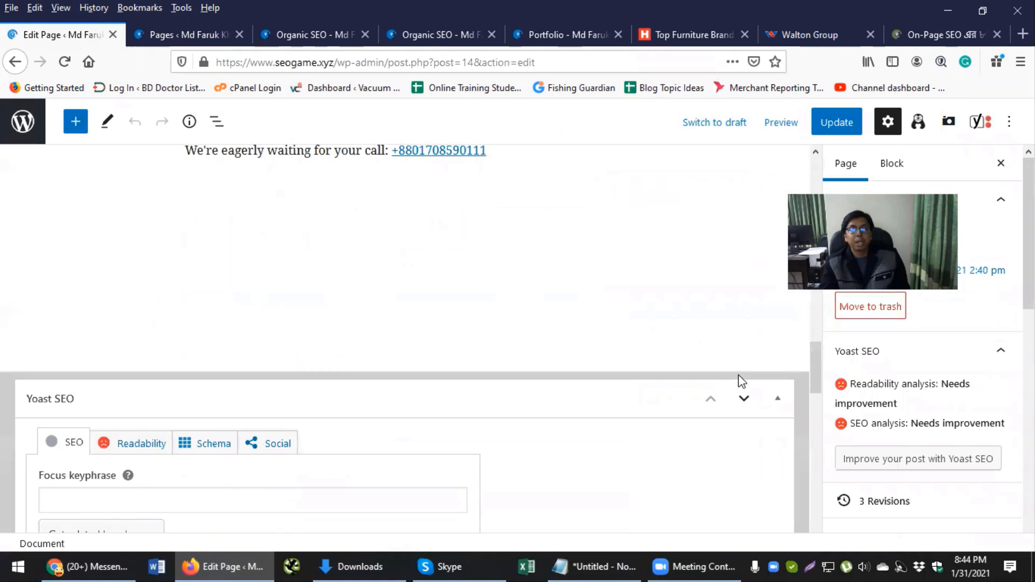
pyautogui.scroll(-5, 739, 381)
pyautogui.scroll(3, 717, 375)
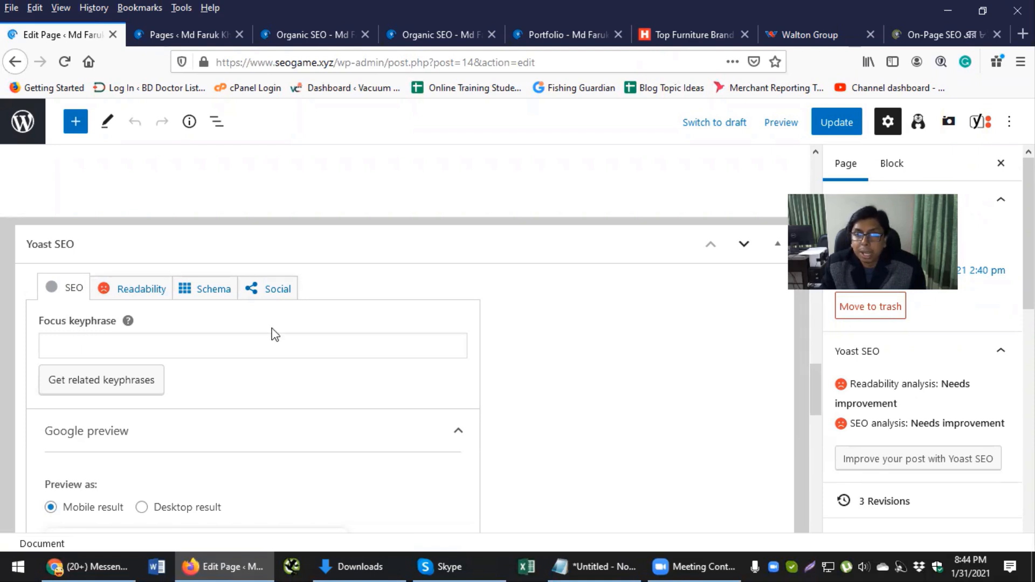
# Enter FACEBOOK MARKETING as the Yoast focus keyphrase, lifting the SEO analysis to OK.
pyautogui.click(95, 342)
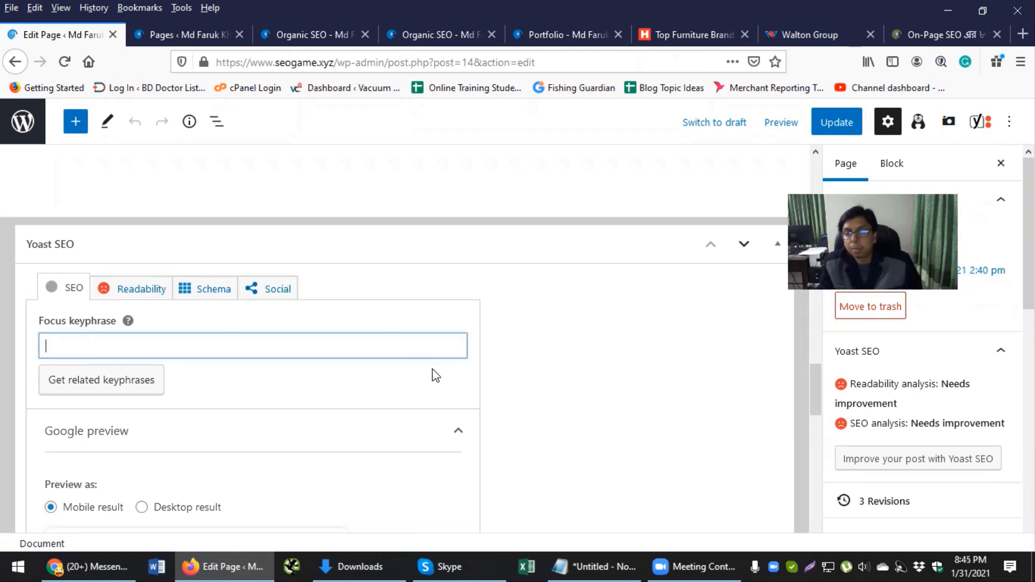
pyautogui.write('FAC')
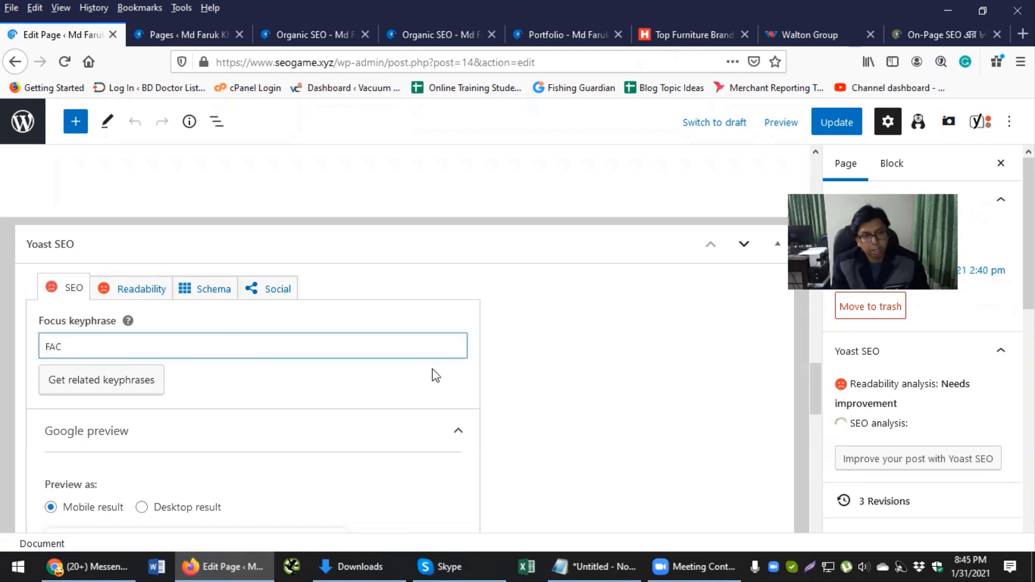
pyautogui.write('EBOOK')
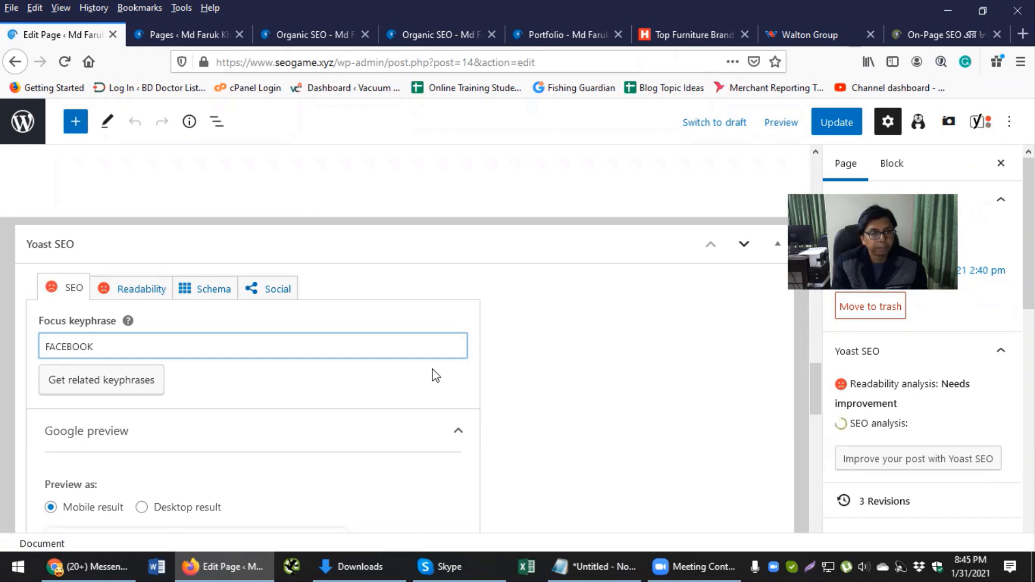
pyautogui.write(' MARKETING')
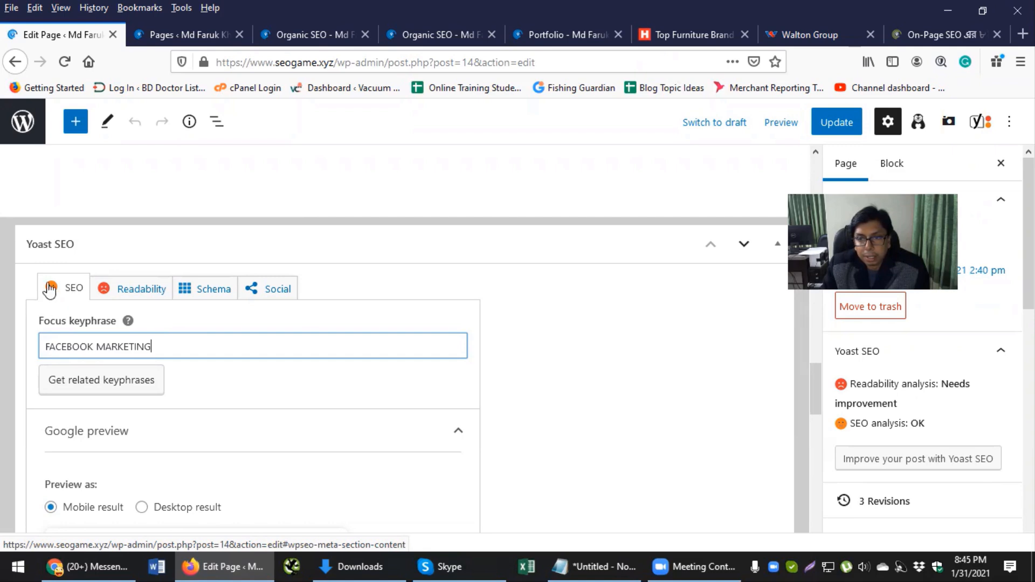
pyautogui.scroll(-3, 473, 324)
pyautogui.scroll(-7, 523, 301)
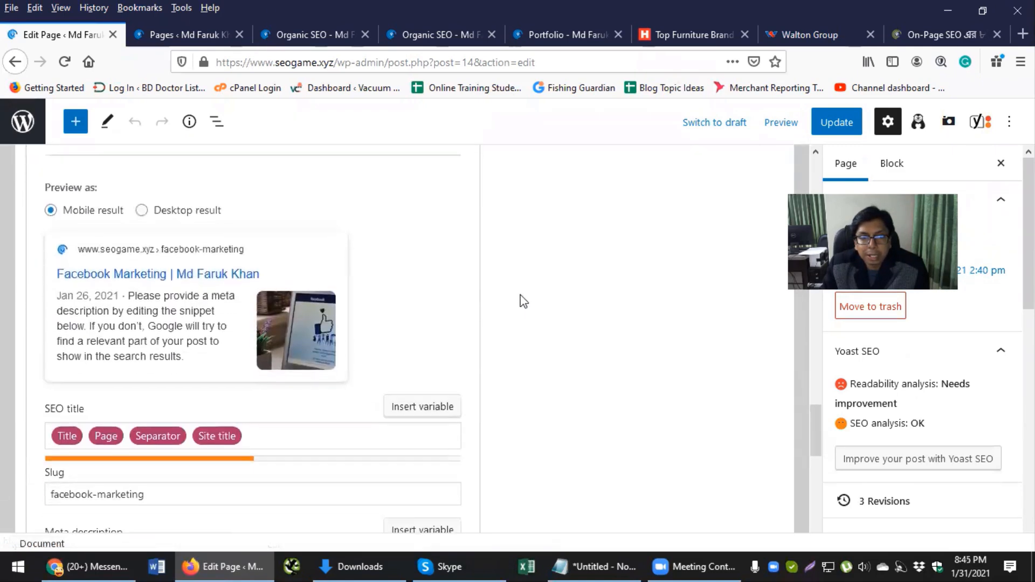
pyautogui.scroll(-2, 523, 301)
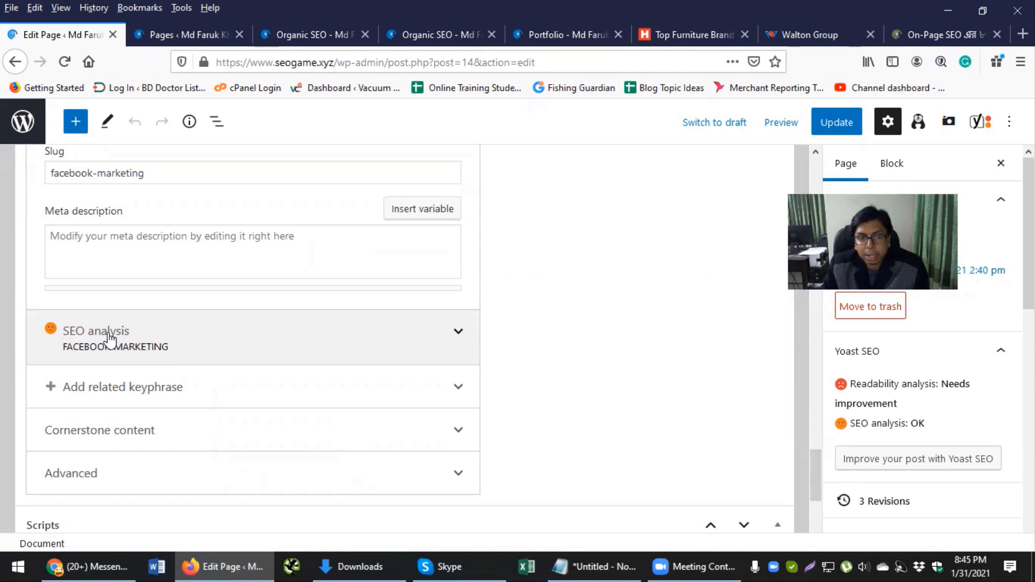
# Expand the SEO analysis and review its problems: no outbound links and no meta description.
pyautogui.scroll(-2, 379, 338)
pyautogui.click(440, 268)
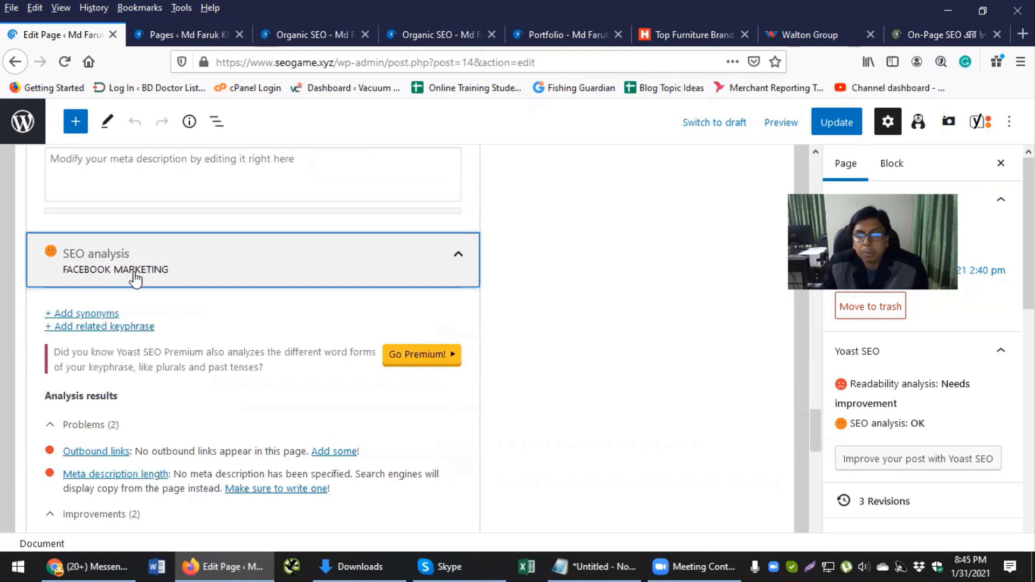
pyautogui.scroll(-3, 208, 273)
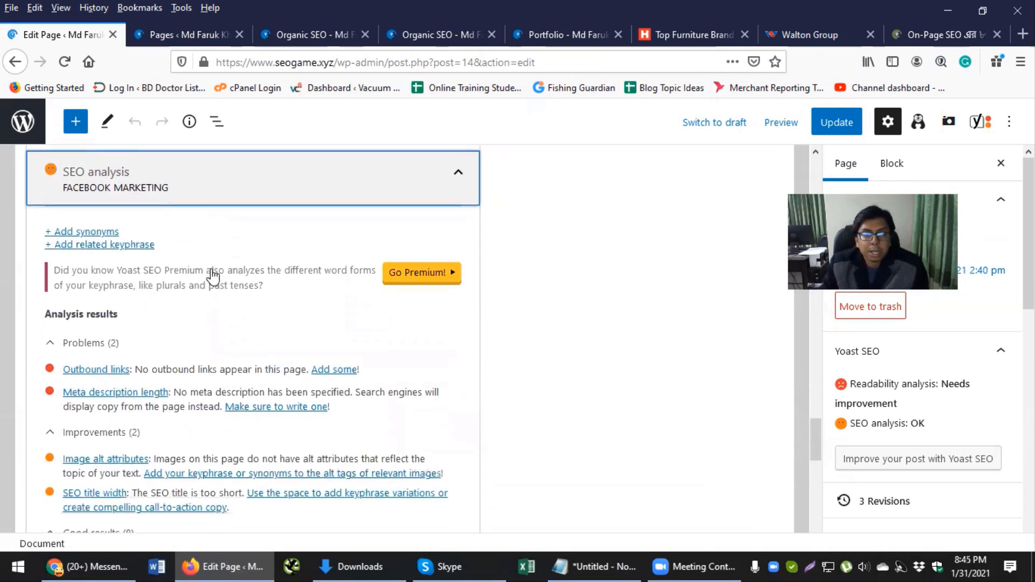
pyautogui.scroll(-1, 212, 276)
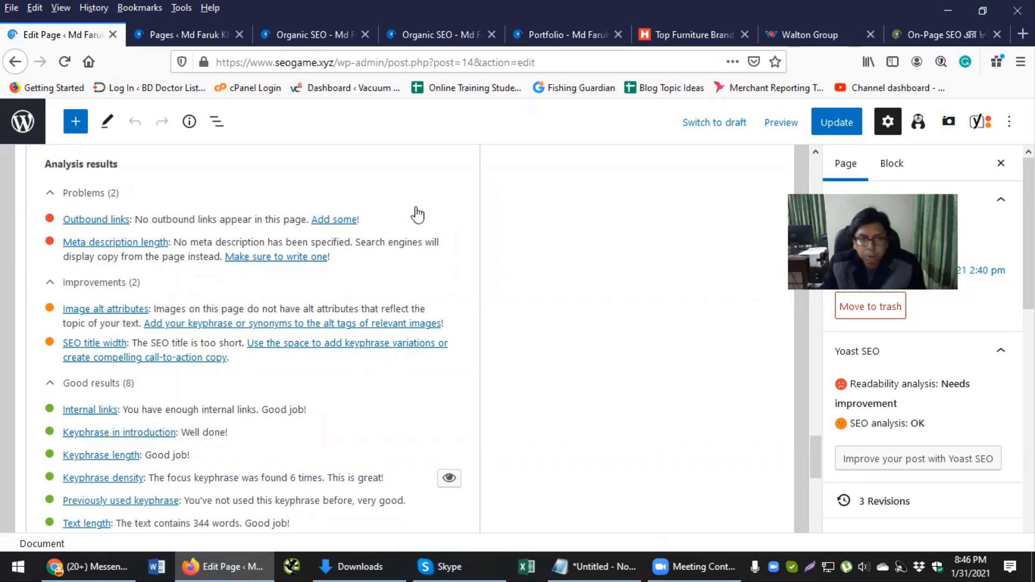
pyautogui.scroll(10, 593, 265)
pyautogui.scroll(10, 558, 285)
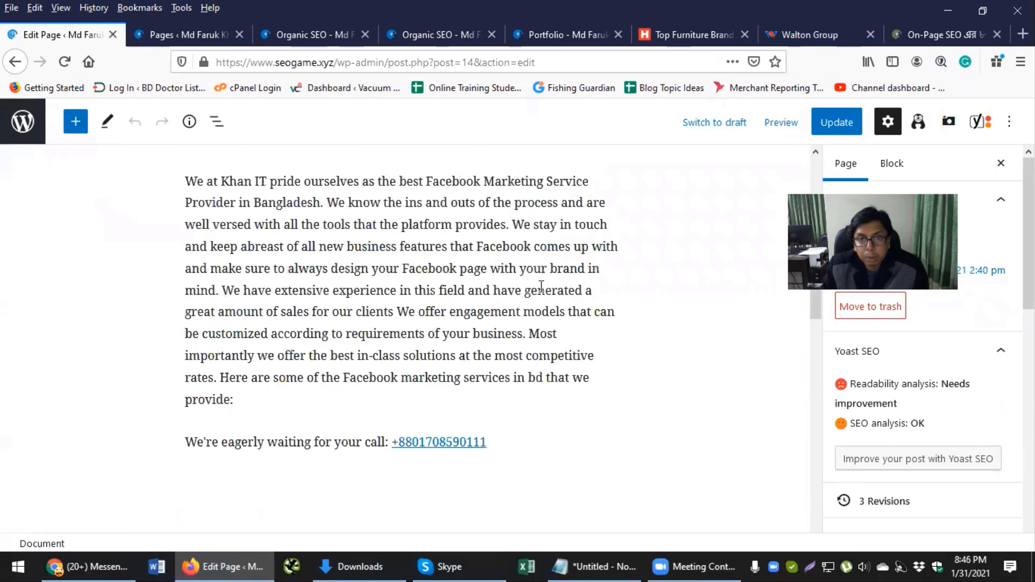
pyautogui.scroll(-3, 539, 287)
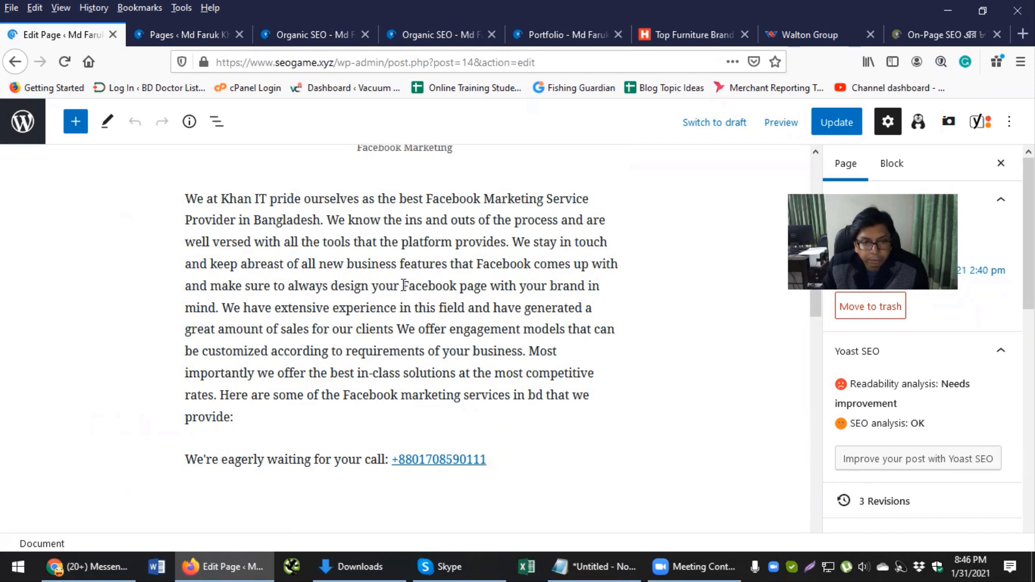
pyautogui.moveTo(404, 286); pyautogui.dragTo(455, 285)
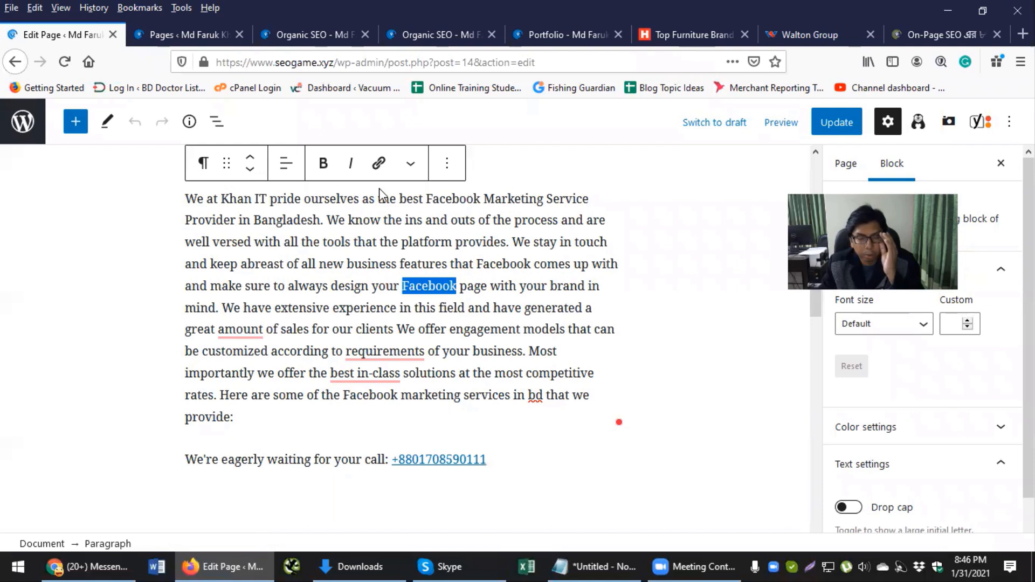
pyautogui.click(245, 218)
pyautogui.moveTo(222, 199); pyautogui.dragTo(268, 199)
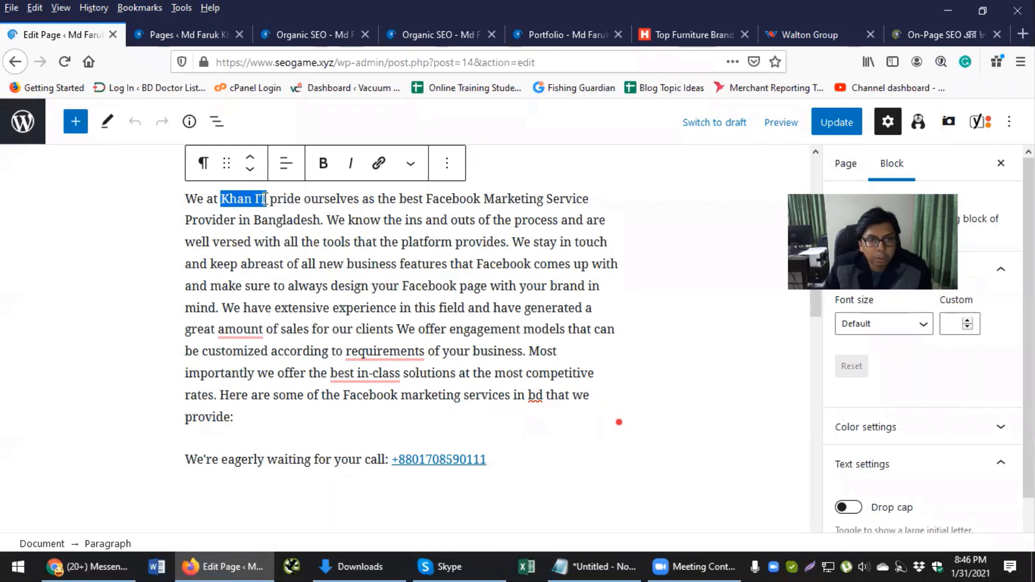
pyautogui.click(378, 163)
pyautogui.write('www.khanit.com.bd')
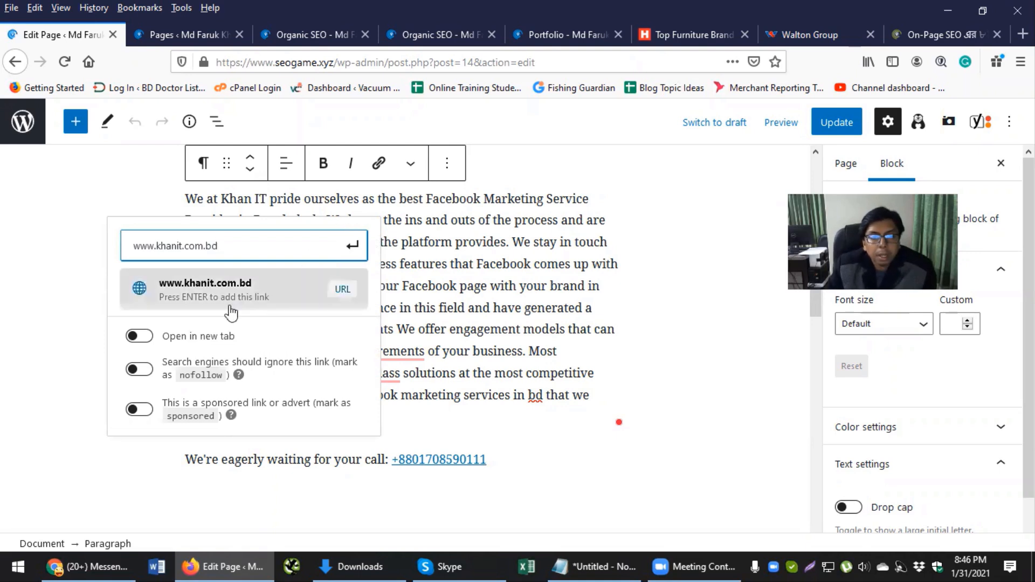
pyautogui.click(151, 338)
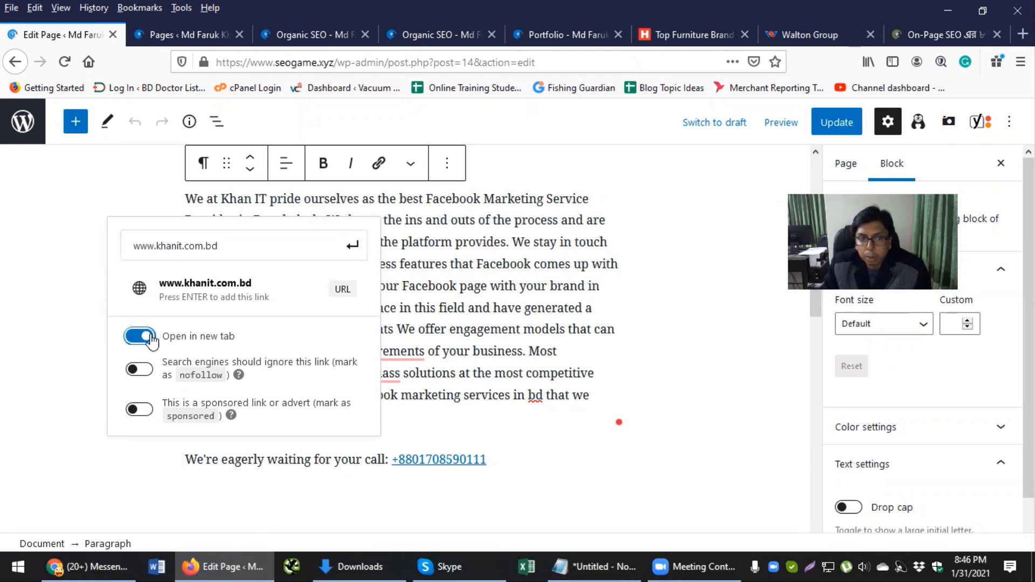
pyautogui.click(141, 373)
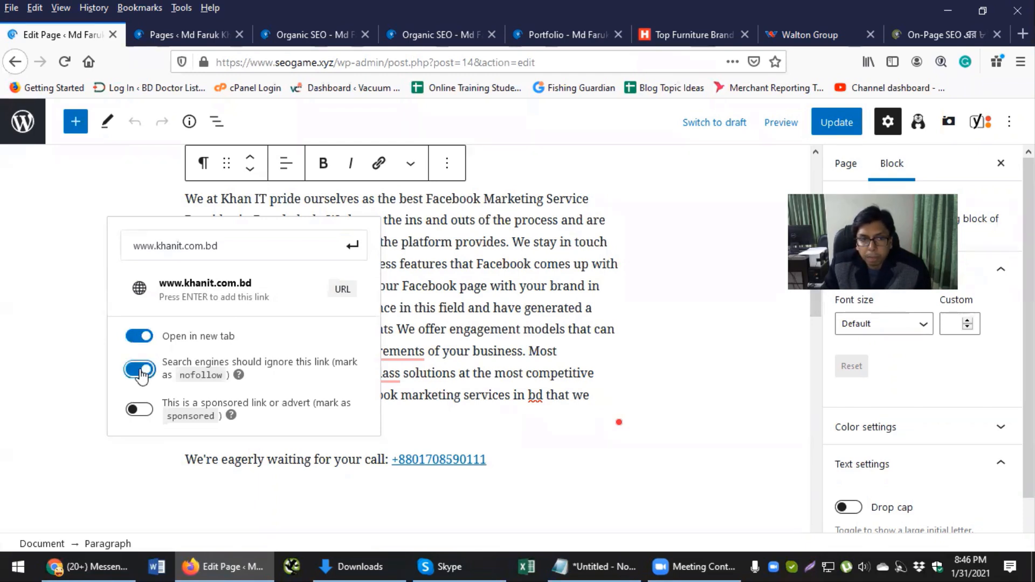
pyautogui.click(351, 246)
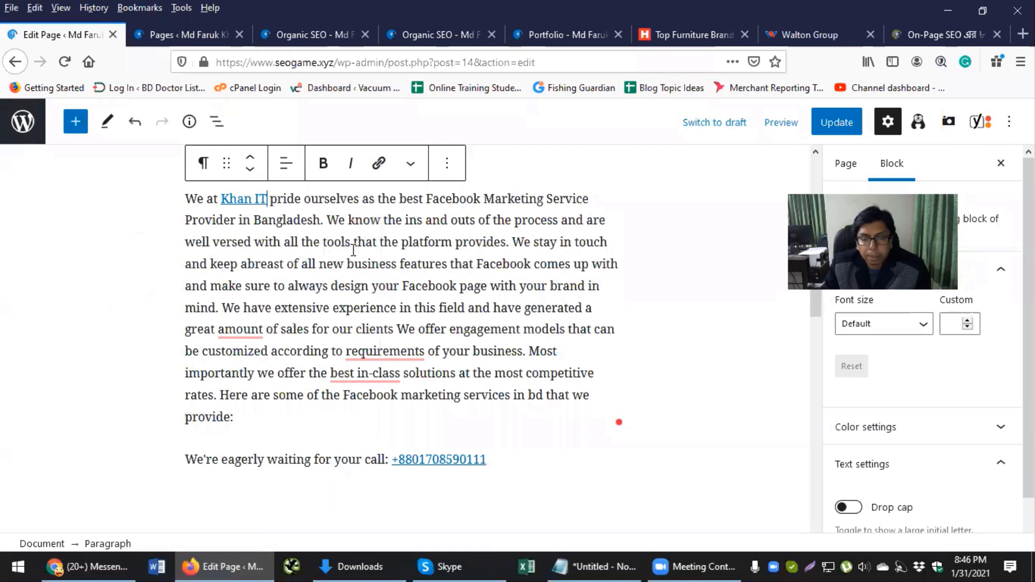
pyautogui.click(647, 291)
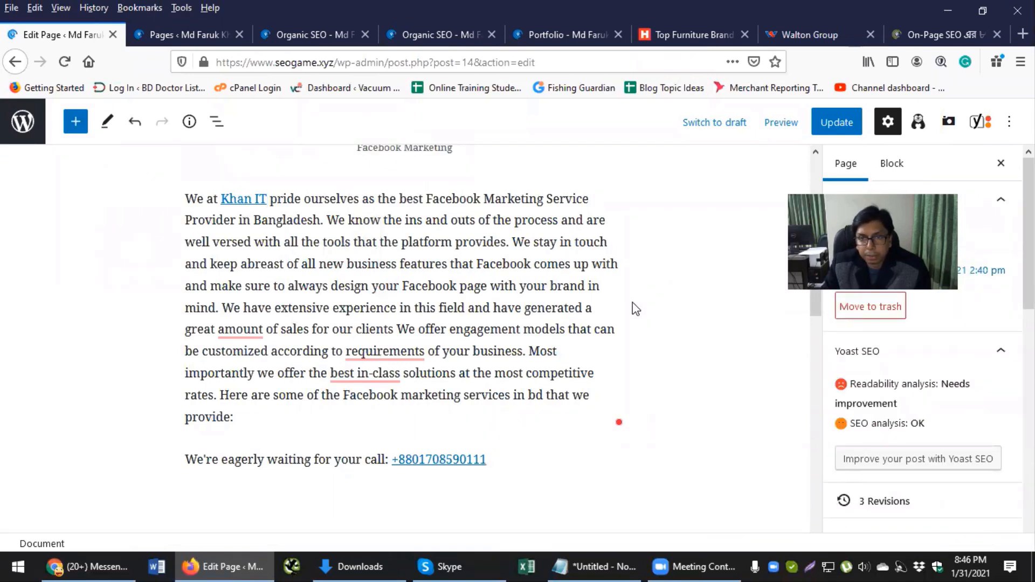
# Save the page and read through the Yoast analysis results.
pyautogui.click(836, 122)
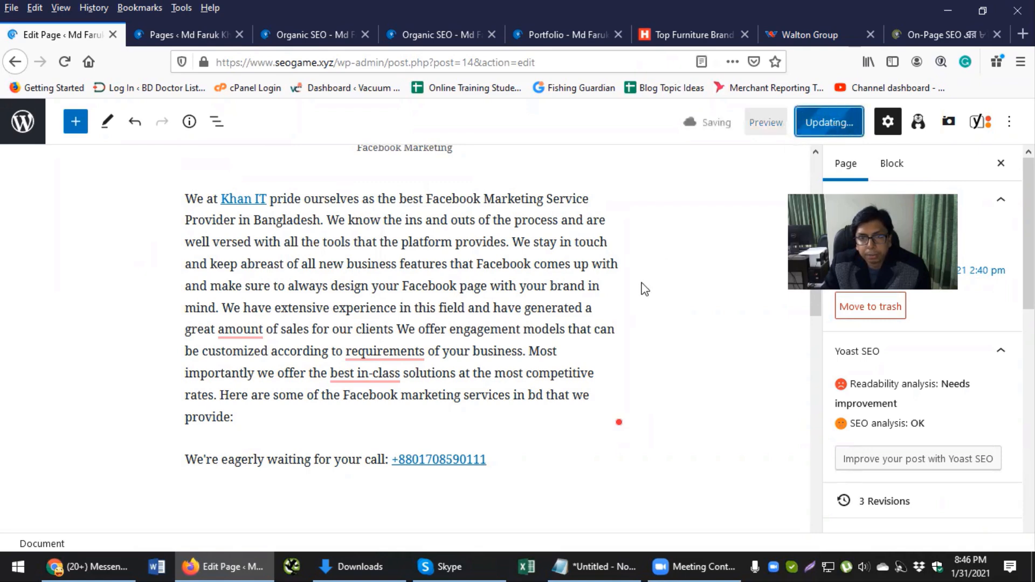
pyautogui.scroll(-8, 638, 286)
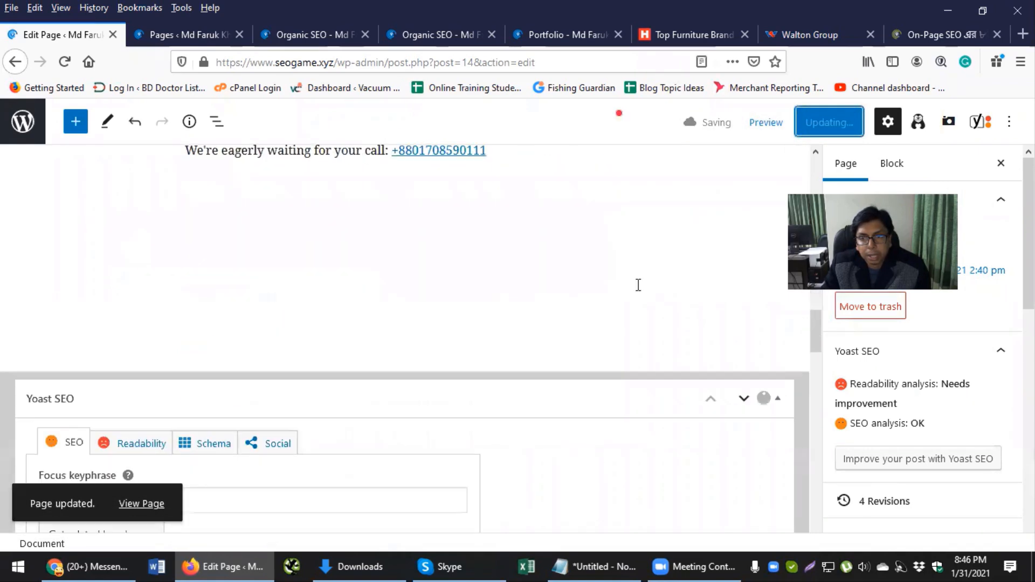
pyautogui.scroll(-10, 632, 285)
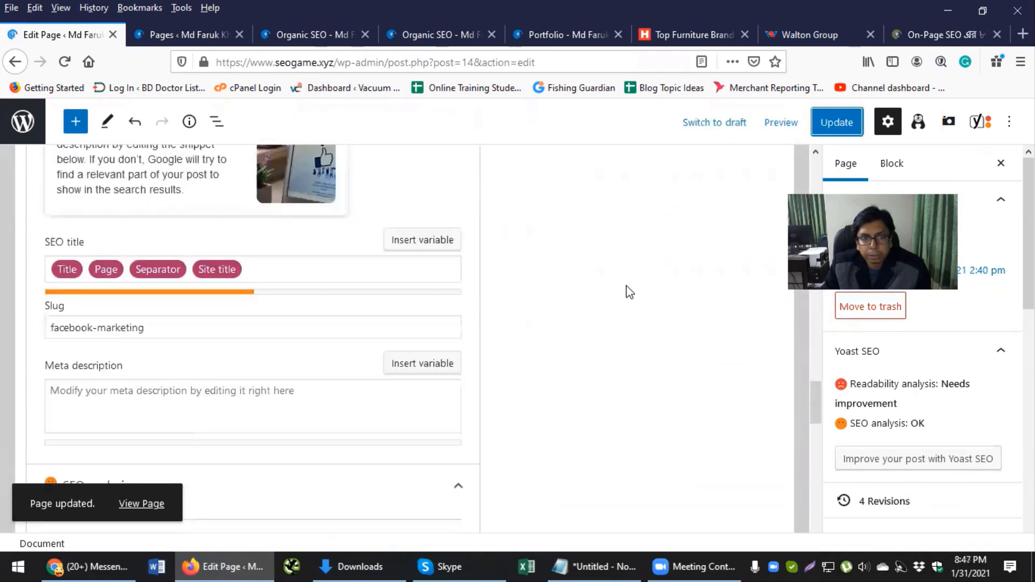
pyautogui.scroll(-5, 629, 292)
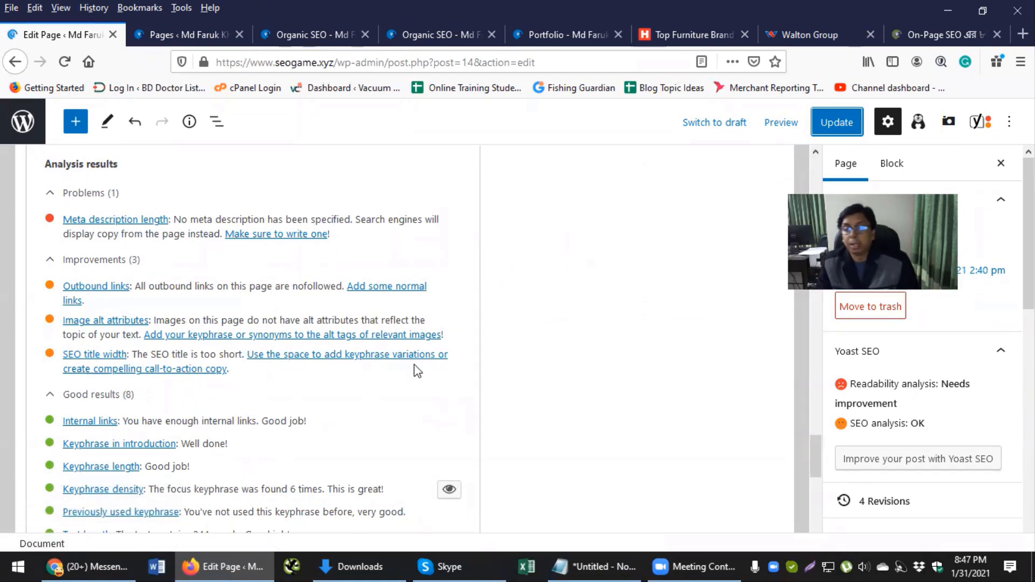
pyautogui.scroll(10, 492, 312)
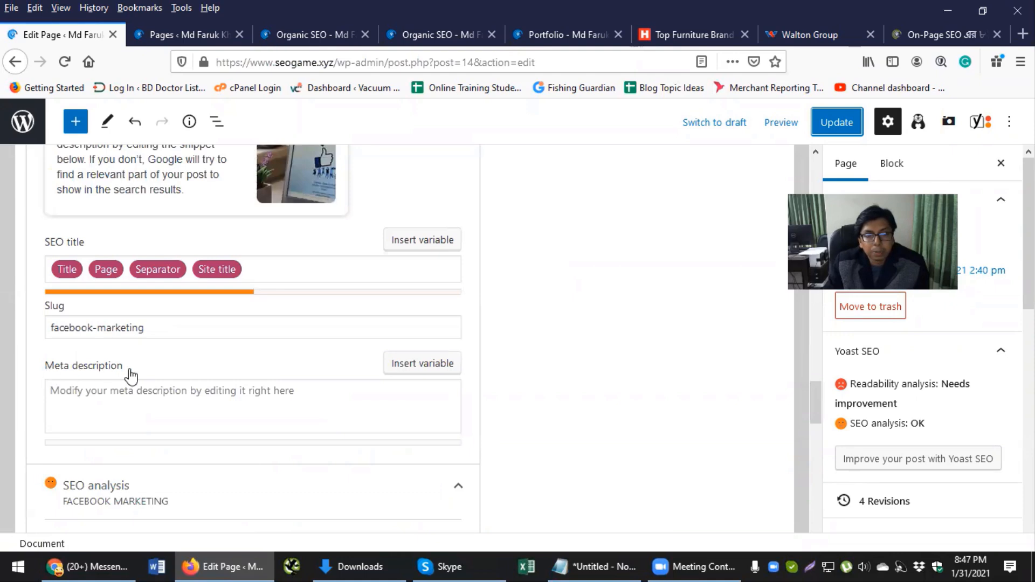
pyautogui.scroll(6, 162, 375)
pyautogui.scroll(3, 215, 371)
# Bring up the Google preview with the SEO title and empty meta description fields.
pyautogui.scroll(-1, 189, 367)
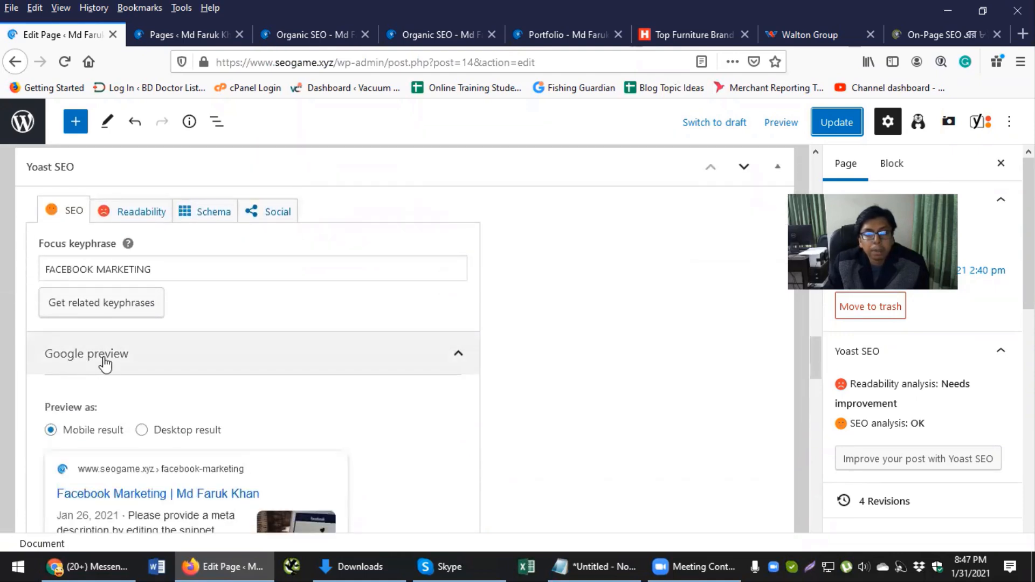
pyautogui.scroll(-3, 105, 362)
pyautogui.scroll(-4, 103, 355)
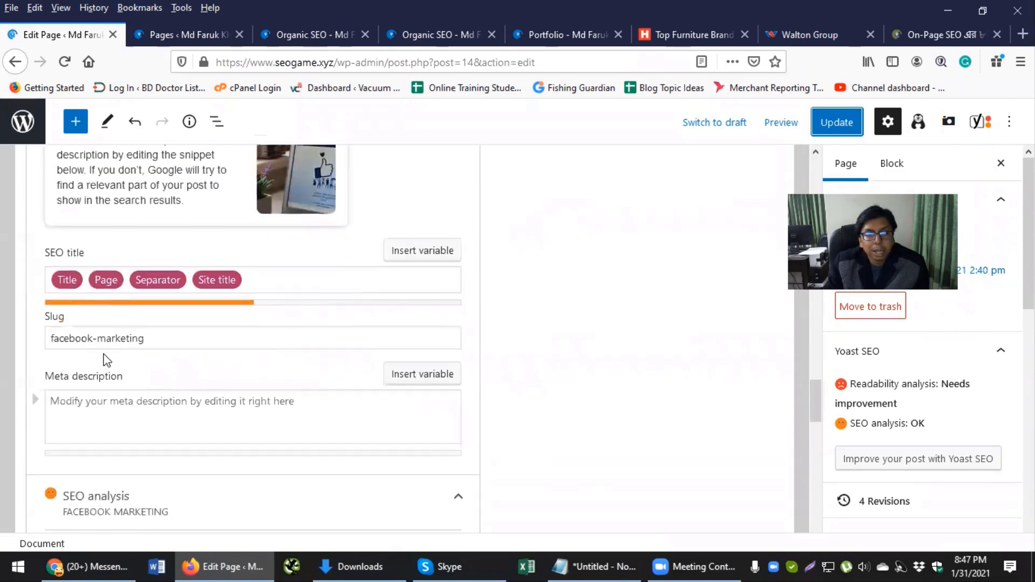
pyautogui.click(62, 390)
pyautogui.scroll(2, 136, 334)
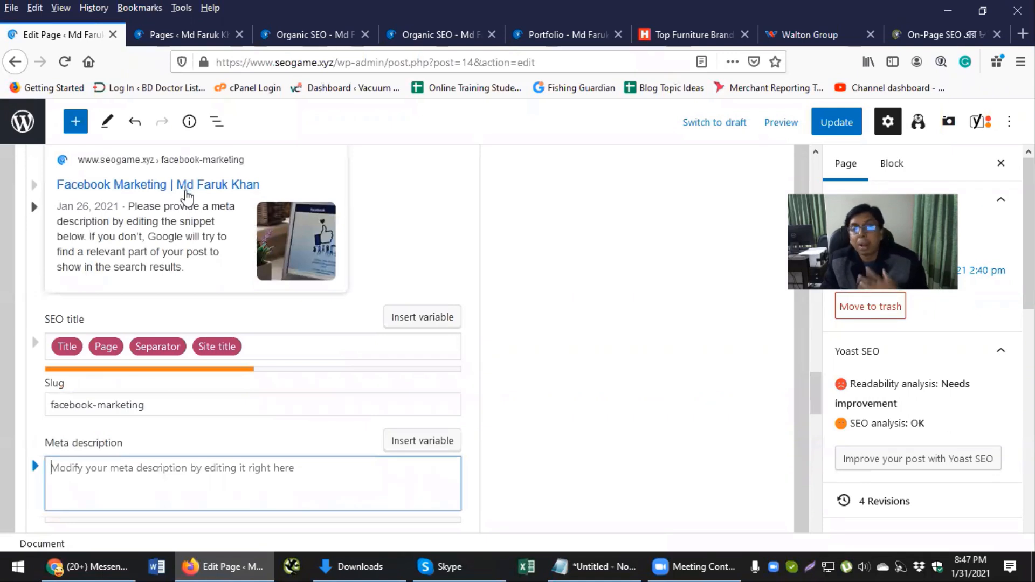
# Replace the Page variable in the SEO title with 'Service in Bangladesh' after the Title.
pyautogui.click(122, 343)
pyautogui.press('BackSpace')
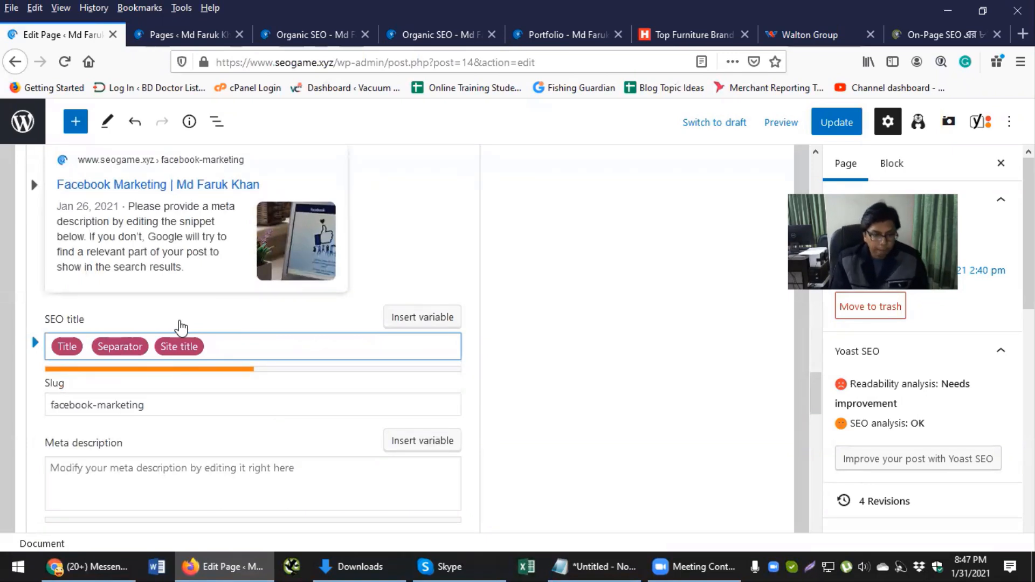
pyautogui.write('Service')
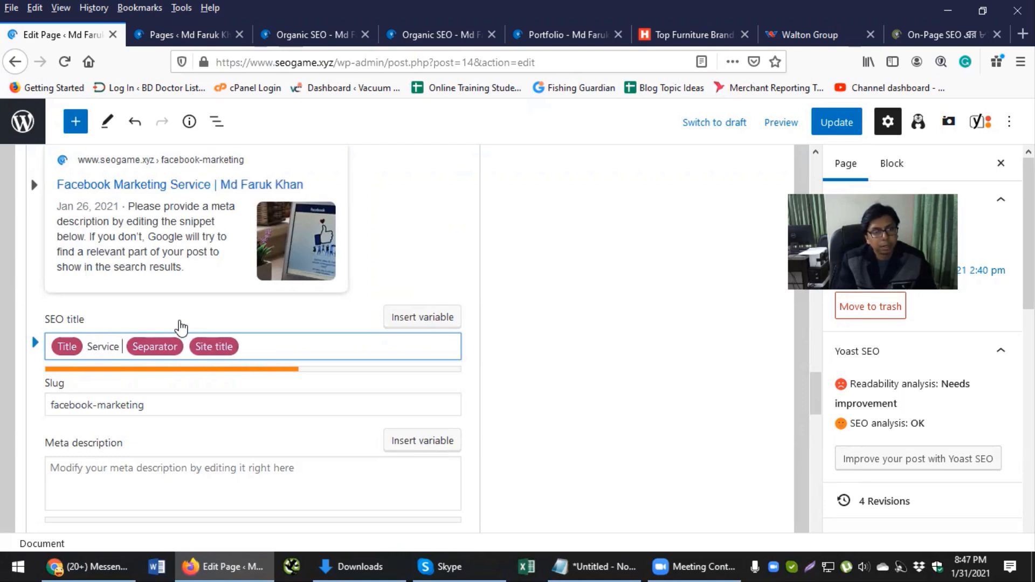
pyautogui.write(' in Bang')
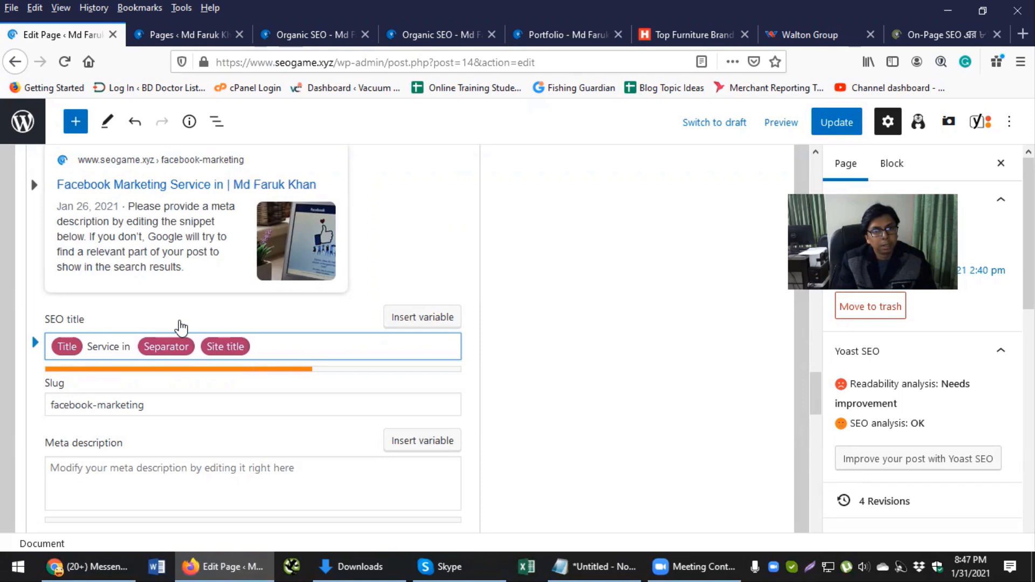
pyautogui.write('ladesh')
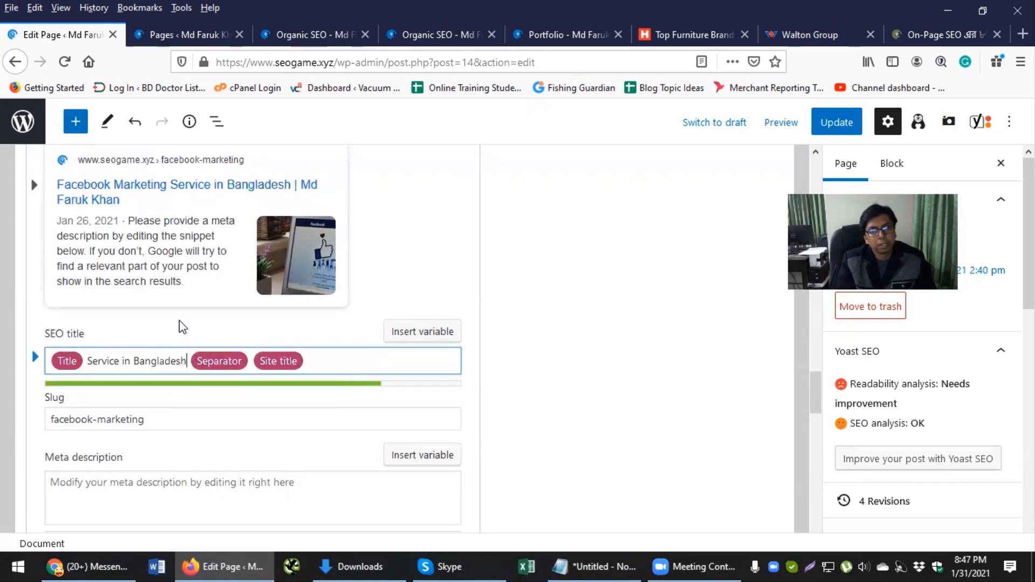
pyautogui.scroll(-2, 291, 335)
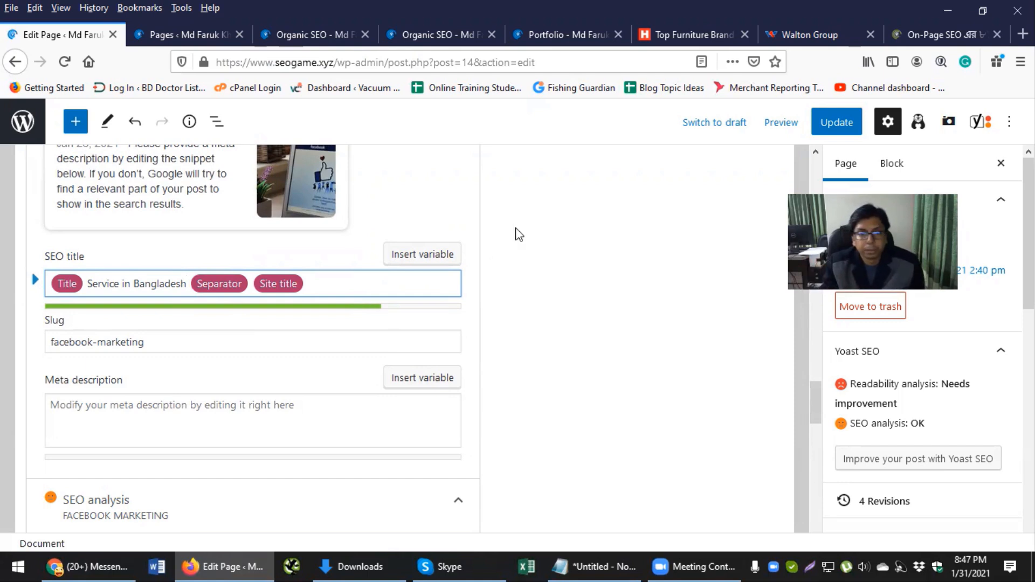
pyautogui.scroll(-2, 302, 266)
pyautogui.click(138, 327)
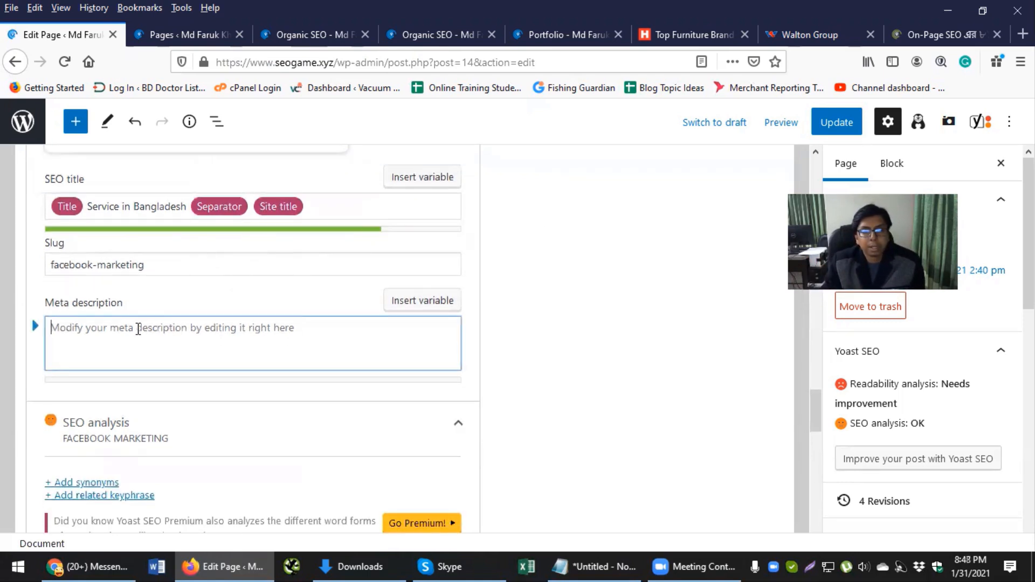
# Copy the intro sentences about Facebook marketing services in Bangladesh into the meta description.
pyautogui.scroll(15, 480, 299)
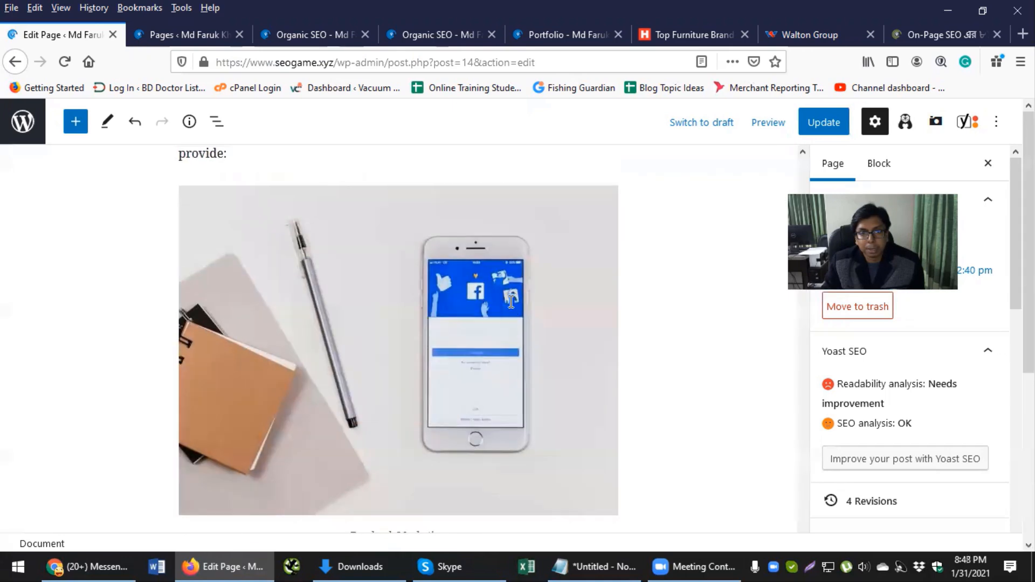
pyautogui.scroll(8, 509, 301)
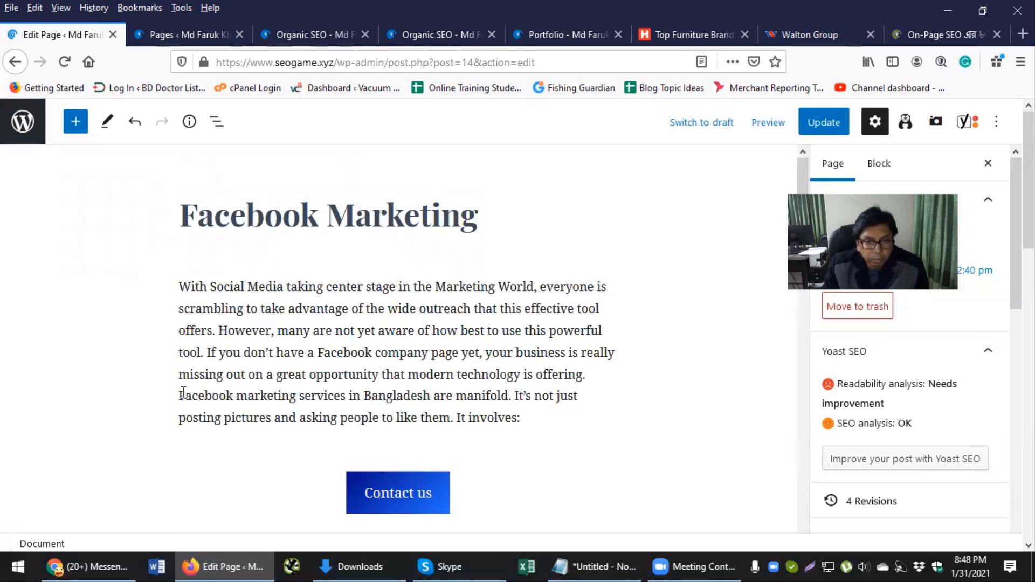
pyautogui.moveTo(183, 395); pyautogui.dragTo(456, 419)
pyautogui.hotkey('ctrl', 'c')
pyautogui.scroll(-5, 458, 416)
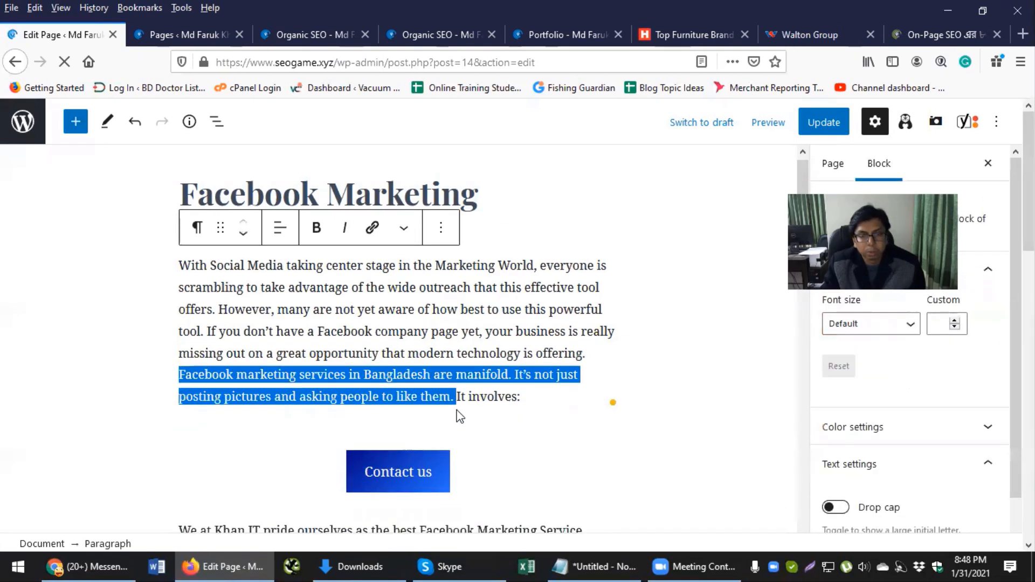
pyautogui.scroll(-15, 522, 394)
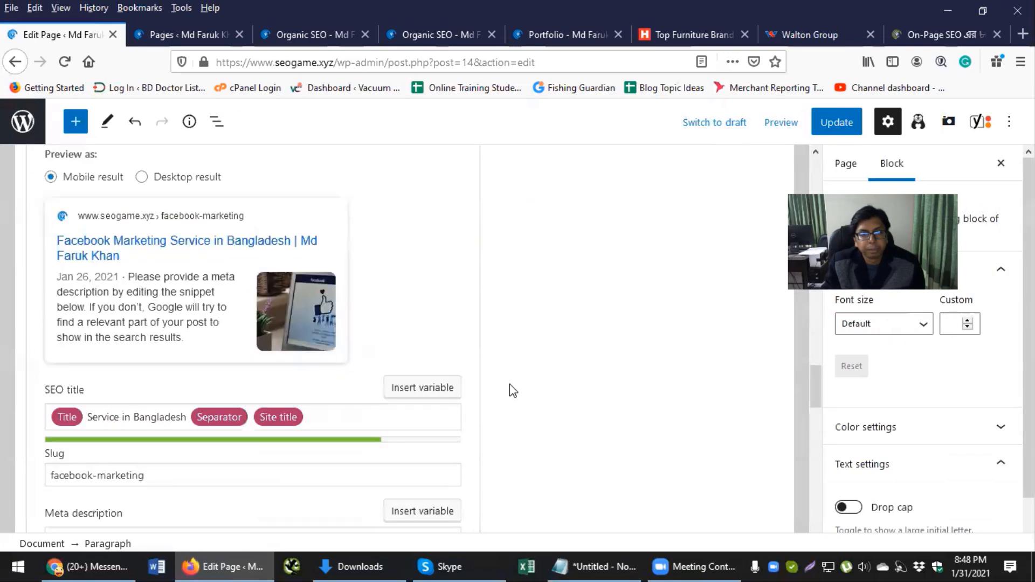
pyautogui.click(166, 321)
pyautogui.hotkey('ctrl', 'v')
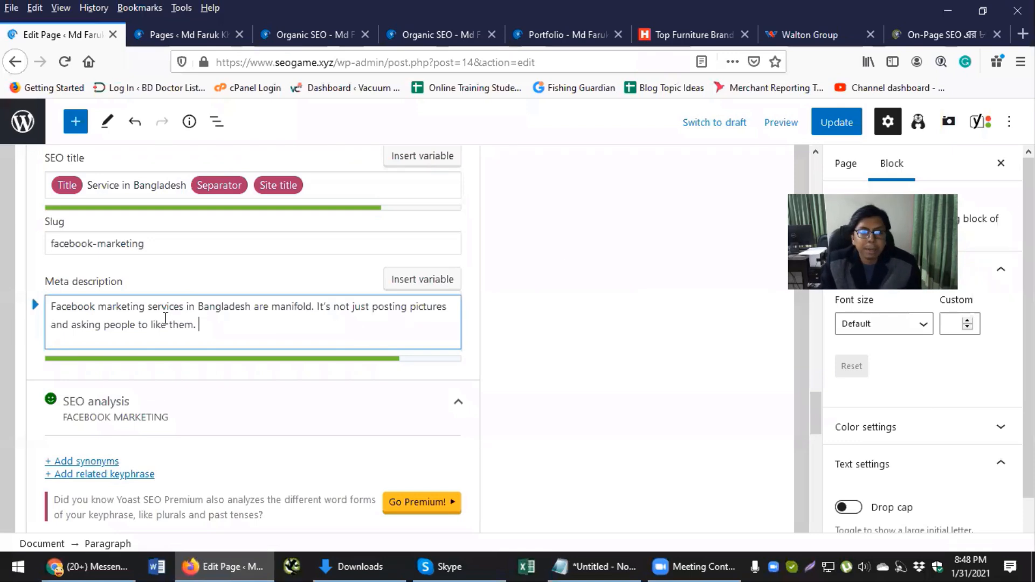
pyautogui.scroll(-5, 541, 351)
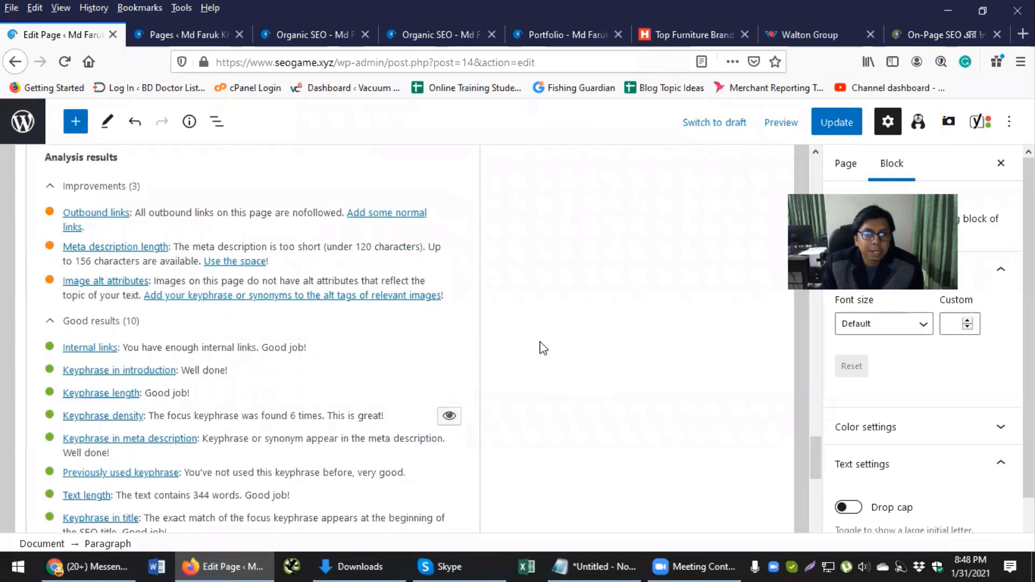
pyautogui.scroll(2, 196, 333)
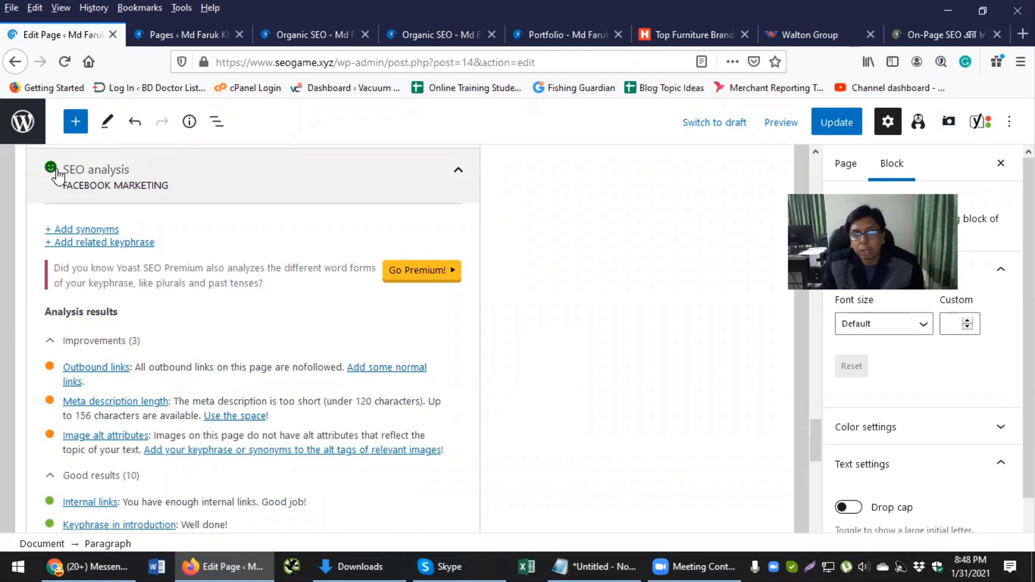
pyautogui.scroll(-2, 89, 178)
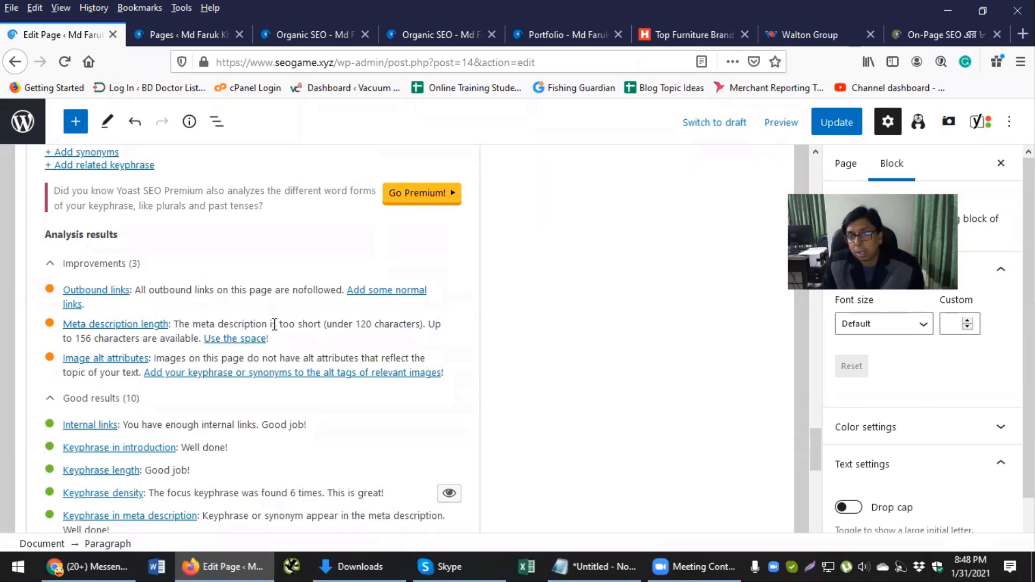
pyautogui.scroll(8, 243, 316)
pyautogui.scroll(-3, 243, 316)
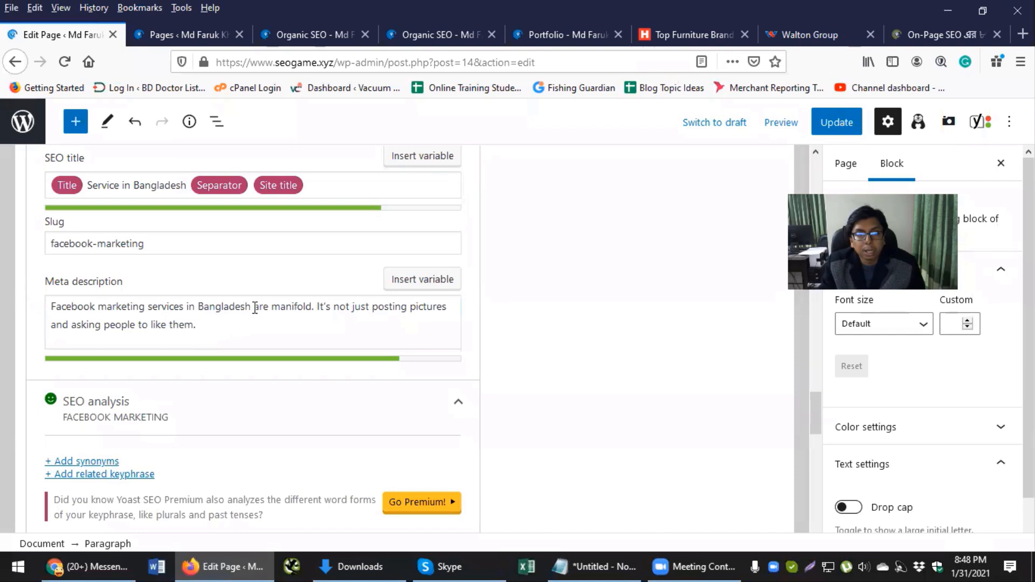
# Append another 'Bangladesh are manifold.' to the meta description so its length check passes.
pyautogui.moveTo(198, 307); pyautogui.dragTo(305, 306)
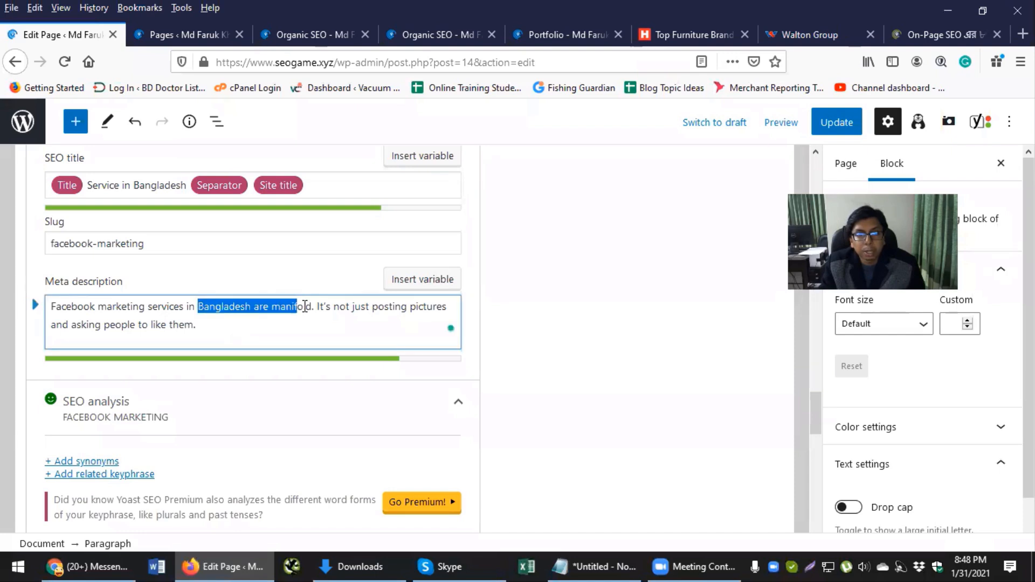
pyautogui.click(258, 327)
pyautogui.write('Bangladesh are manifold.')
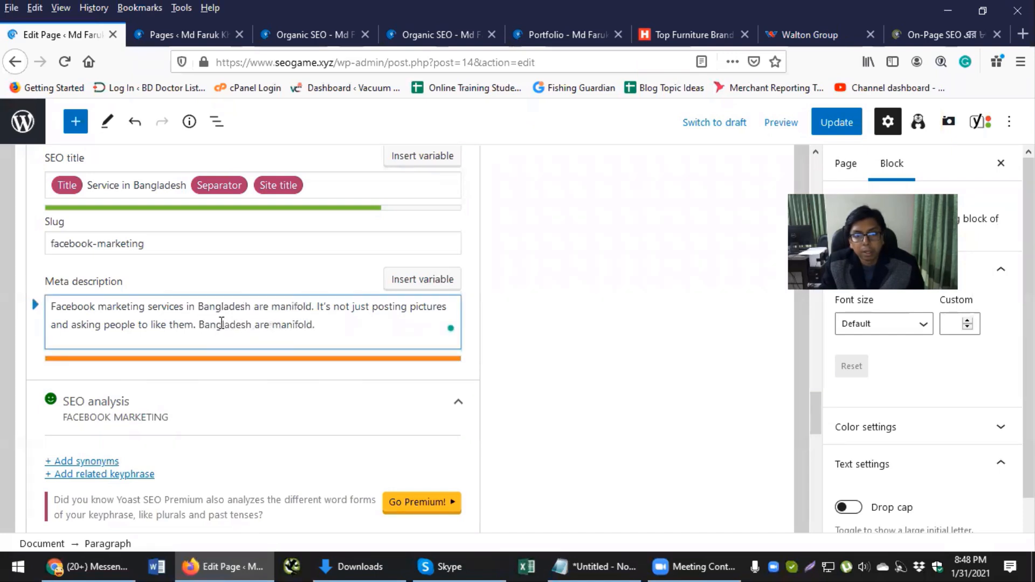
pyautogui.click(556, 364)
pyautogui.scroll(-6, 557, 364)
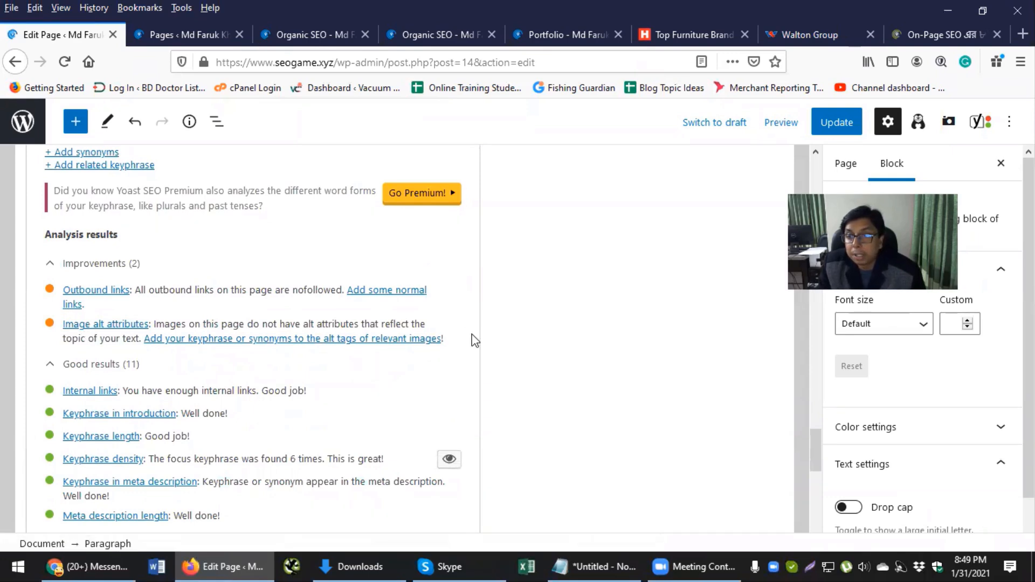
pyautogui.scroll(6, 414, 352)
pyautogui.scroll(10, 511, 350)
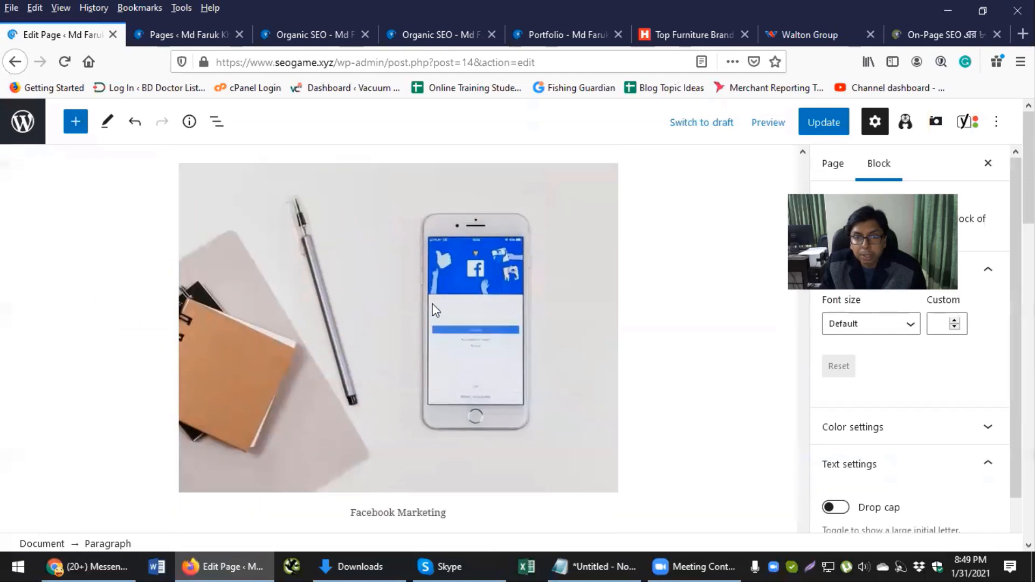
# Open the Media Library from the Facebook Marketing image's Replace menu to see the f-1 details.
pyautogui.click(388, 238)
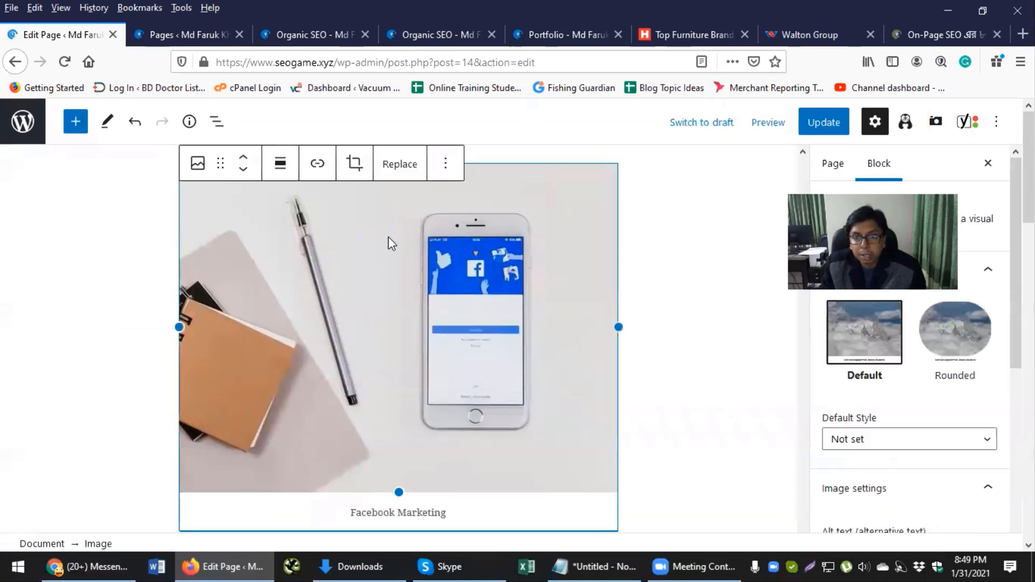
pyautogui.click(396, 166)
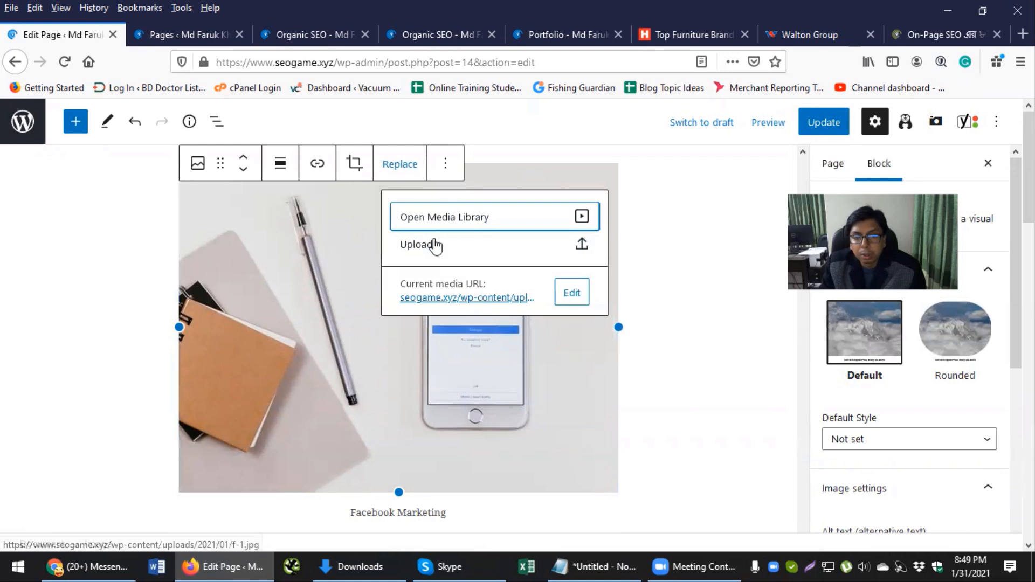
pyautogui.click(464, 218)
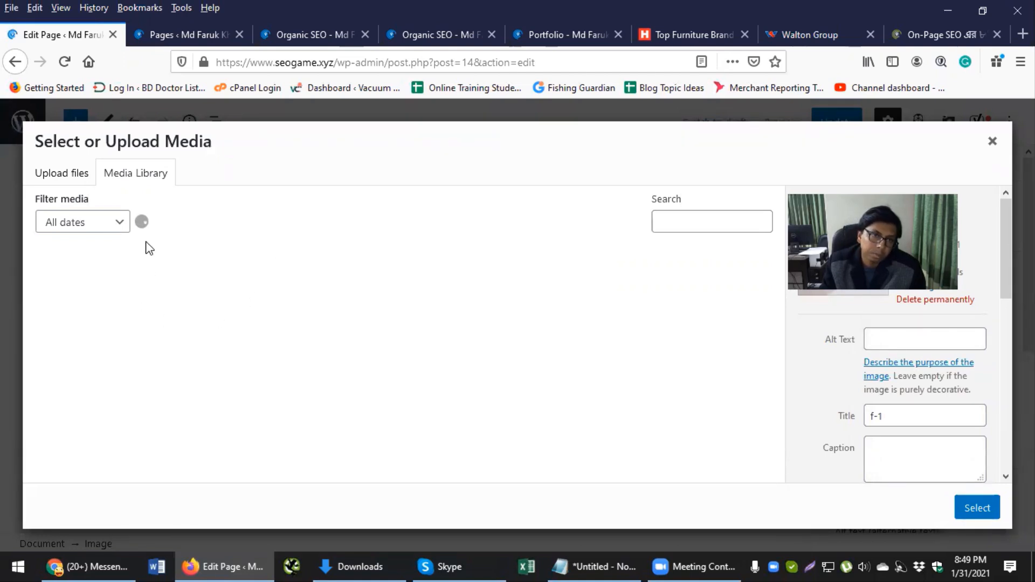
# Give the f-1 image the alt text 'facebook marketing' and insert it into the image block.
pyautogui.click(889, 415)
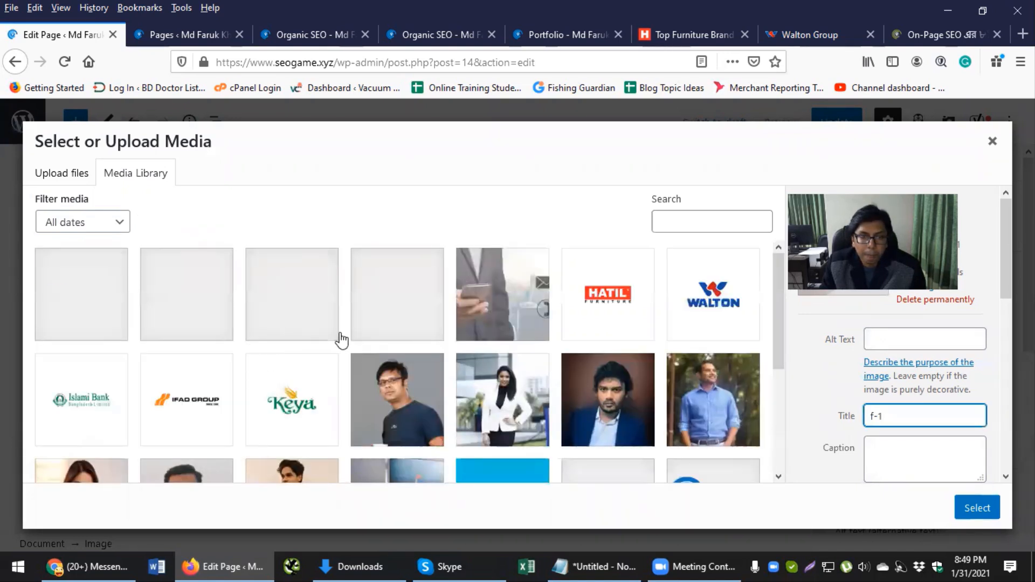
pyautogui.scroll(-3, 372, 358)
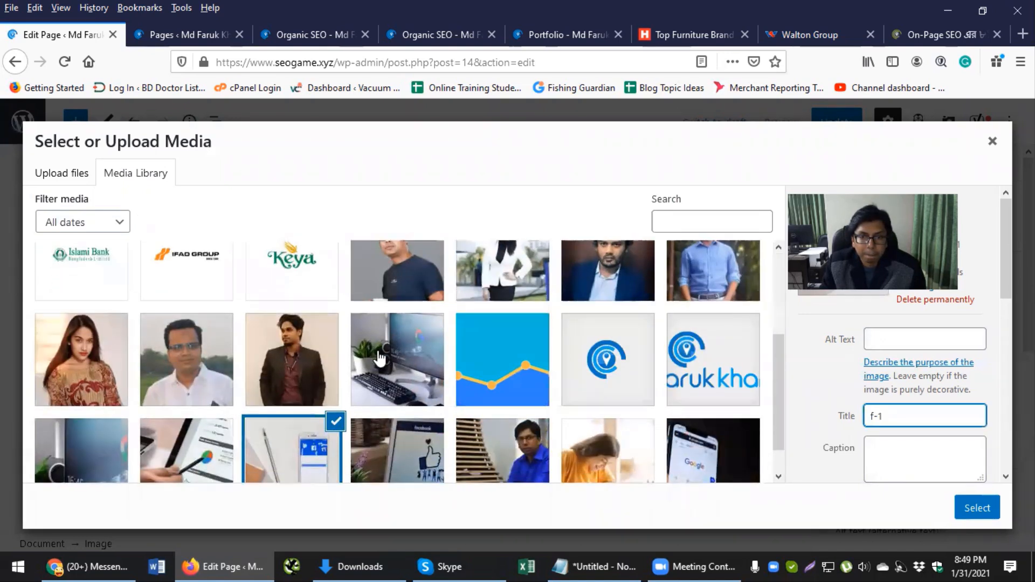
pyautogui.scroll(-1, 391, 359)
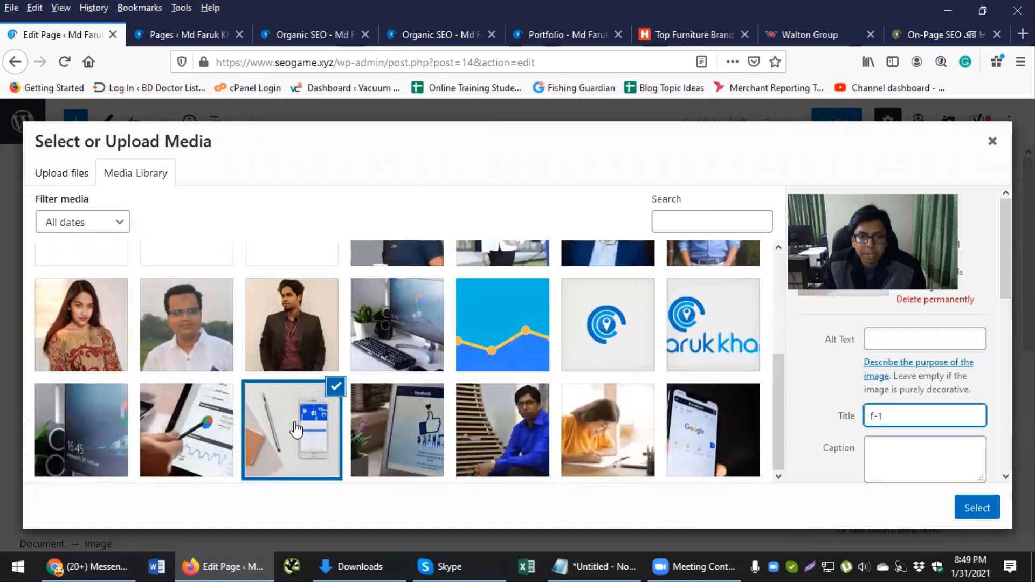
pyautogui.click(884, 340)
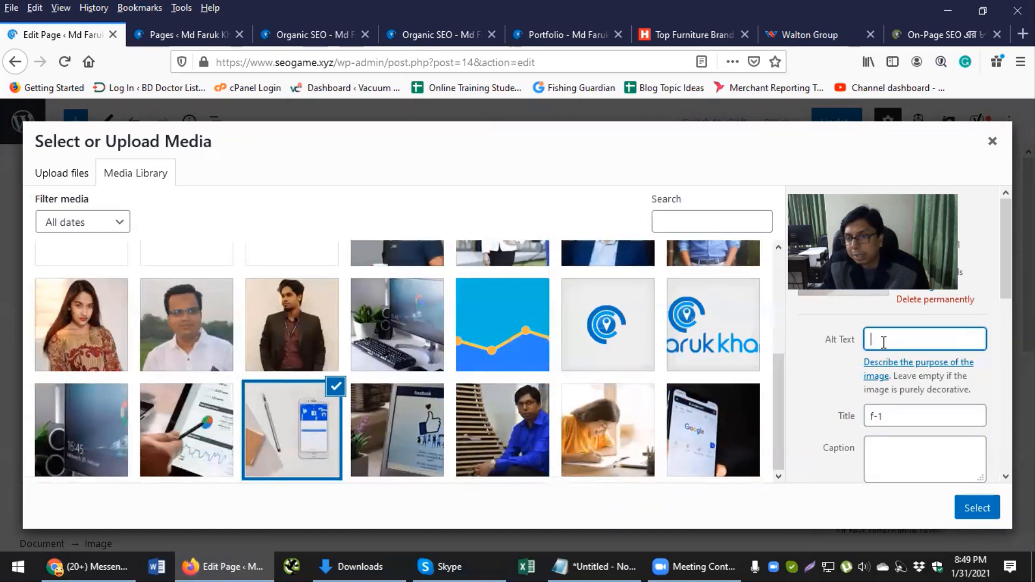
pyautogui.write('fa')
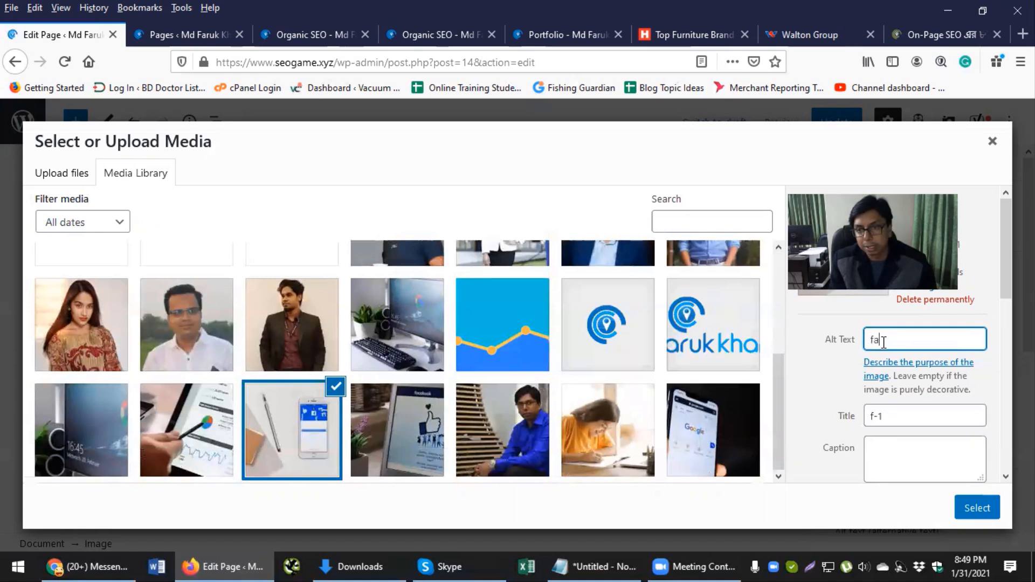
pyautogui.write('cebook marketing')
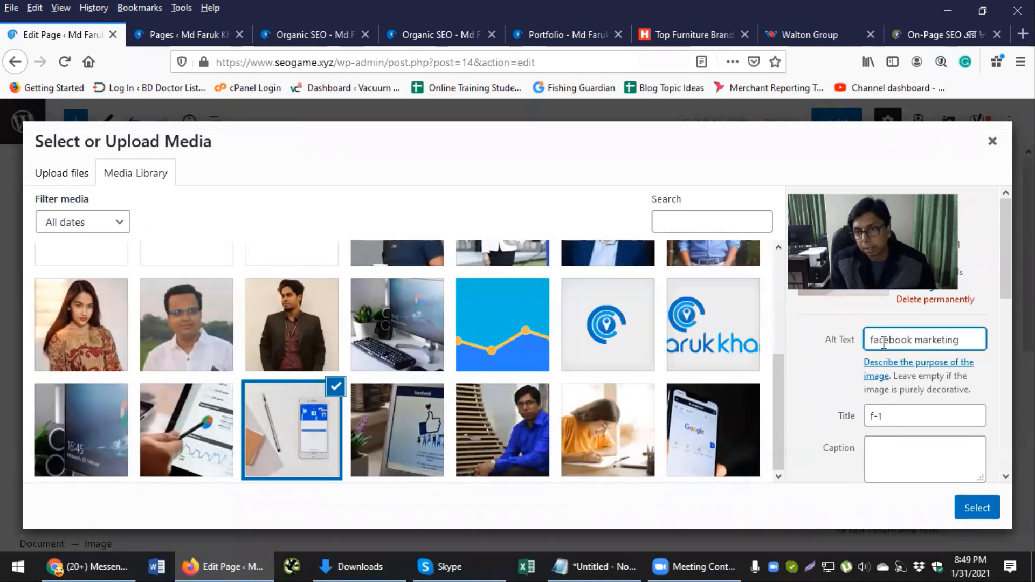
pyautogui.moveTo(960, 339); pyautogui.dragTo(844, 338)
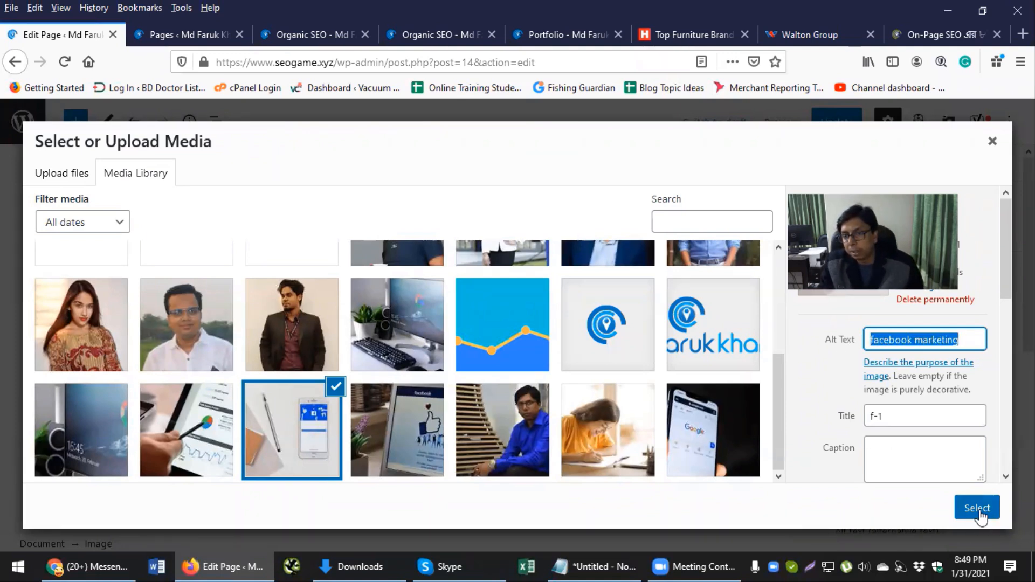
pyautogui.click(293, 421)
pyautogui.click(975, 508)
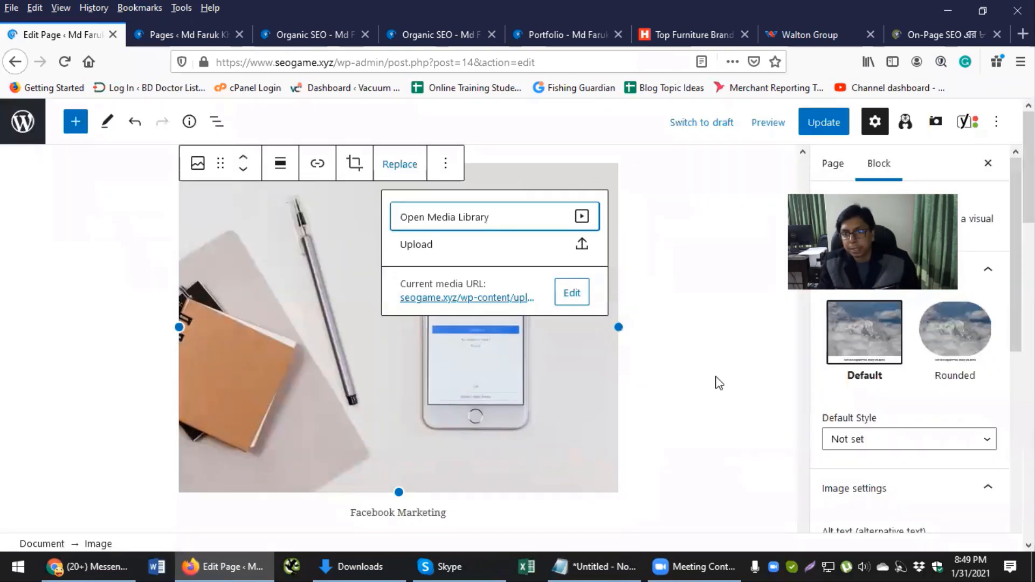
pyautogui.click(719, 382)
pyautogui.click(490, 372)
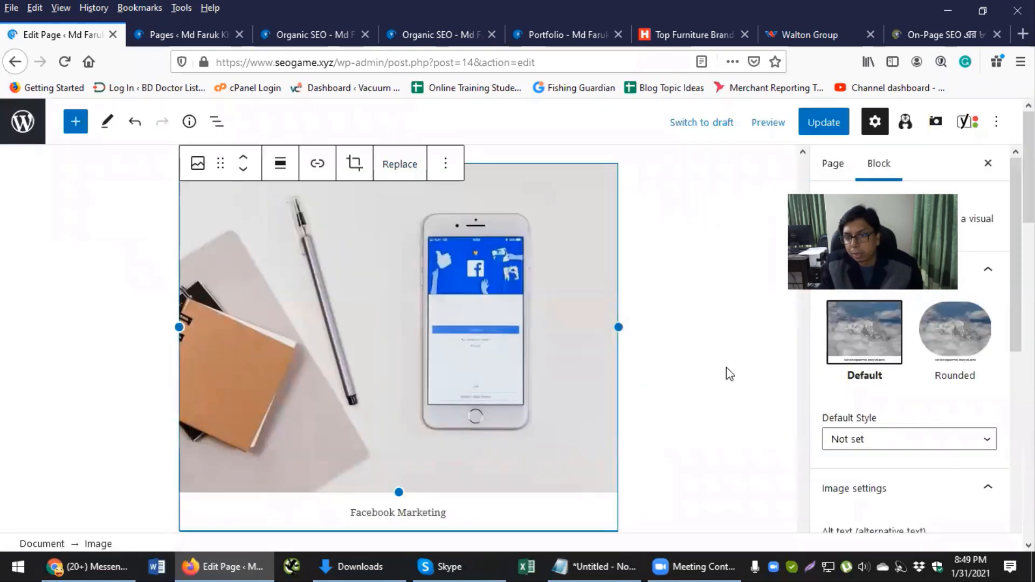
pyautogui.scroll(-5, 852, 365)
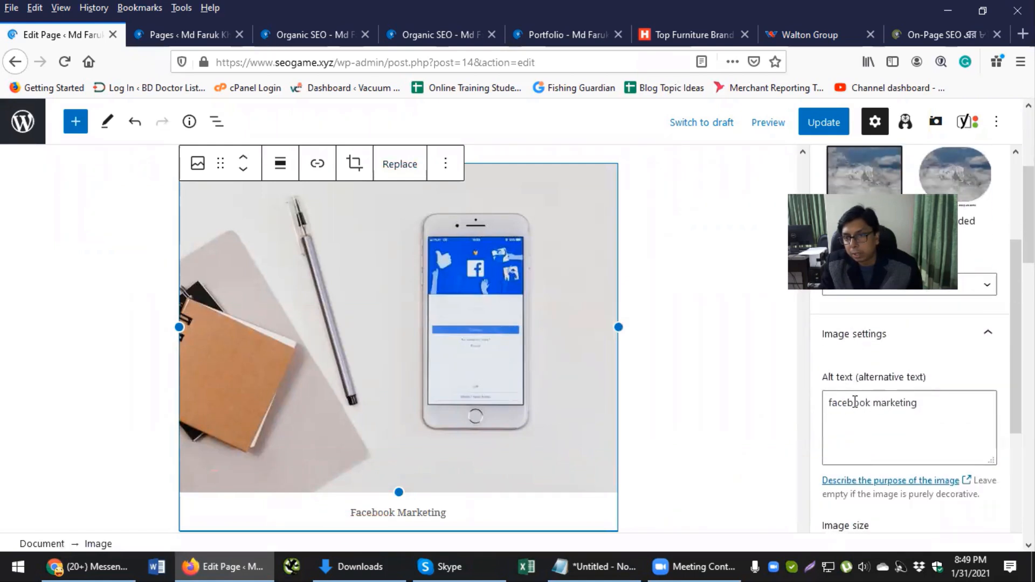
pyautogui.click(665, 409)
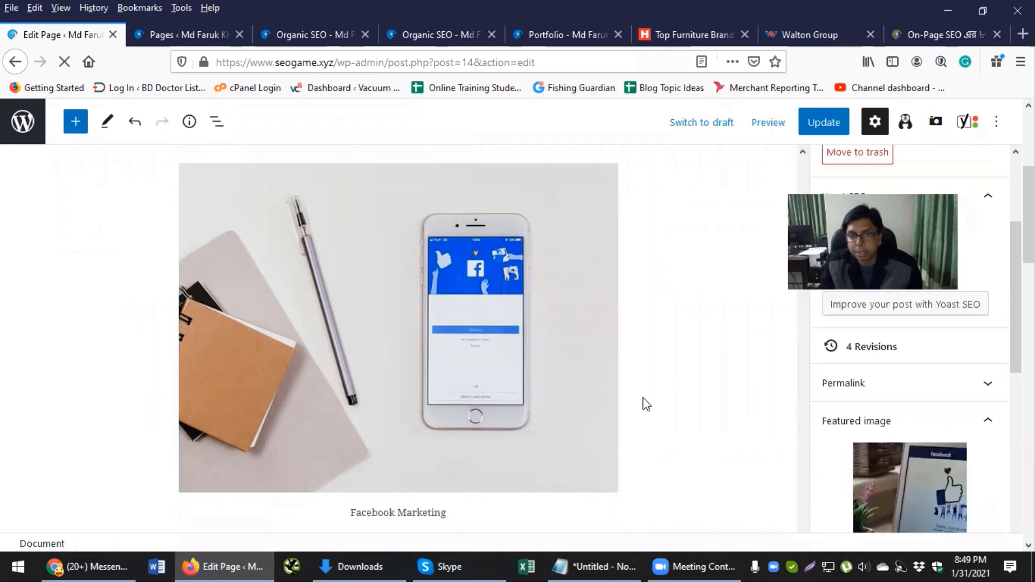
pyautogui.scroll(-10, 667, 412)
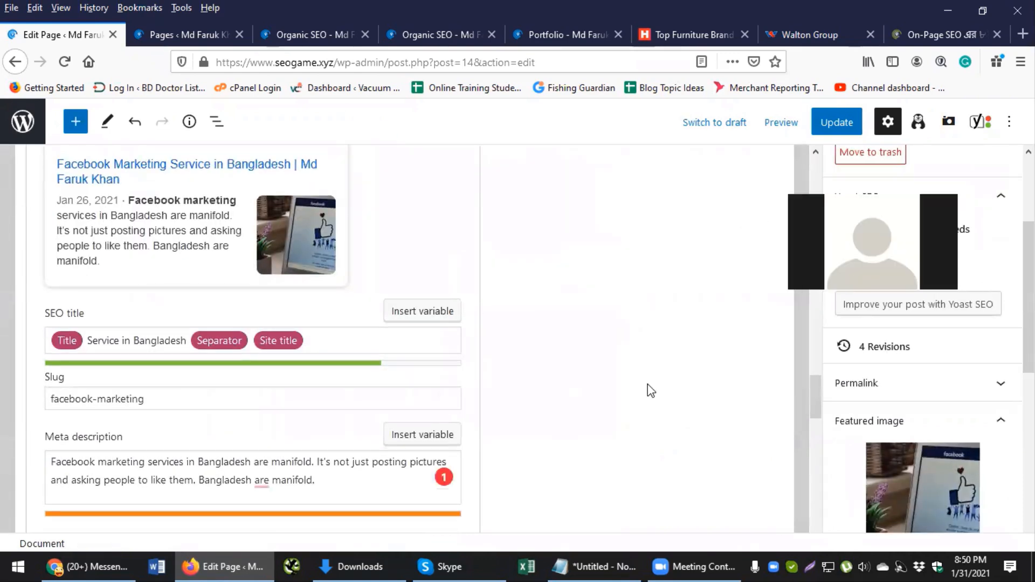
pyautogui.scroll(8, 653, 385)
pyautogui.scroll(10, 657, 384)
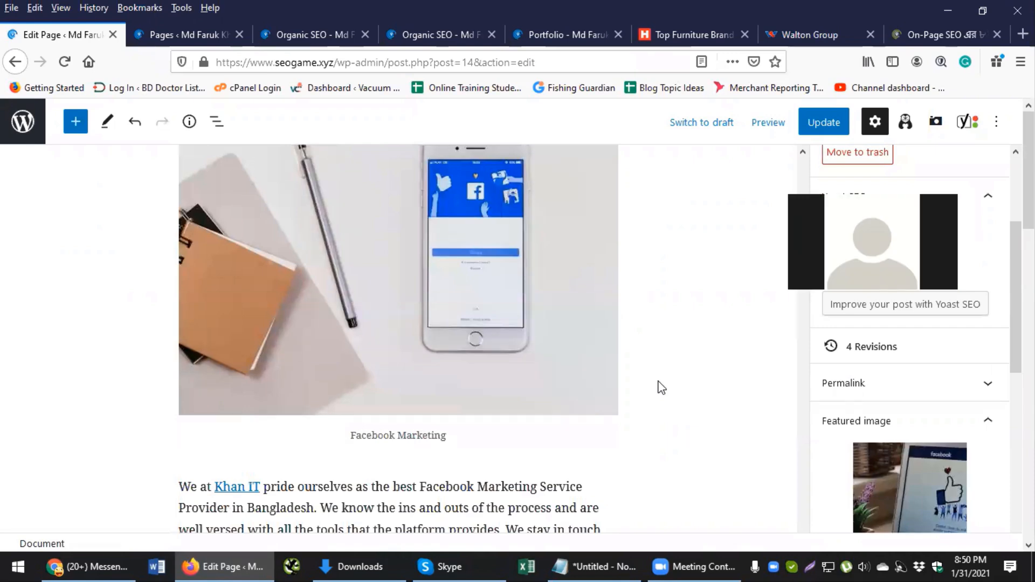
pyautogui.scroll(-10, 661, 387)
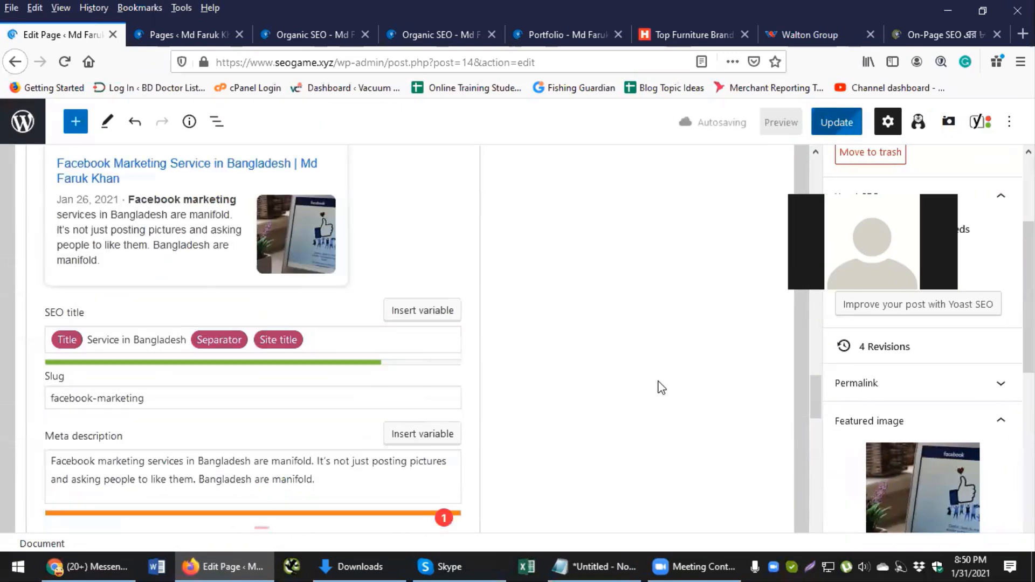
pyautogui.scroll(-4, 657, 386)
pyautogui.scroll(-4, 624, 379)
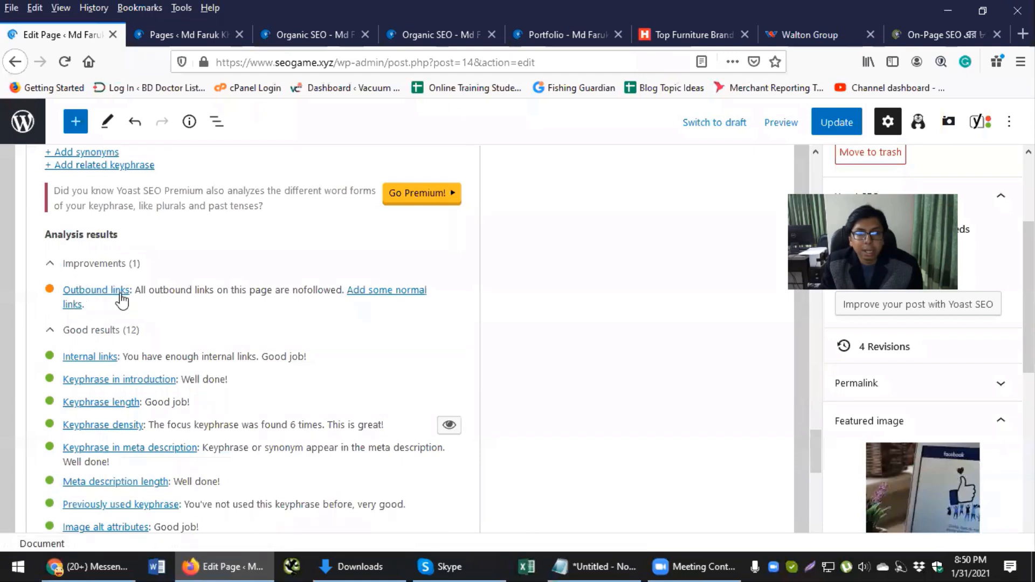
pyautogui.scroll(2, 108, 323)
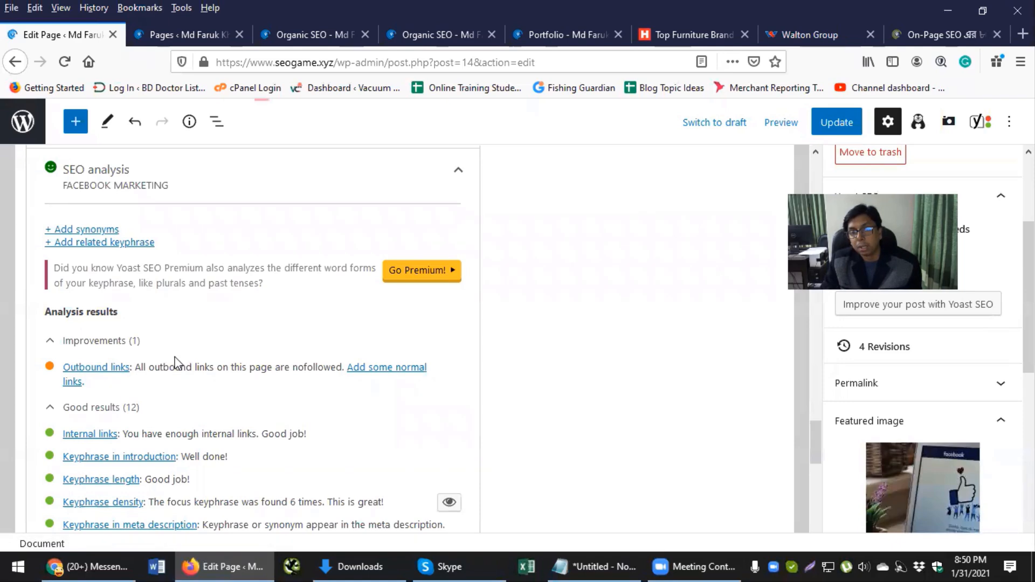
pyautogui.scroll(4, 323, 345)
pyautogui.scroll(10, 323, 345)
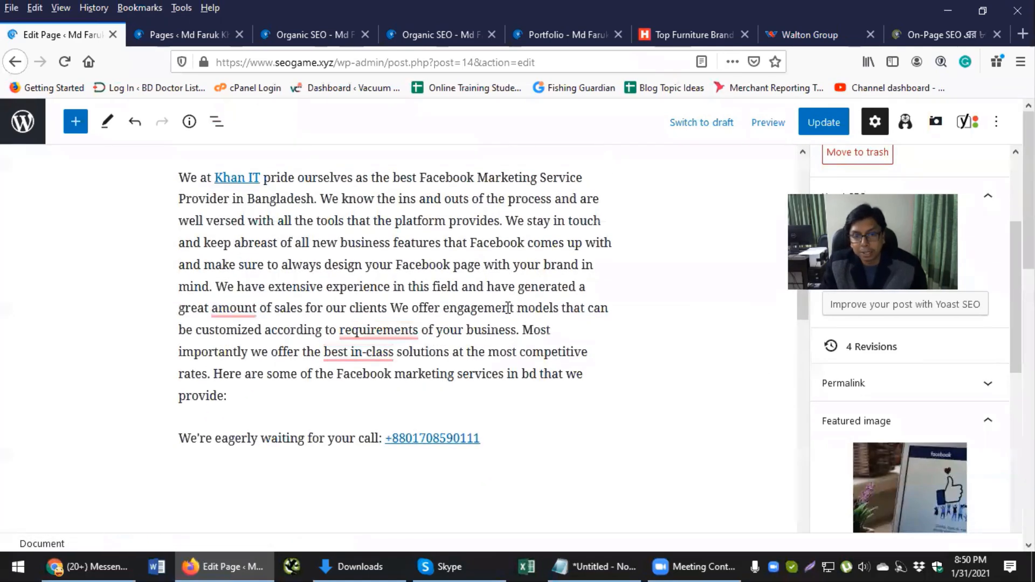
pyautogui.moveTo(398, 265); pyautogui.dragTo(446, 266)
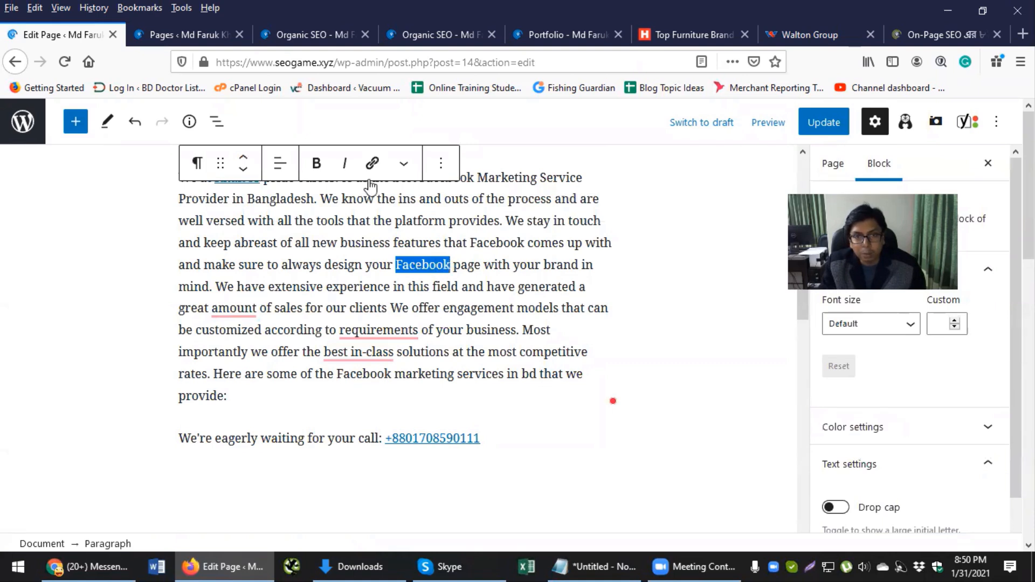
pyautogui.click(371, 163)
pyautogui.write('www.facebook.com')
pyautogui.click(318, 402)
pyautogui.click(531, 311)
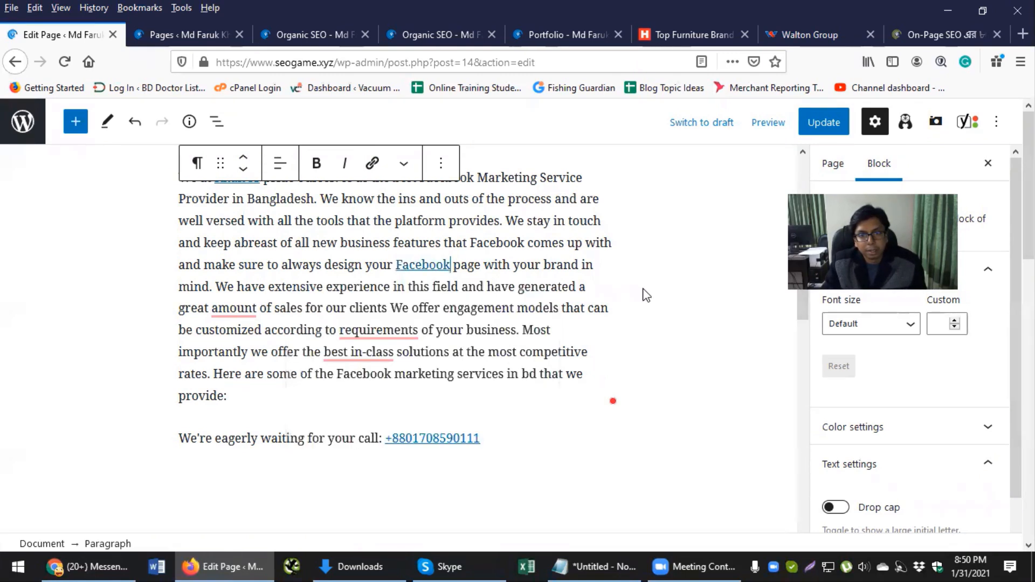
pyautogui.click(646, 289)
pyautogui.scroll(-5, 652, 261)
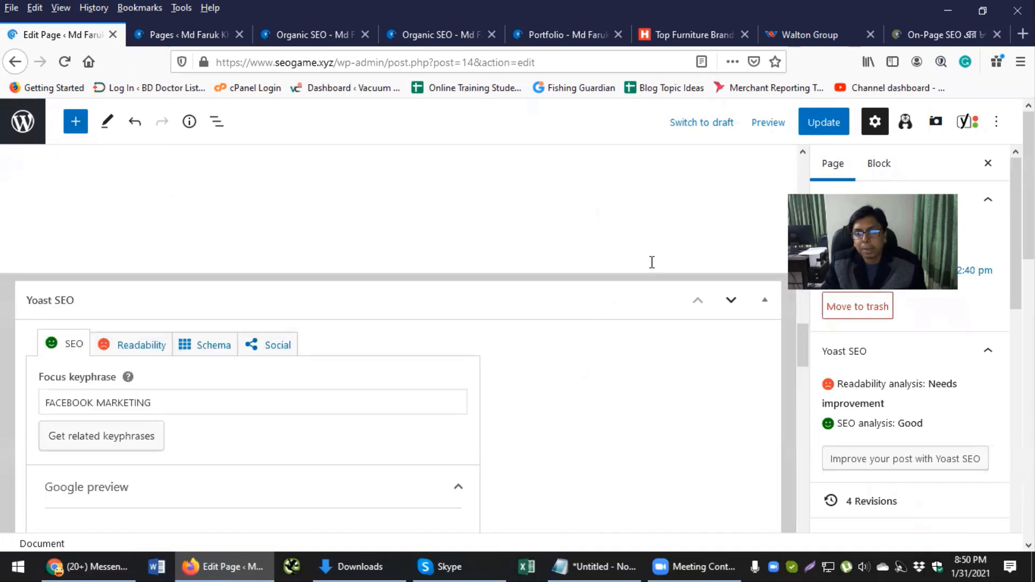
pyautogui.scroll(-10, 651, 262)
pyautogui.scroll(-3, 231, 237)
pyautogui.scroll(3, 169, 234)
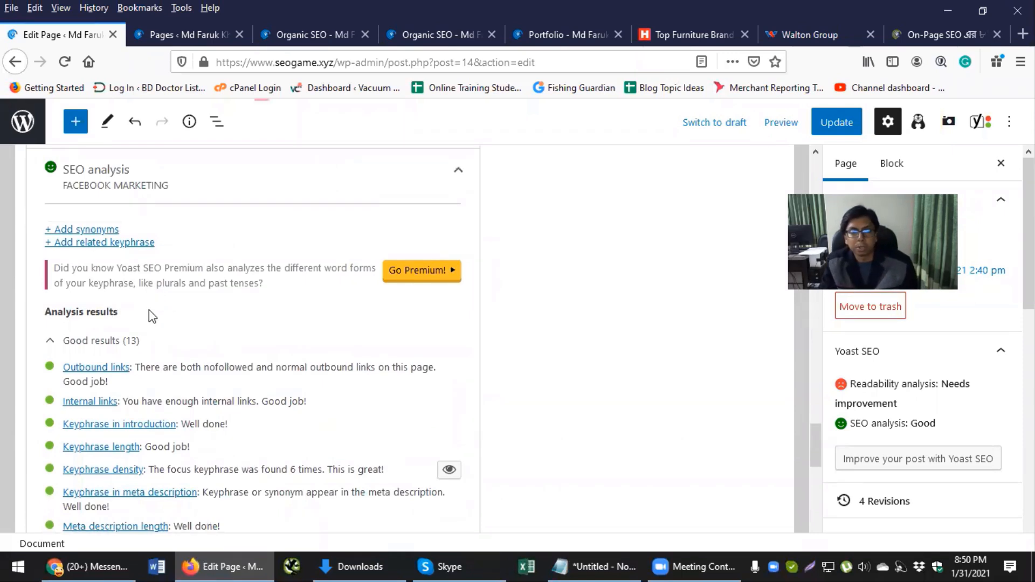
pyautogui.scroll(-4, 156, 314)
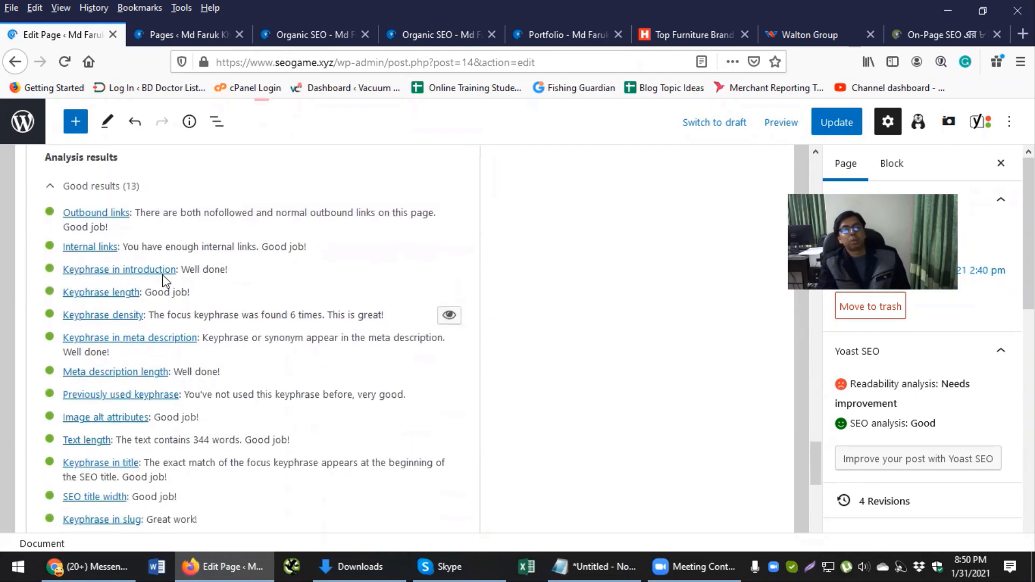
pyautogui.scroll(1, 102, 237)
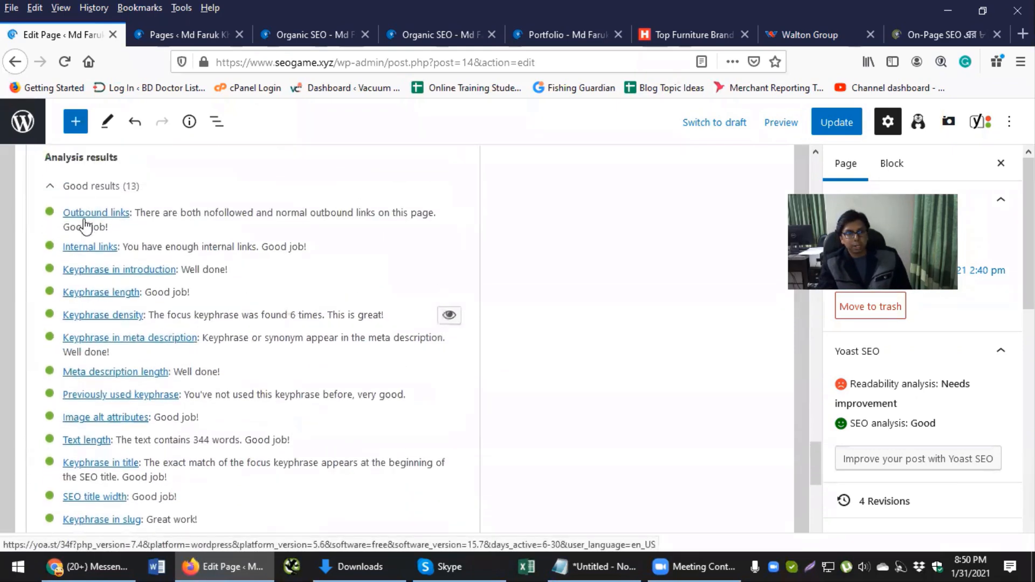
pyautogui.scroll(7, 76, 472)
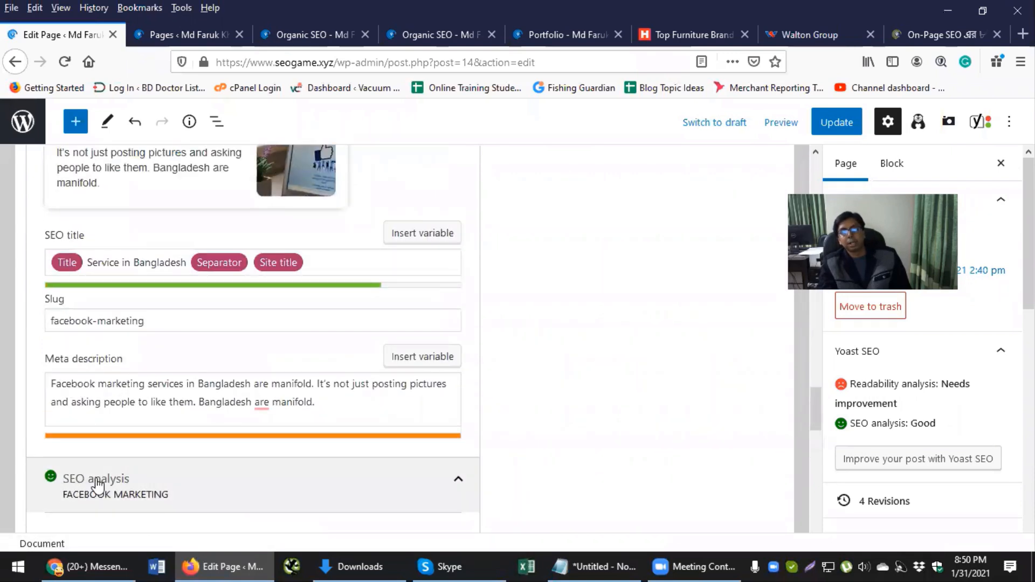
pyautogui.scroll(-3, 87, 501)
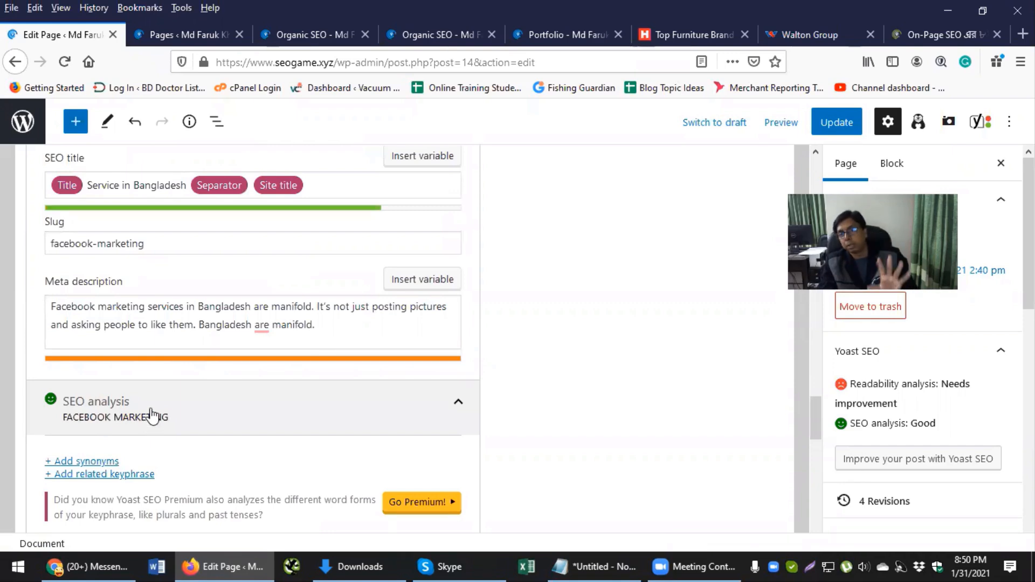
pyautogui.scroll(10, 462, 381)
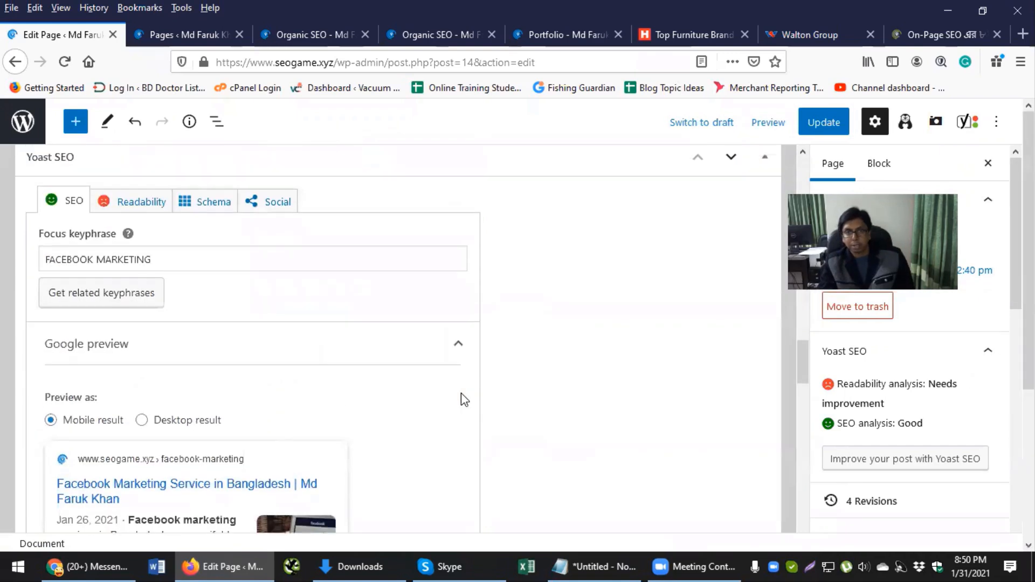
pyautogui.scroll(6, 461, 397)
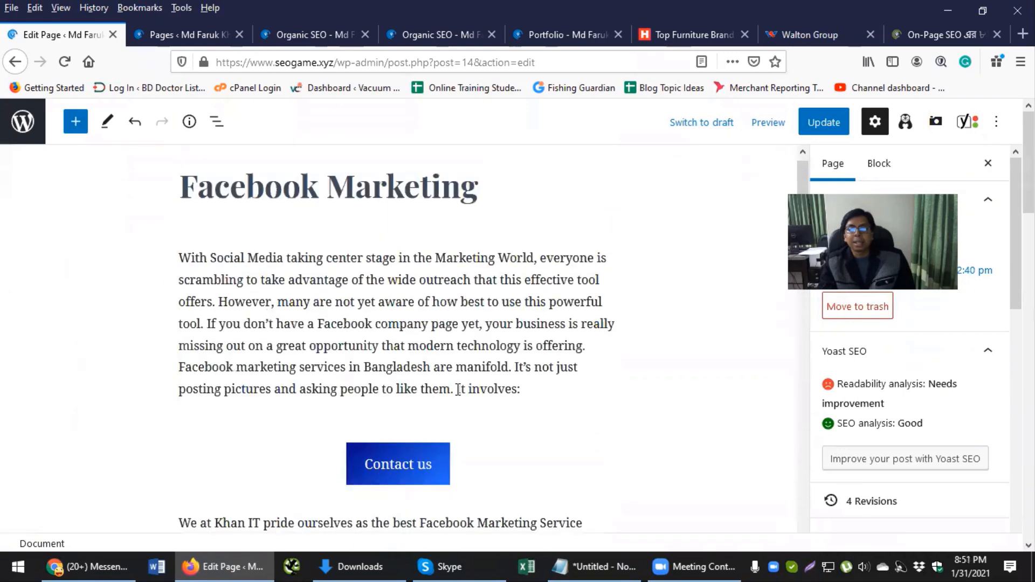
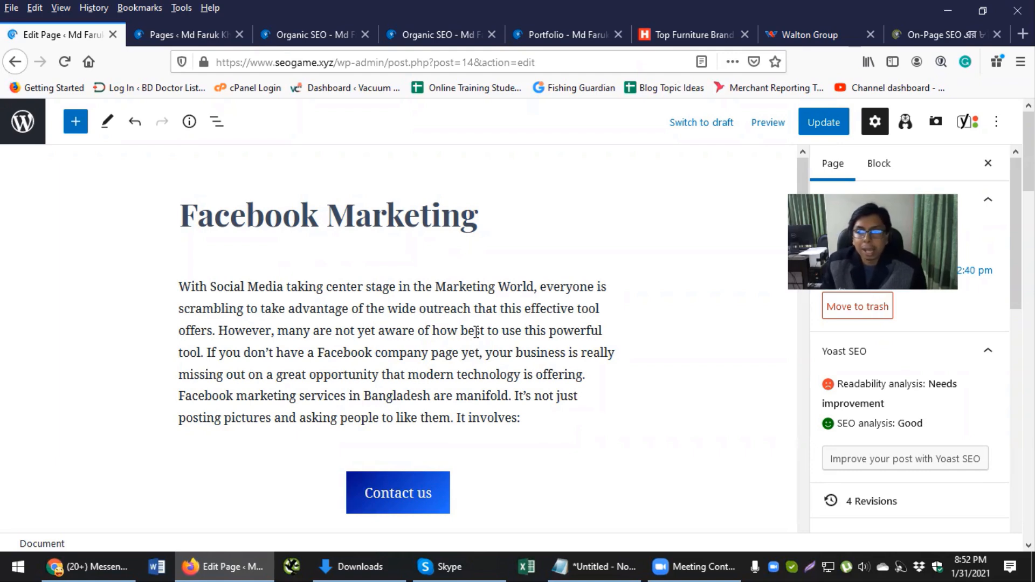
# Scroll through the Facebook Marketing page in the editor to review the edits.
pyautogui.scroll(-5, 448, 360)
pyautogui.scroll(-20, 448, 361)
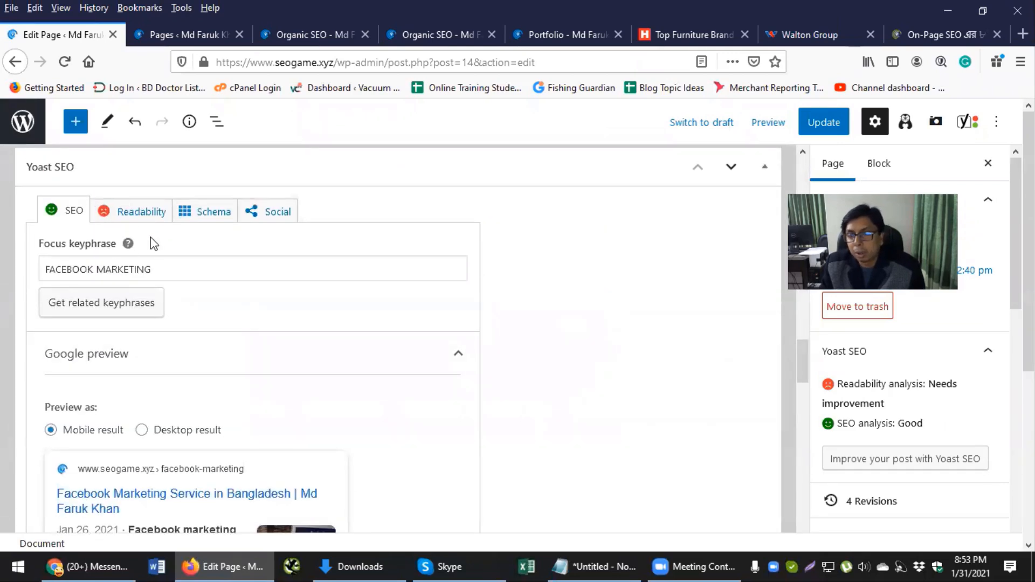
pyautogui.scroll(15, 136, 260)
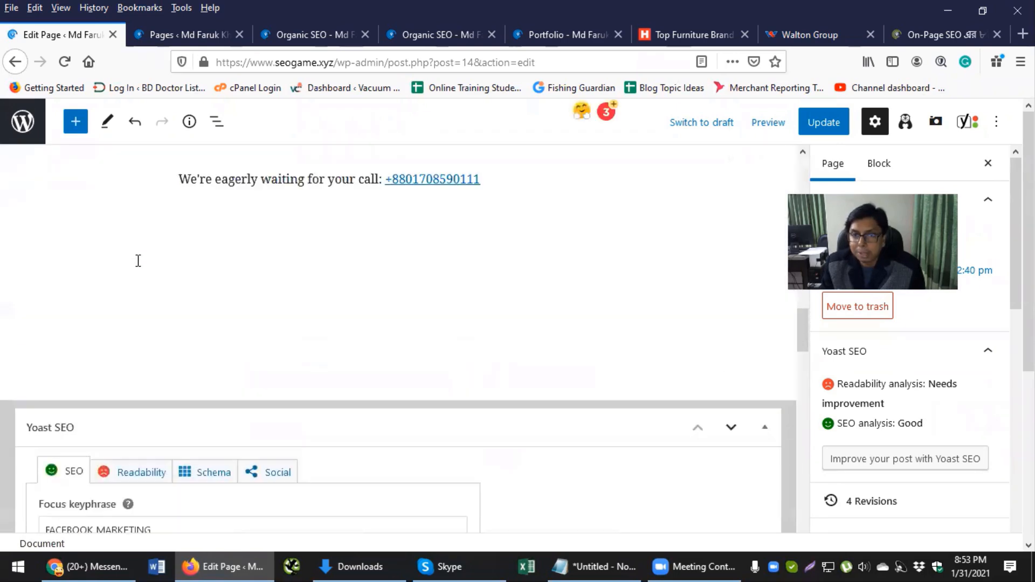
pyautogui.scroll(8, 212, 282)
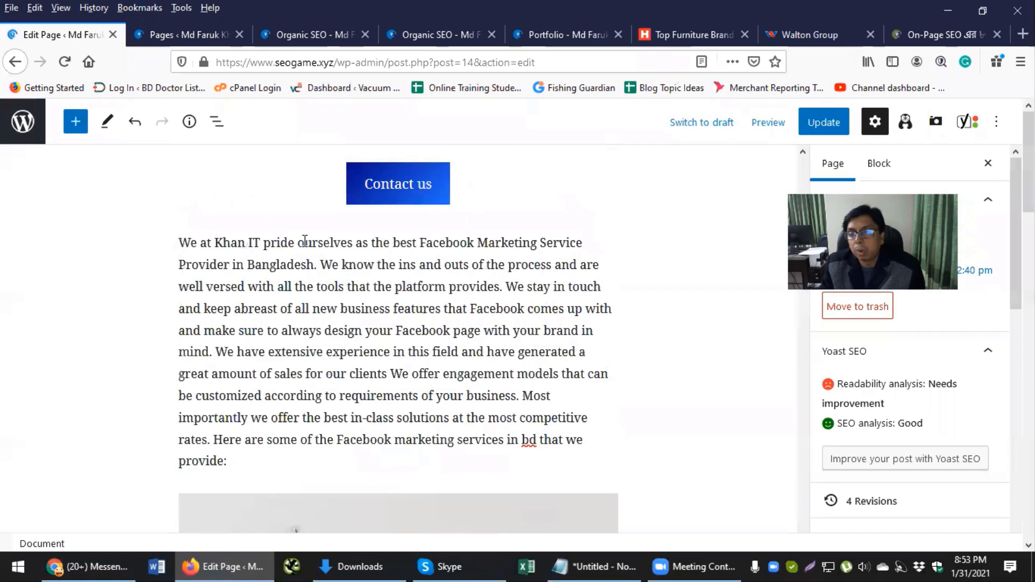
pyautogui.scroll(-1, 304, 241)
pyautogui.scroll(-3, 304, 241)
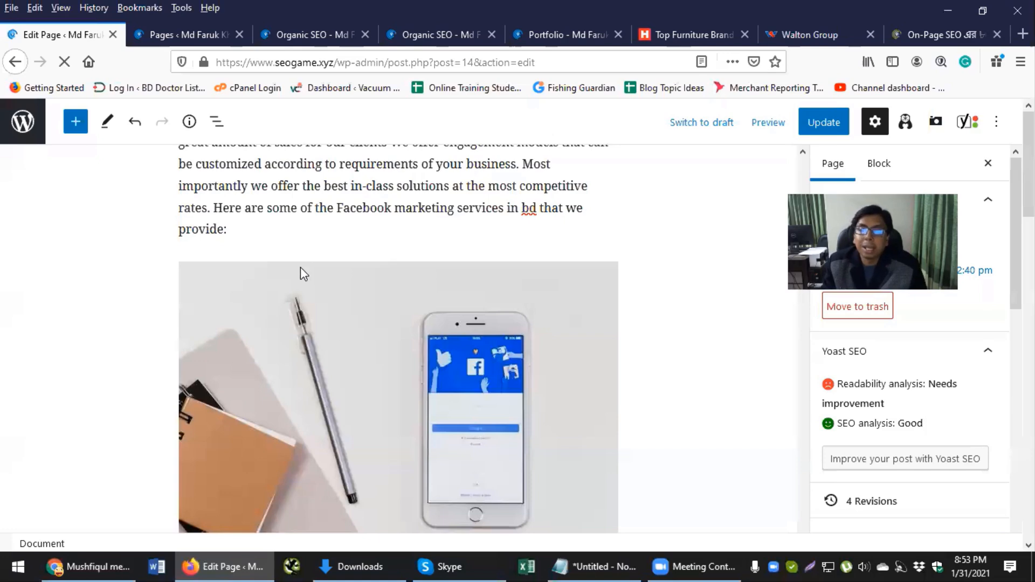
pyautogui.scroll(-4, 161, 379)
pyautogui.scroll(-3, 160, 382)
pyautogui.scroll(-1, 159, 377)
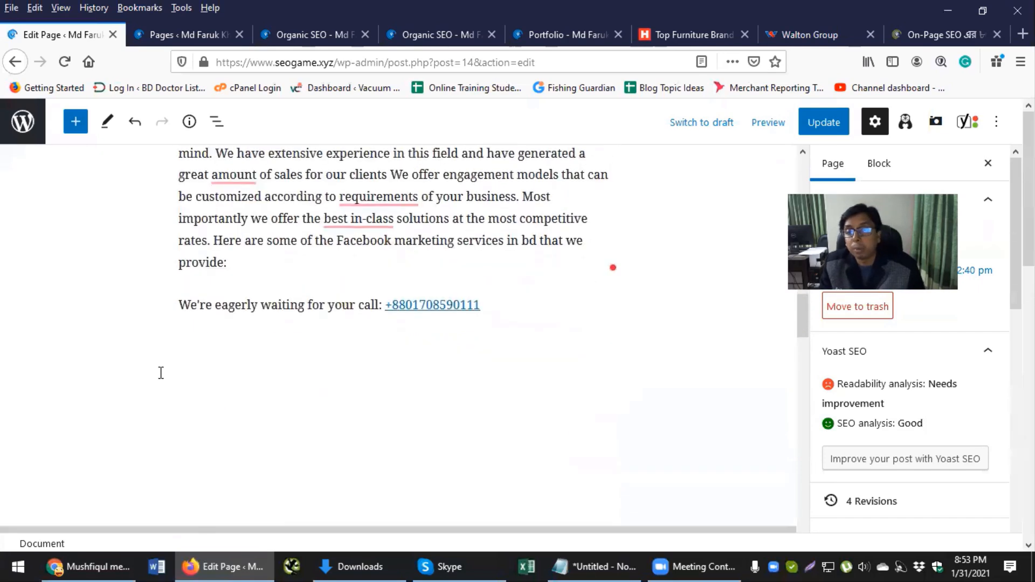
pyautogui.scroll(3, 161, 375)
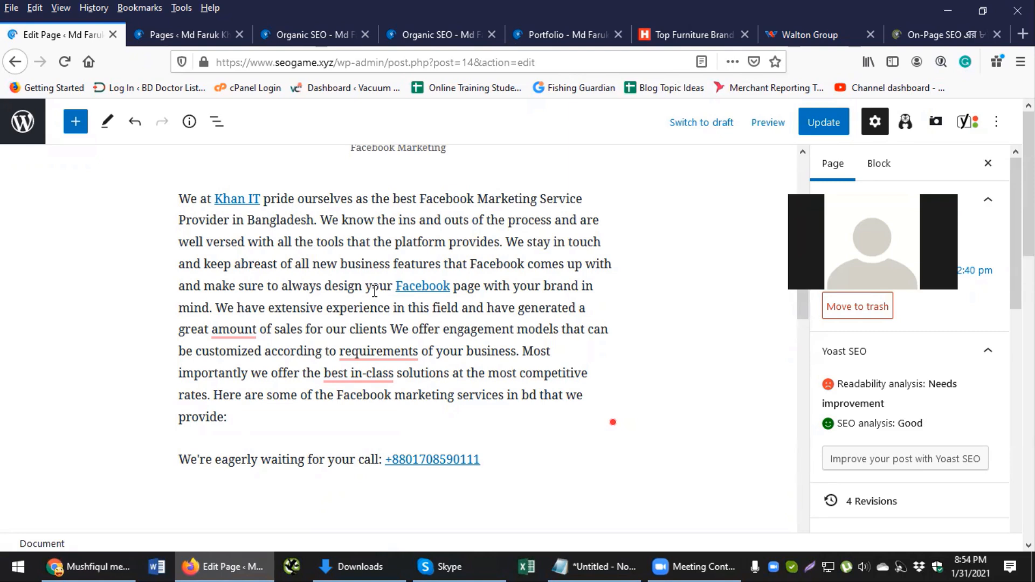
# Check the page title and save the Facebook Marketing page with Update.
pyautogui.scroll(-5, 372, 296)
pyautogui.scroll(-2, 367, 302)
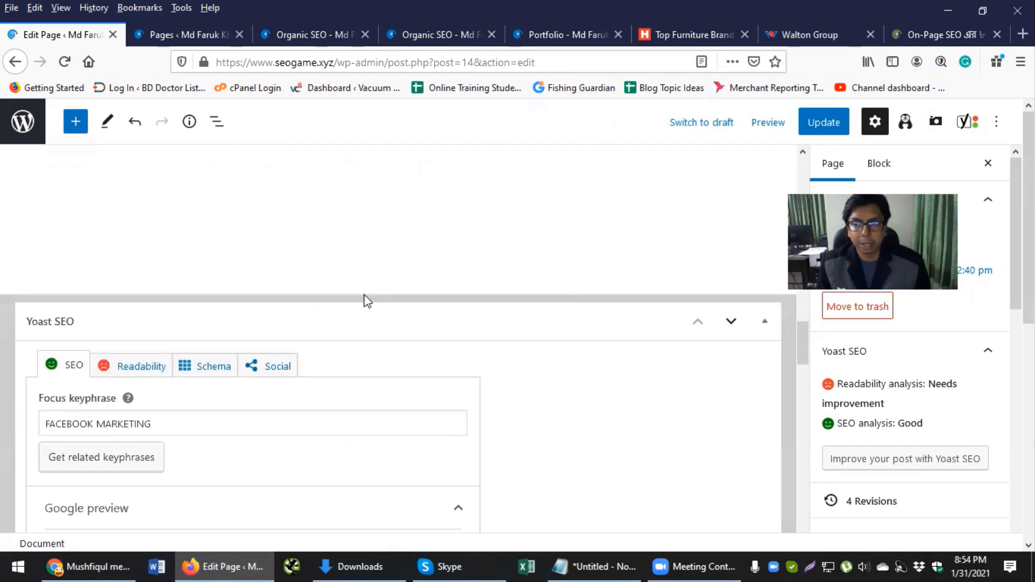
pyautogui.scroll(10, 364, 295)
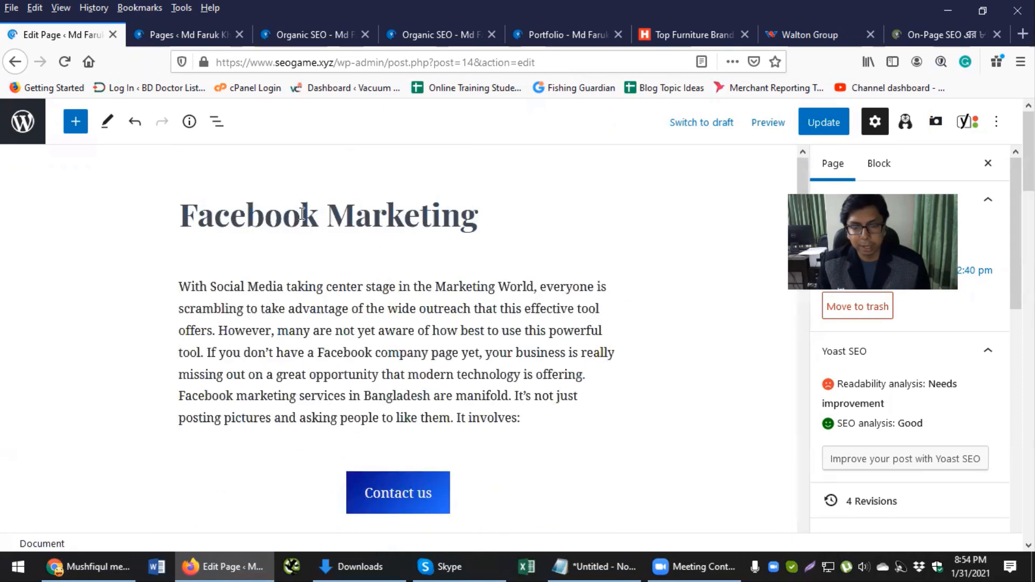
pyautogui.click(475, 215)
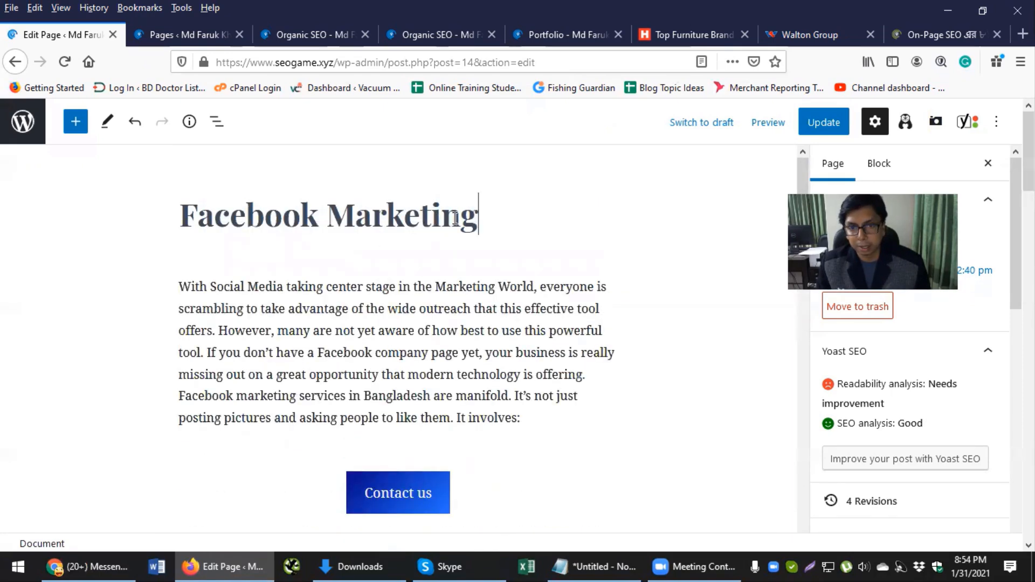
pyautogui.scroll(-10, 704, 371)
pyautogui.scroll(-10, 703, 371)
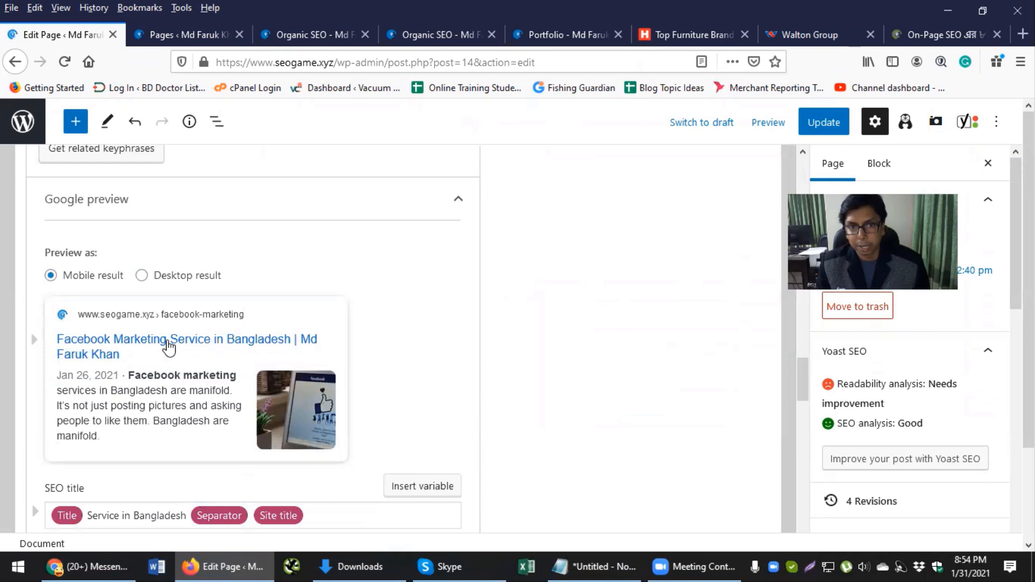
pyautogui.click(824, 122)
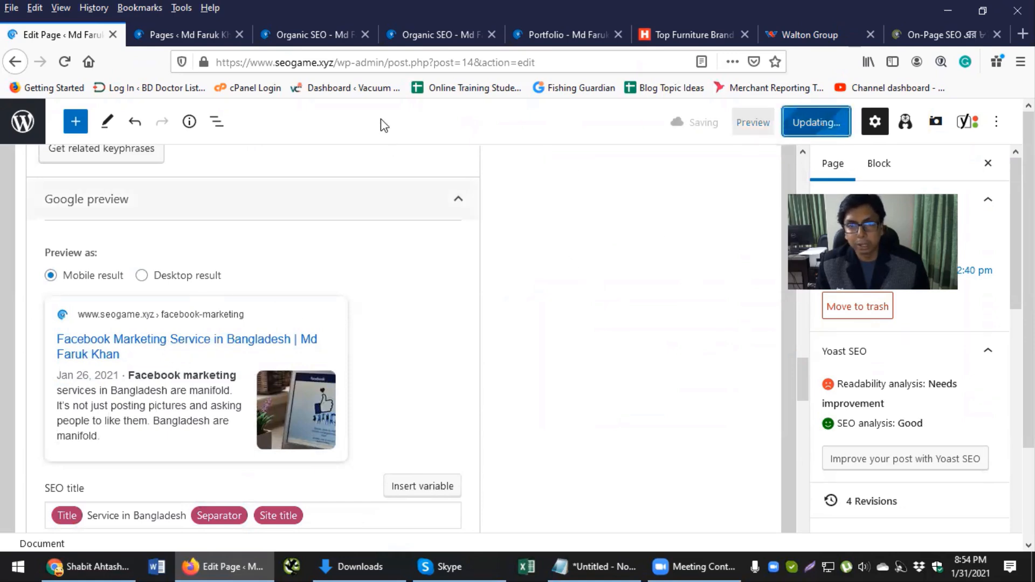
# Open the live Facebook Marketing page via Services > Facebook Marketing.
pyautogui.click(482, 33)
pyautogui.moveTo(782, 149)
pyautogui.click(772, 218)
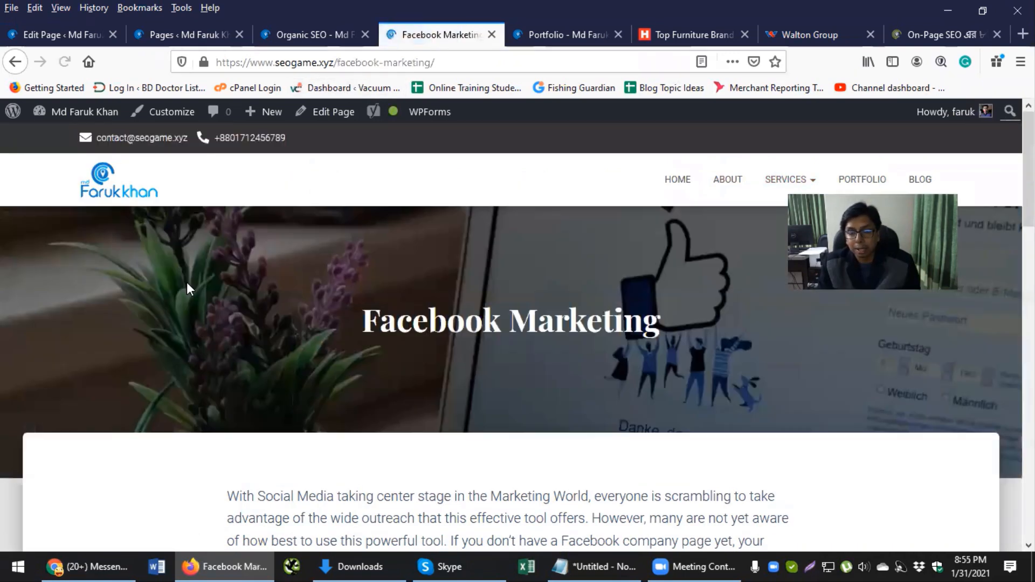
pyautogui.moveTo(361, 322); pyautogui.dragTo(660, 325)
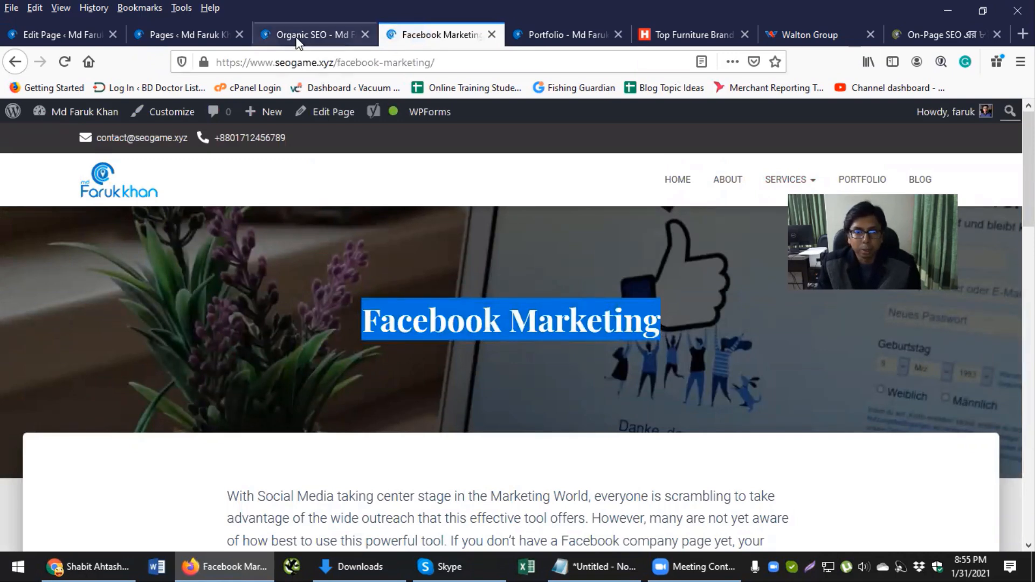
pyautogui.click(208, 34)
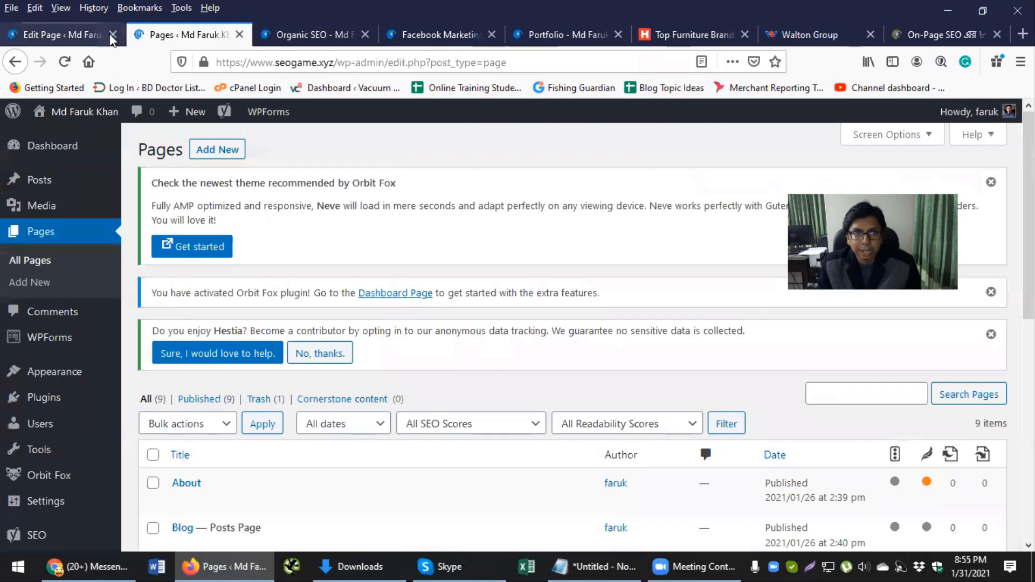
pyautogui.click(100, 34)
pyautogui.scroll(15, 329, 221)
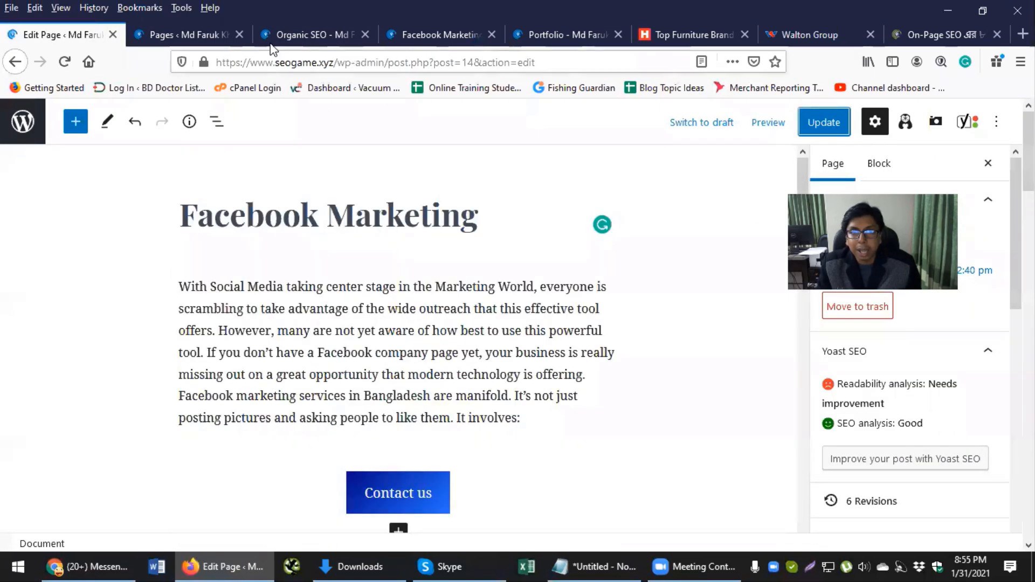
pyautogui.click(421, 34)
pyautogui.click(506, 355)
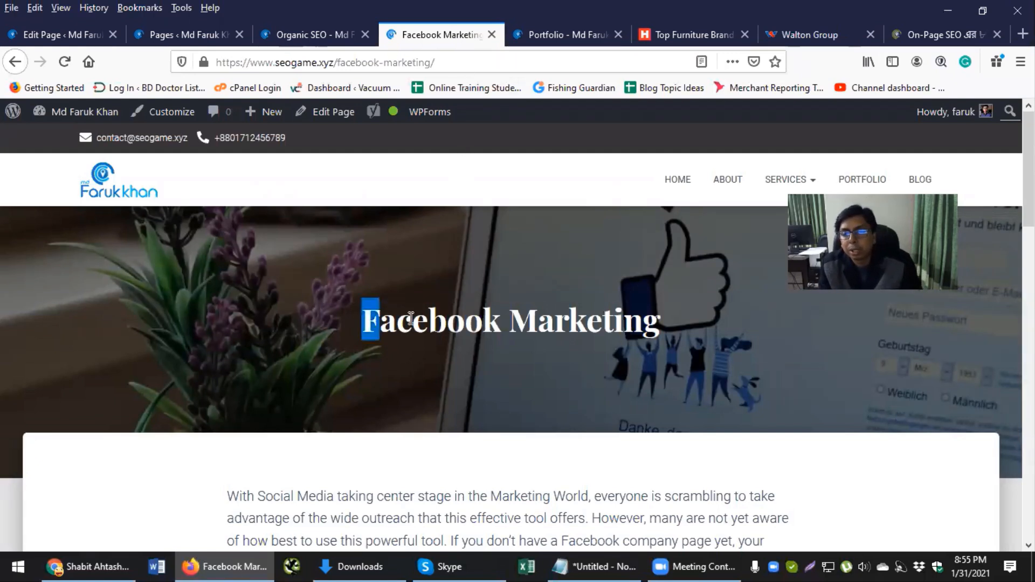
pyautogui.moveTo(363, 318); pyautogui.dragTo(667, 322)
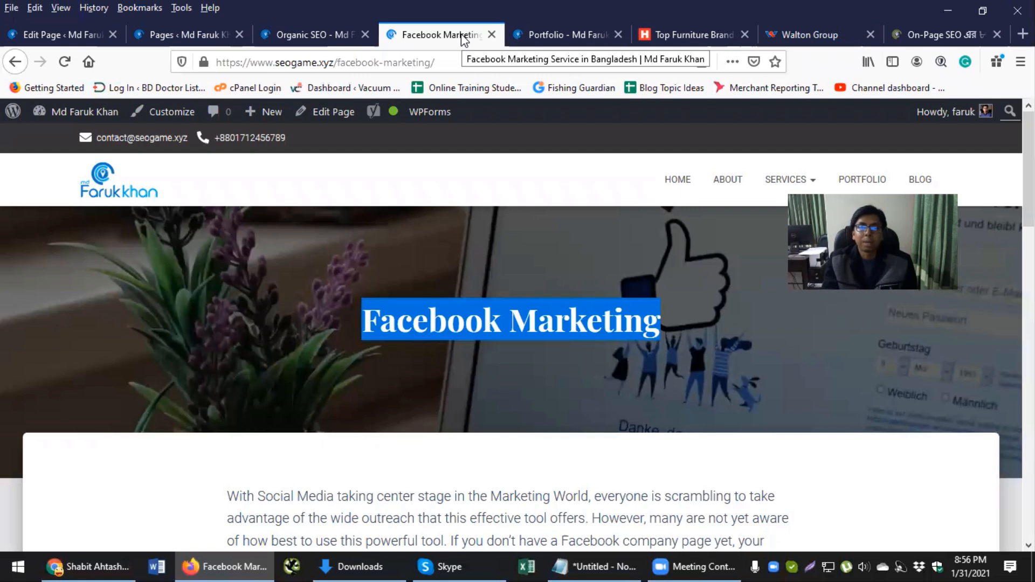
pyautogui.click(342, 305)
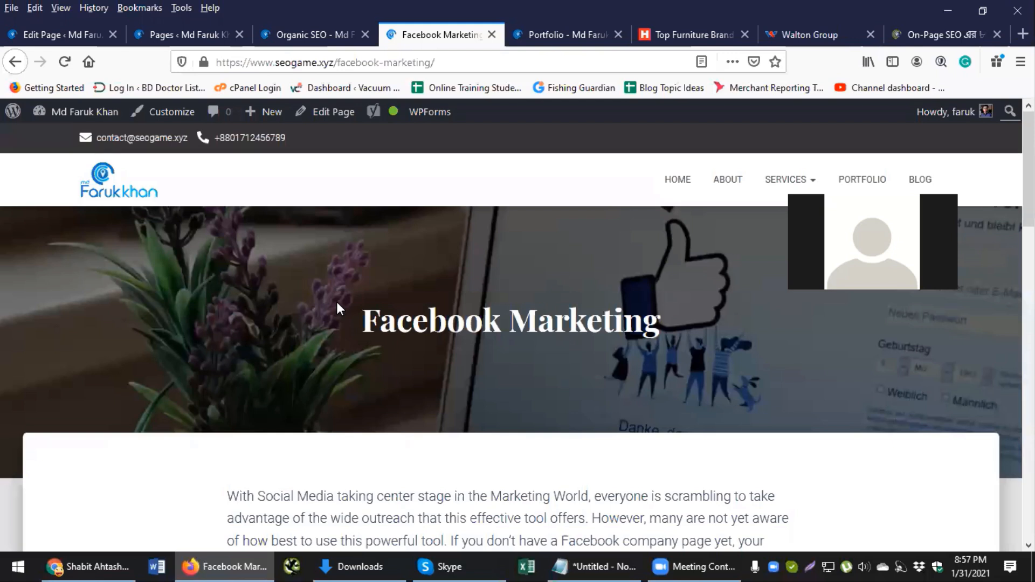
# View the homepage's Get in Touch contact section, then return to the live Organic SEO page.
pyautogui.moveTo(762, 191)
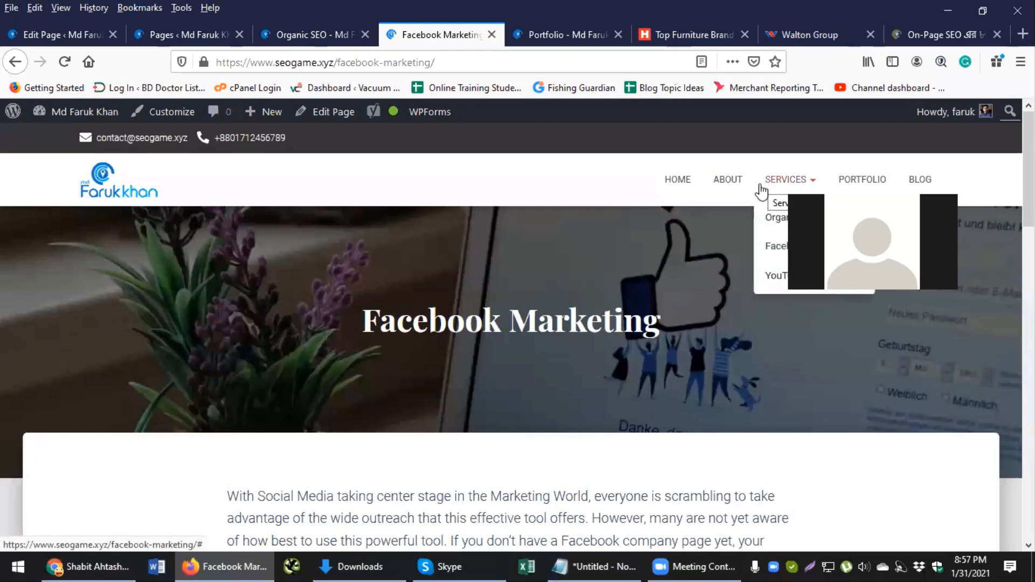
pyautogui.click(675, 181)
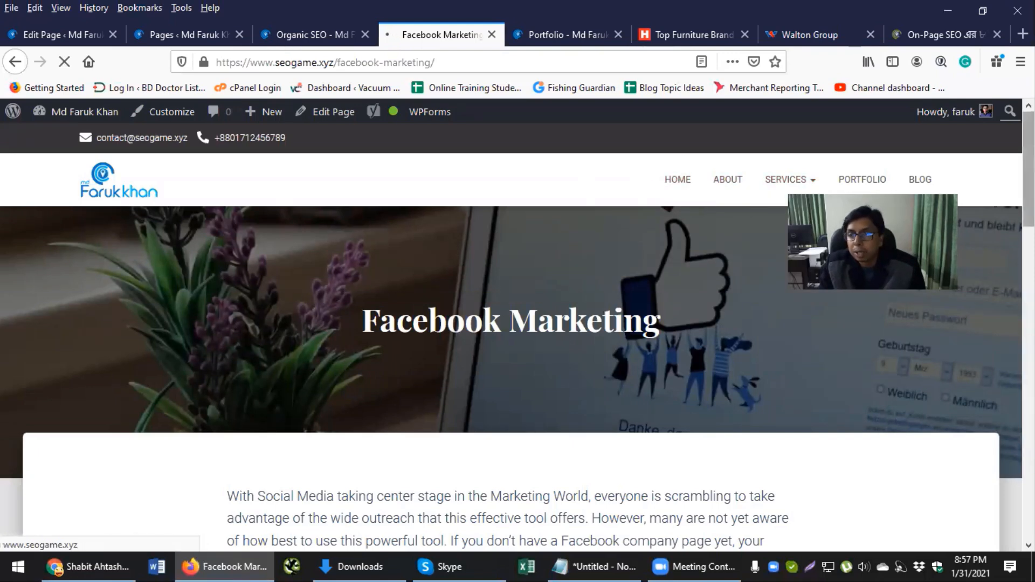
pyautogui.scroll(-20, 517, 334)
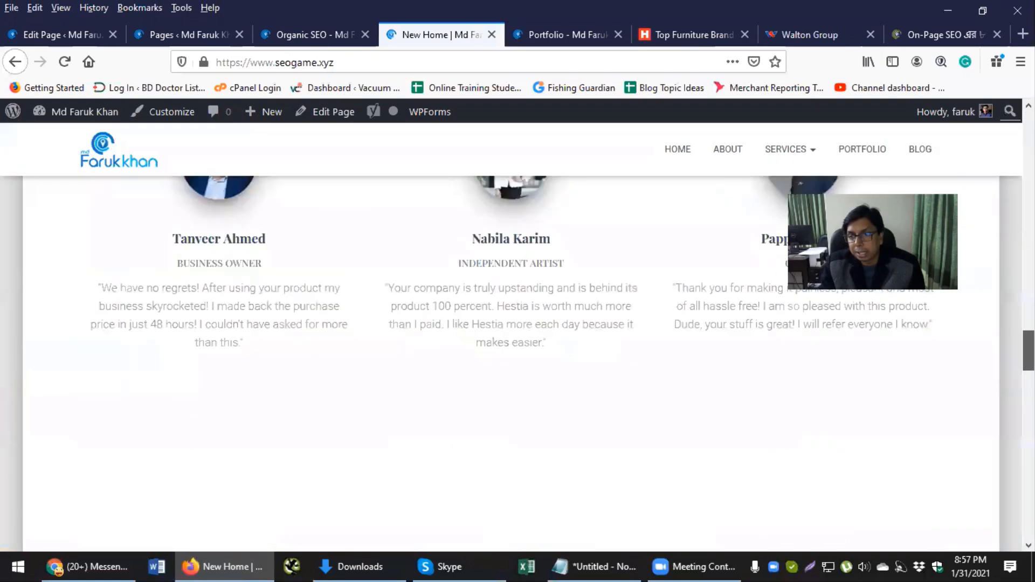
pyautogui.scroll(4, 752, 383)
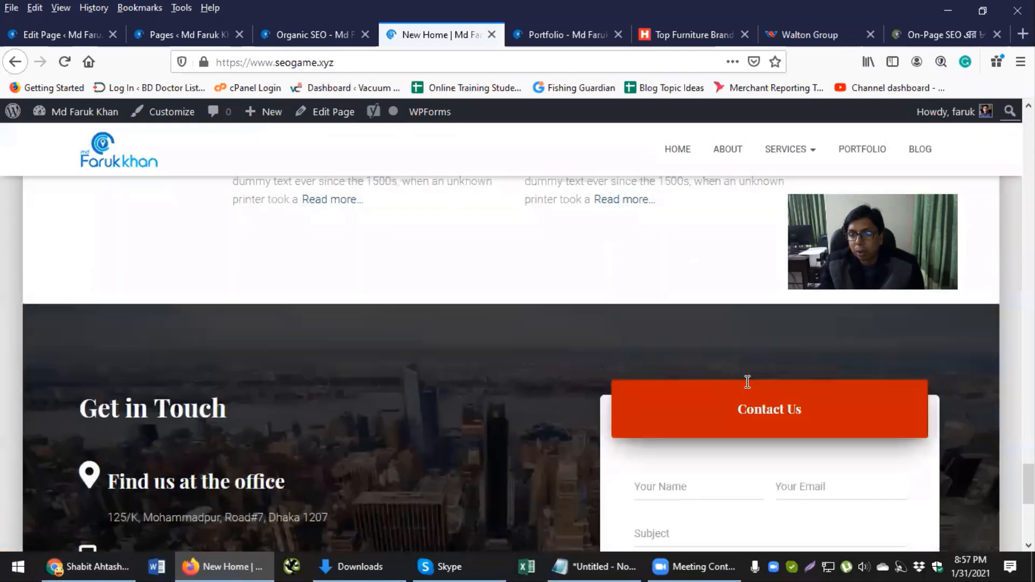
pyautogui.scroll(-3, 698, 444)
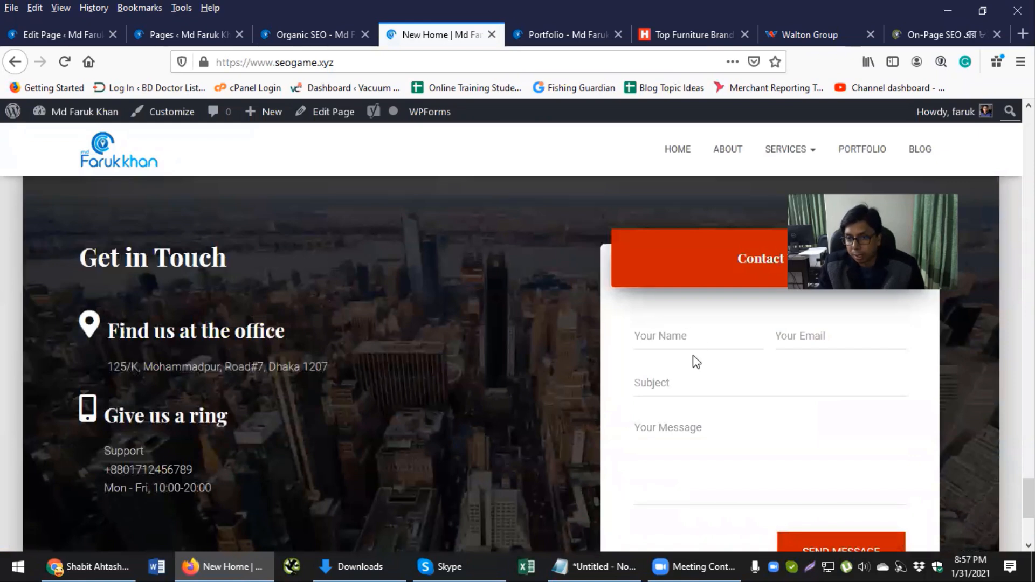
pyautogui.scroll(20, 700, 349)
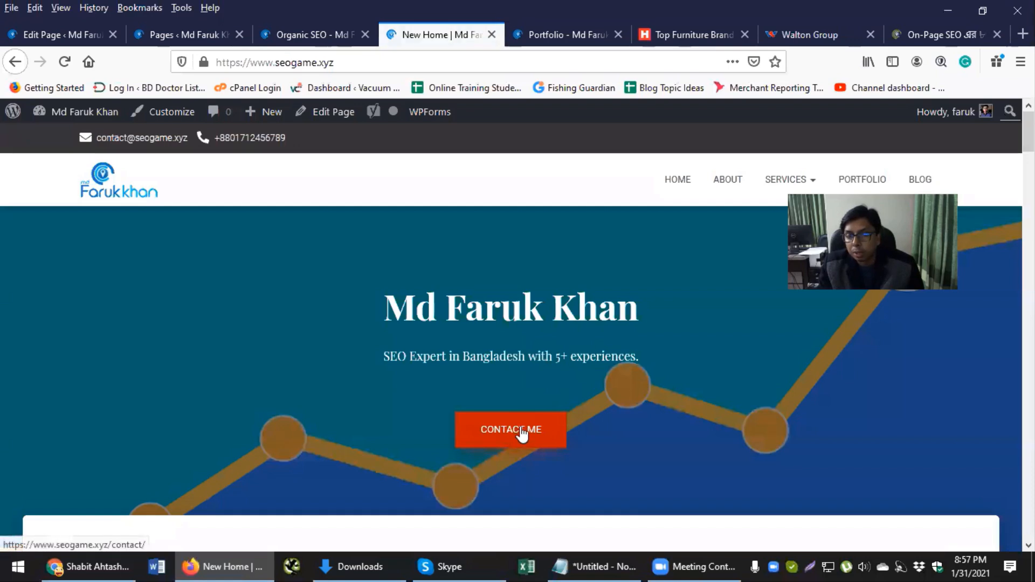
pyautogui.click(361, 30)
pyautogui.scroll(10, 501, 267)
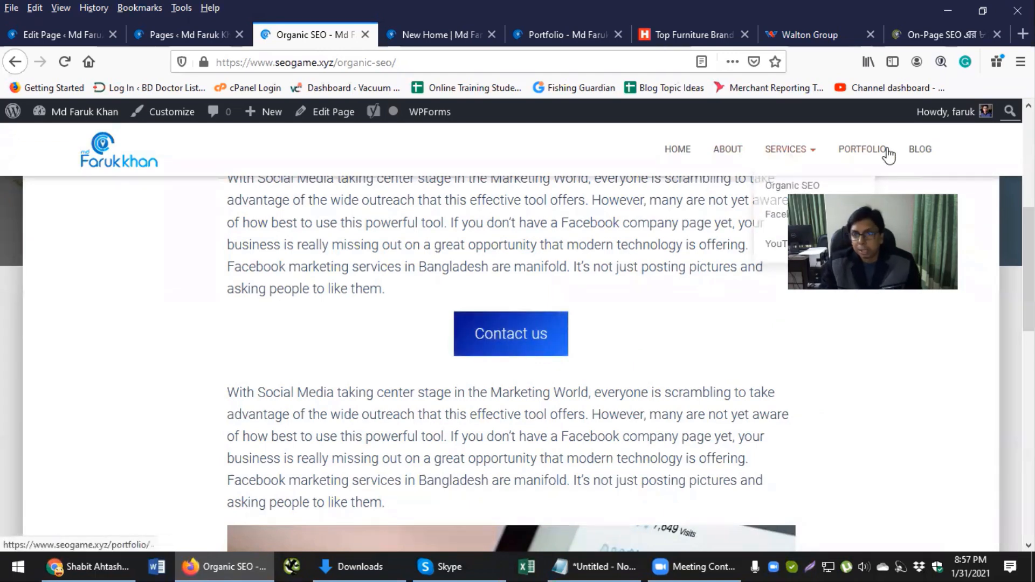
# Open the /contact/ page from the homepage's CONTACT ME button.
pyautogui.scroll(1, 698, 256)
pyautogui.scroll(5, 698, 256)
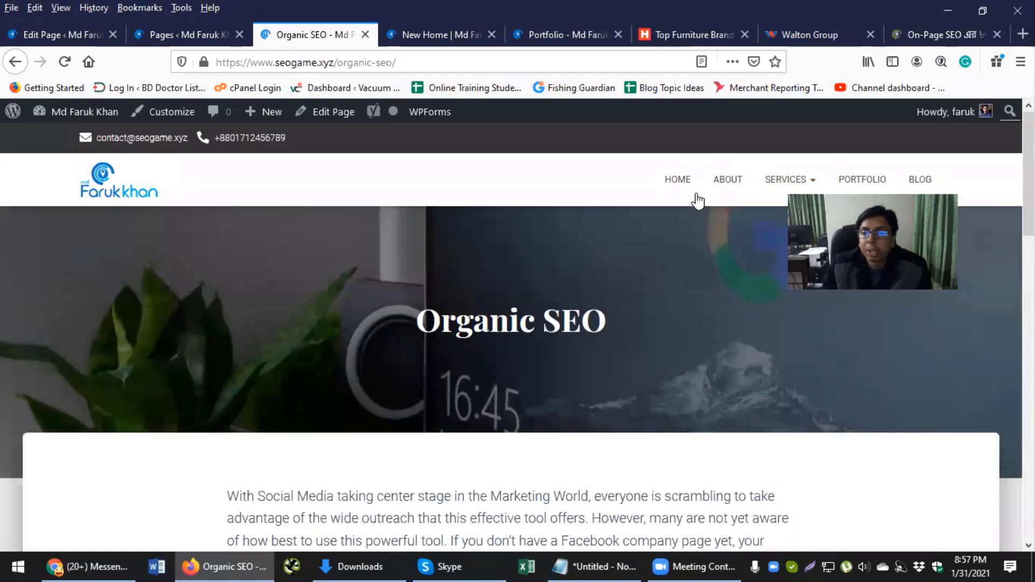
pyautogui.click(459, 36)
pyautogui.click(501, 435)
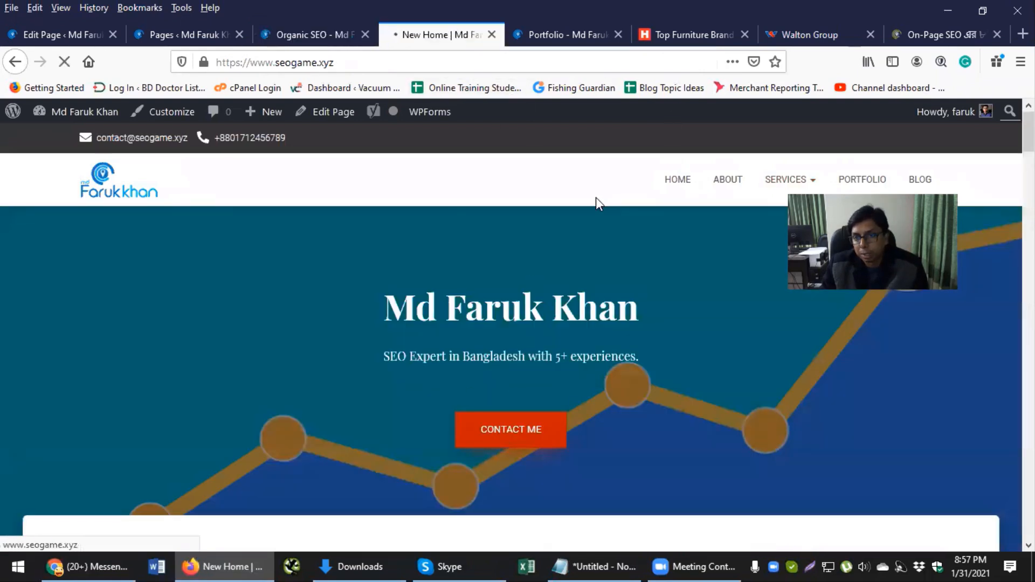
pyautogui.scroll(-2, 571, 231)
pyautogui.scroll(-4, 569, 227)
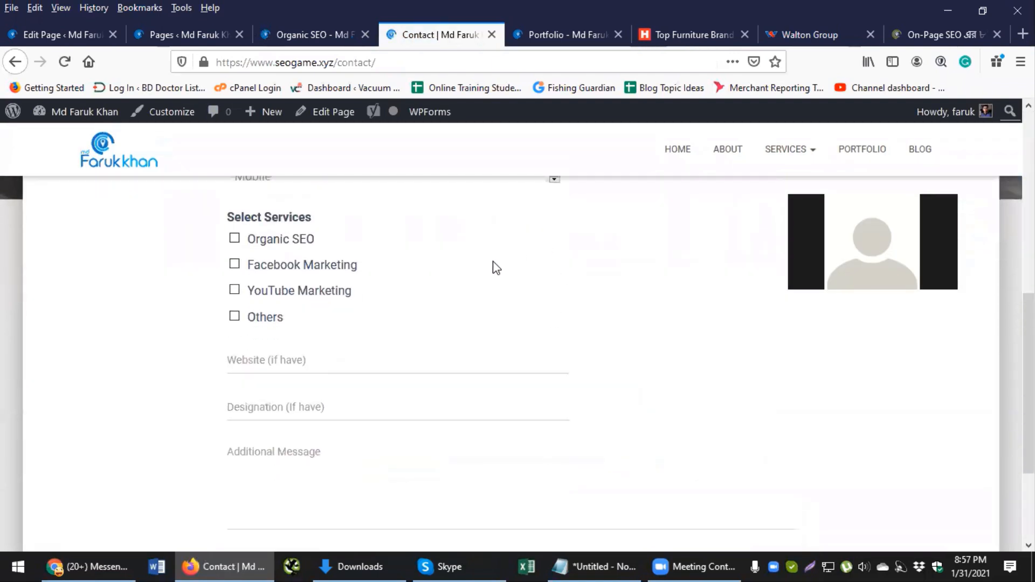
pyautogui.scroll(4, 496, 268)
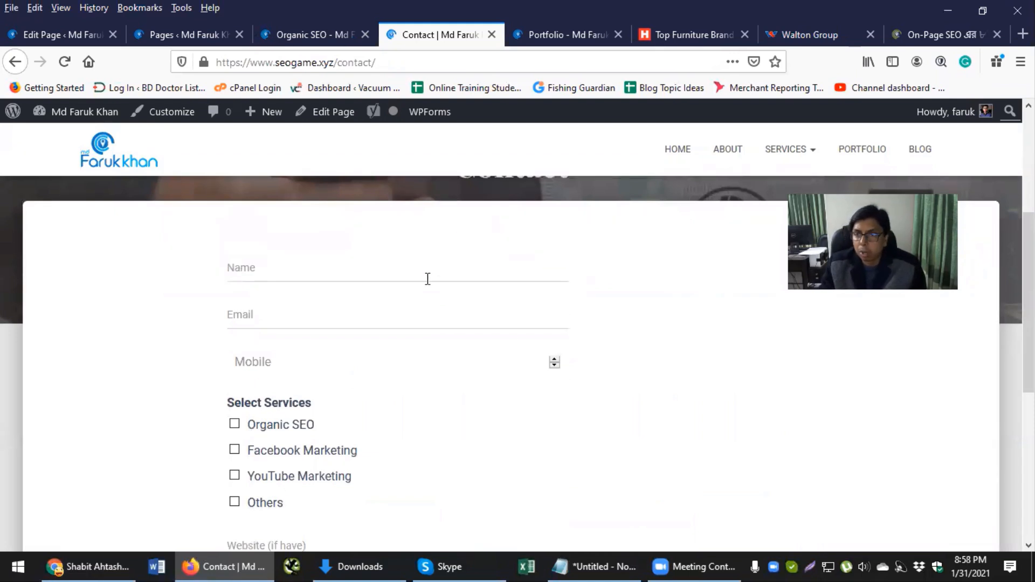
# Try the enquiry form's Name, Email and Mobile fields and scroll down to SUBMIT.
pyautogui.click(250, 267)
pyautogui.click(235, 312)
pyautogui.click(239, 359)
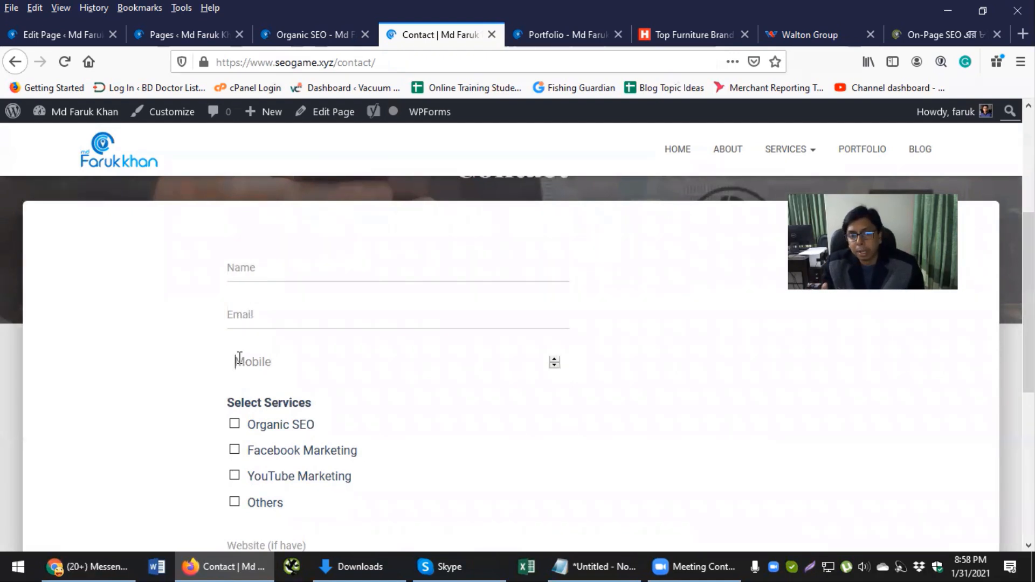
pyautogui.click(280, 267)
pyautogui.click(241, 317)
pyautogui.scroll(-4, 297, 285)
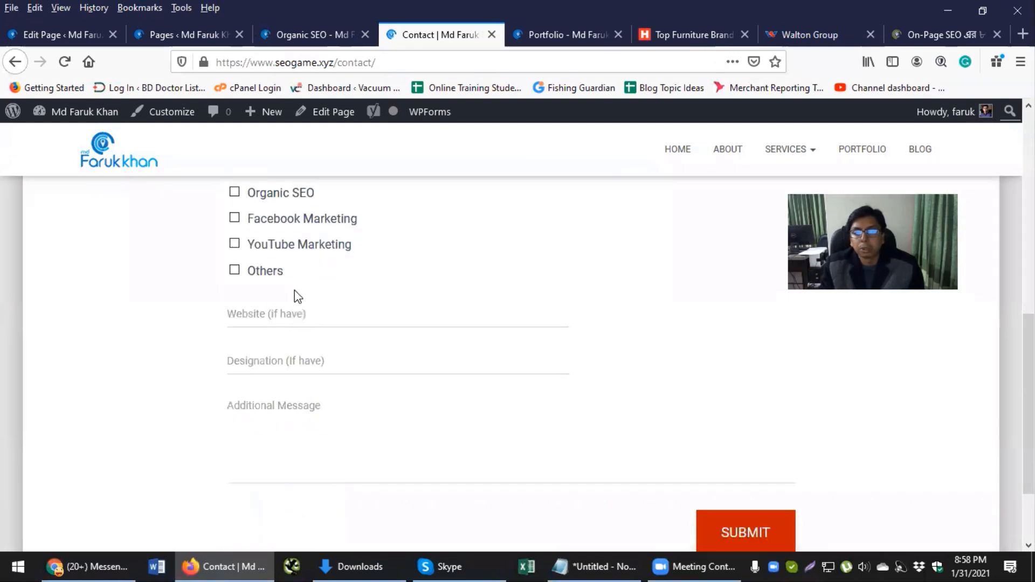
pyautogui.scroll(3, 307, 326)
pyautogui.scroll(-3, 259, 409)
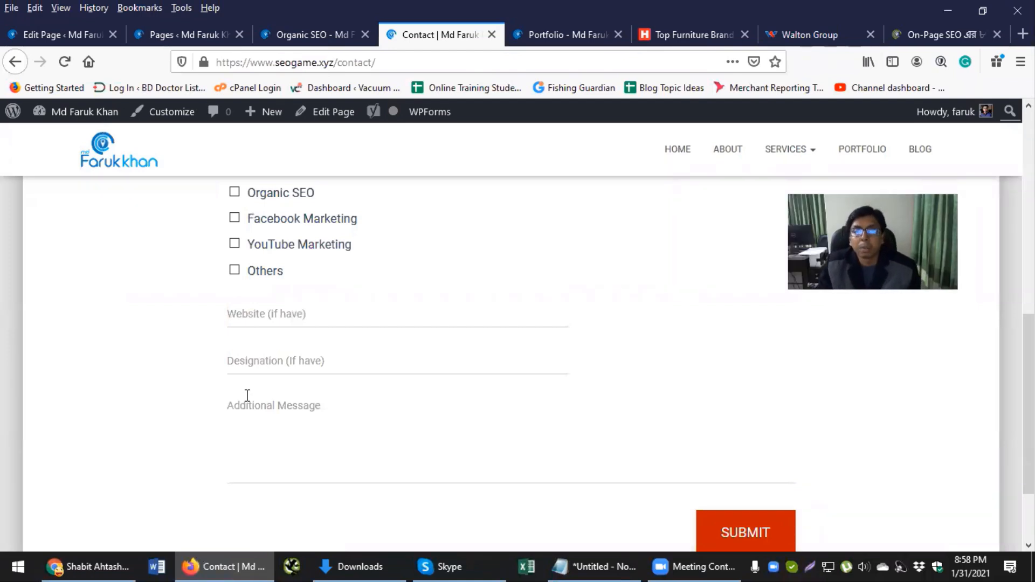
# Go back to the Facebook Marketing page editor and scroll to the bottom.
pyautogui.click(189, 34)
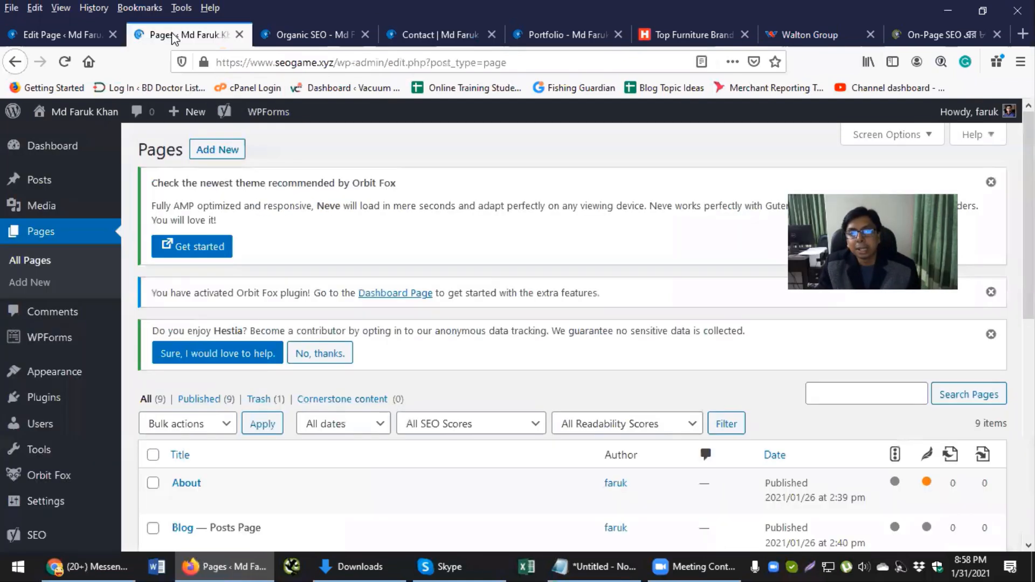
pyautogui.click(64, 35)
pyautogui.scroll(-10, 516, 349)
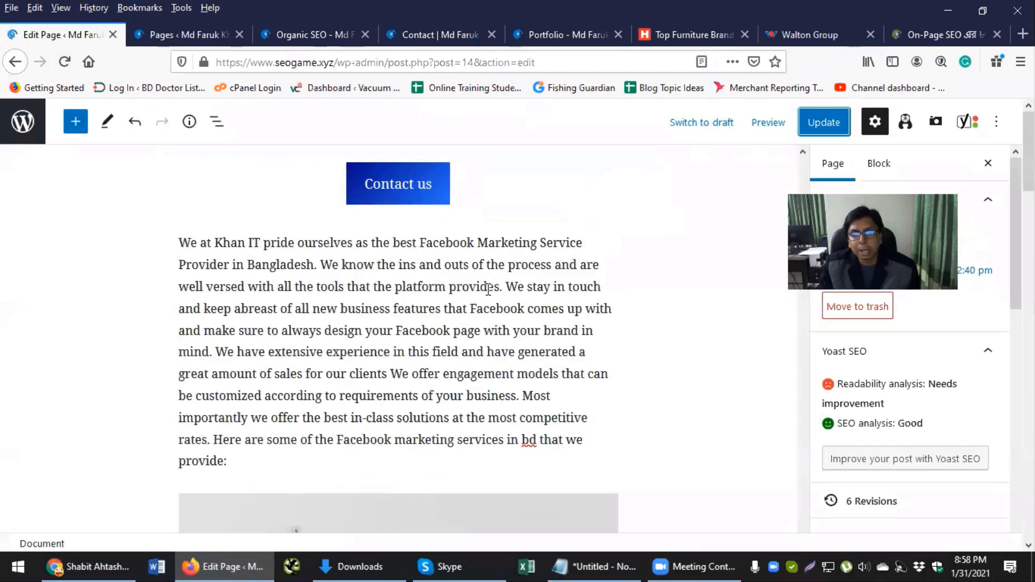
pyautogui.scroll(-10, 517, 350)
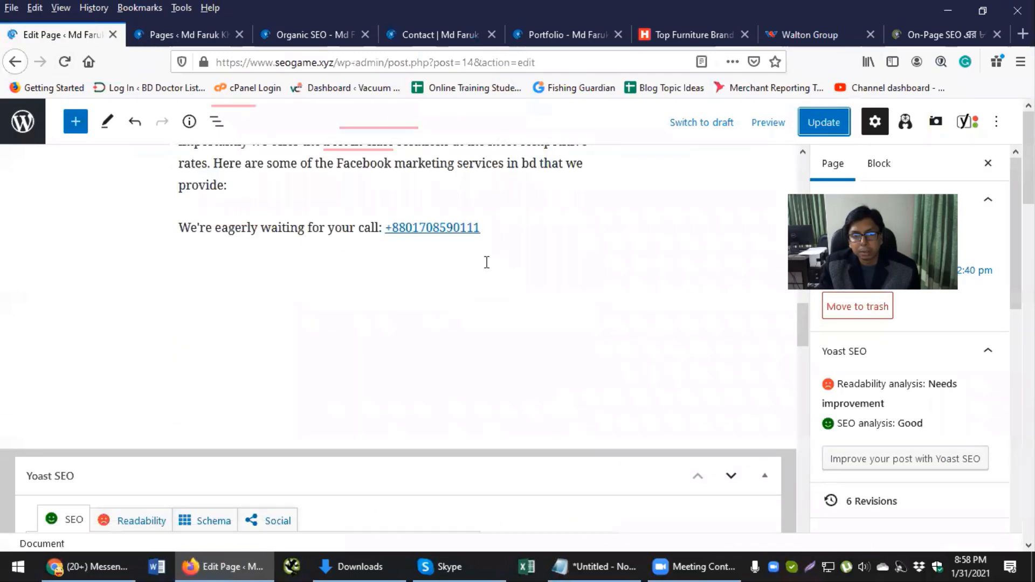
# Add an empty paragraph after the closing call-us line, closing the inserter without choosing a block.
pyautogui.click(470, 274)
pyautogui.press('Return')
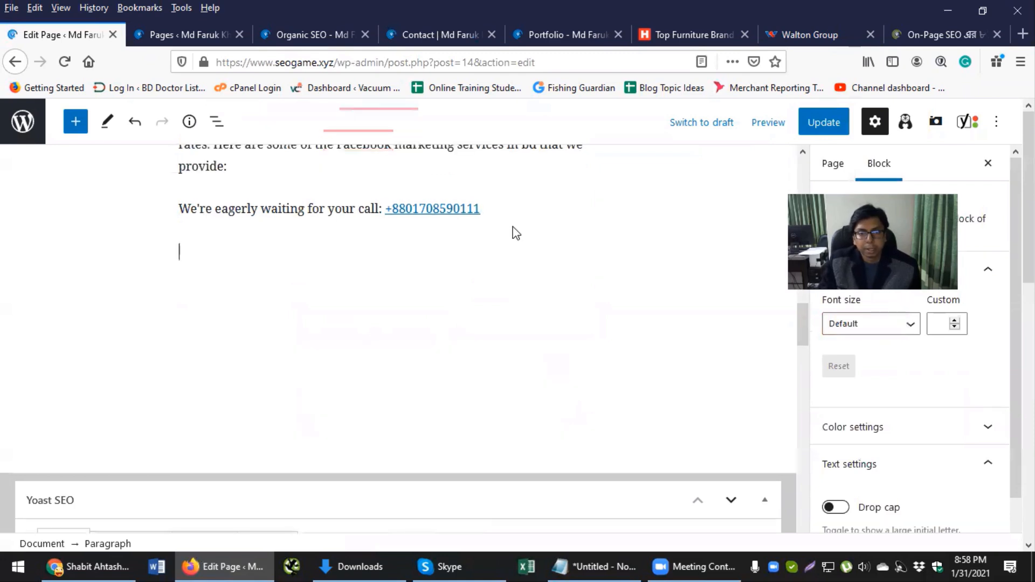
pyautogui.click(602, 250)
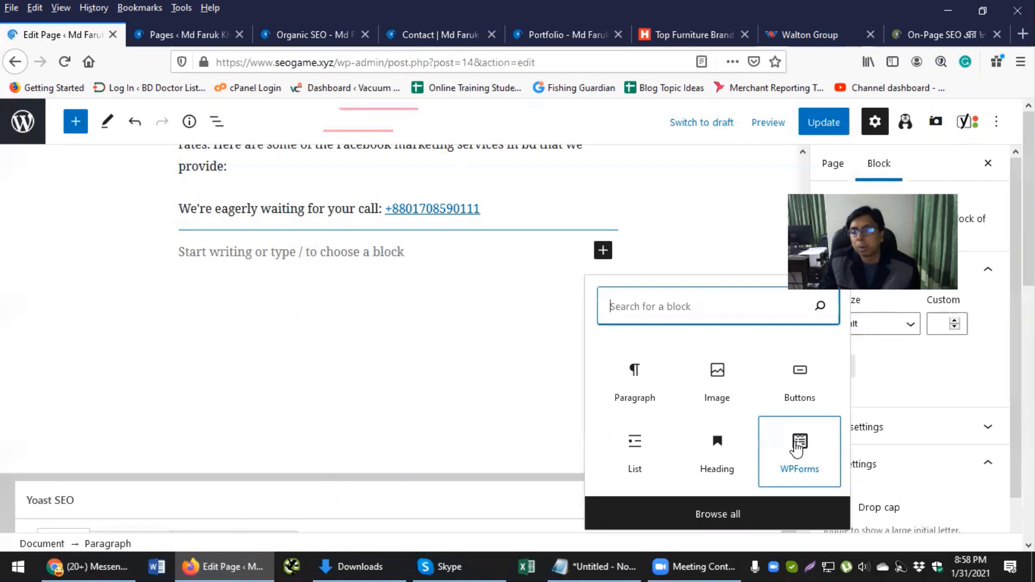
pyautogui.click(488, 320)
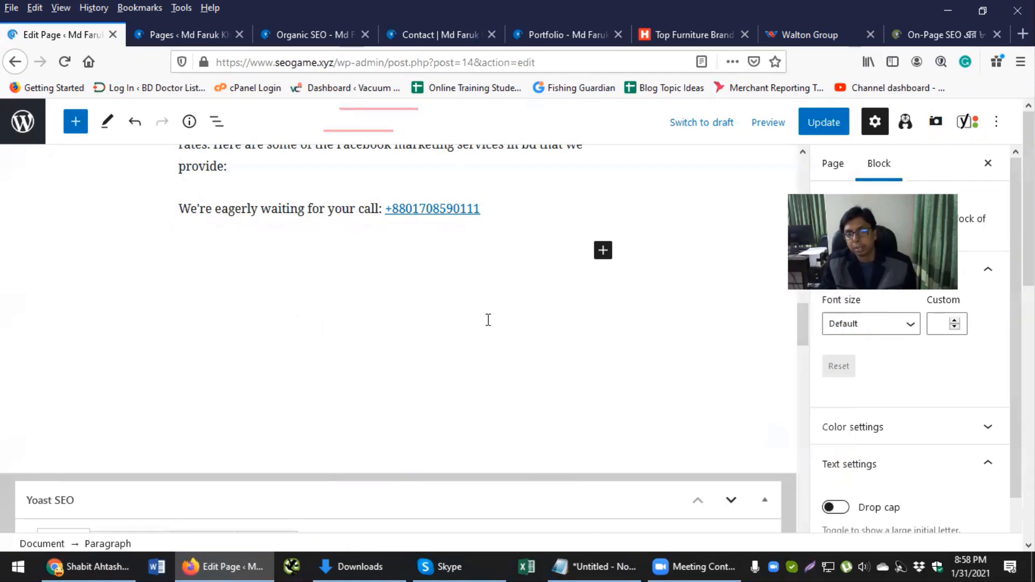